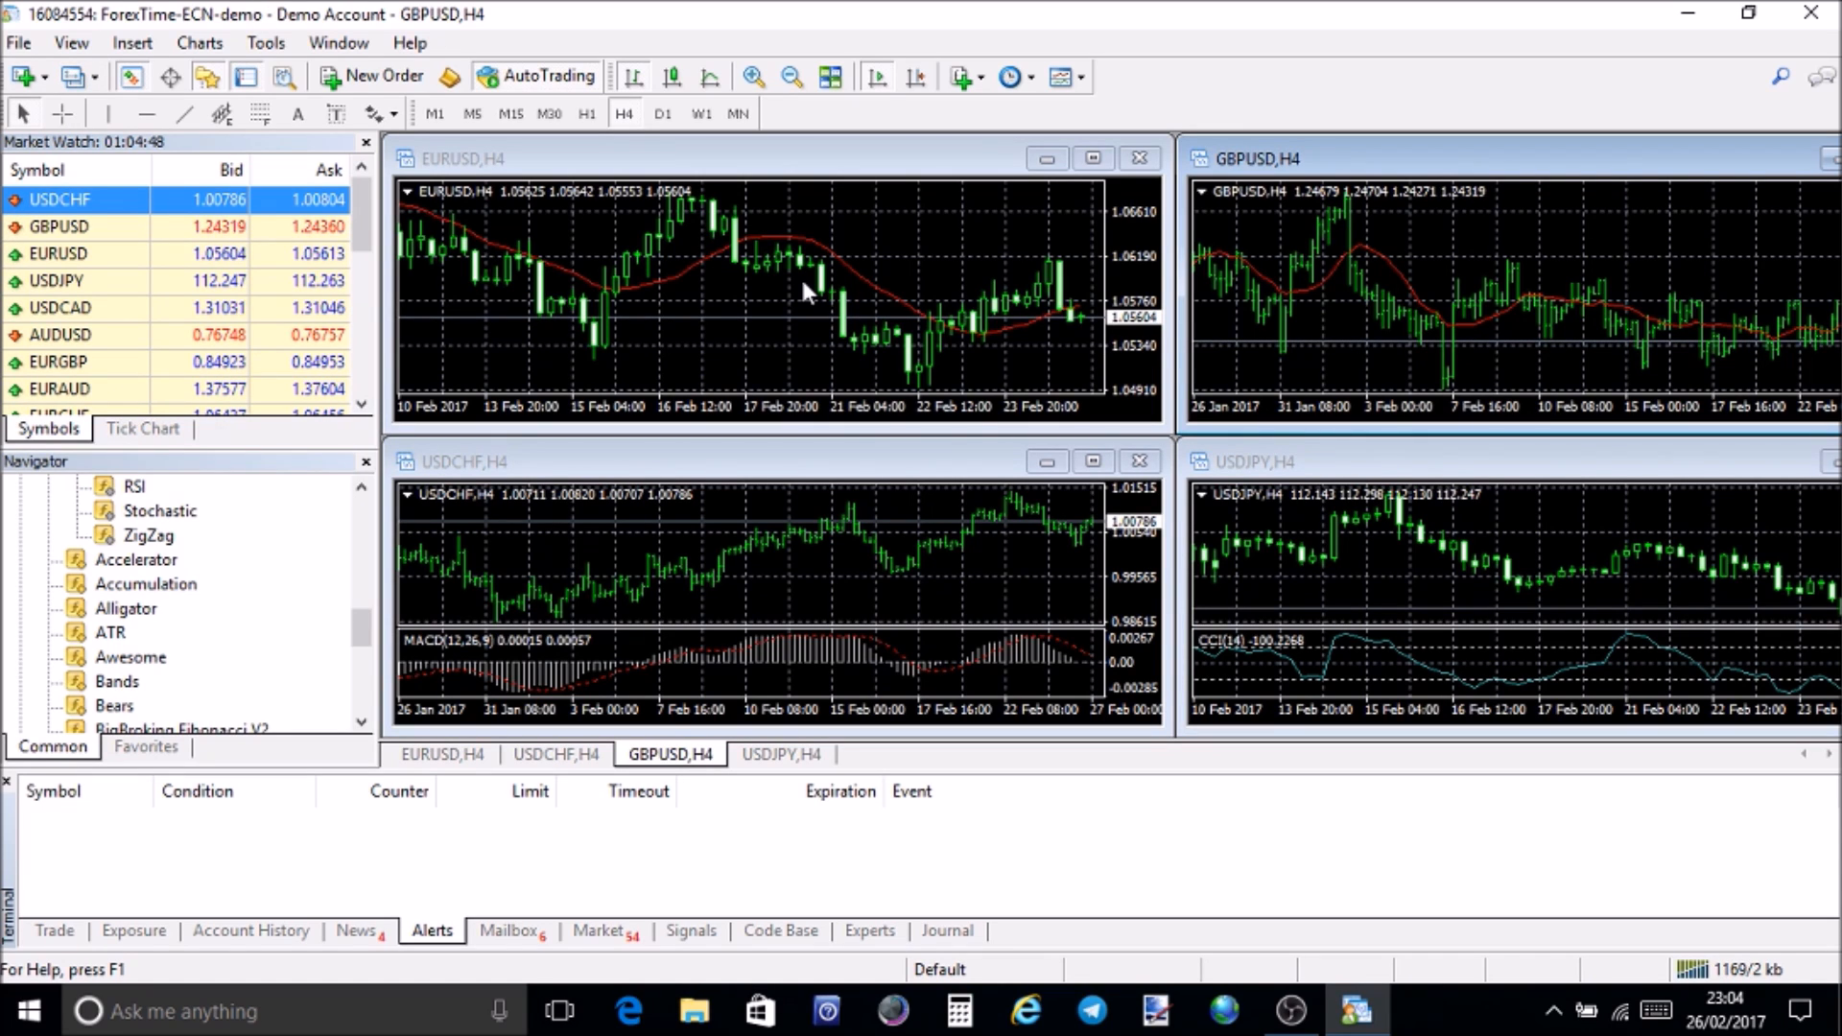
- Open the BB-AutoTraderEA-V8 folder from the desktop and widen its window to show the file types
{"action": "left_click_drag", "start_coordinate": [355, 614], "coordinate": [376, 487]}
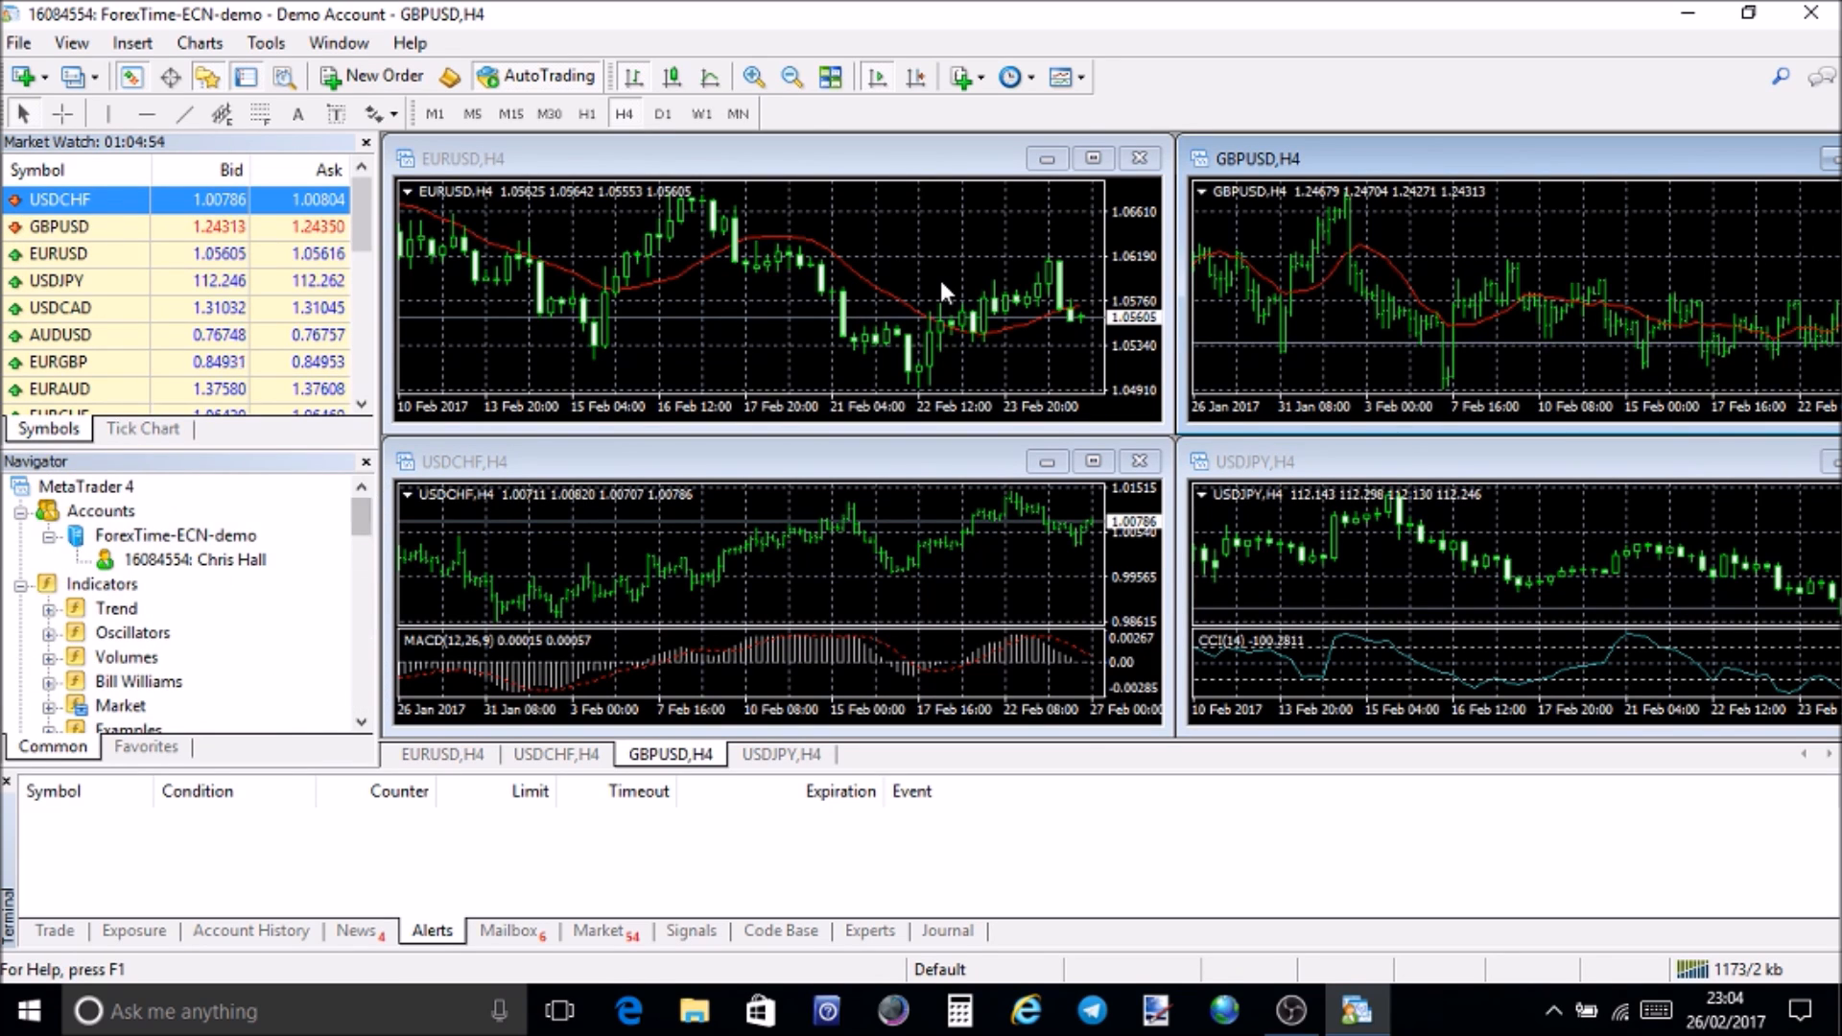
{"action": "left_click", "coordinate": [1684, 14]}
{"action": "left_click", "coordinate": [1172, 326]}
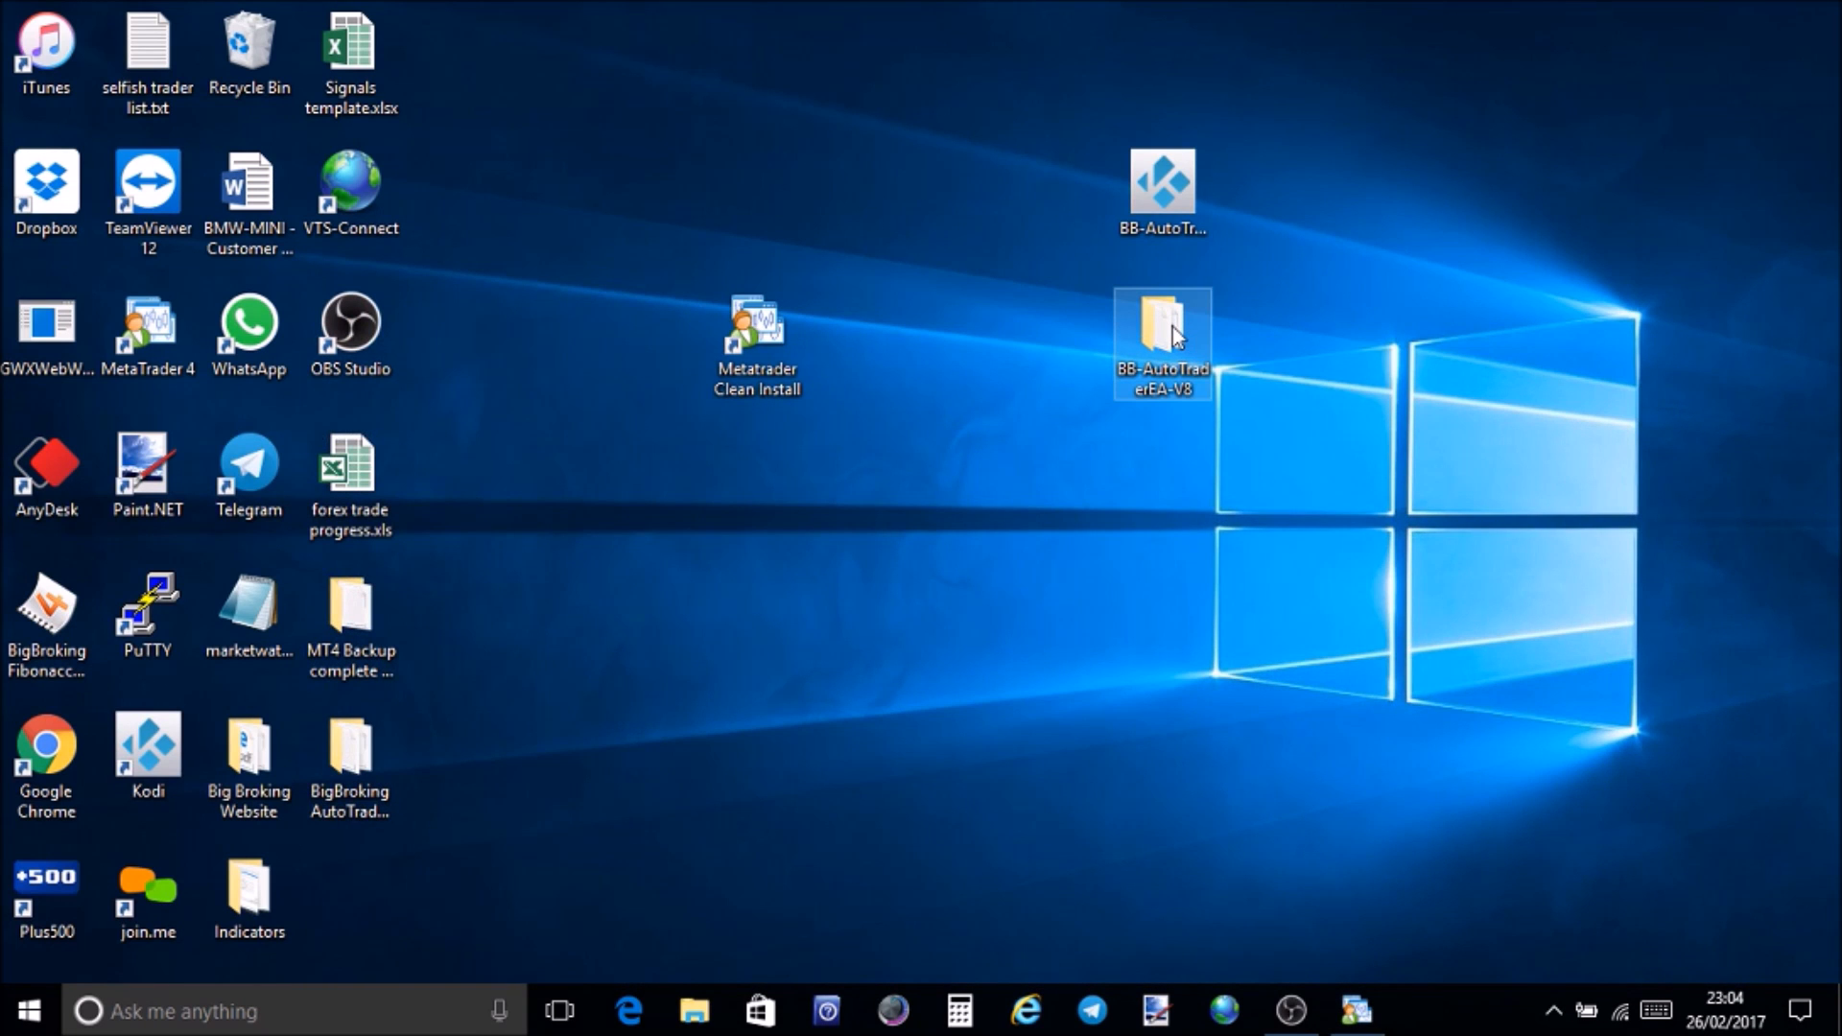
{"action": "double_click", "coordinate": [1172, 328]}
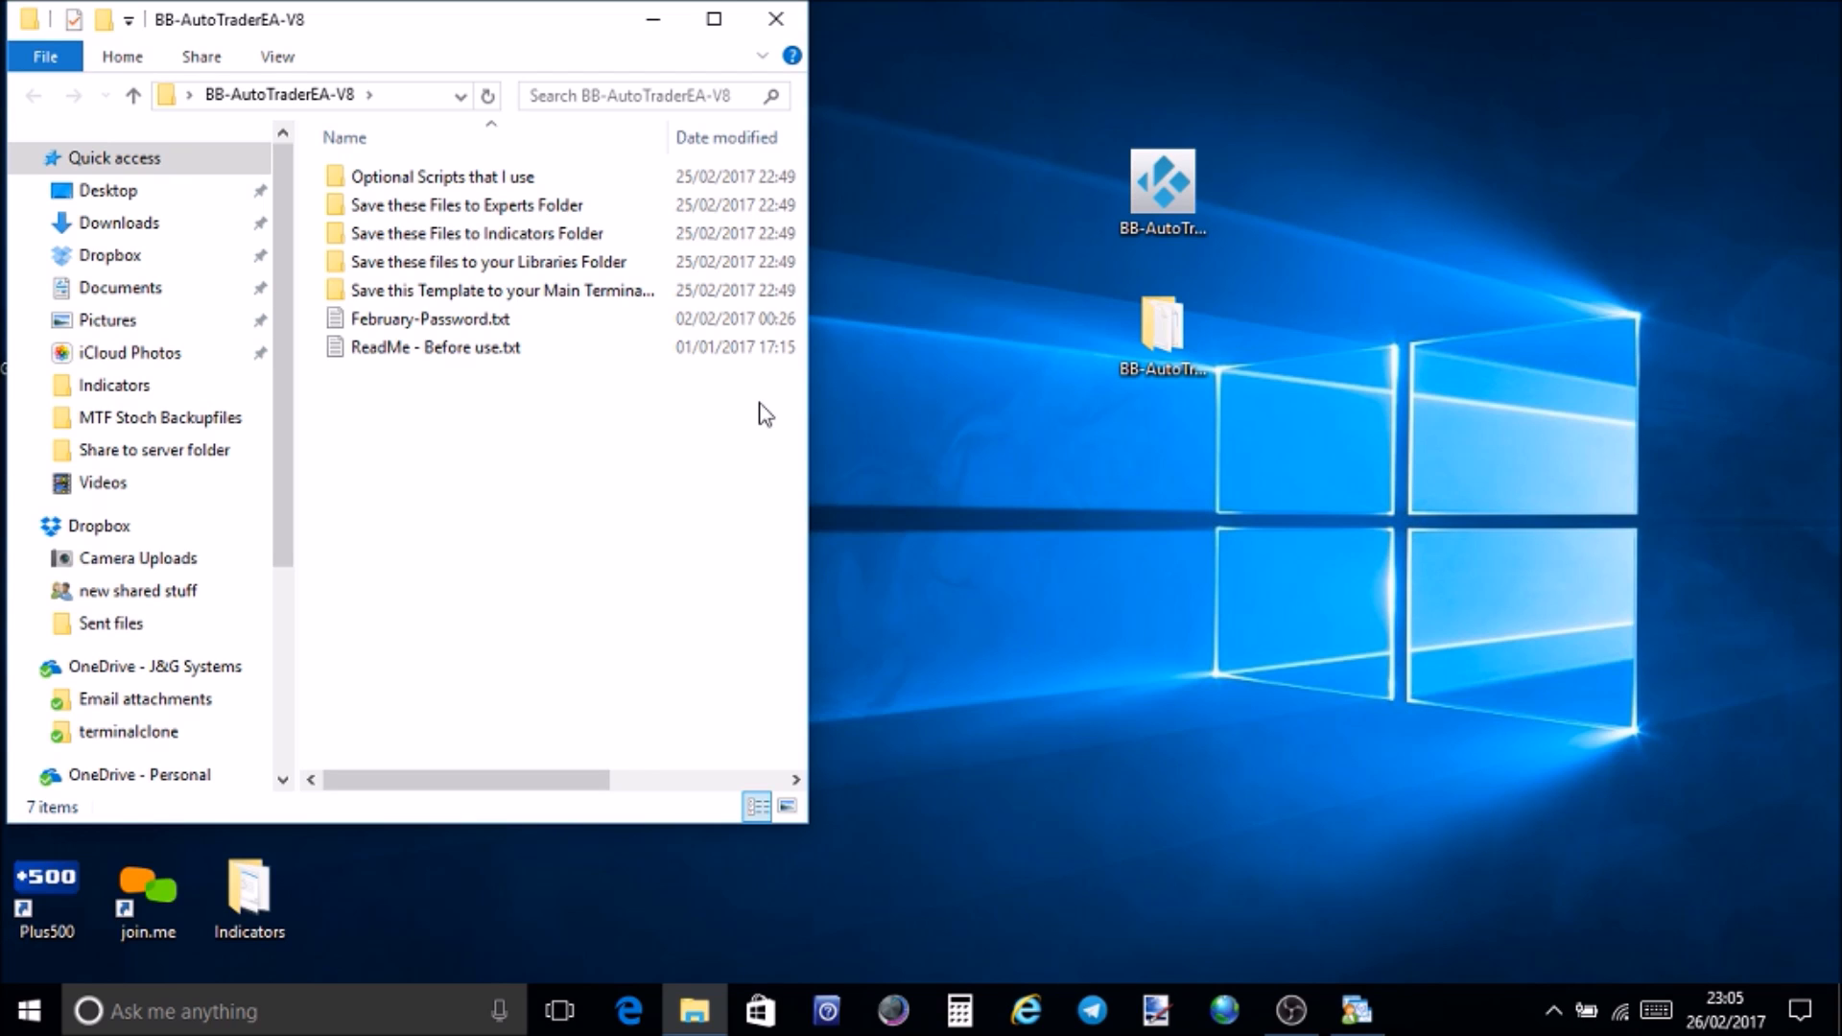
{"action": "left_click_drag", "start_coordinate": [807, 393], "coordinate": [1057, 442]}
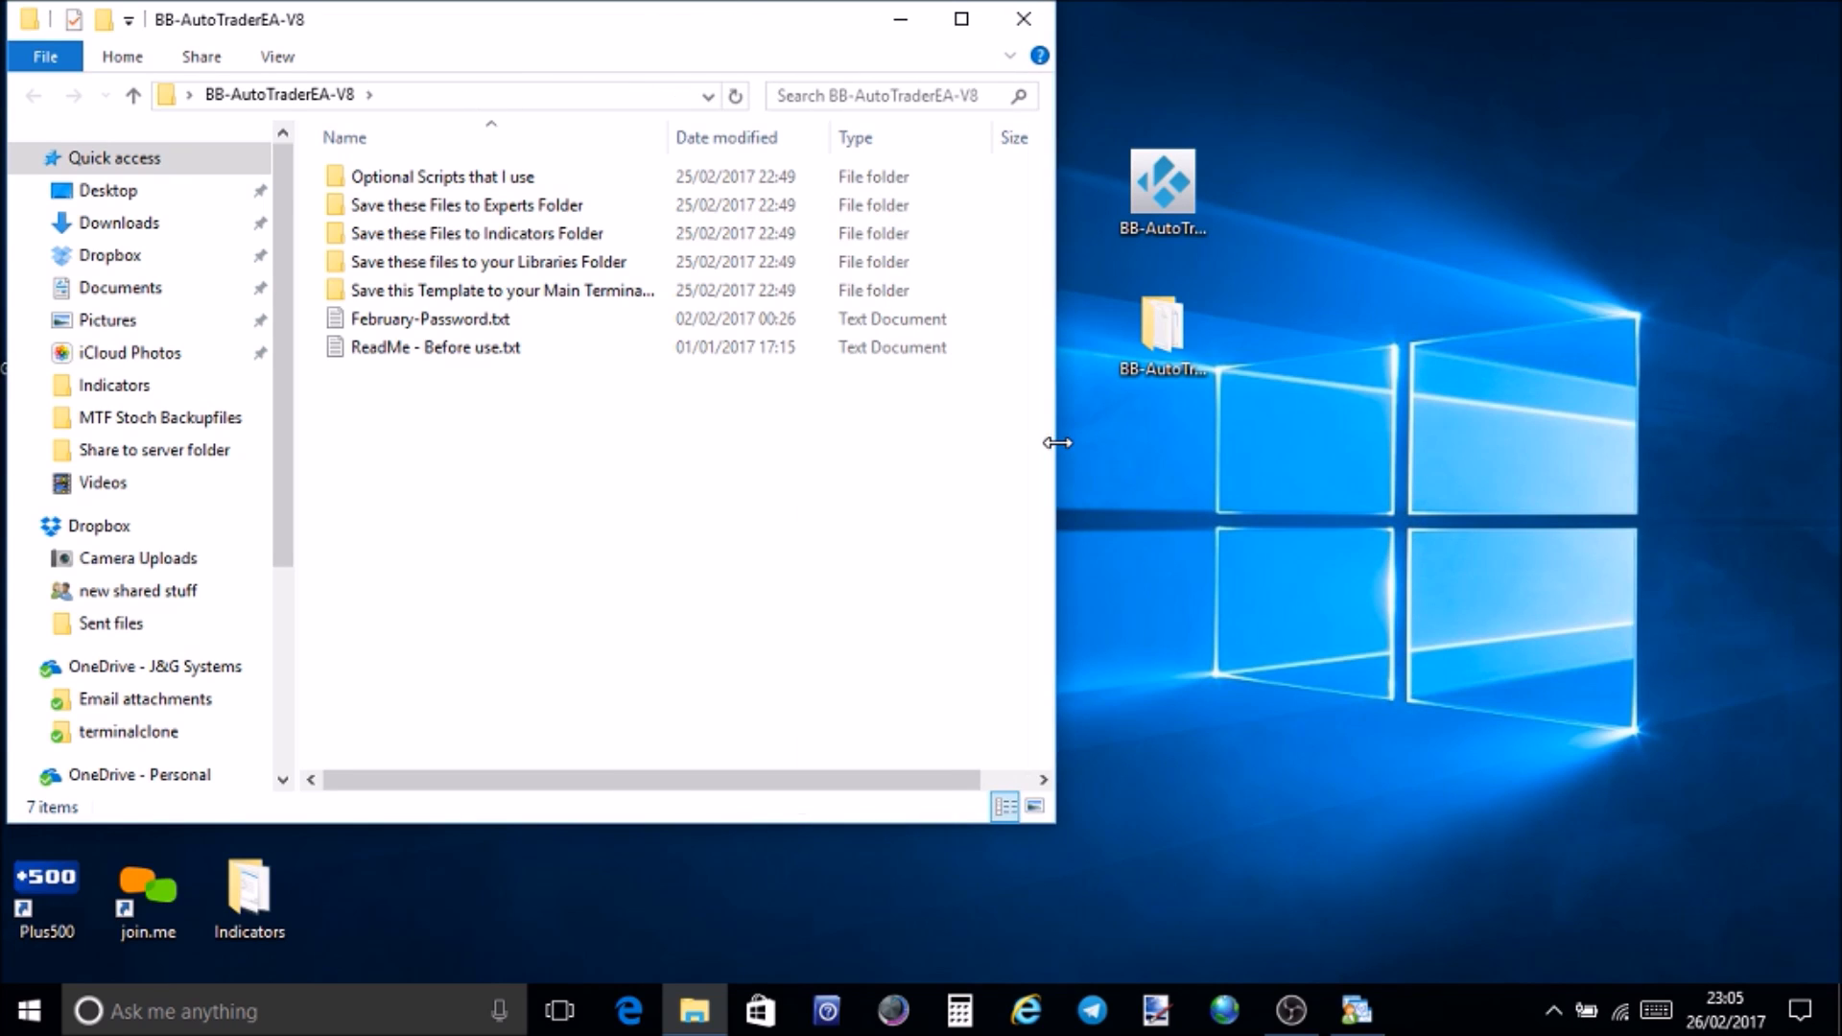
- Read through the installation process and notes in ReadMe - Before use.txt, and close the file
{"action": "double_click", "coordinate": [403, 349]}
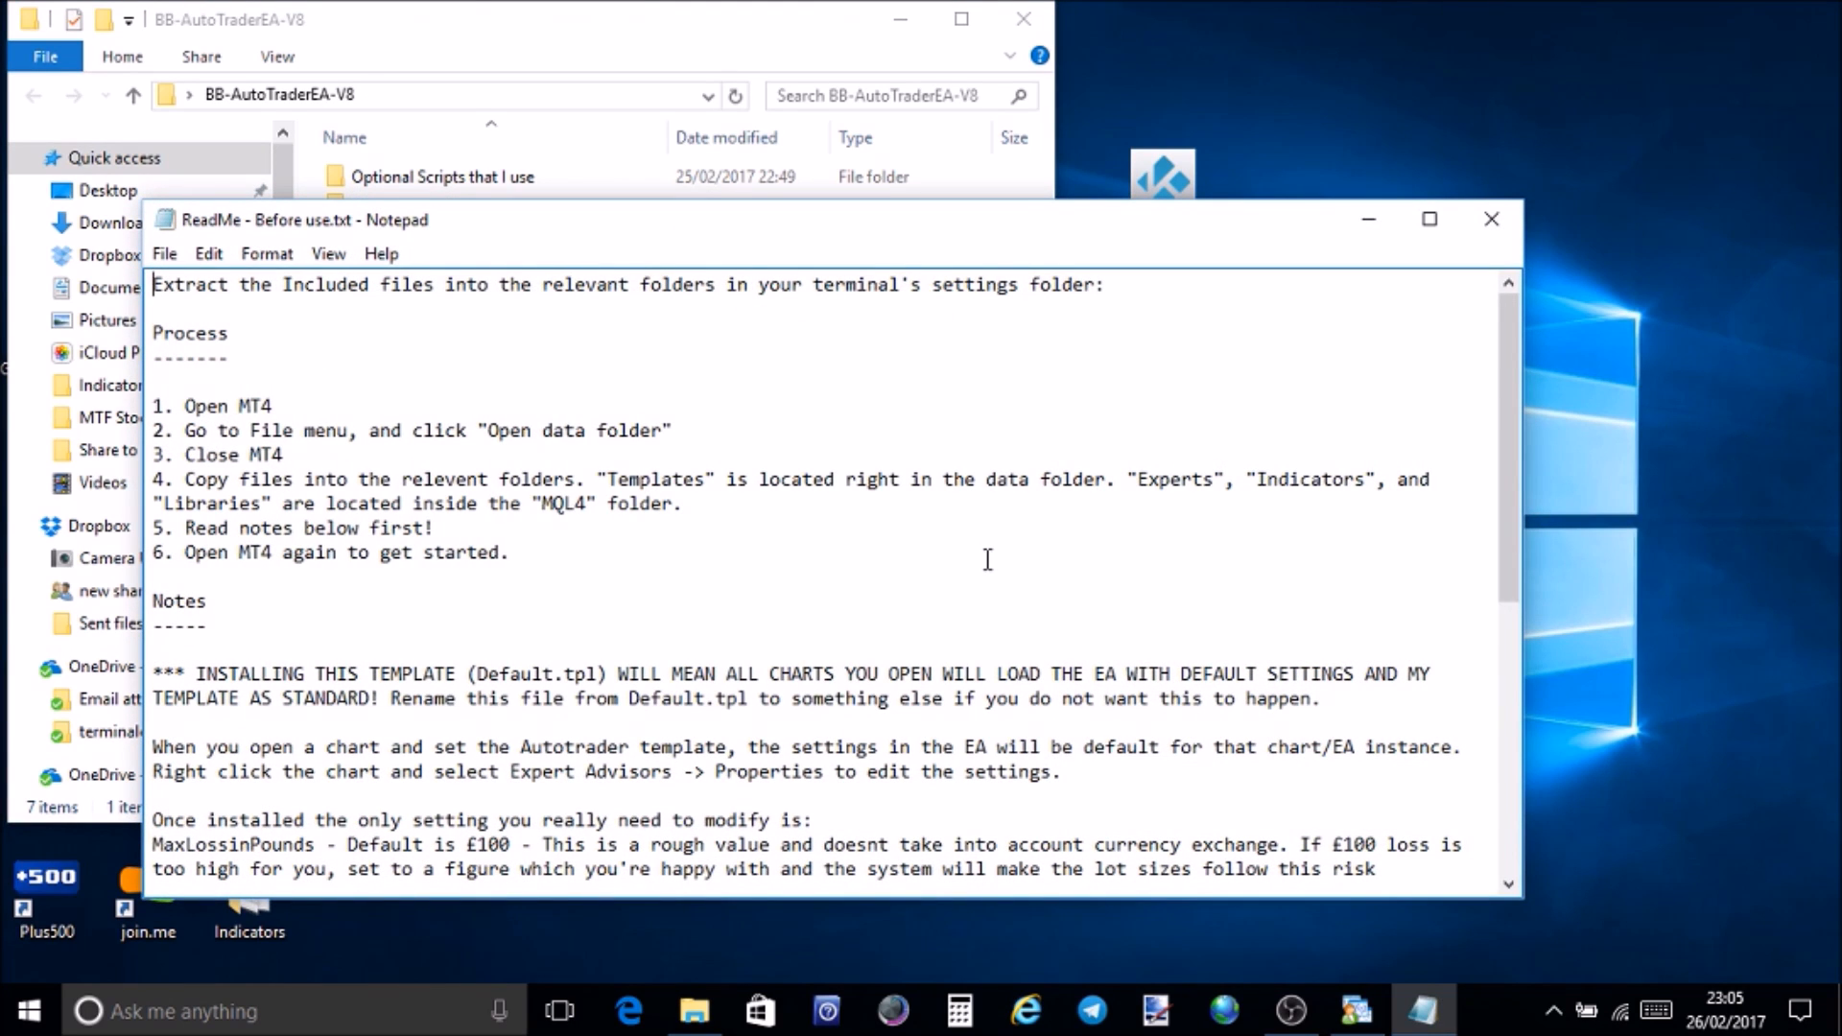
{"action": "scroll", "coordinate": [988, 559], "scroll_direction": "down", "scroll_amount": 5}
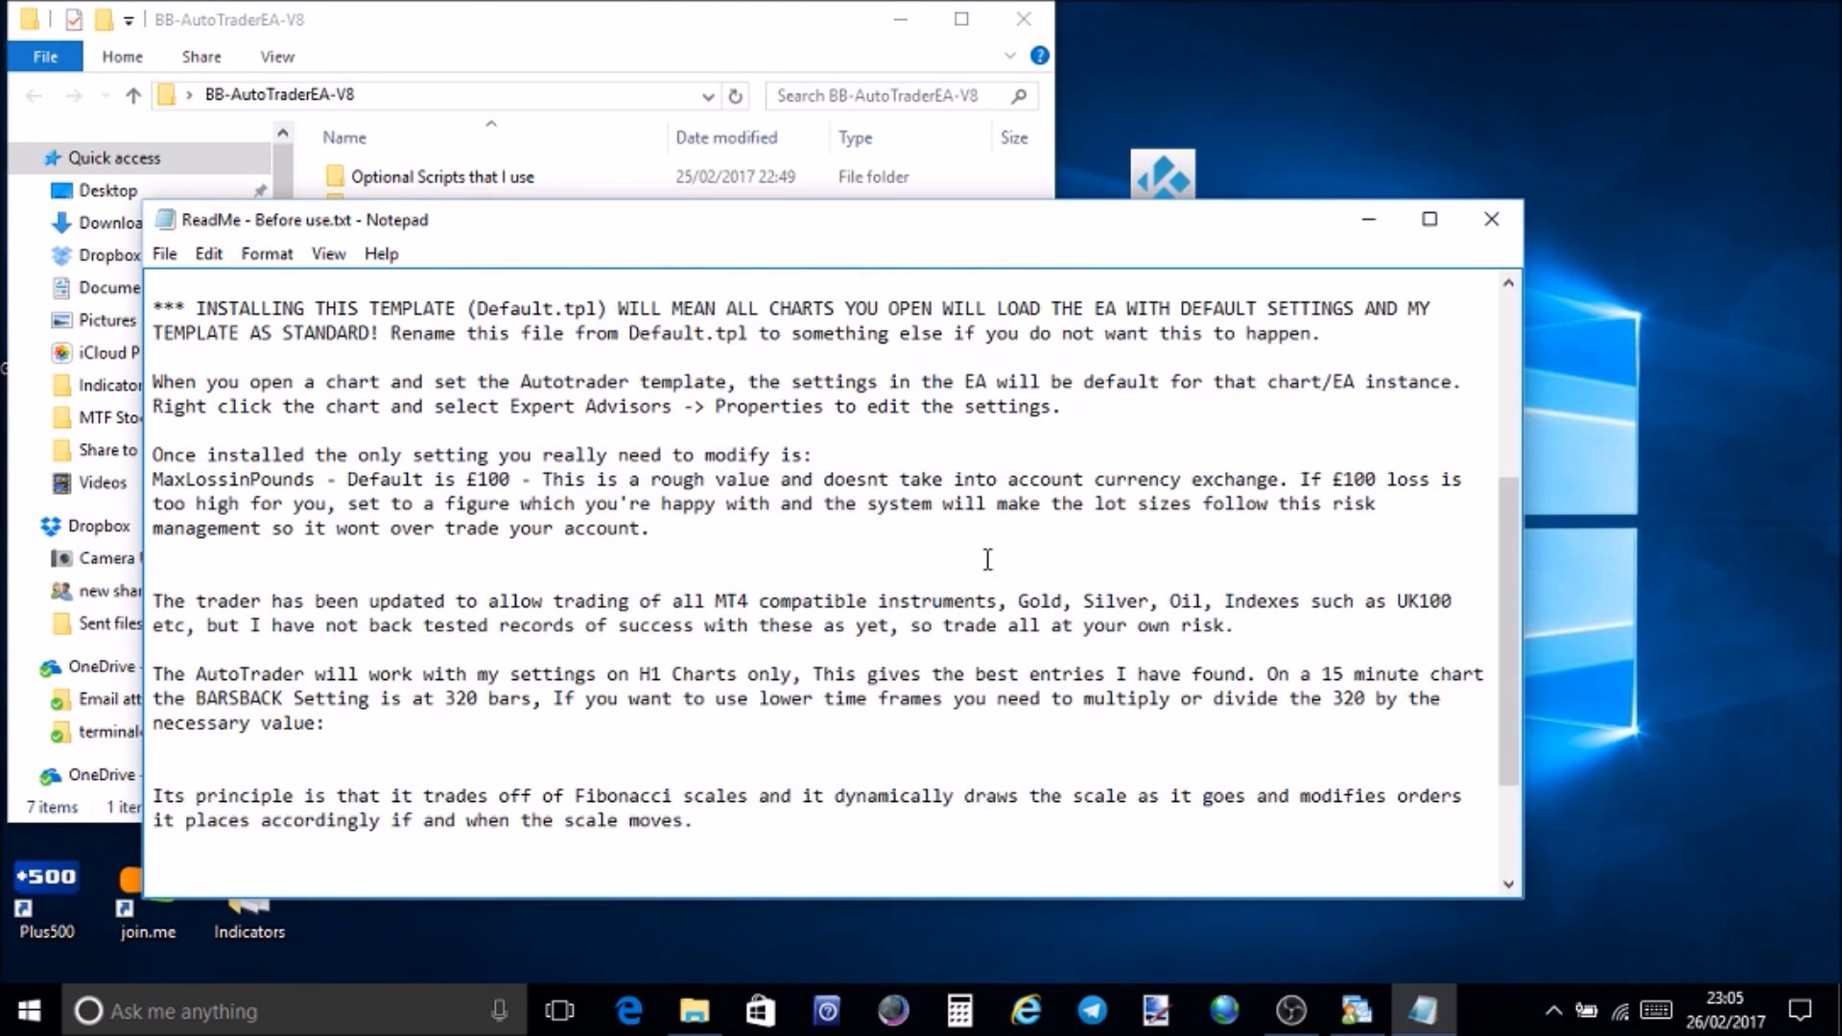
{"action": "scroll", "coordinate": [988, 559], "scroll_direction": "down", "scroll_amount": 3}
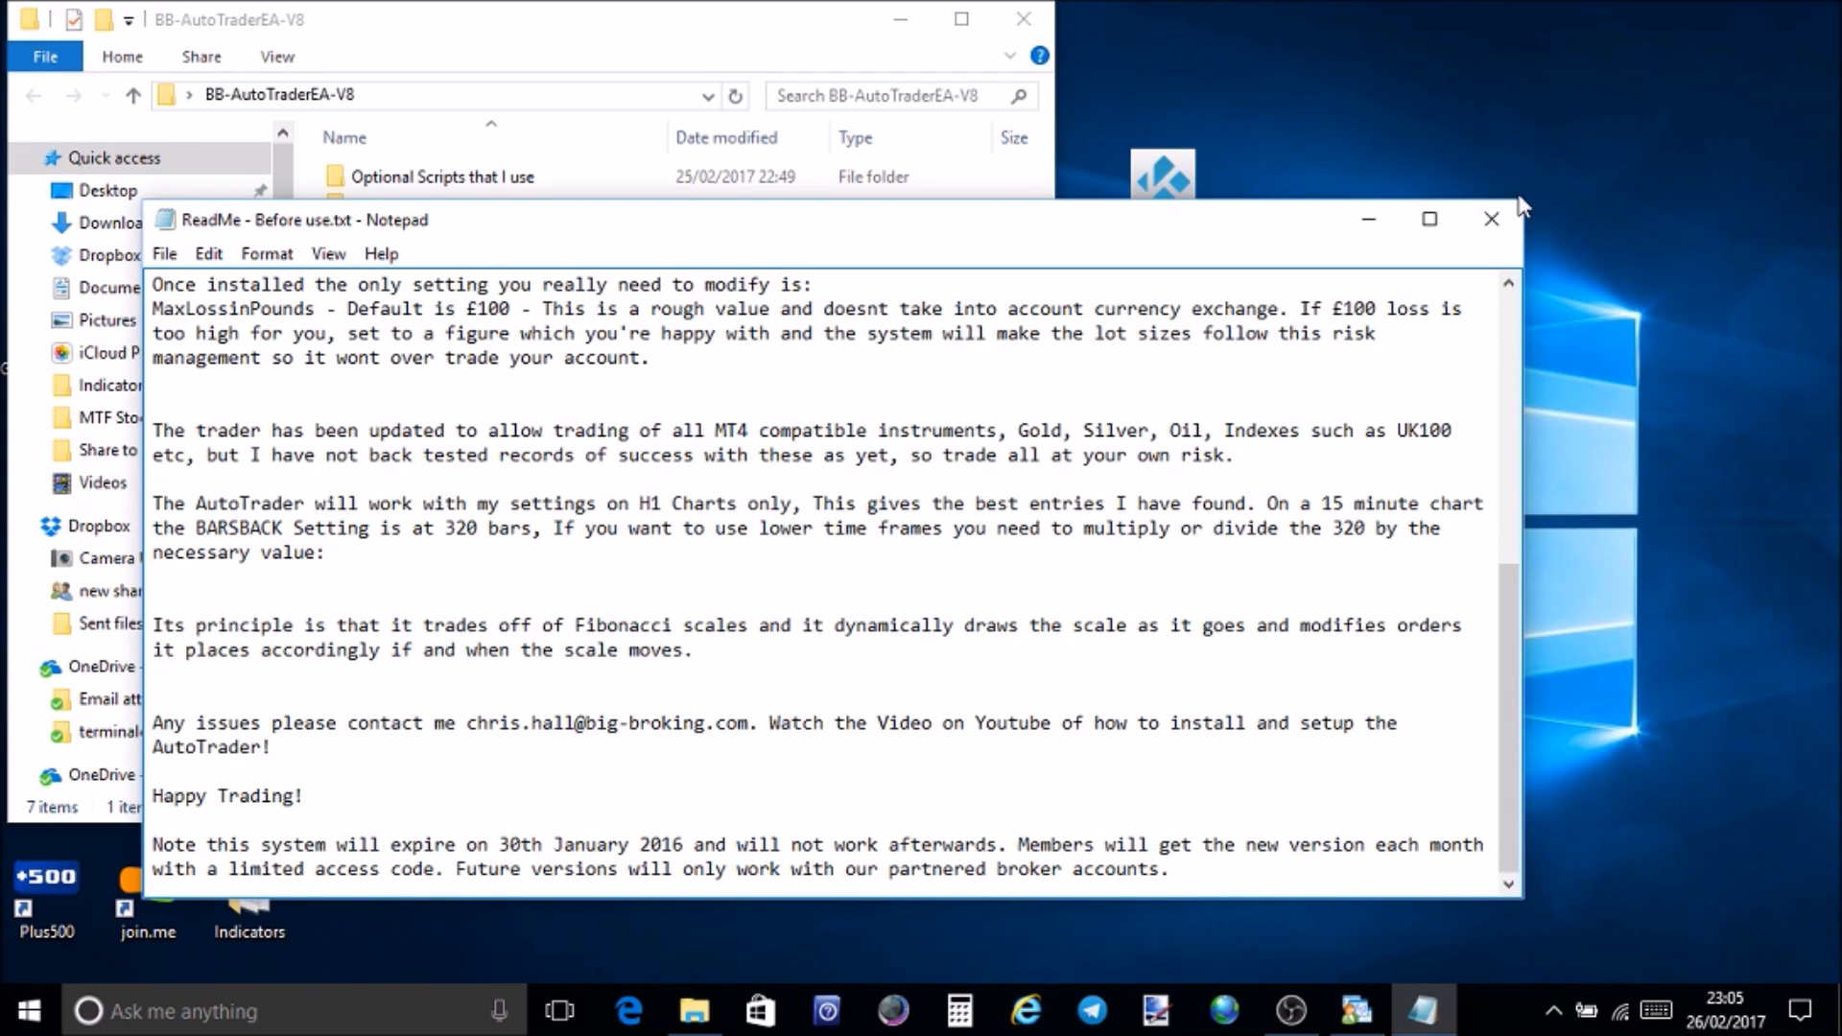
{"action": "left_click", "coordinate": [1493, 219]}
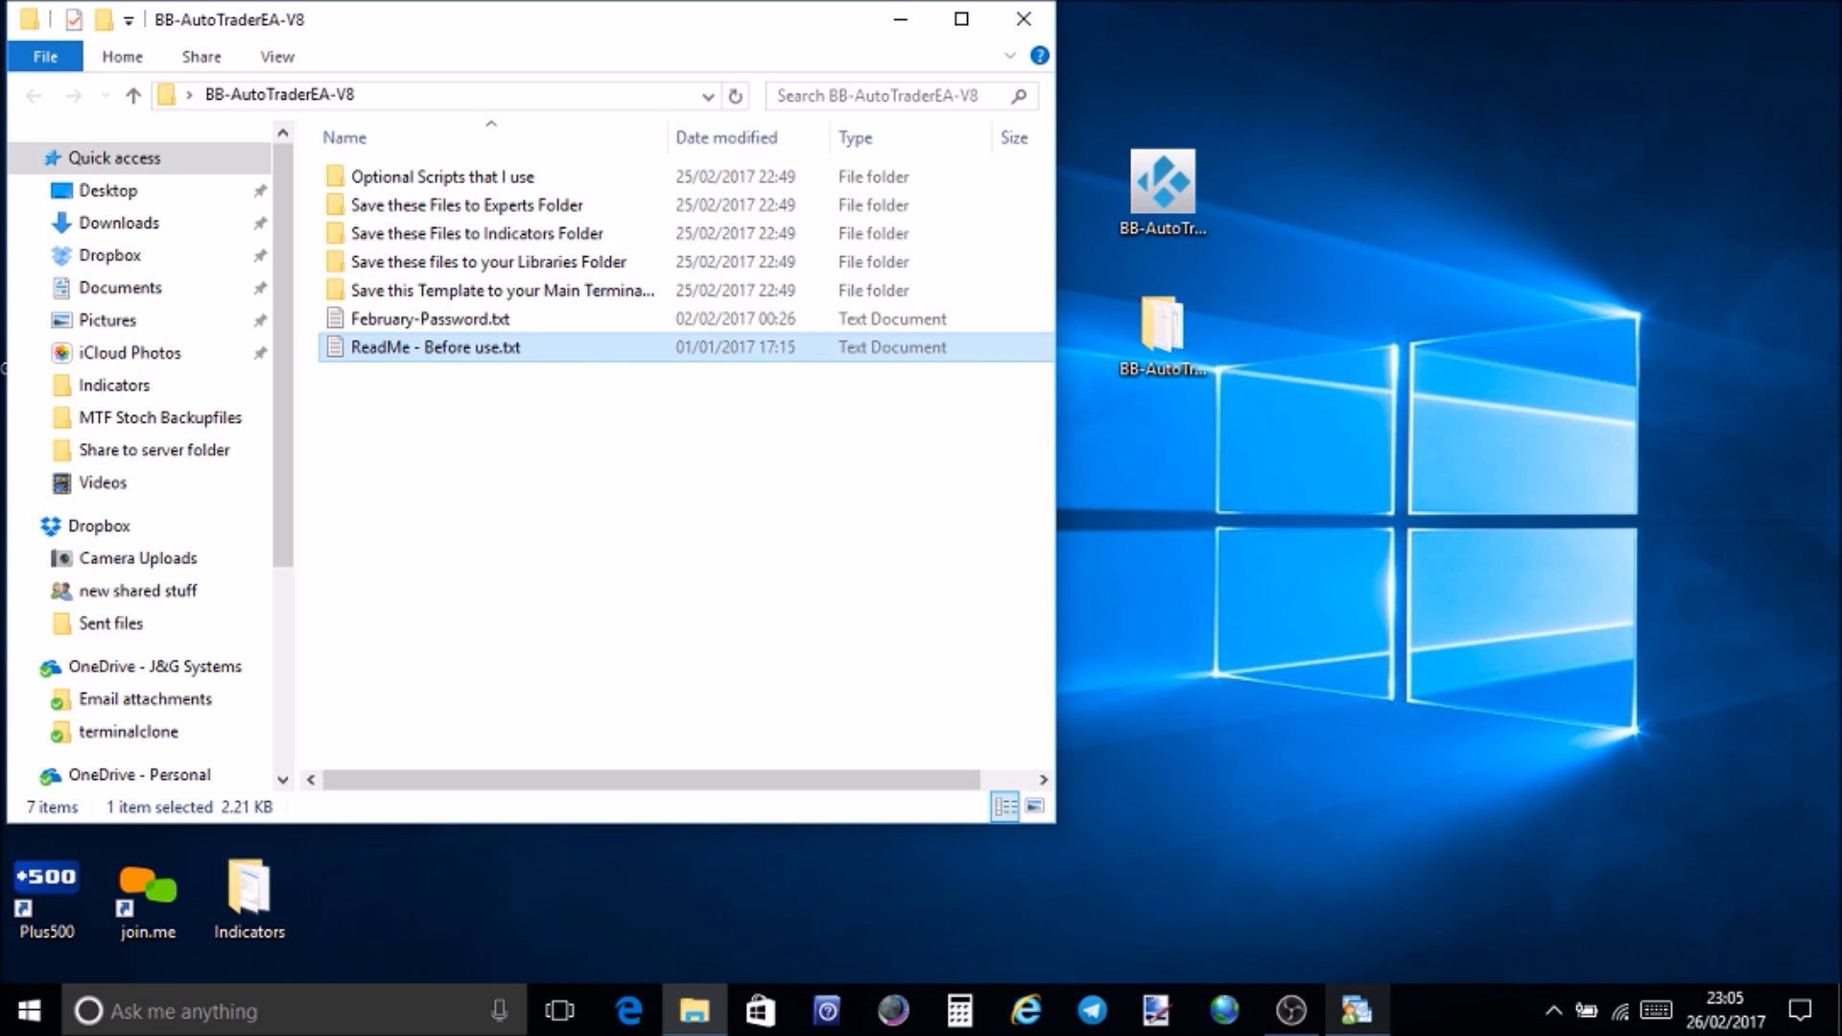
- Switch to MetaTrader 4, open the terminal's data folder and move its window aside
{"action": "left_click", "coordinate": [1355, 1010]}
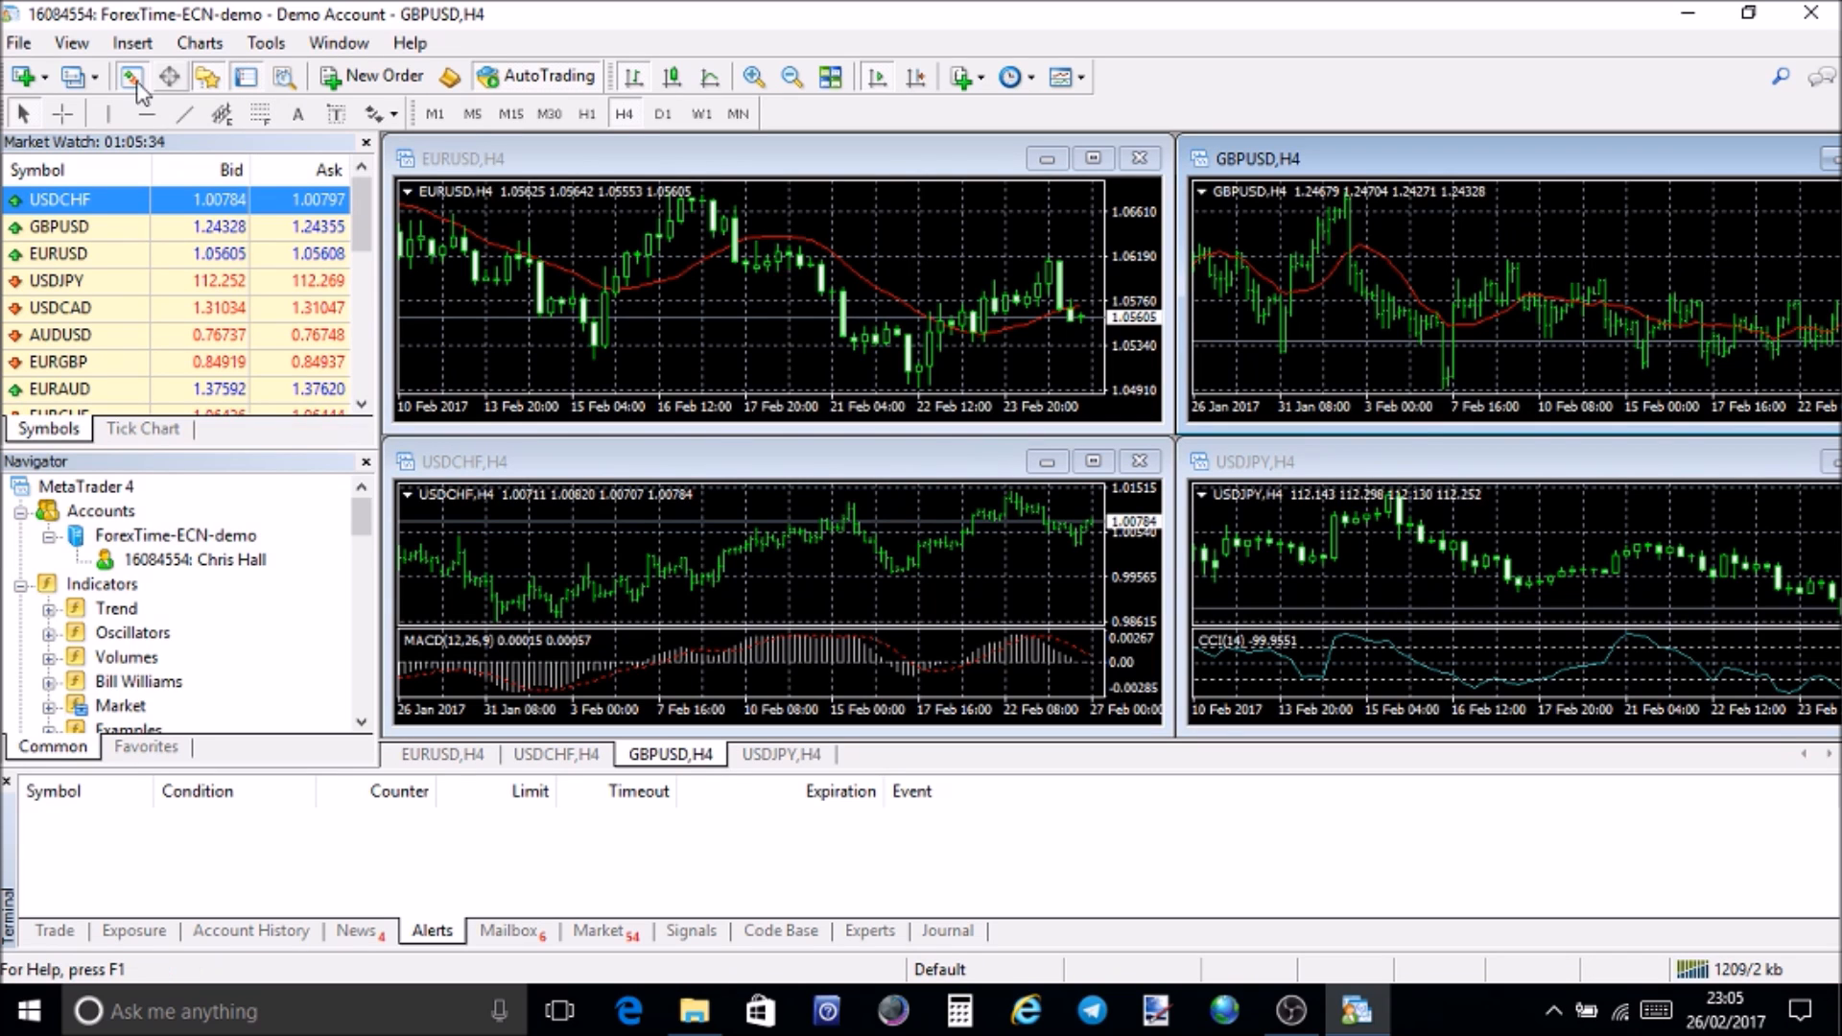
{"action": "left_click", "coordinate": [21, 44]}
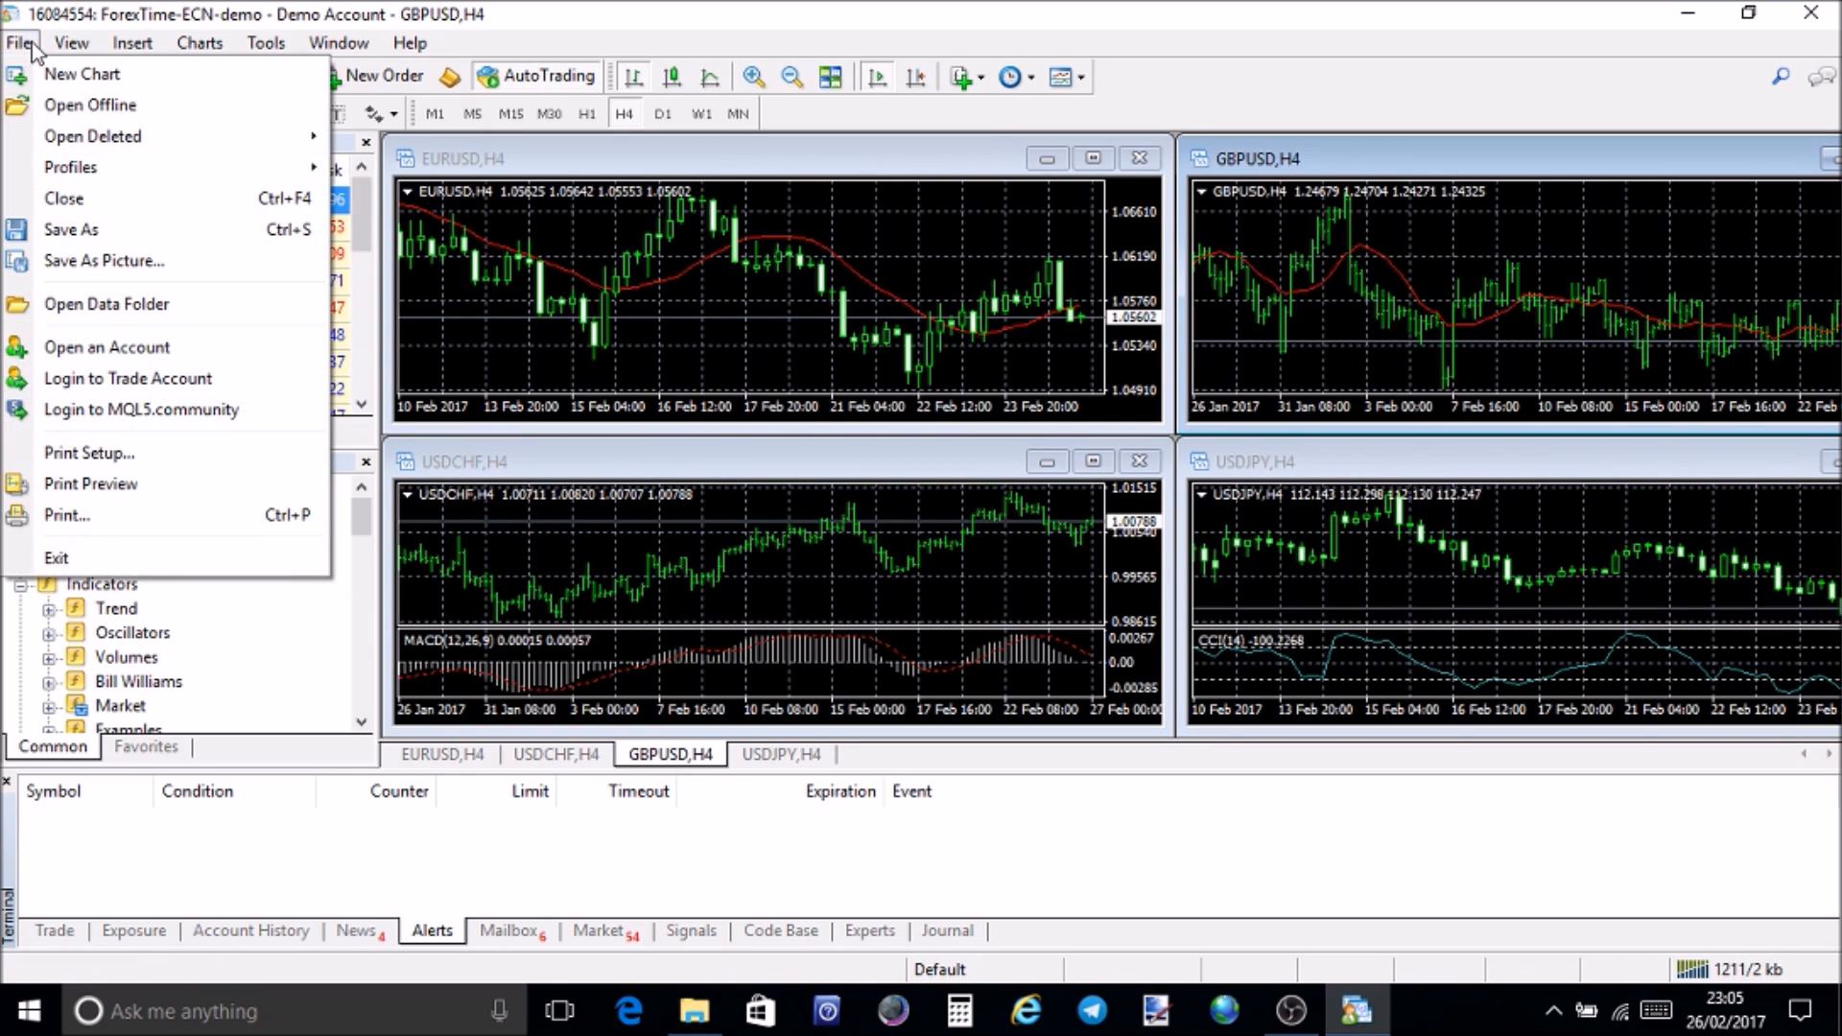
{"action": "left_click", "coordinate": [144, 305]}
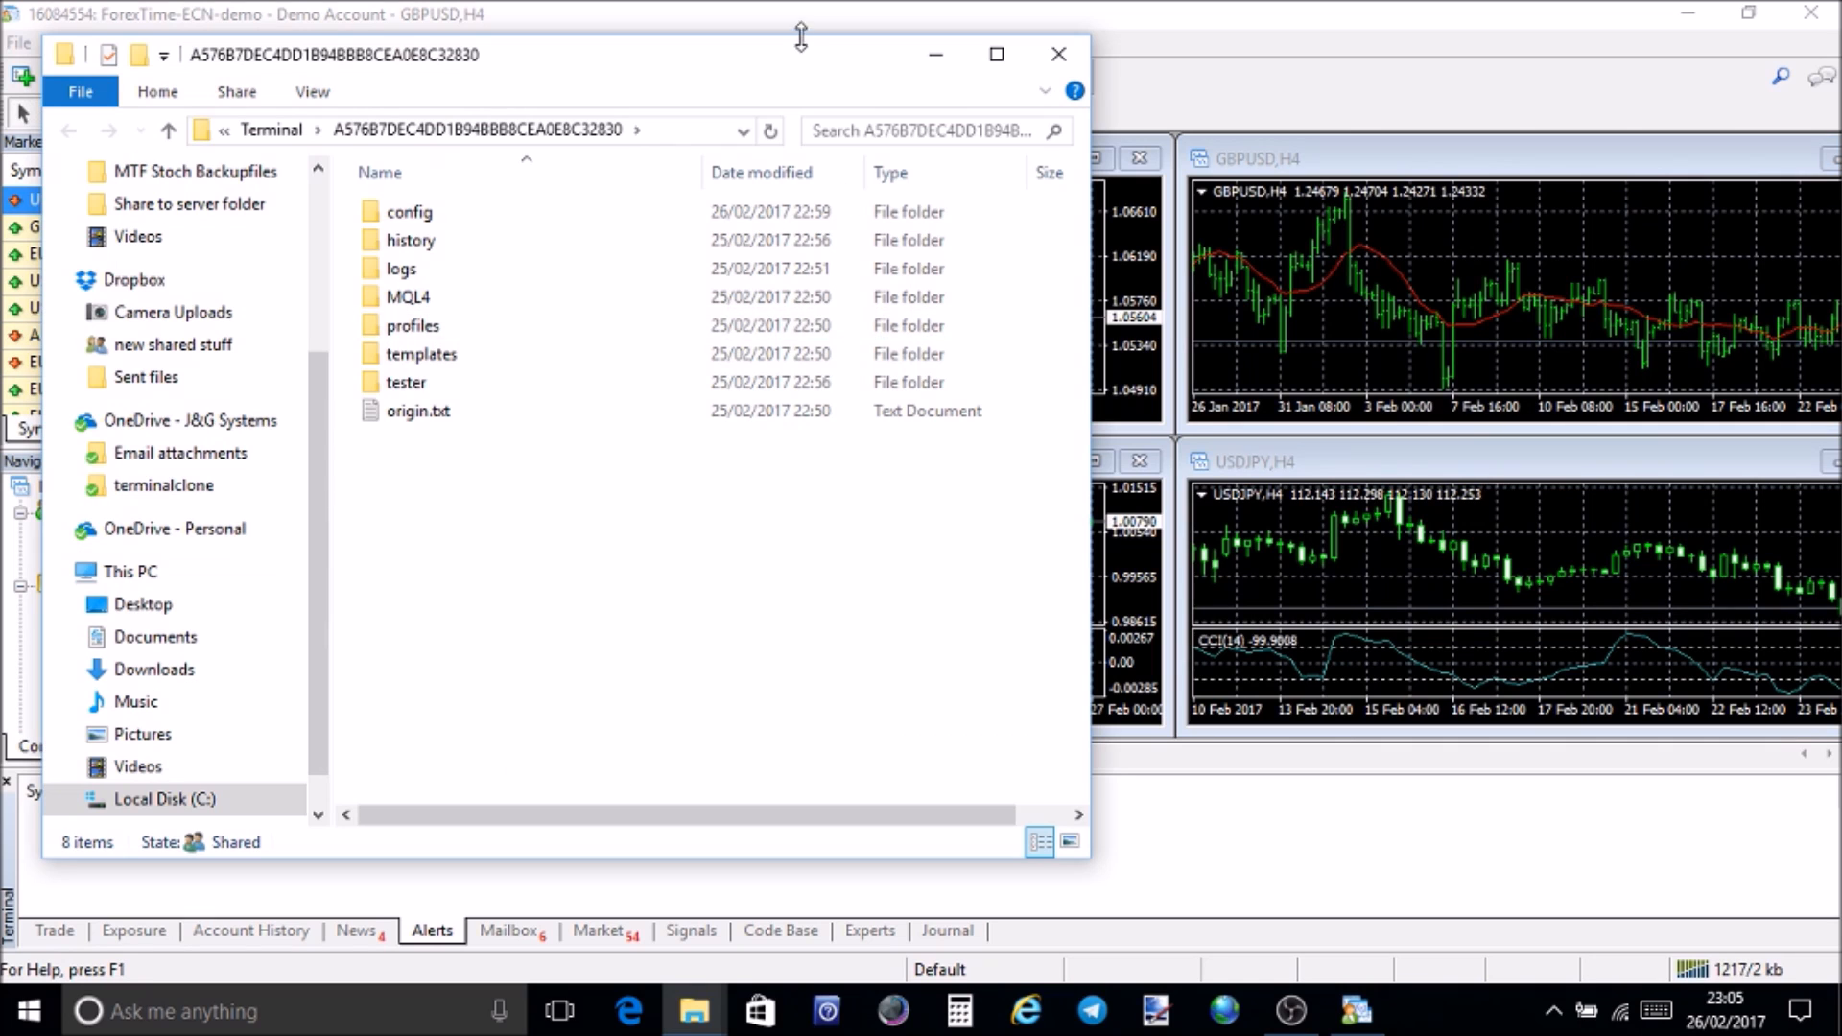
{"action": "left_click_drag", "start_coordinate": [796, 64], "coordinate": [1522, 153]}
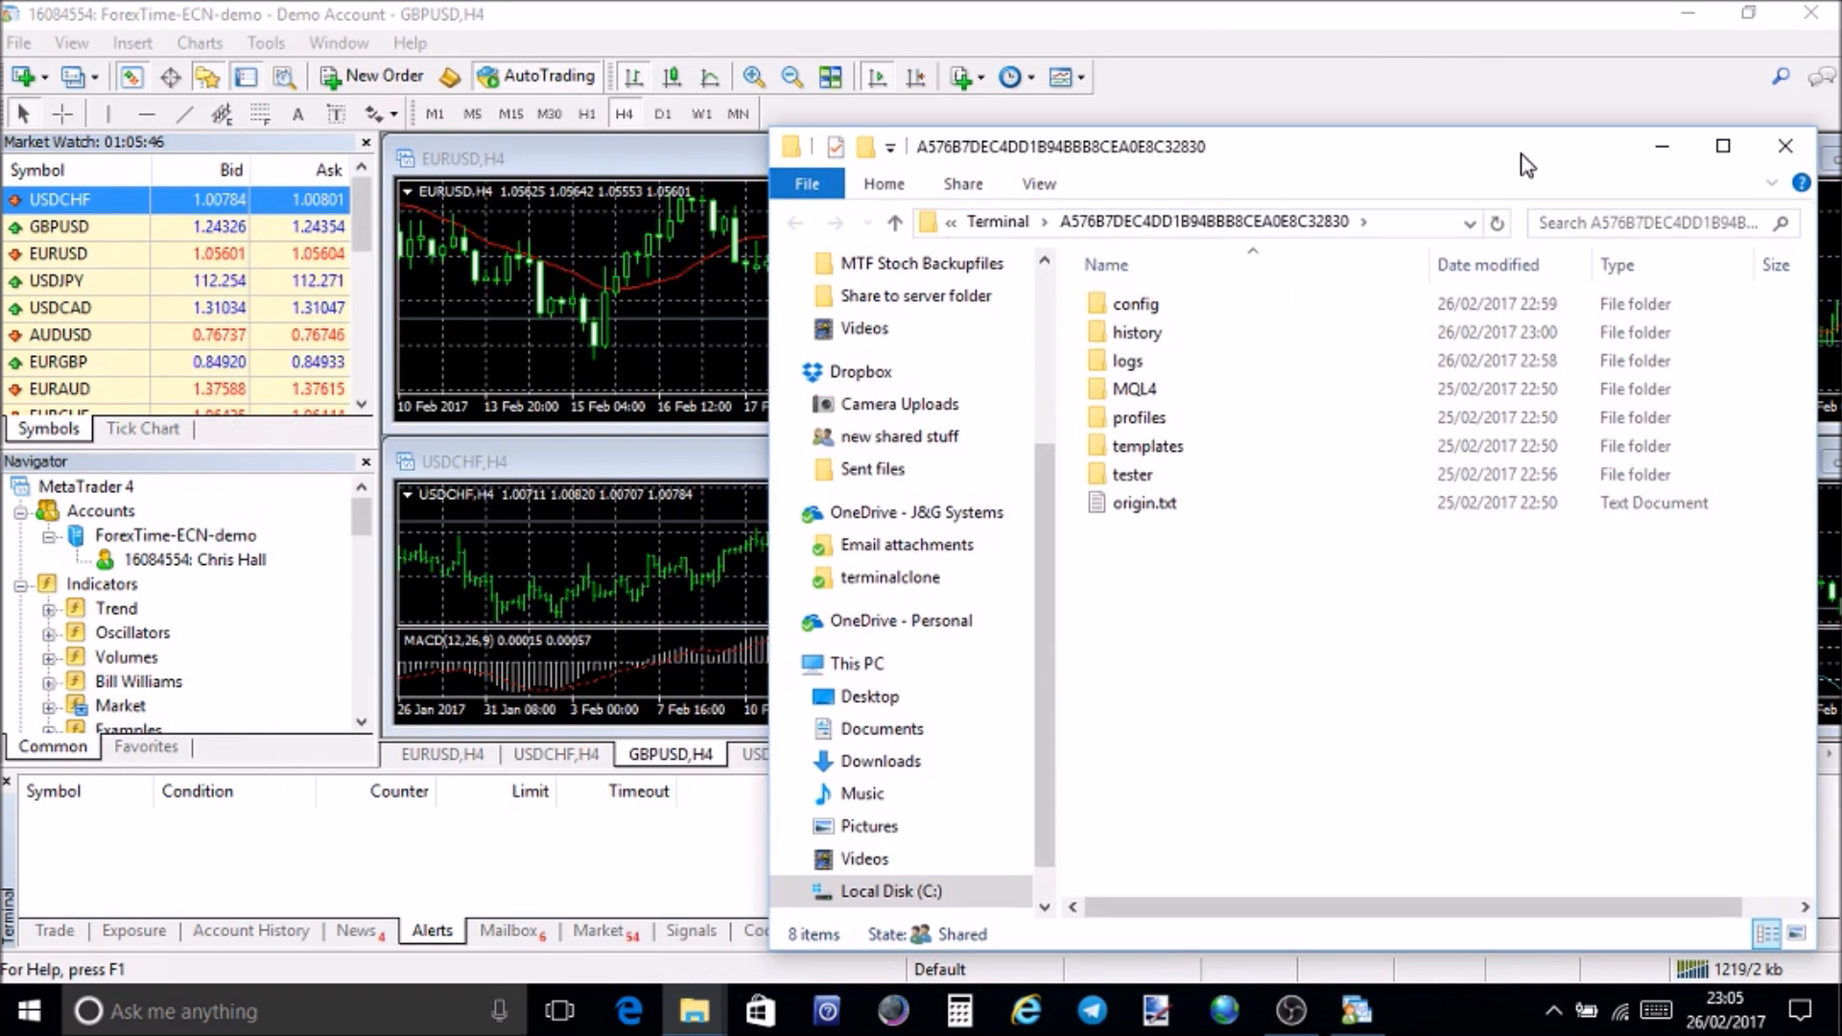
- Examine the data folder's full path in a maximized window, and restore the window to its smaller size
{"action": "double_click", "coordinate": [1522, 154]}
{"action": "left_click_drag", "start_coordinate": [554, 154], "coordinate": [890, 268]}
{"action": "left_click", "coordinate": [895, 423]}
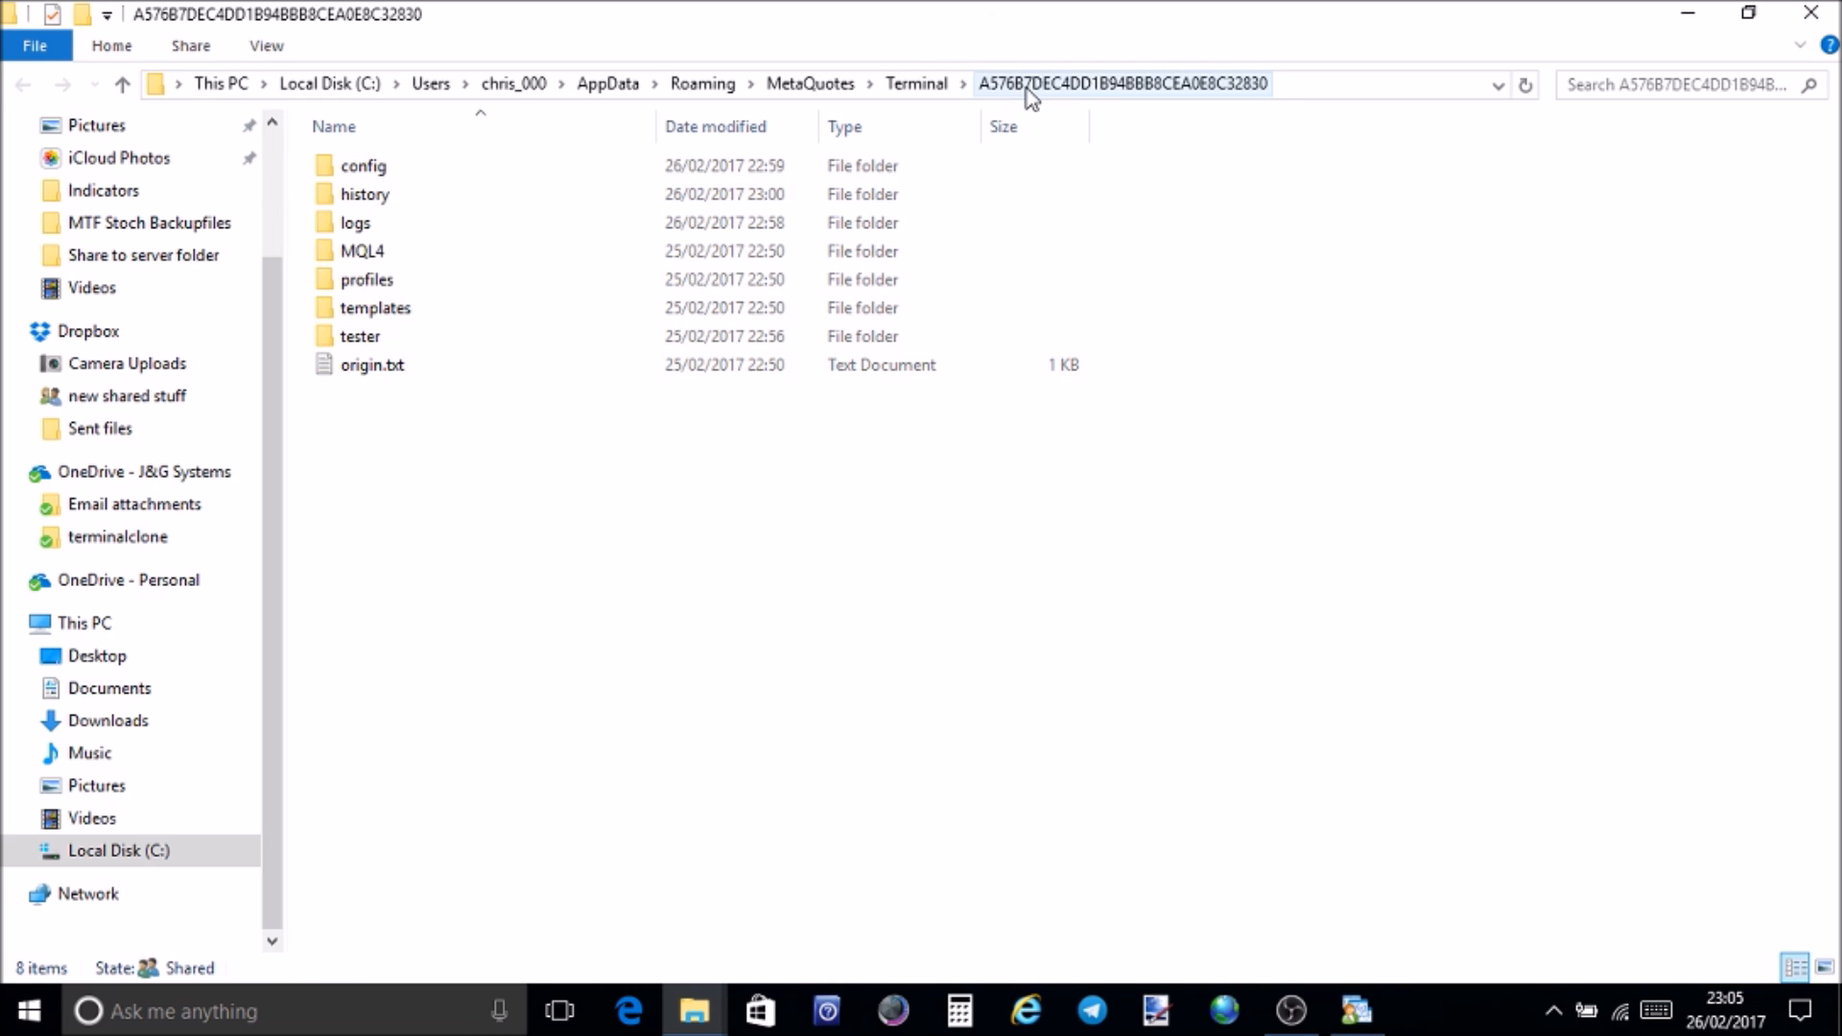
{"action": "left_click", "coordinate": [1747, 14]}
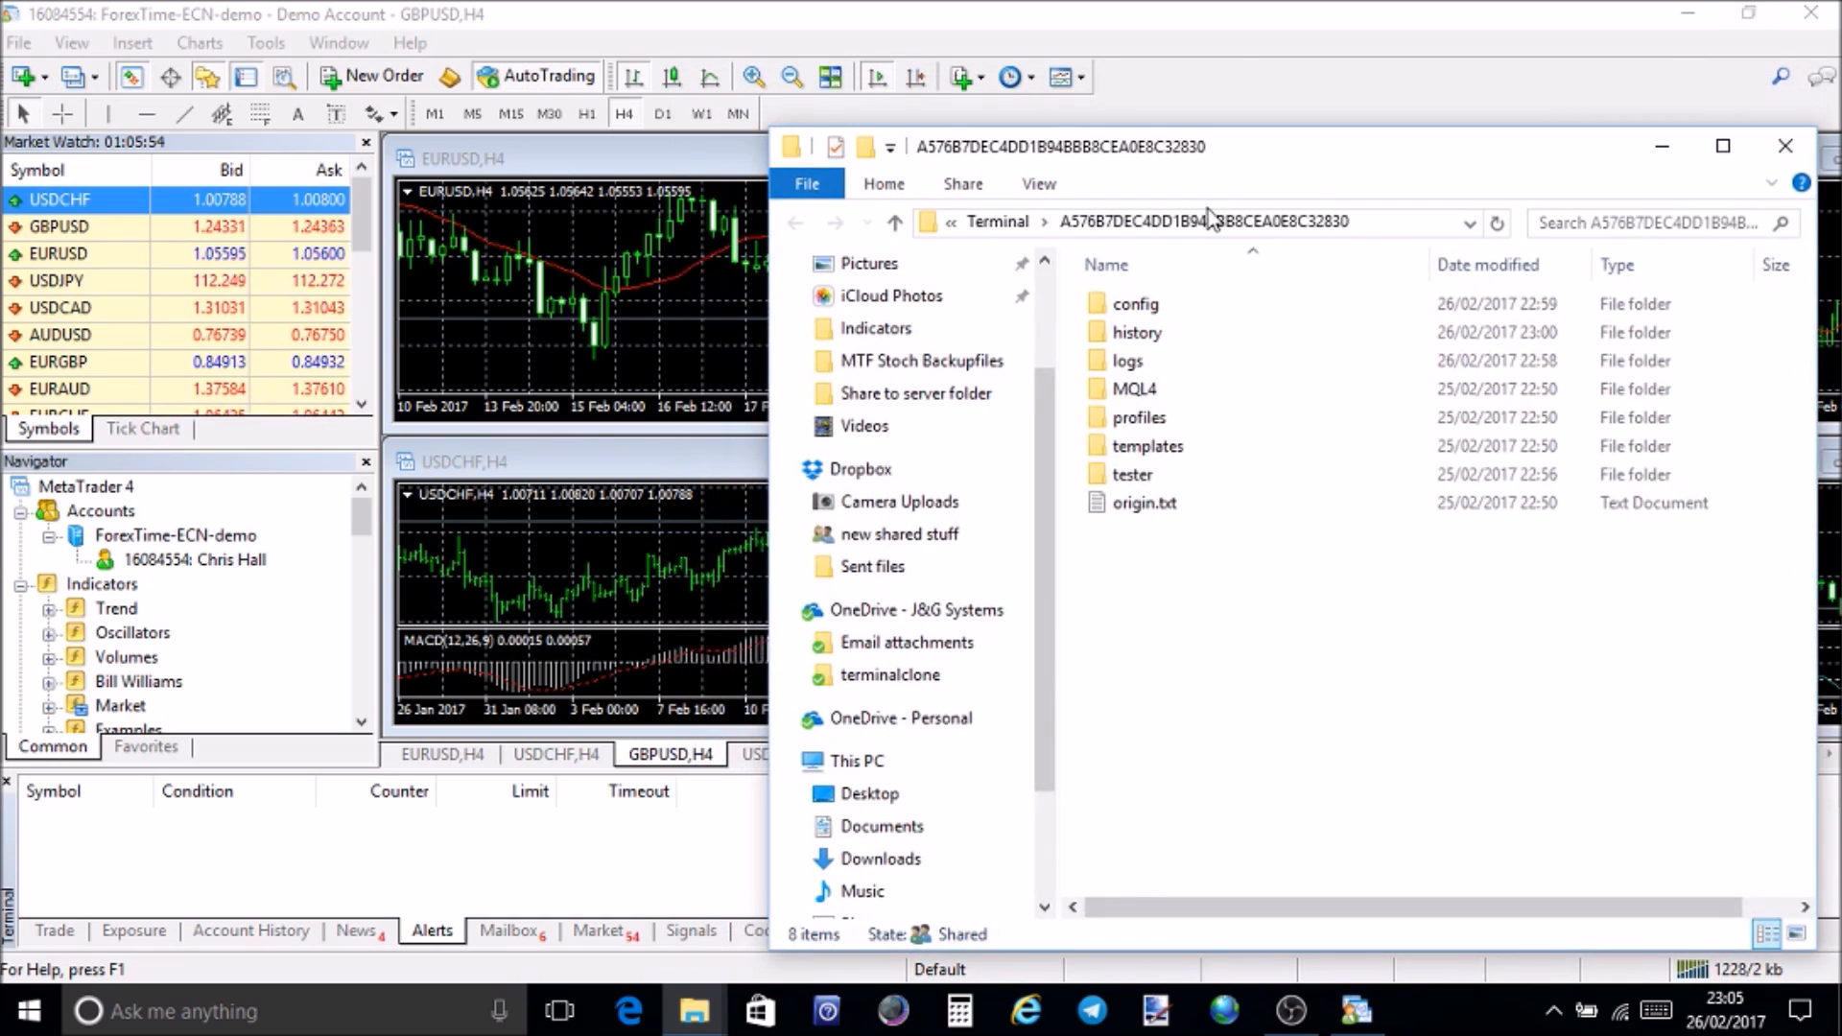
{"action": "left_click_drag", "start_coordinate": [1236, 157], "coordinate": [1258, 55]}
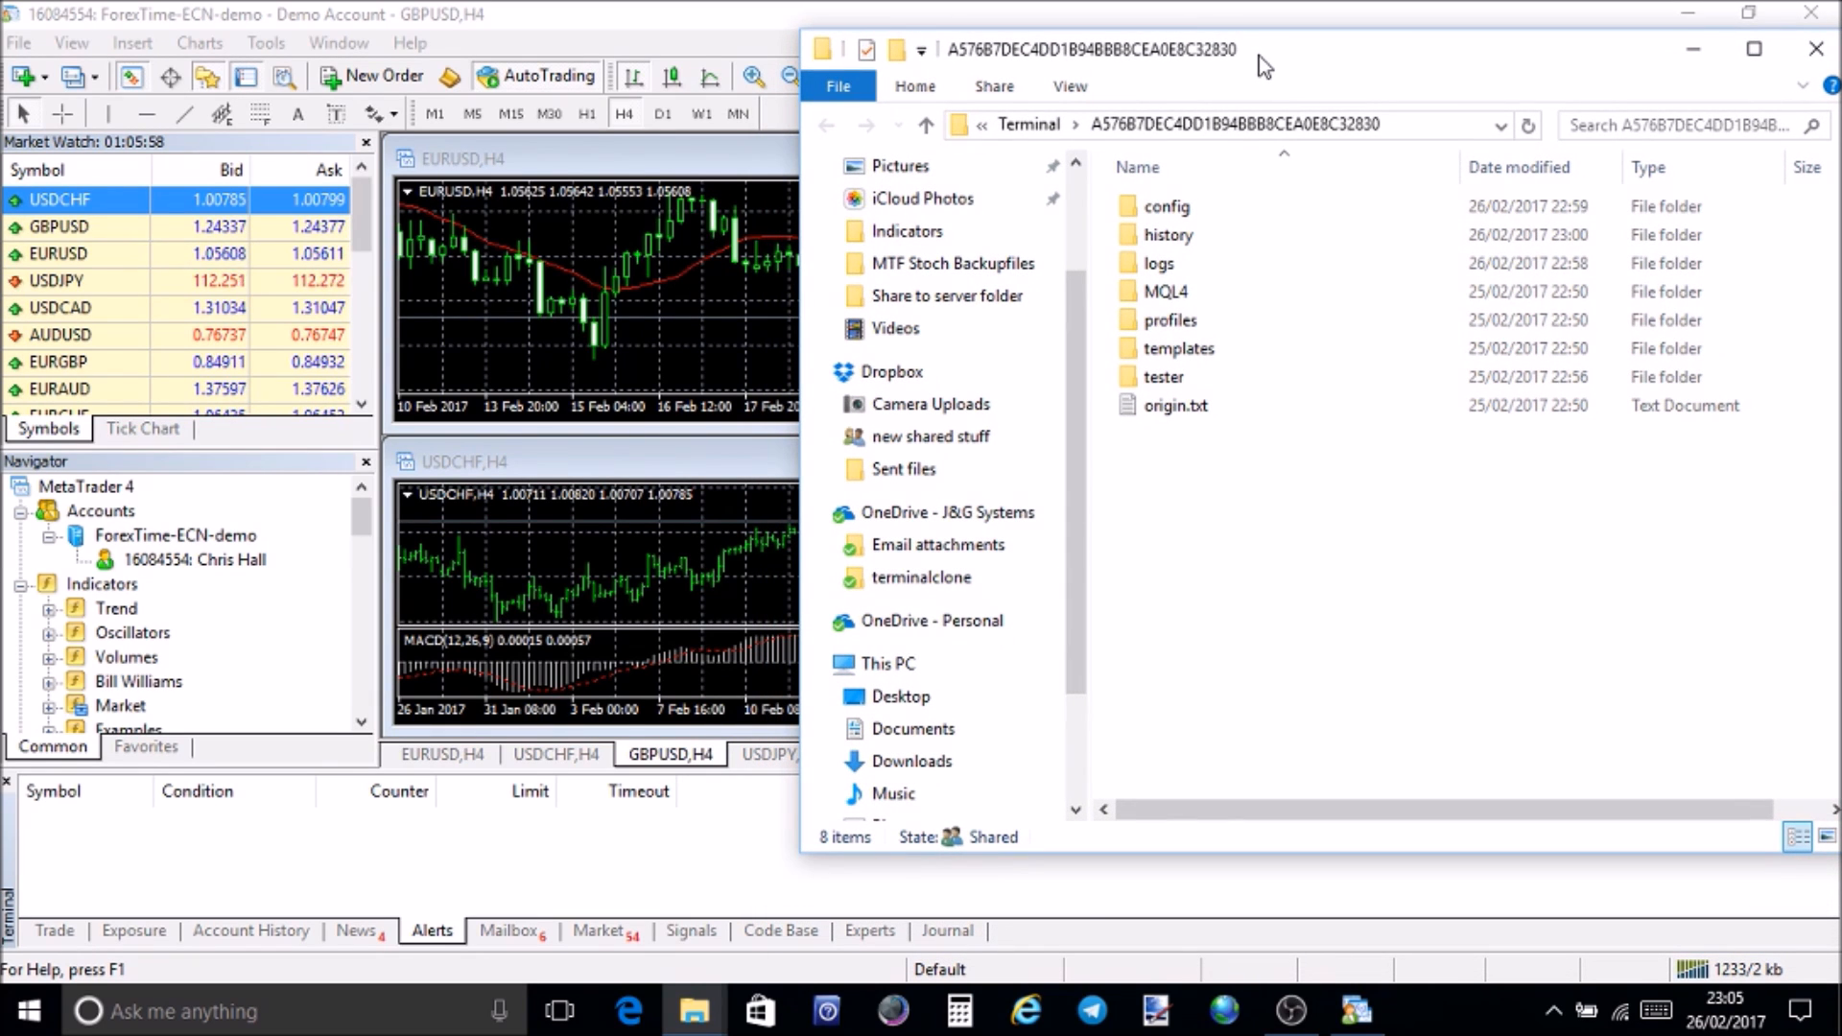
- Copy BigBrokingAutoTraderV8.tpl from the BB-AutoTraderEA-V8 template subfolder into the terminal's templates folder
{"action": "left_click", "coordinate": [1186, 355]}
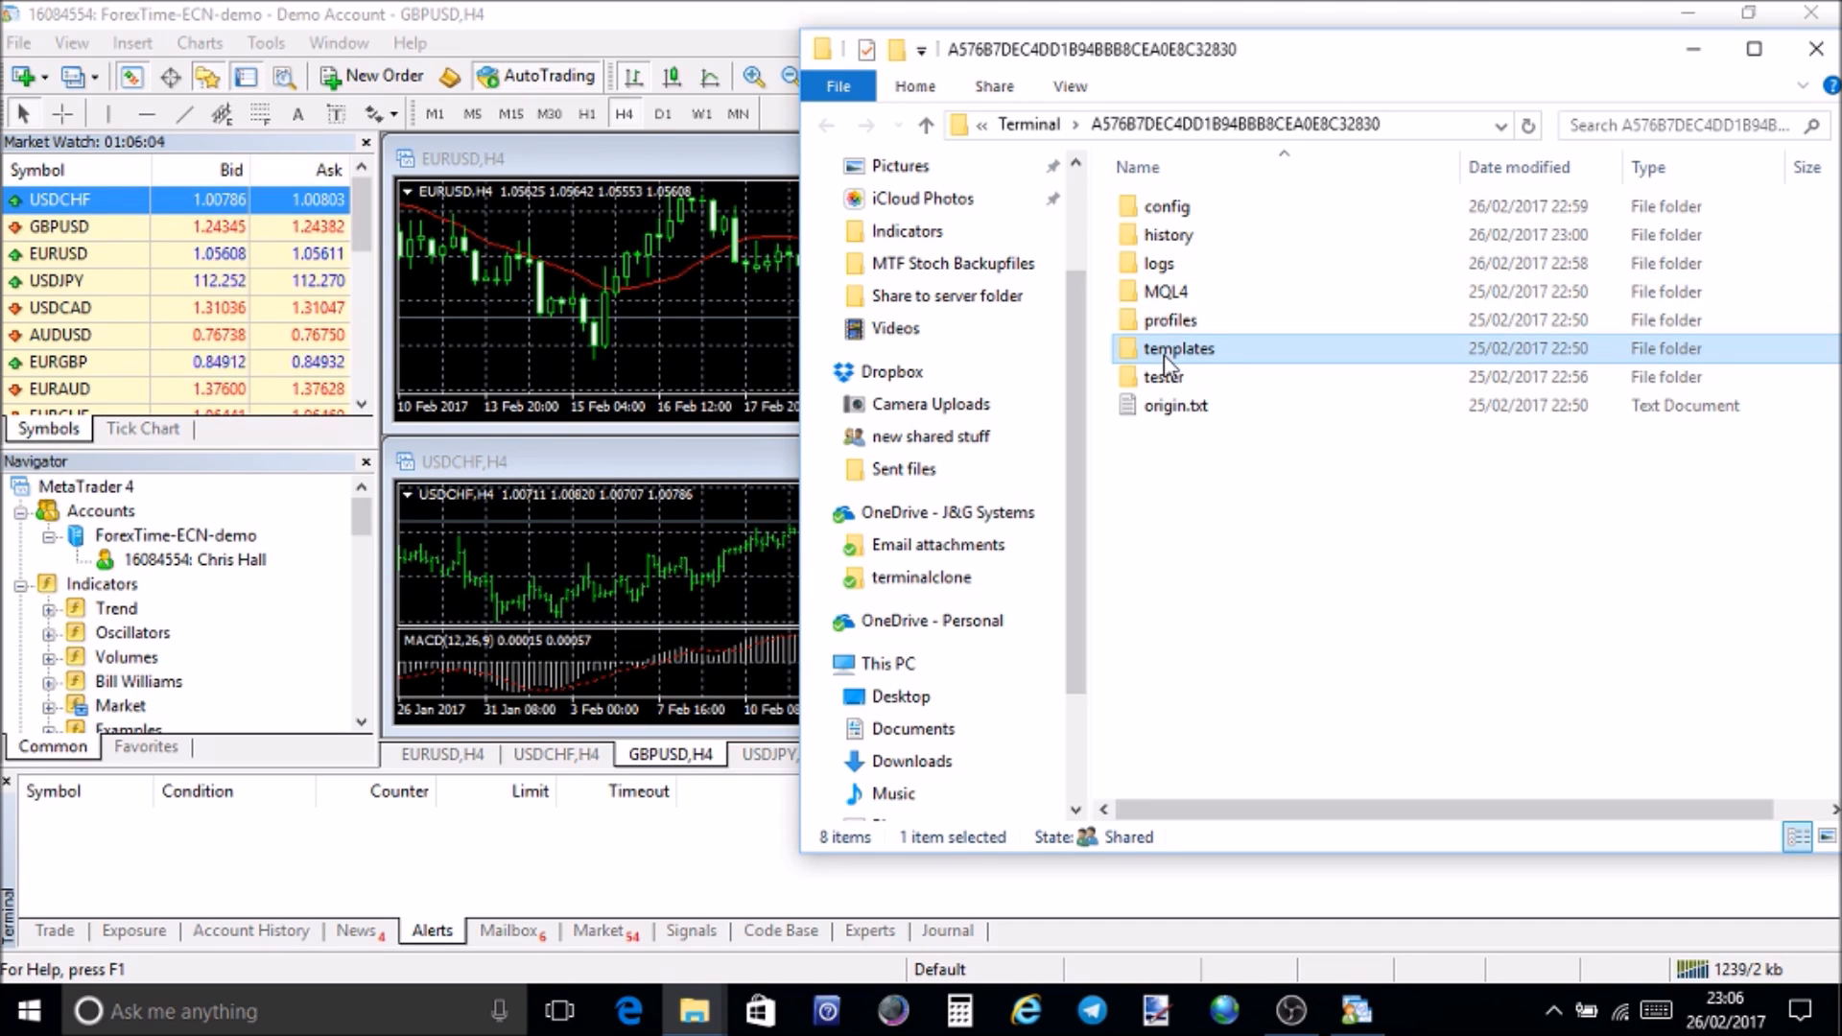
{"action": "double_click", "coordinate": [1164, 355]}
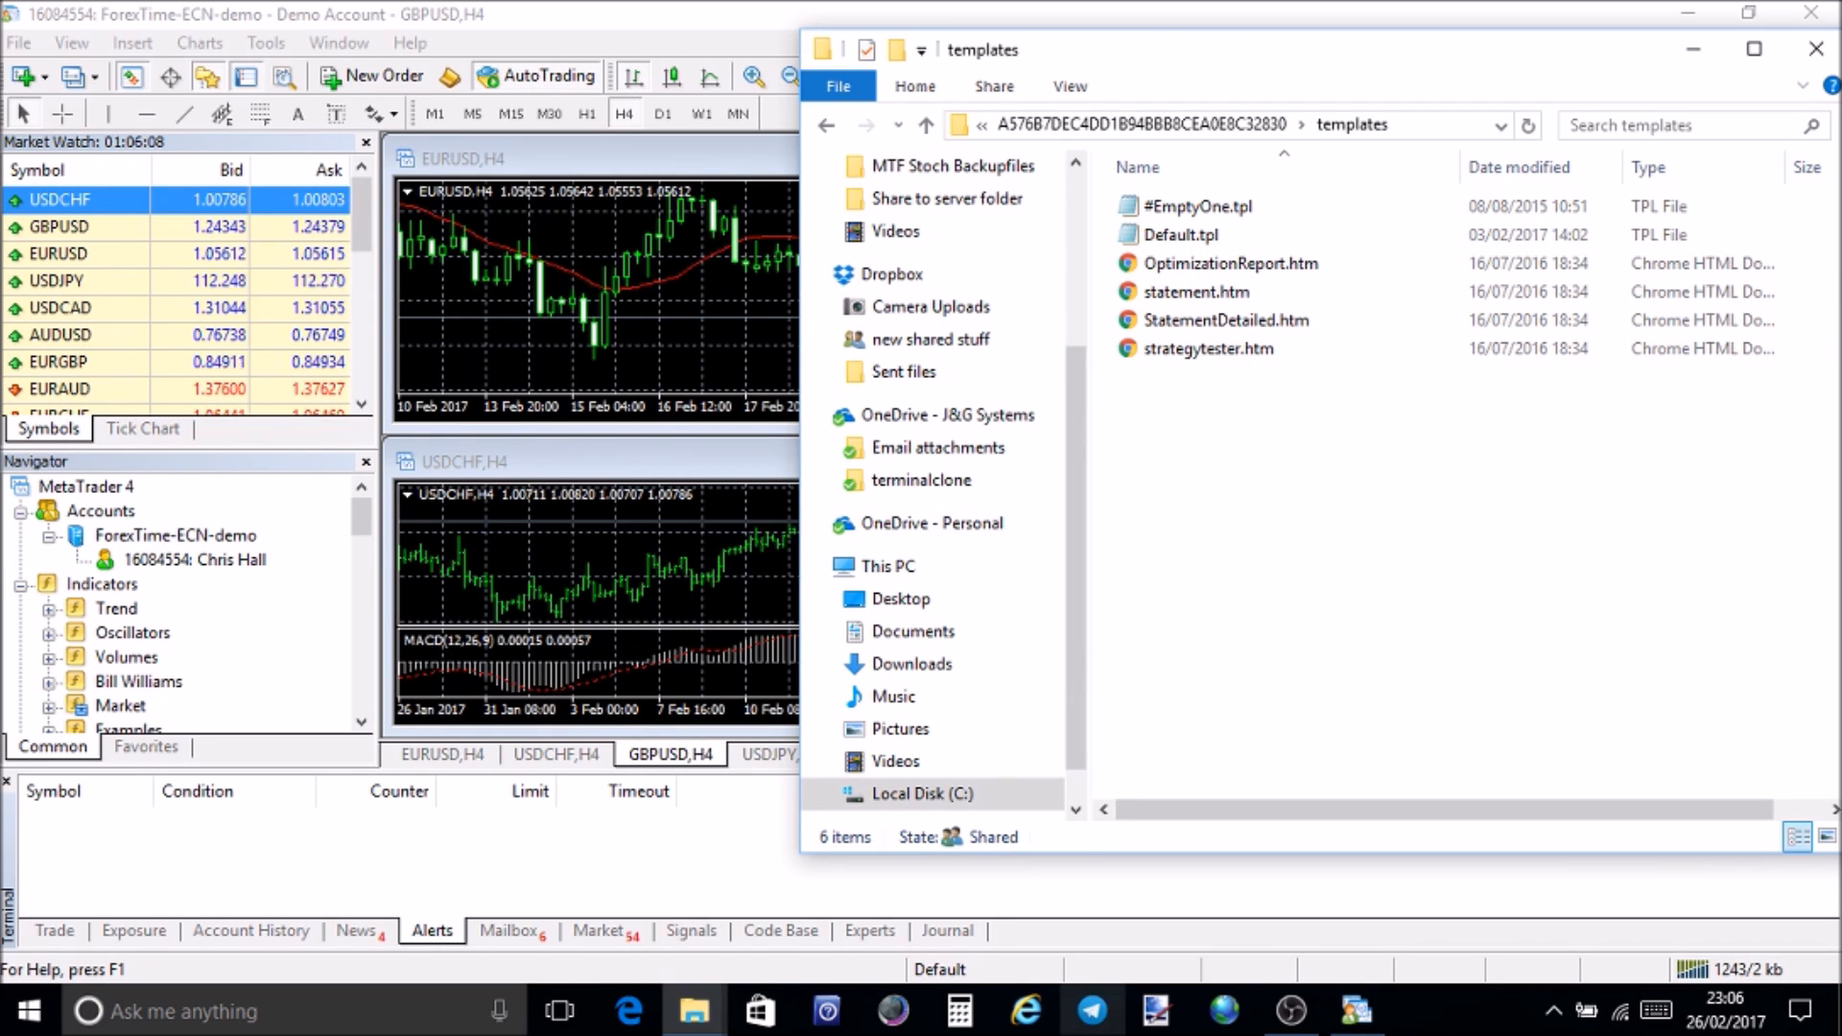
{"action": "left_click", "coordinate": [694, 1011]}
{"action": "left_click", "coordinate": [654, 943]}
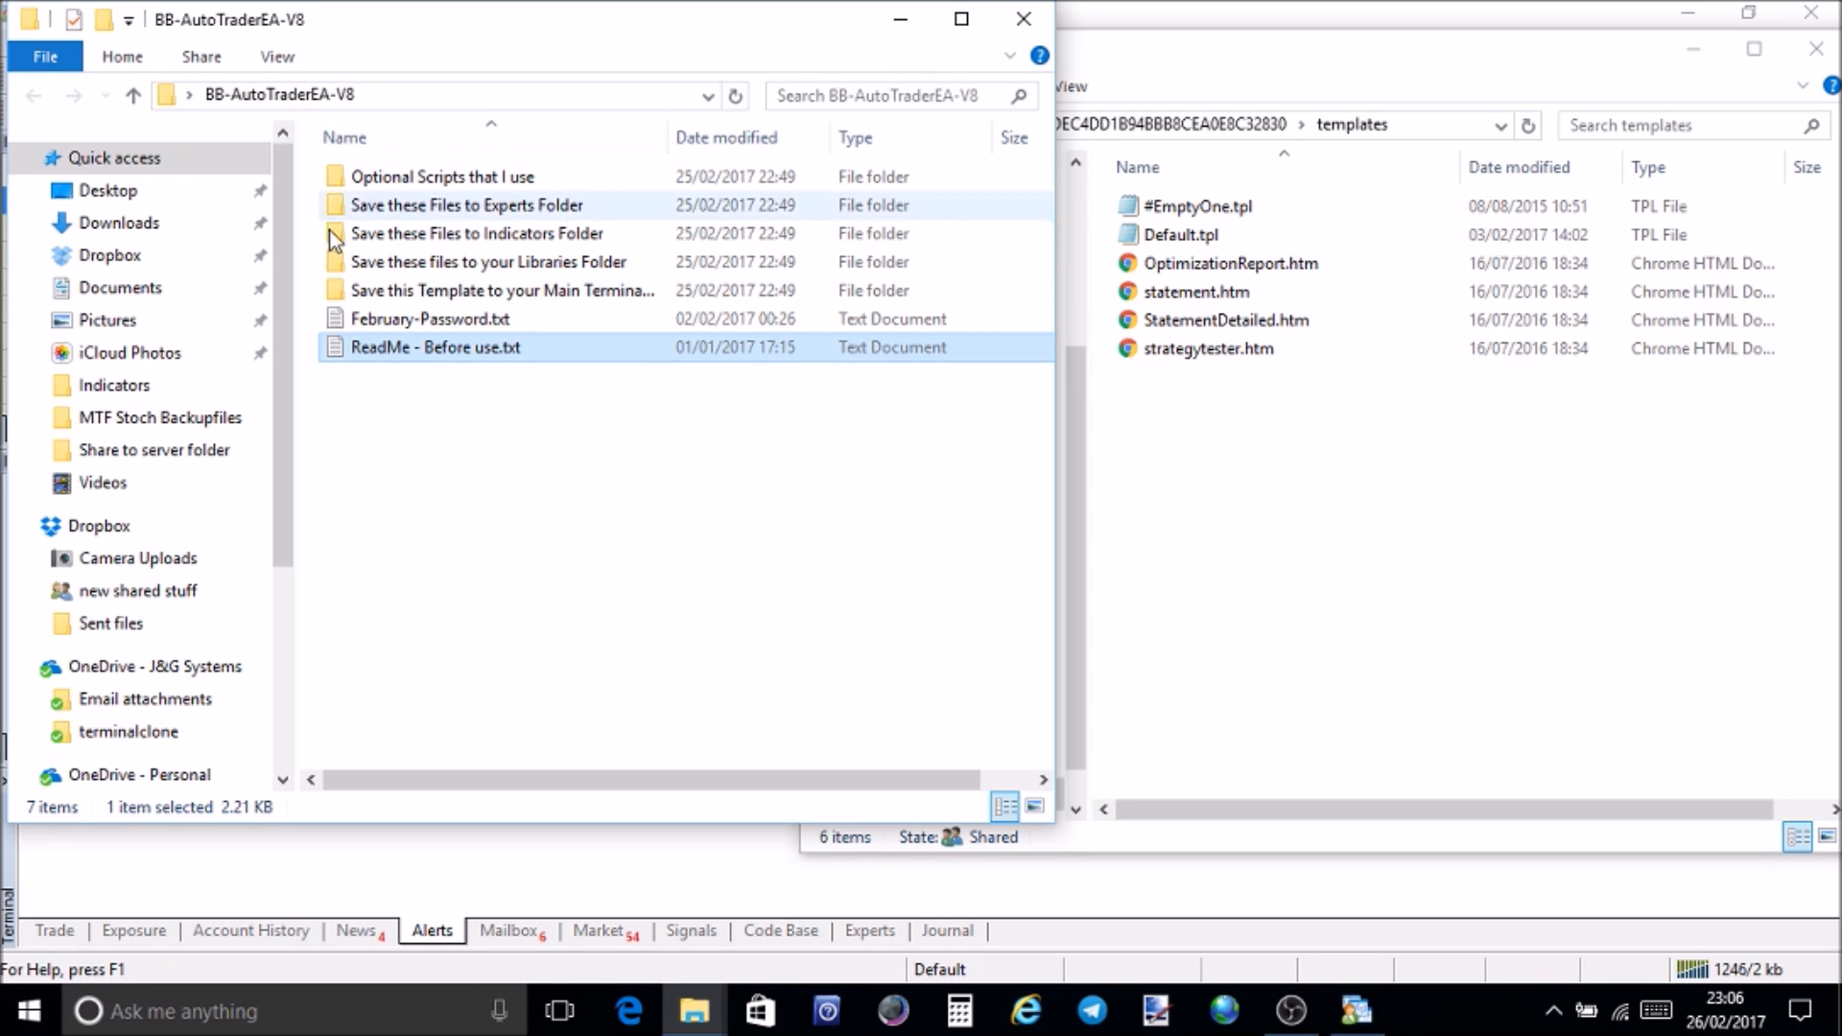
{"action": "double_click", "coordinate": [334, 291]}
{"action": "left_click", "coordinate": [370, 188]}
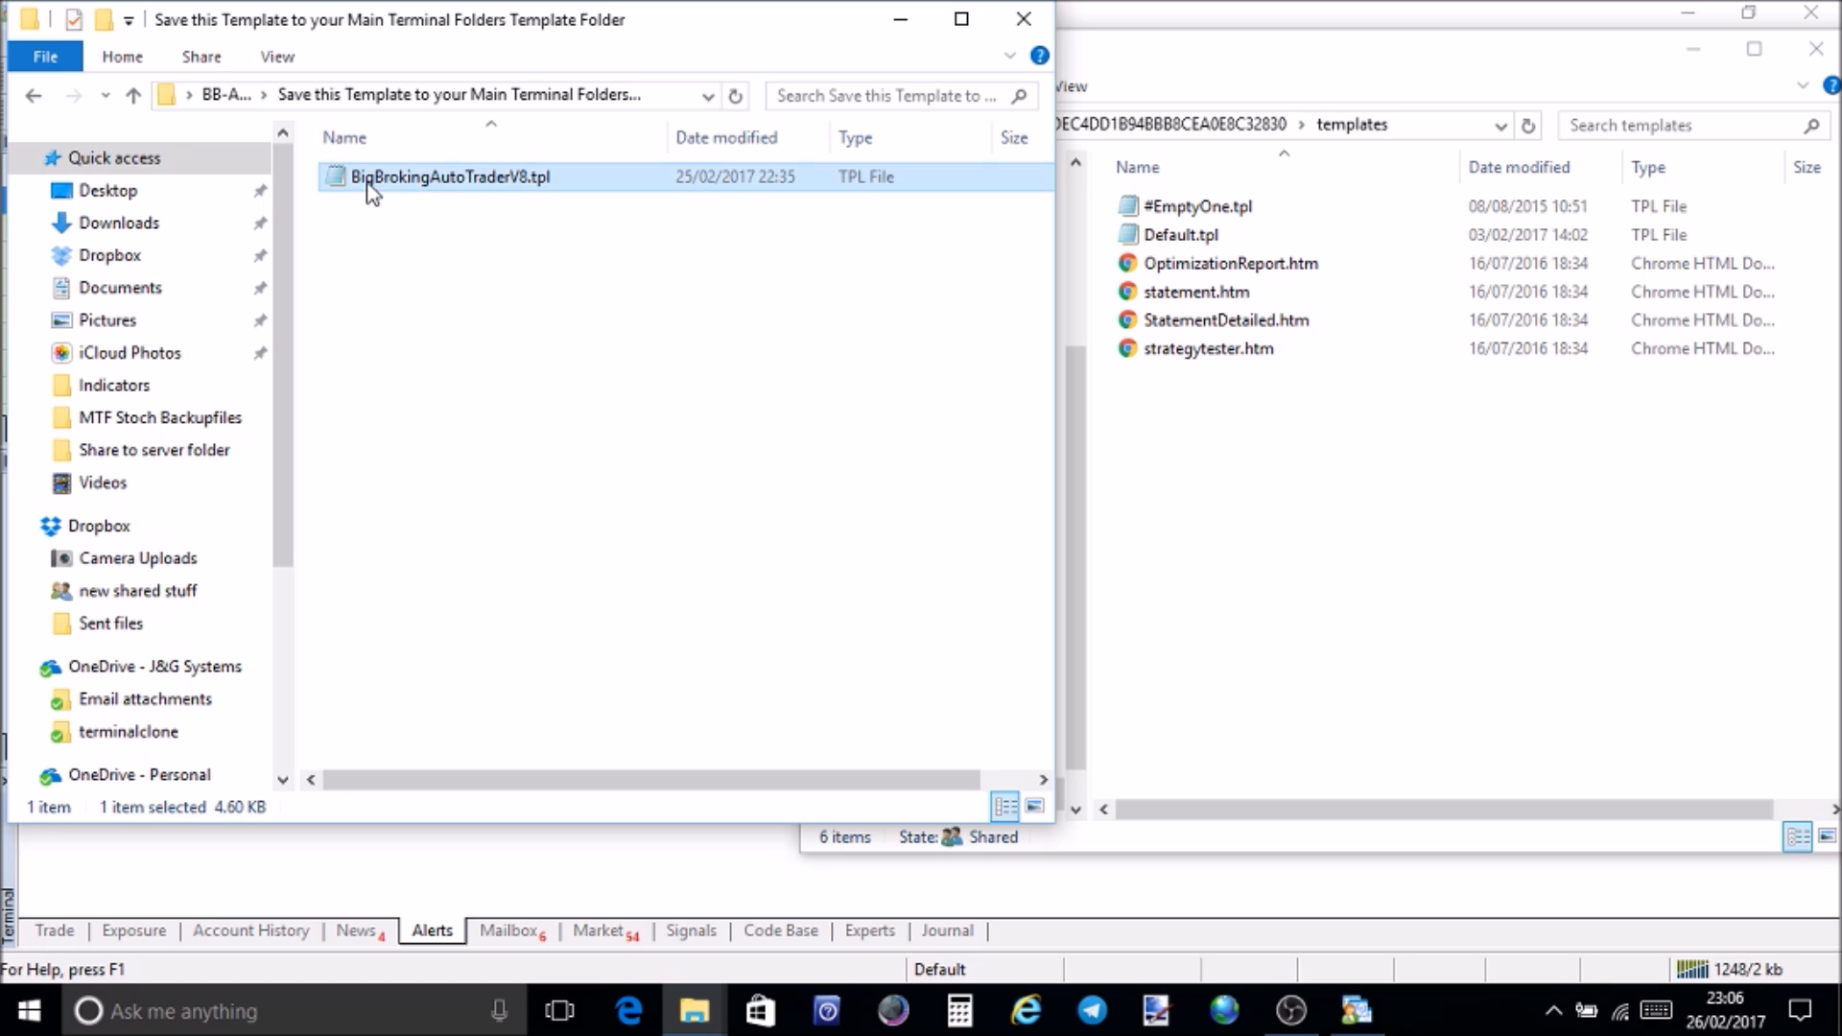
{"action": "right_click", "coordinate": [417, 186]}
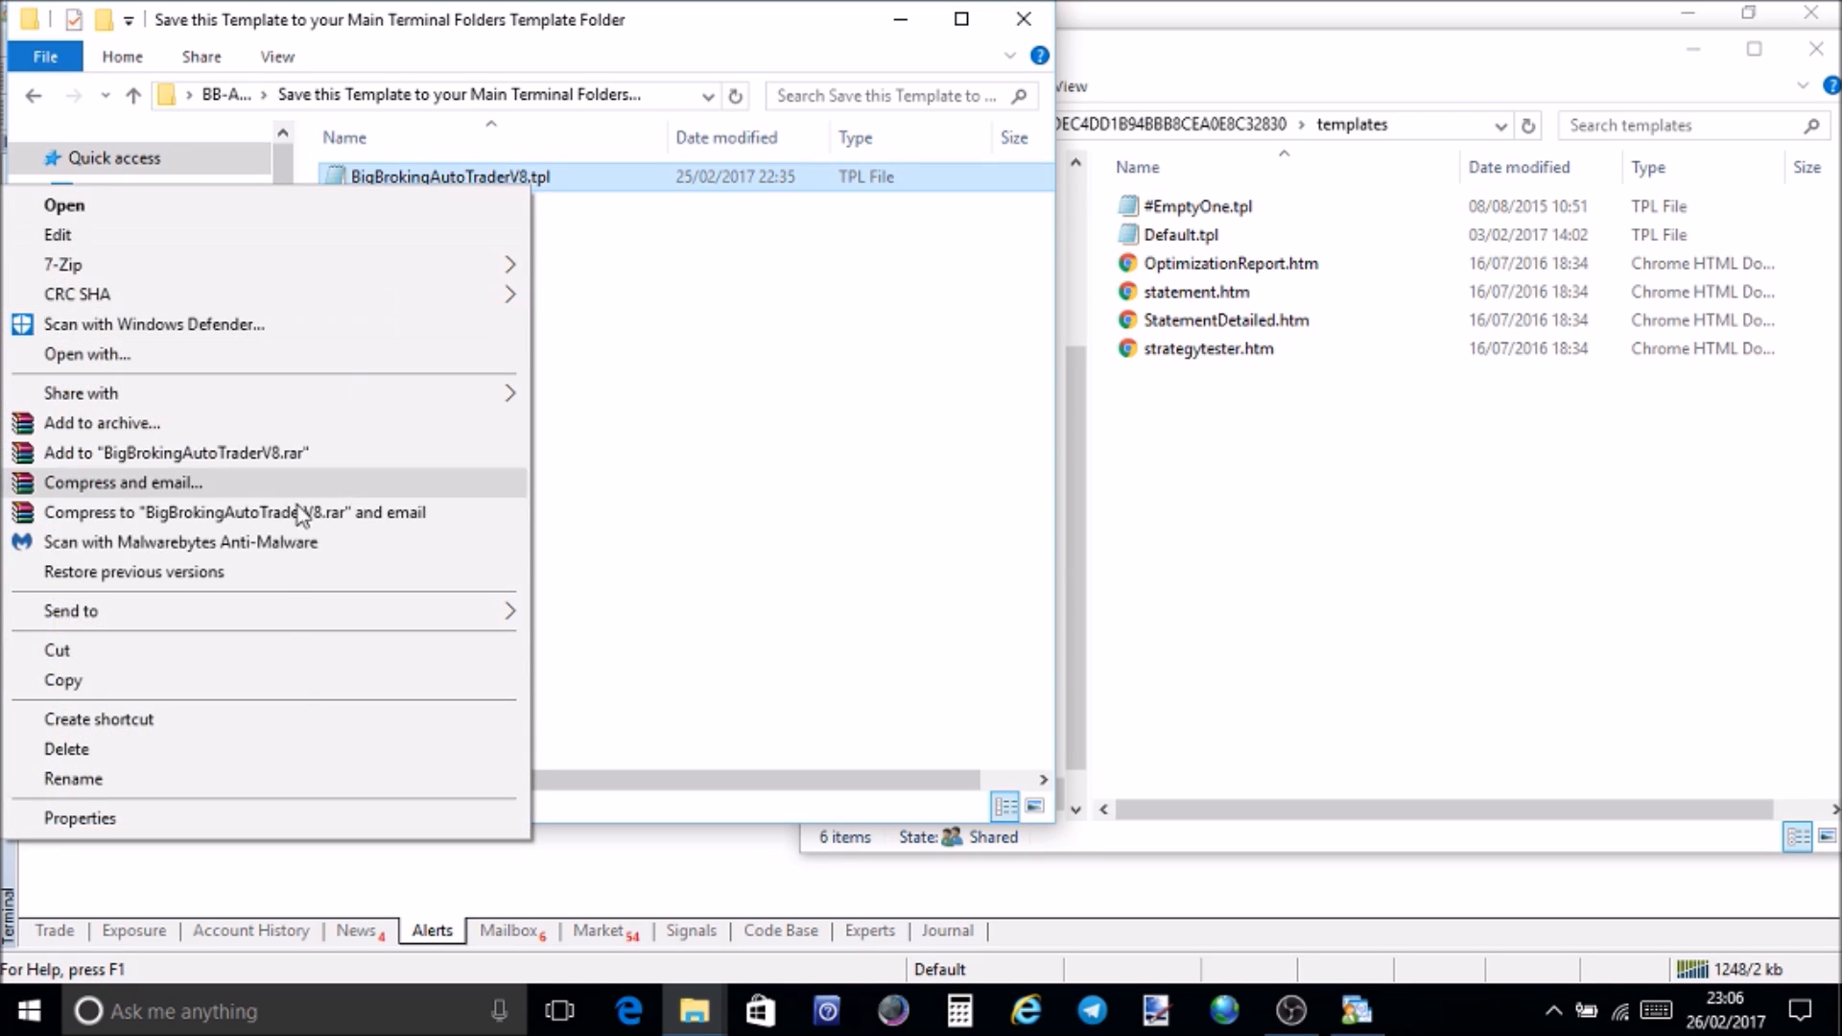
{"action": "left_click", "coordinate": [275, 681]}
{"action": "left_click", "coordinate": [1222, 465]}
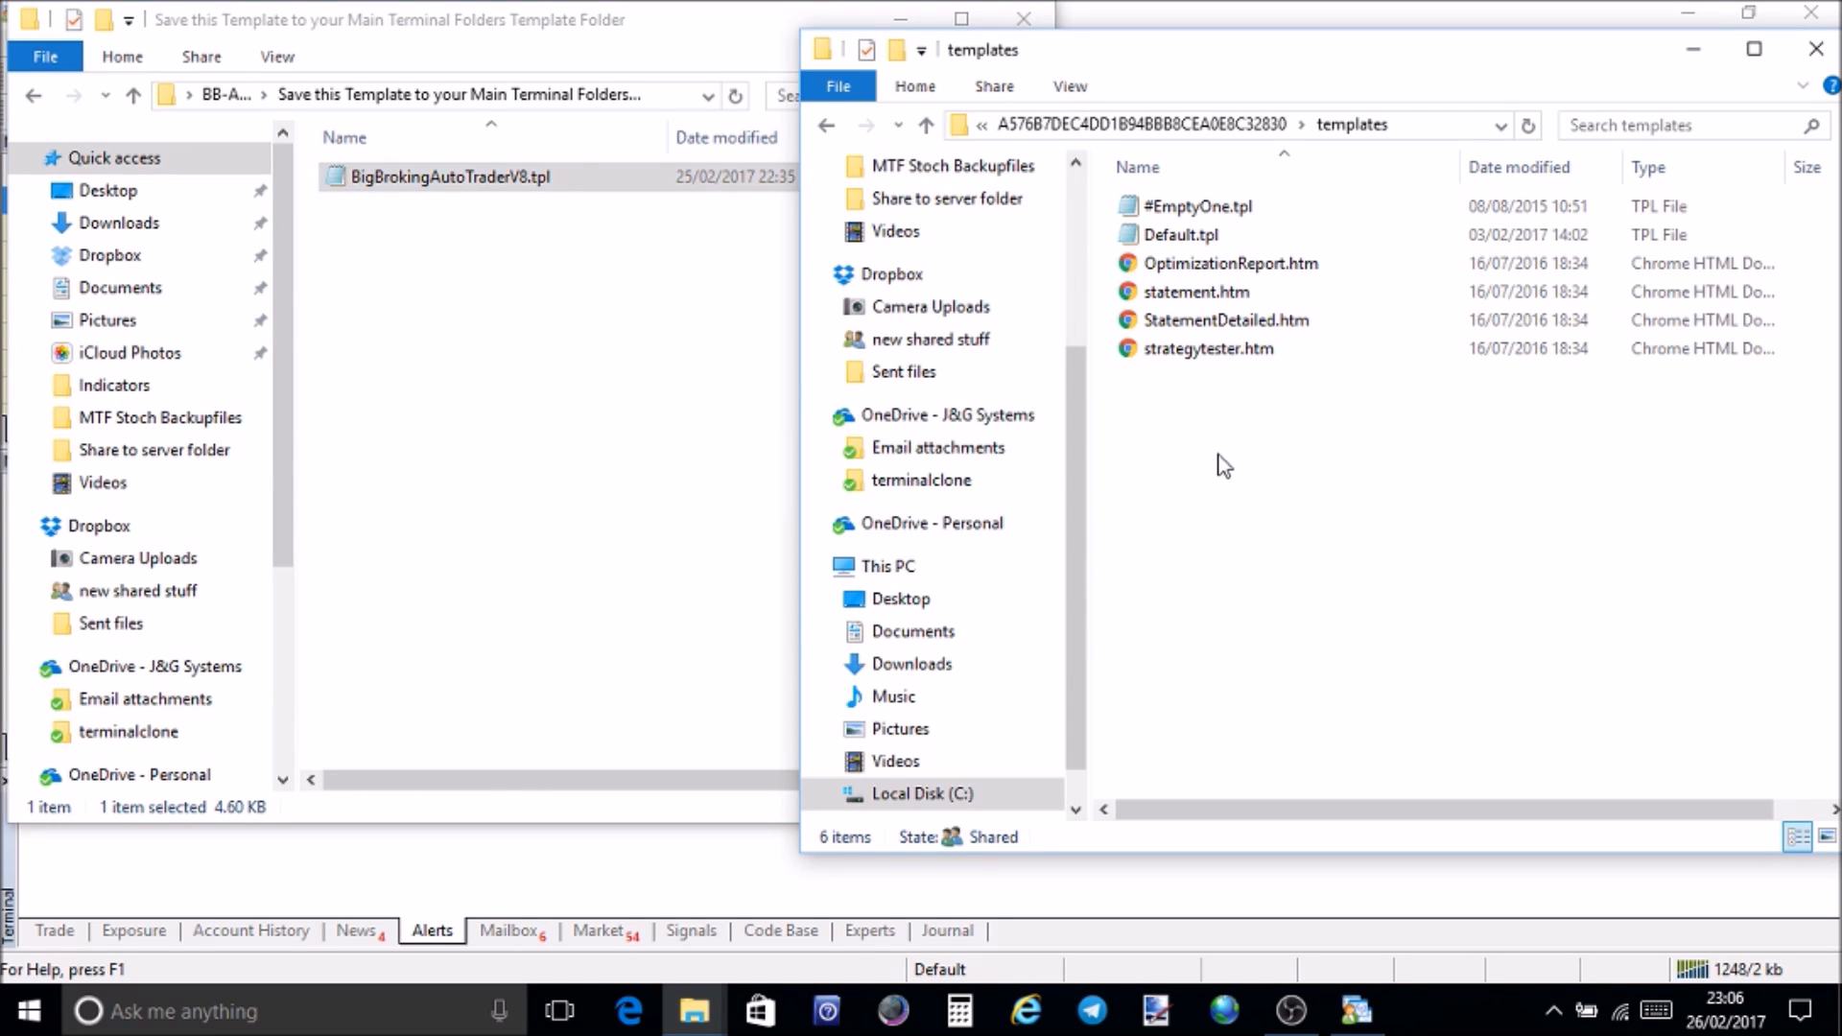
{"action": "right_click", "coordinate": [1216, 453]}
{"action": "left_click", "coordinate": [1088, 641]}
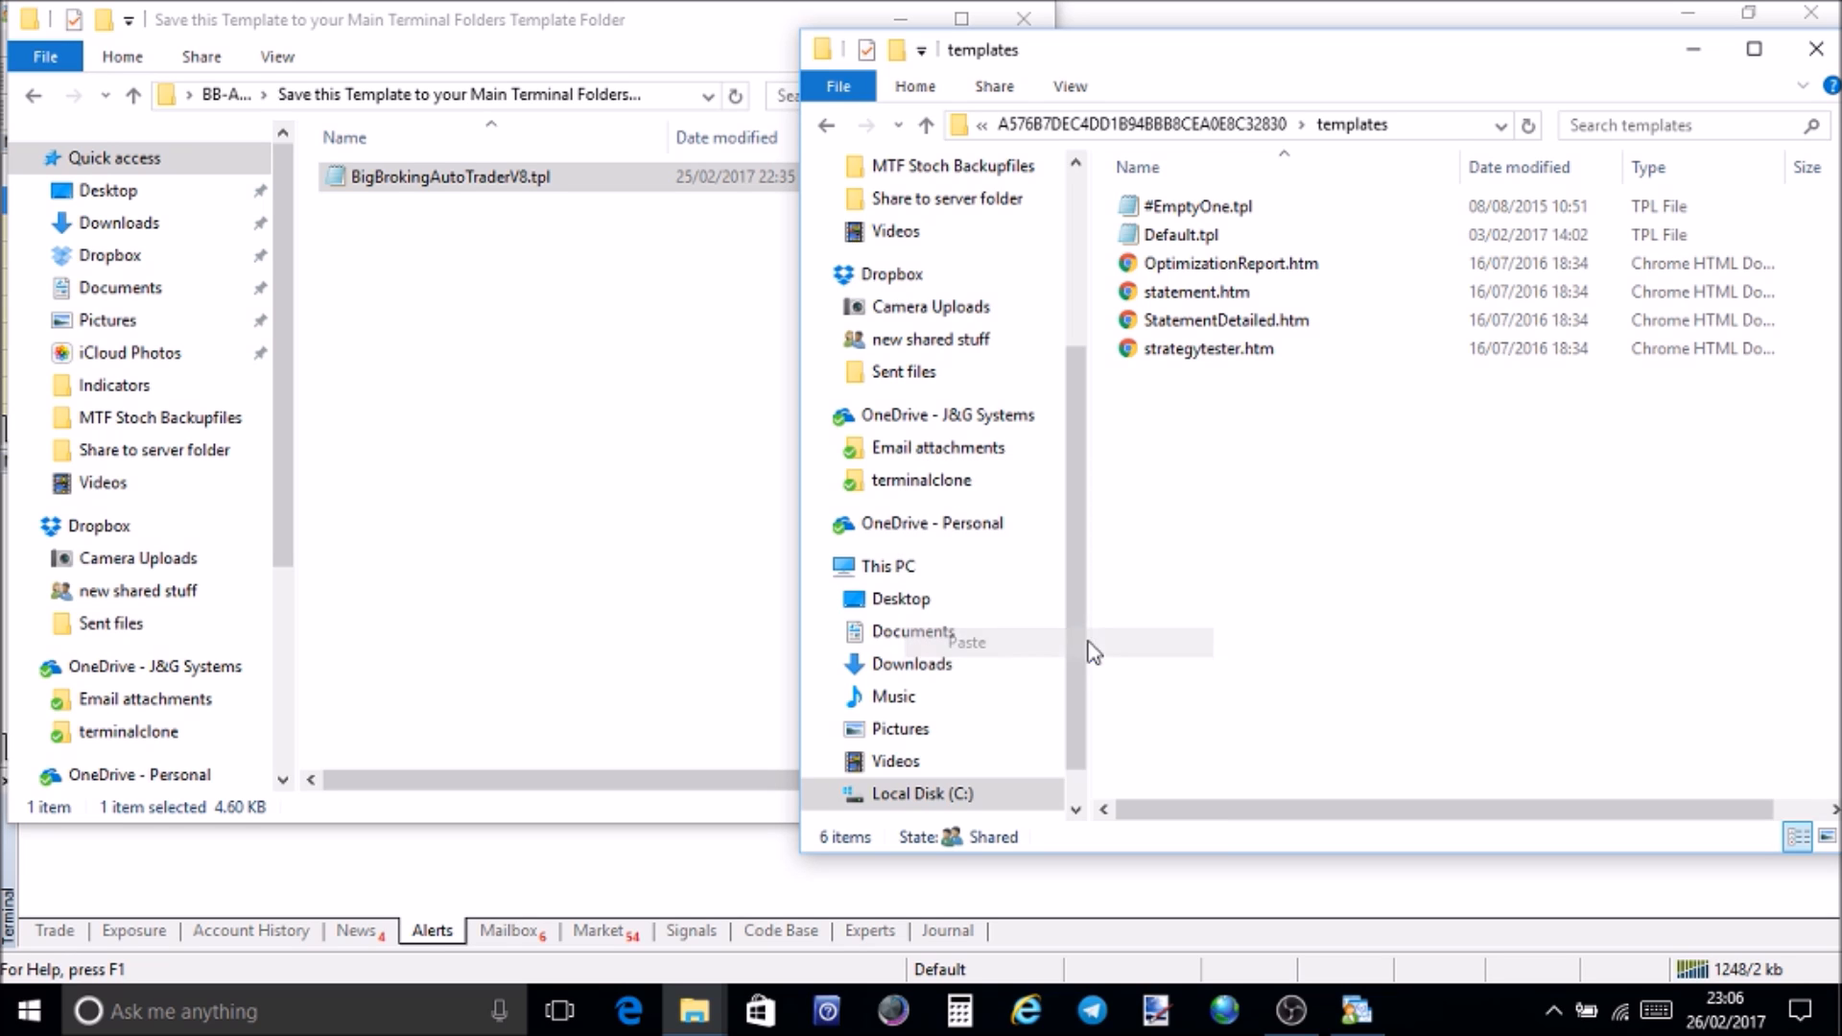
- Copy BigBrokingAutoTraderV8.ex4 from the "Save these Files to Experts Folder" subfolder into the terminal's MQL4 Experts folder
{"action": "left_click", "coordinate": [1230, 124]}
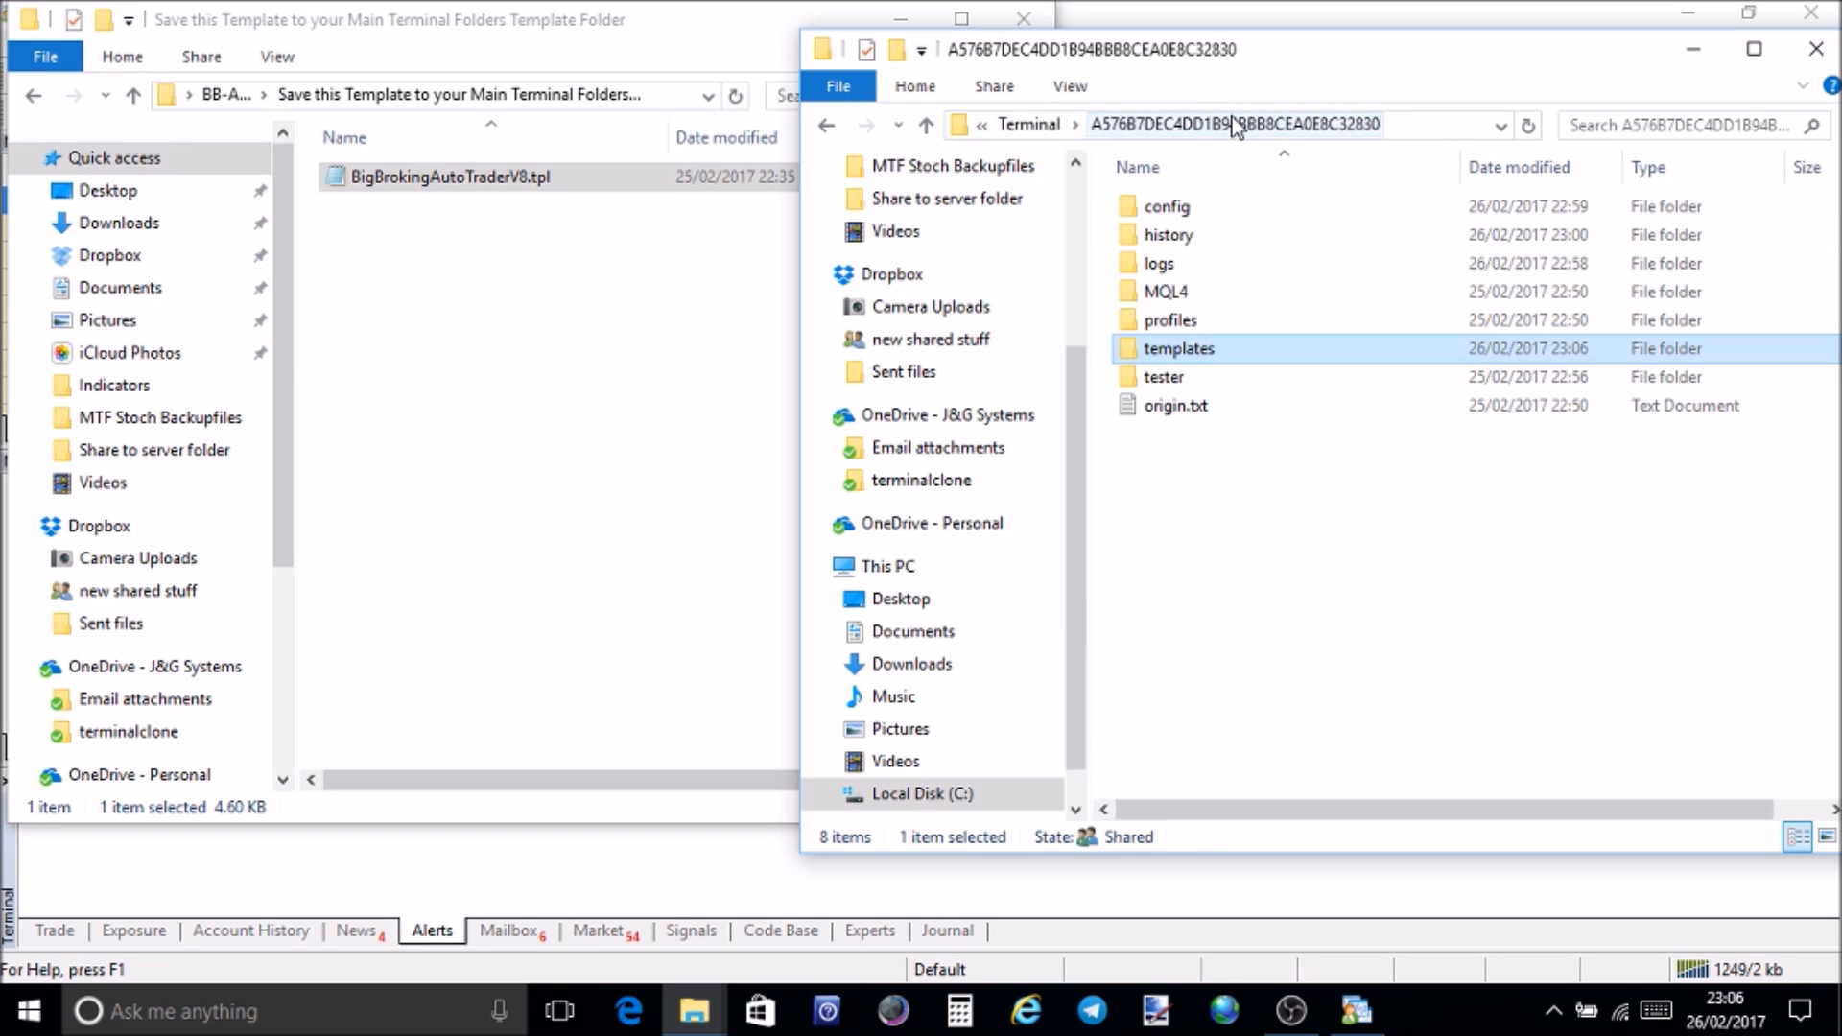
{"action": "double_click", "coordinate": [1207, 293]}
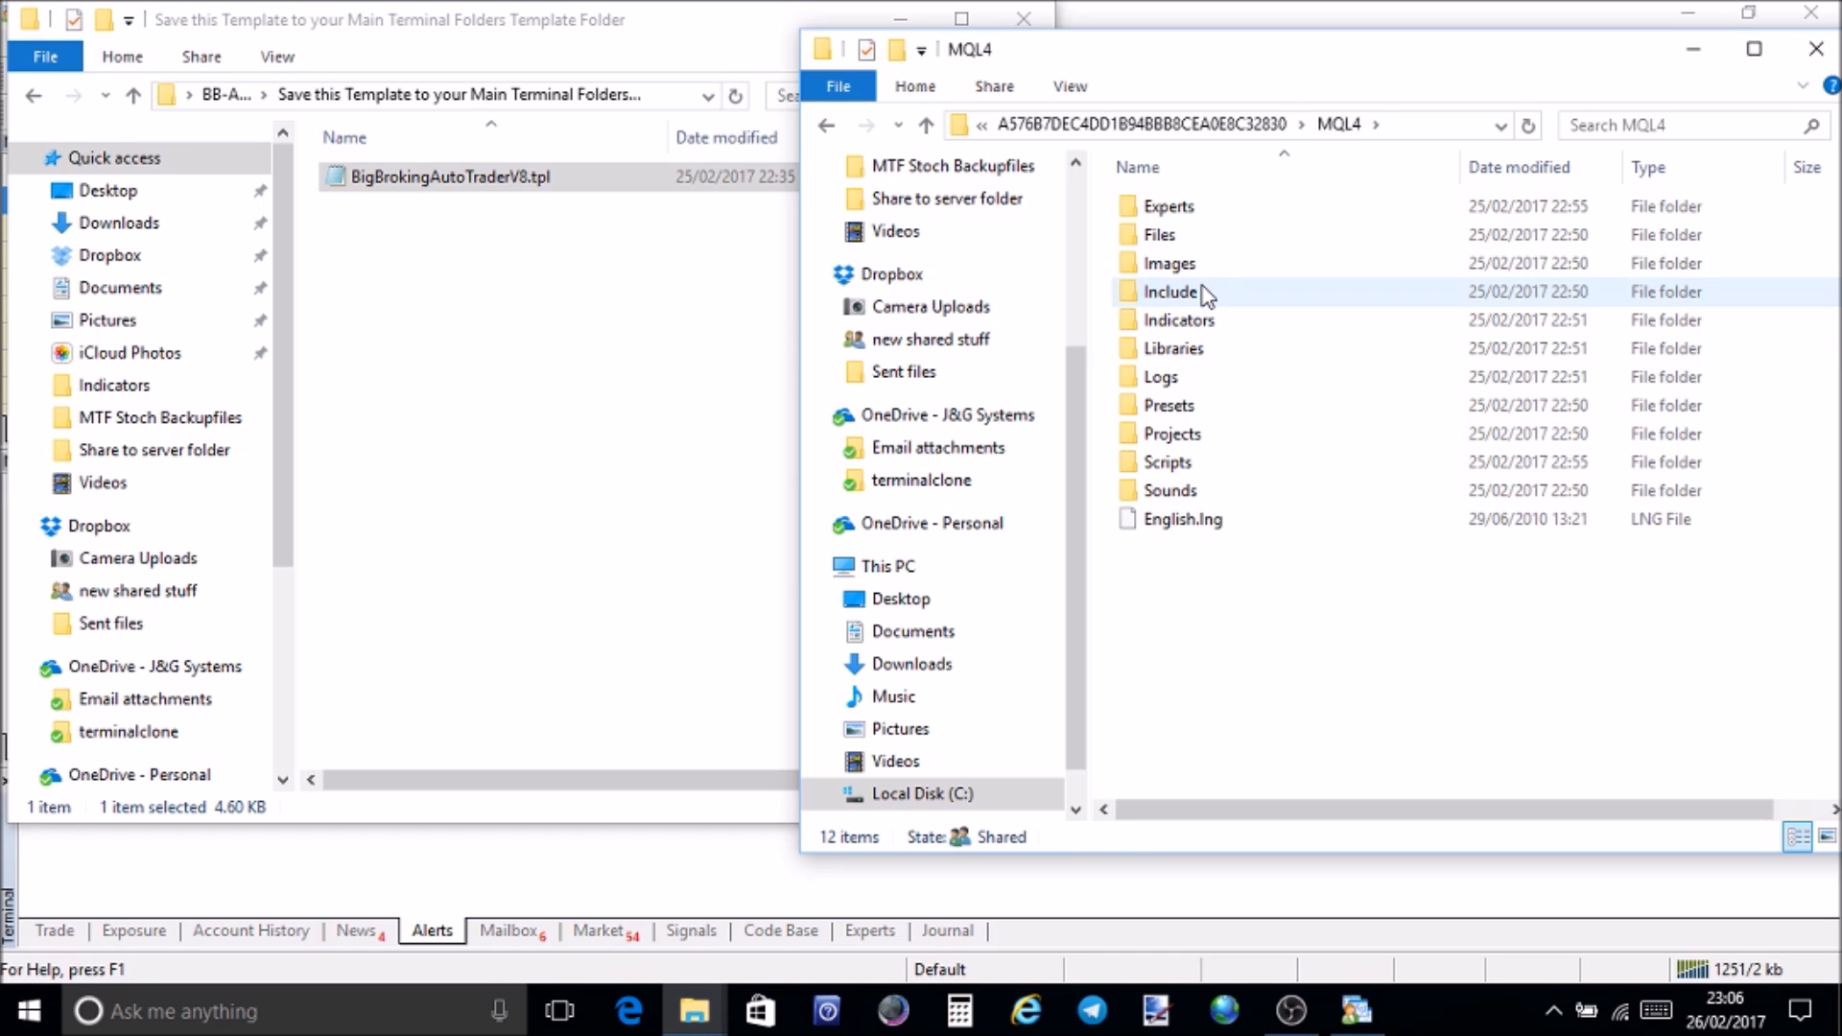
{"action": "double_click", "coordinate": [1189, 206]}
{"action": "left_click", "coordinate": [471, 387]}
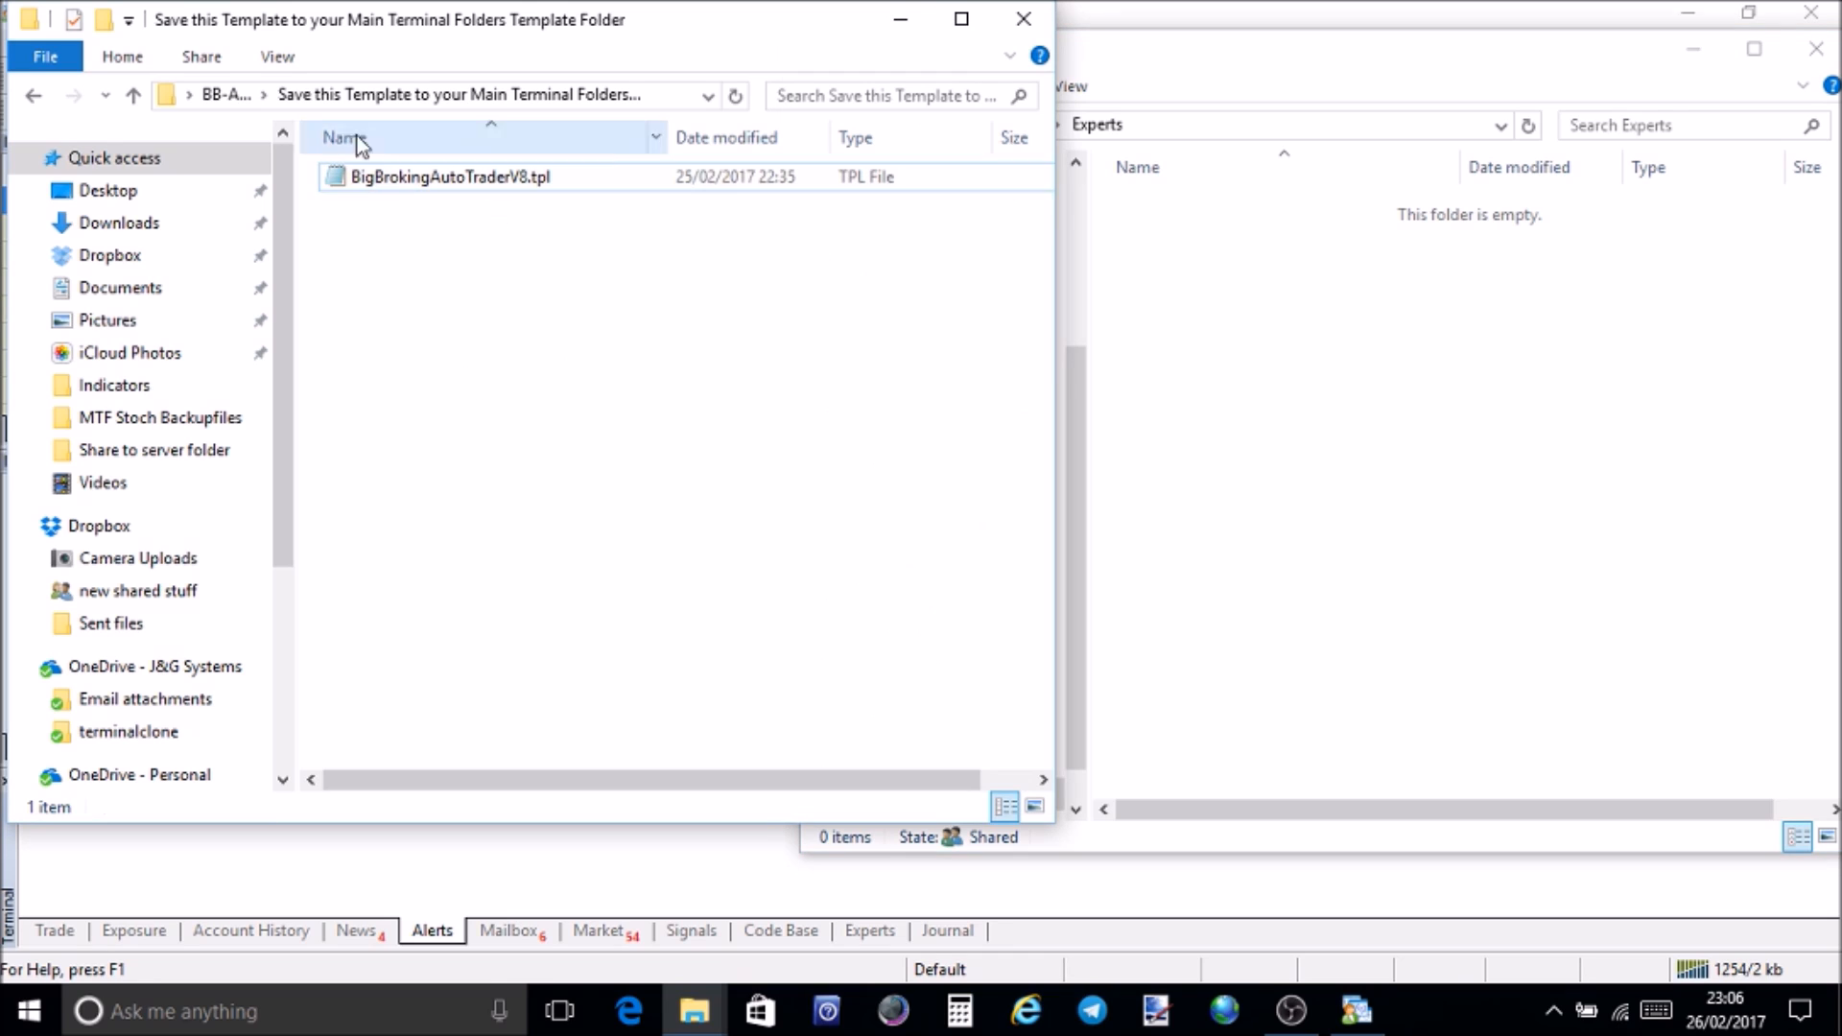
{"action": "left_click", "coordinate": [222, 94]}
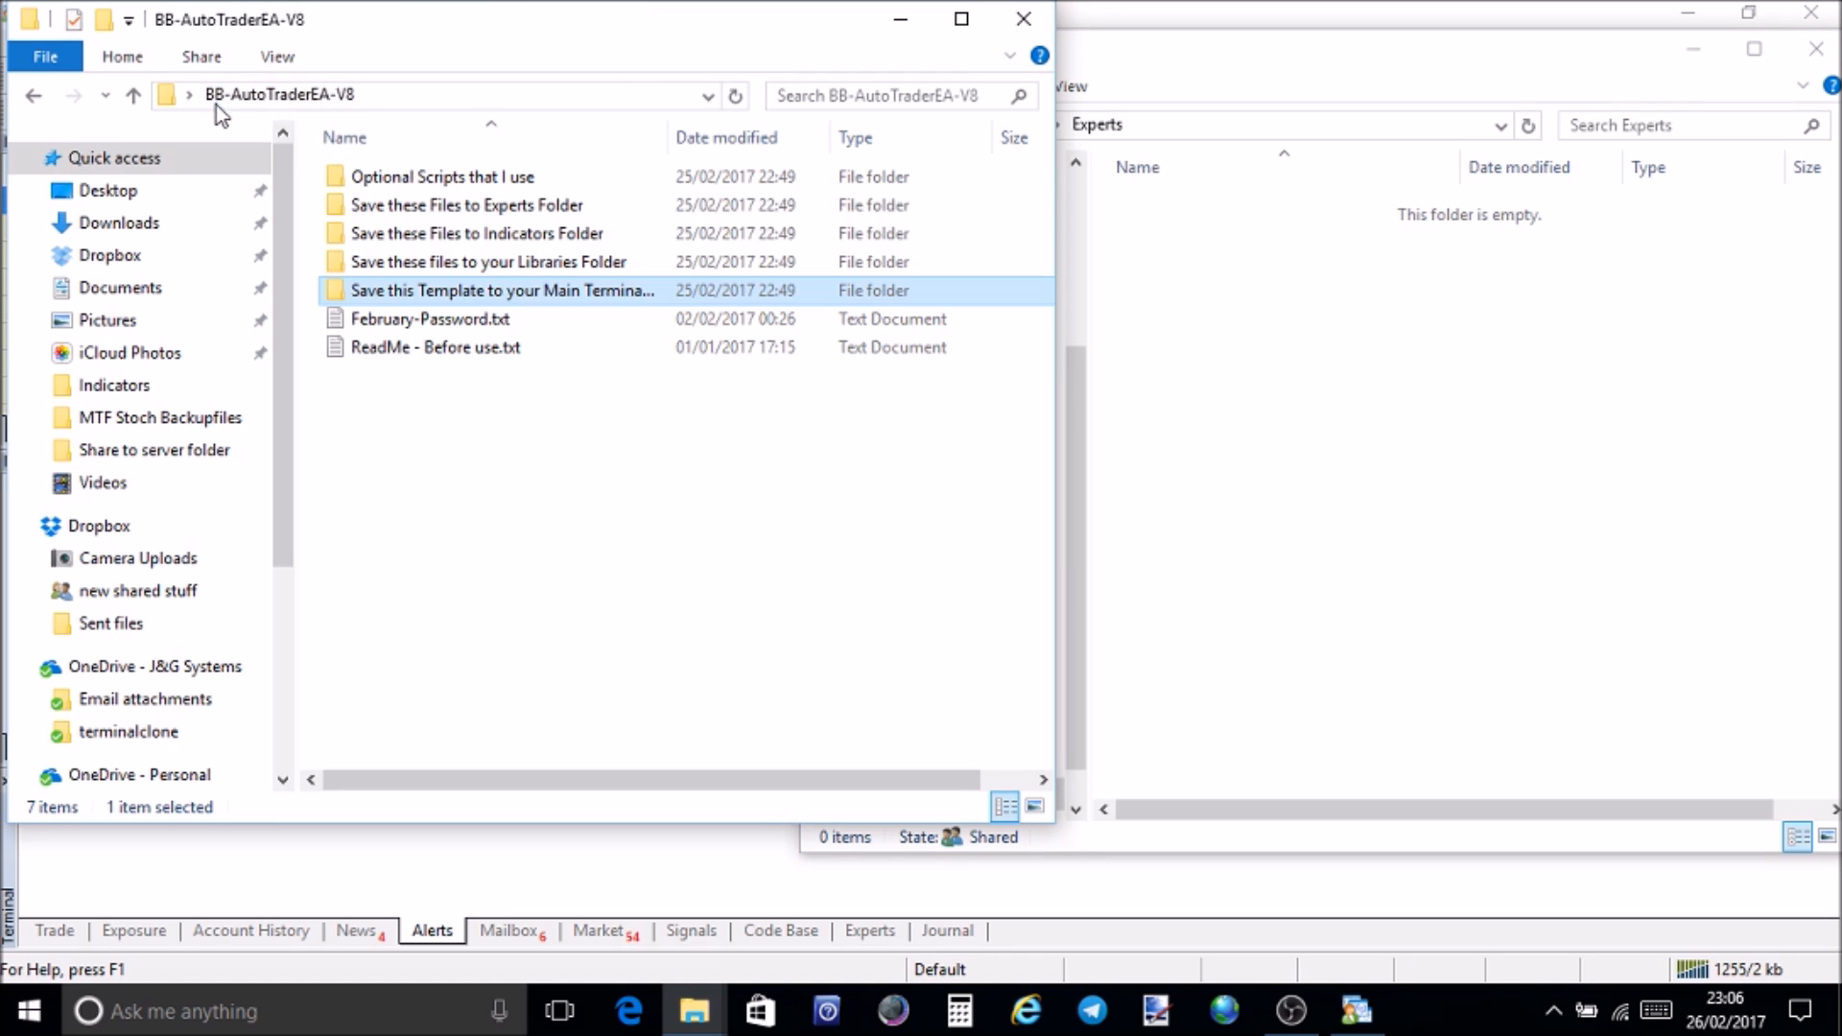
{"action": "double_click", "coordinate": [429, 205]}
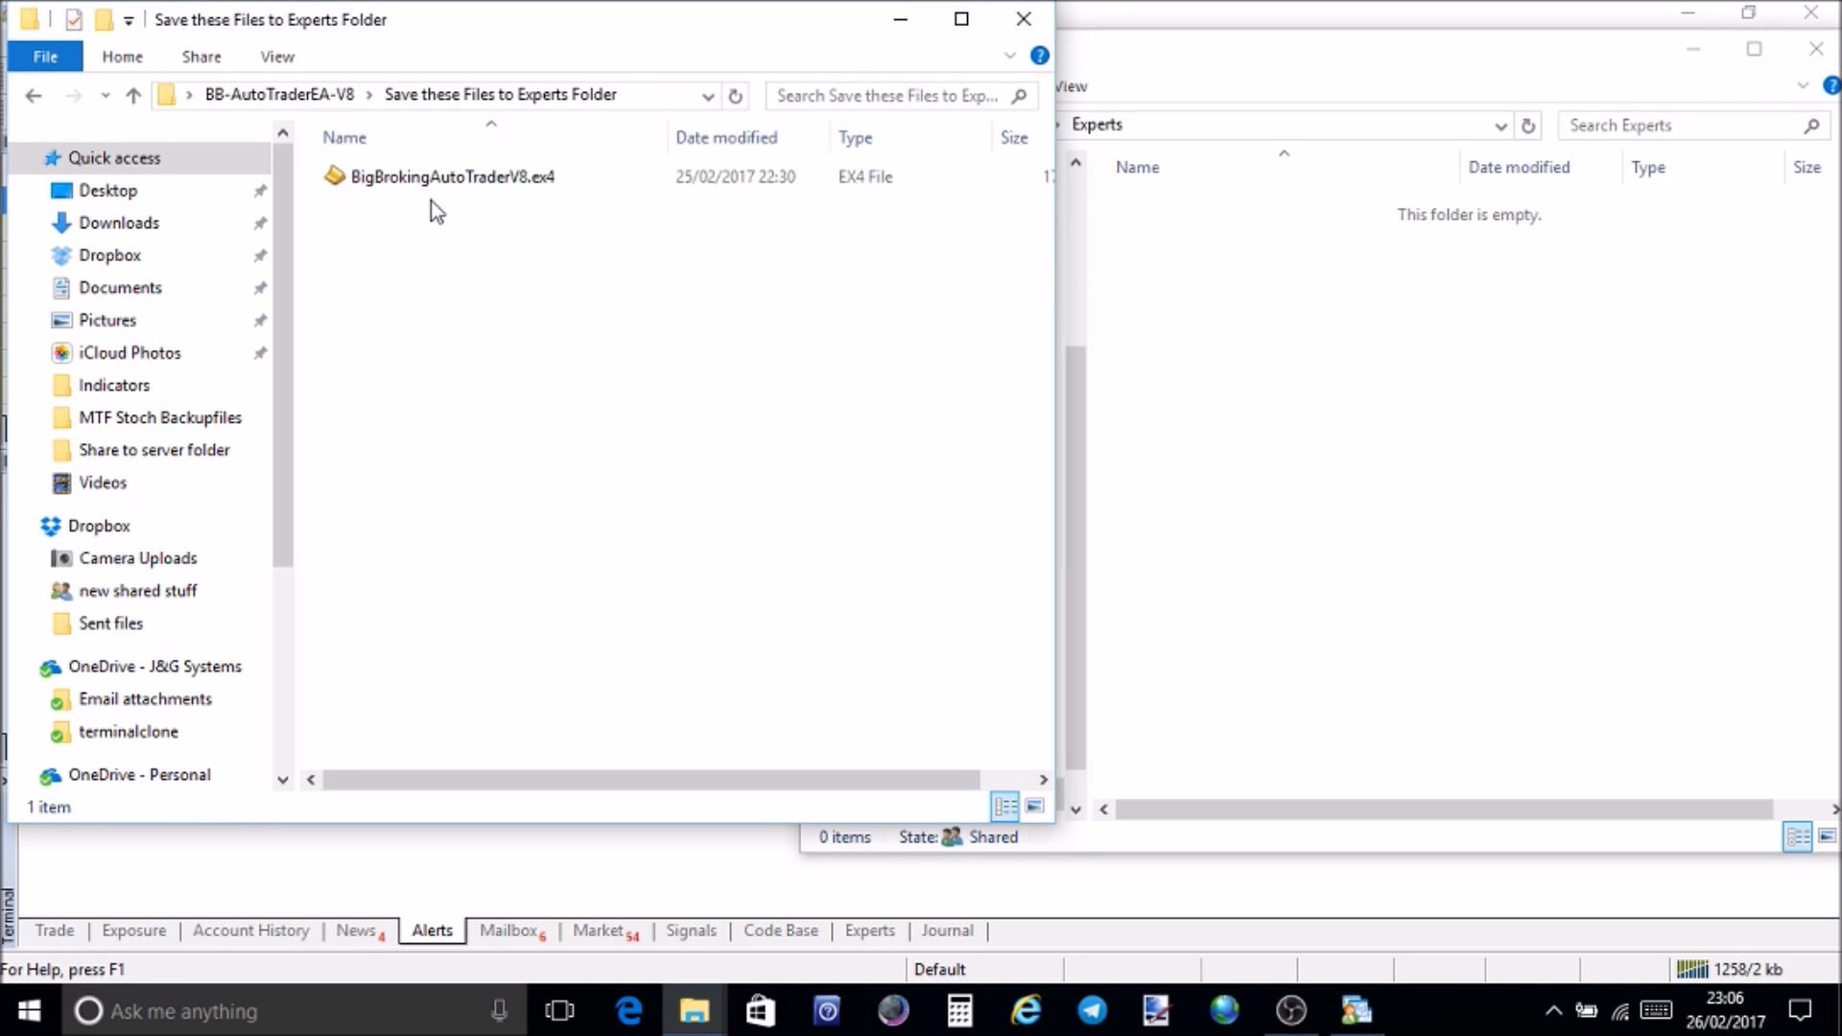
{"action": "left_click", "coordinate": [430, 181]}
{"action": "right_click", "coordinate": [429, 181]}
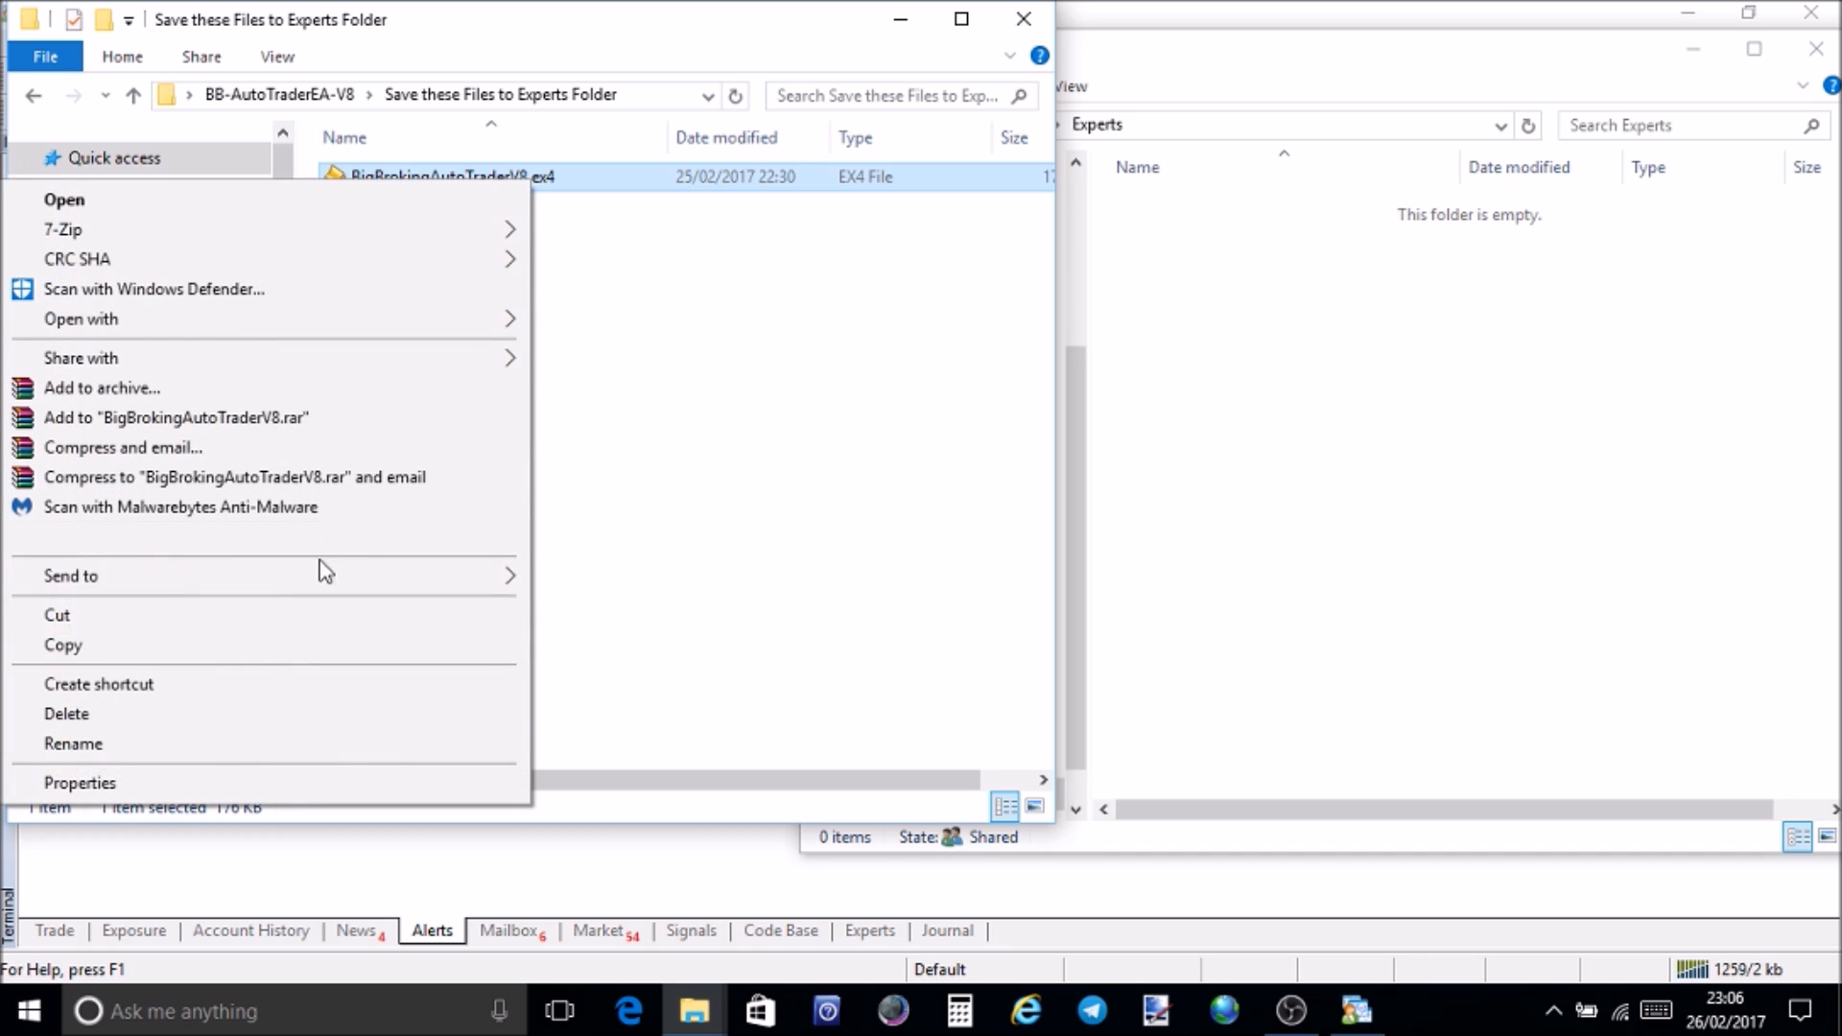
{"action": "left_click", "coordinate": [319, 646]}
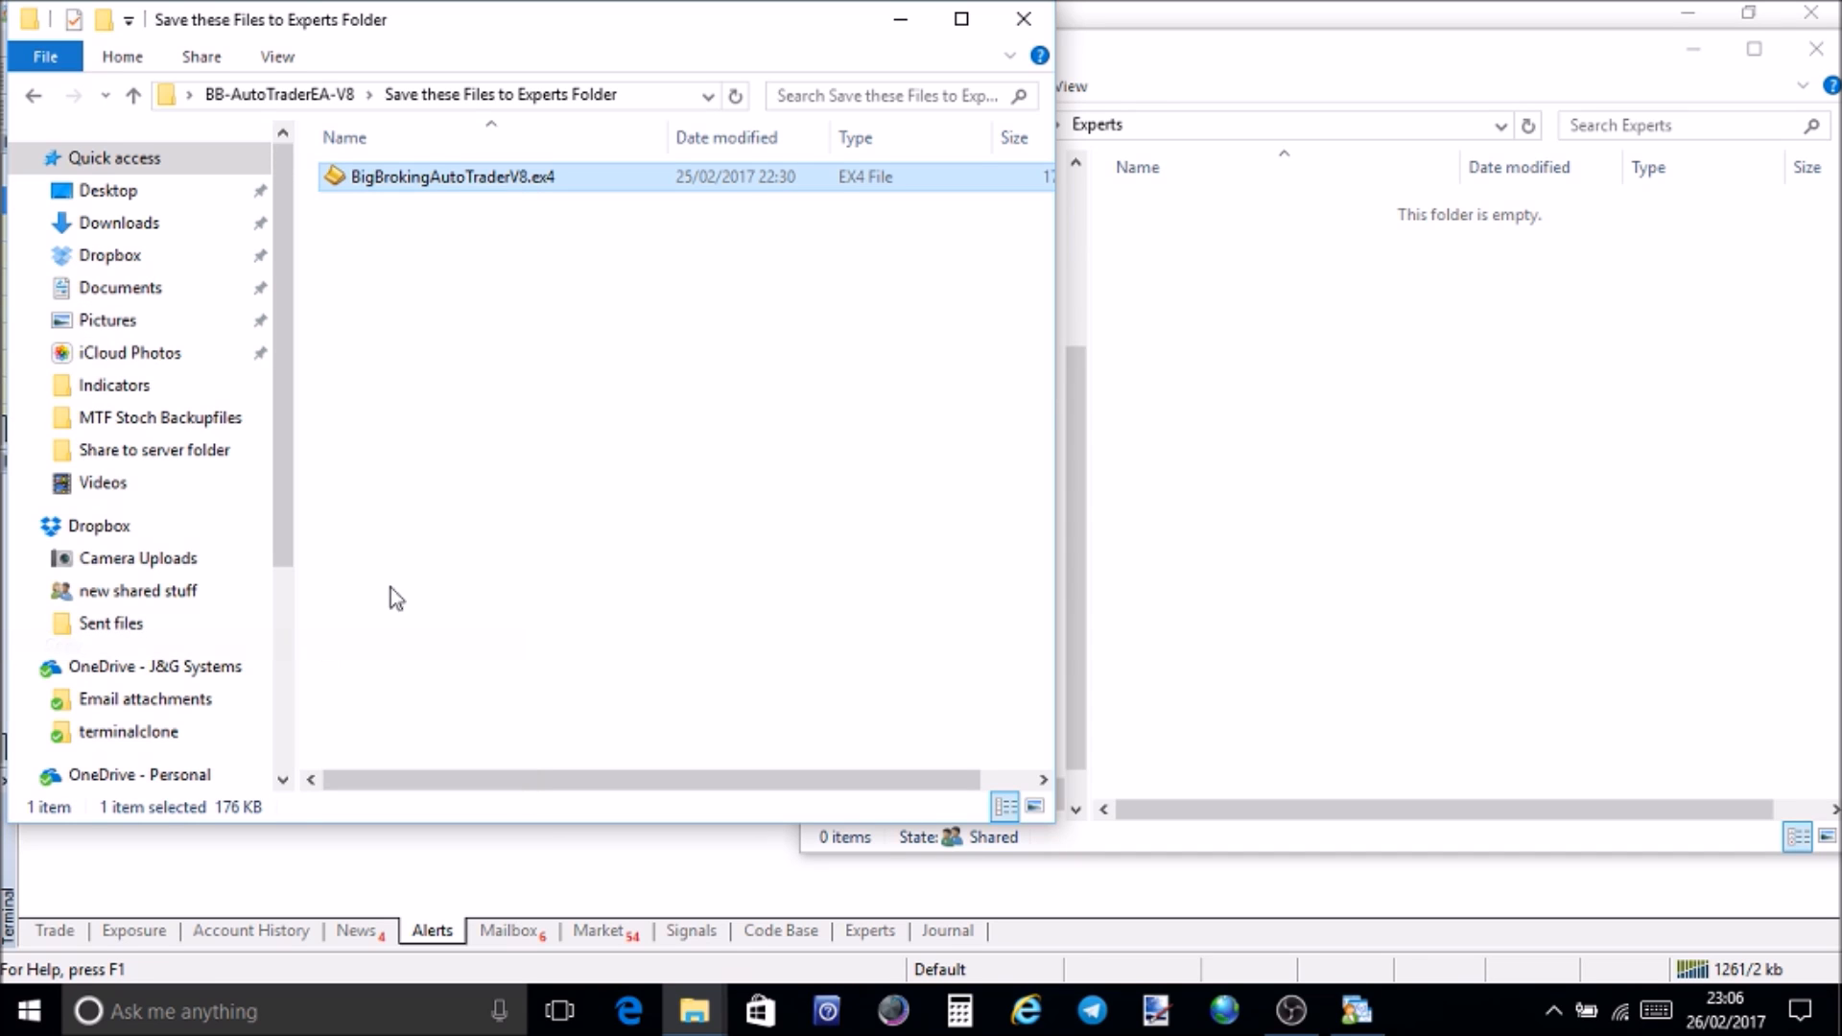
{"action": "left_click", "coordinate": [1173, 279]}
{"action": "right_click", "coordinate": [1163, 271]}
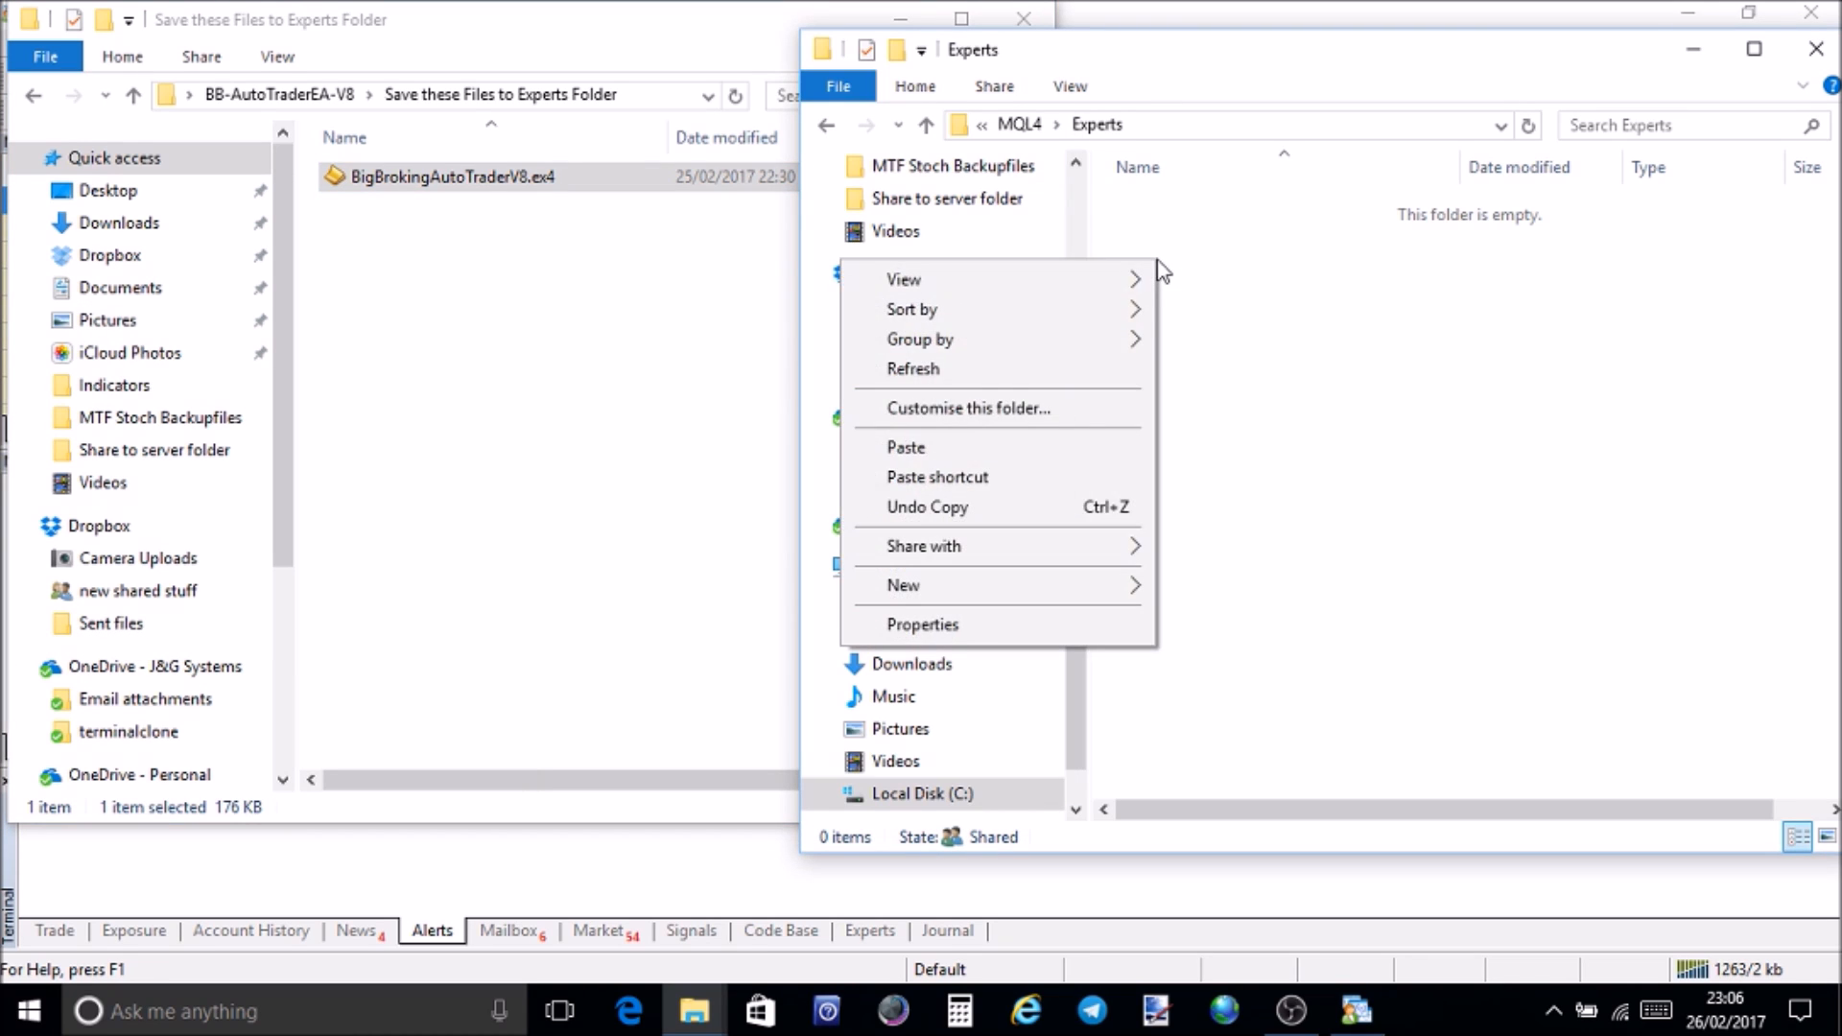
{"action": "left_click", "coordinate": [1037, 457]}
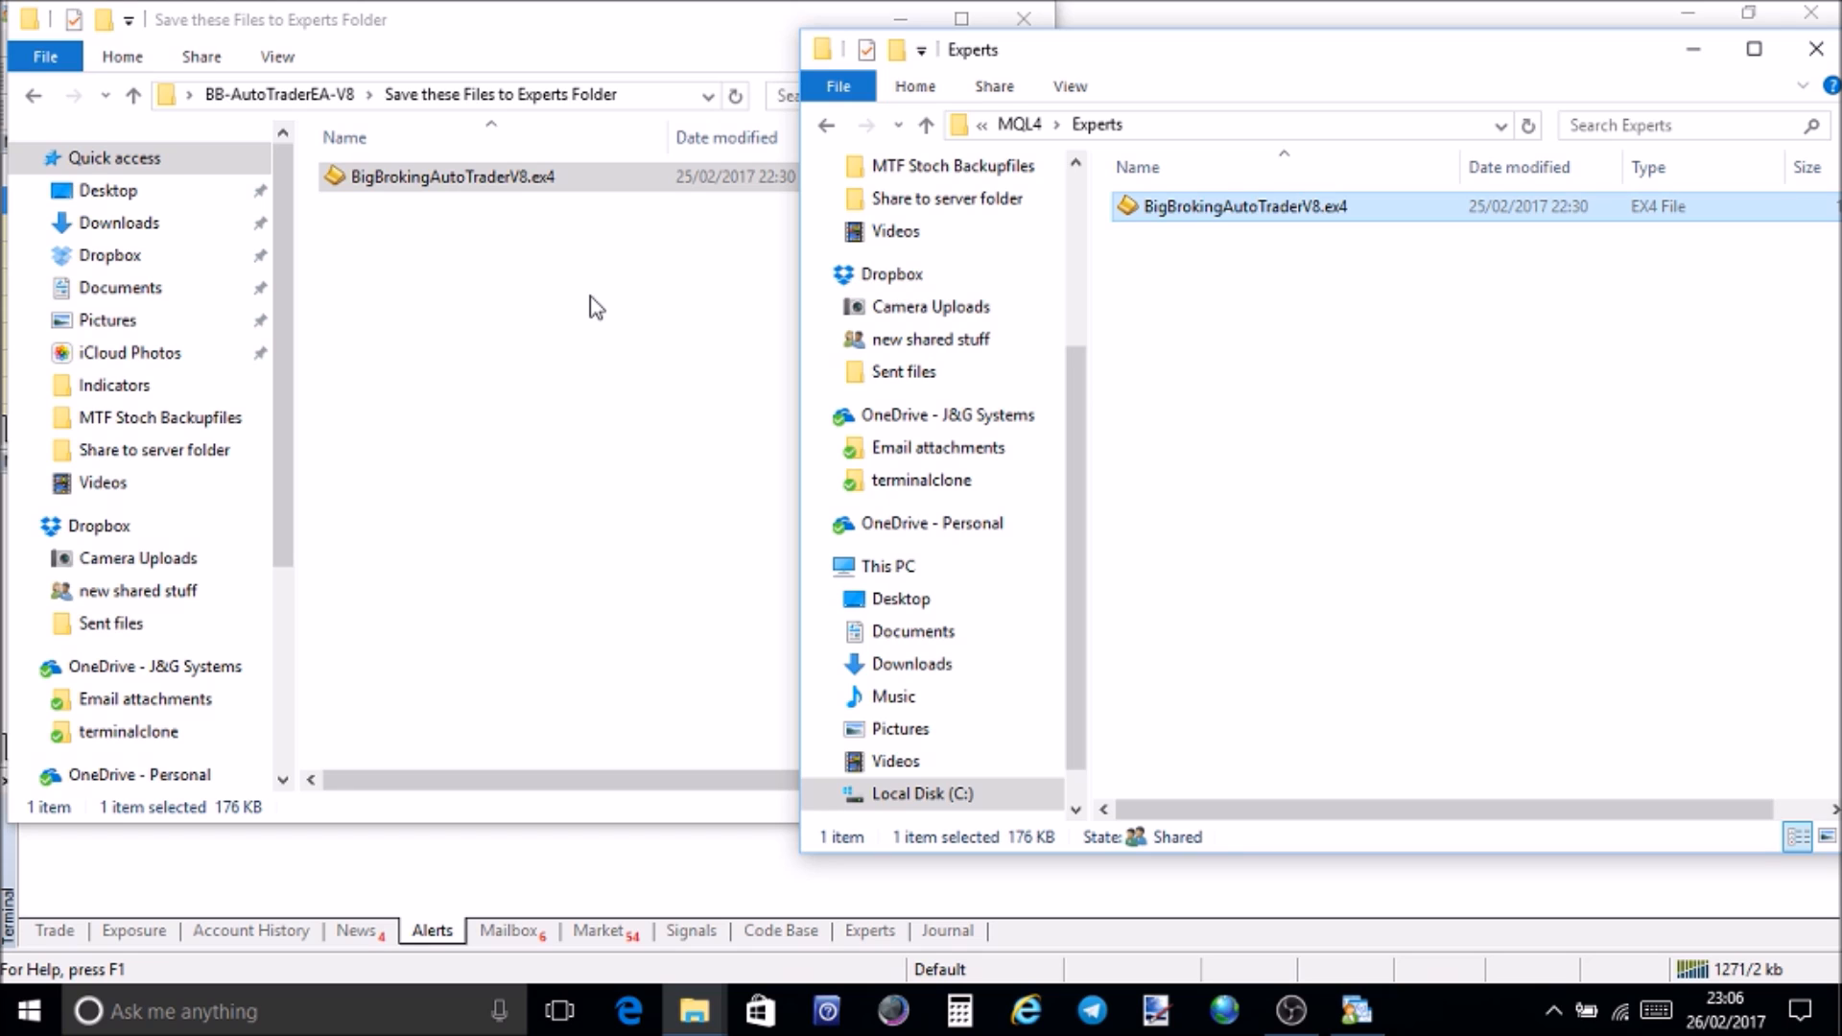
- Return the source window to BB-AutoTraderEA-V8, and look through the terminal's MQL4 Indicators folder in the other window
{"action": "left_click", "coordinate": [277, 95]}
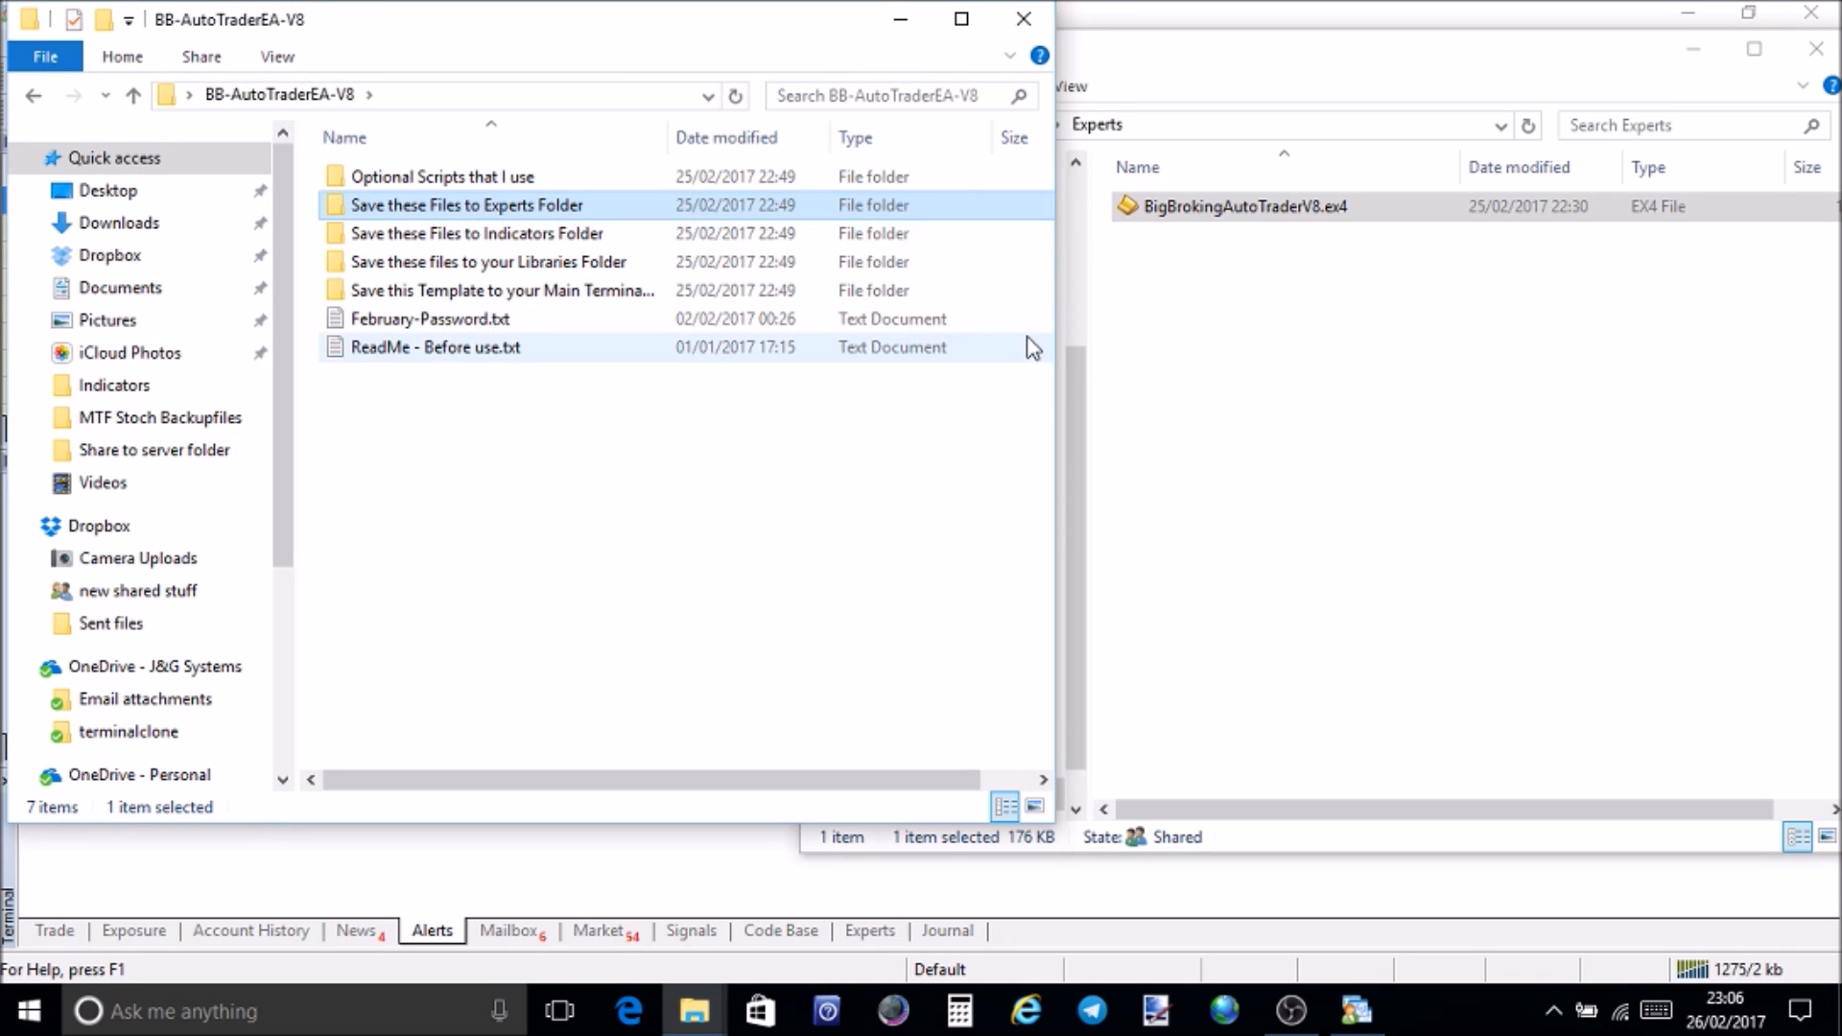
{"action": "left_click", "coordinate": [1232, 334]}
{"action": "left_click", "coordinate": [1018, 125]}
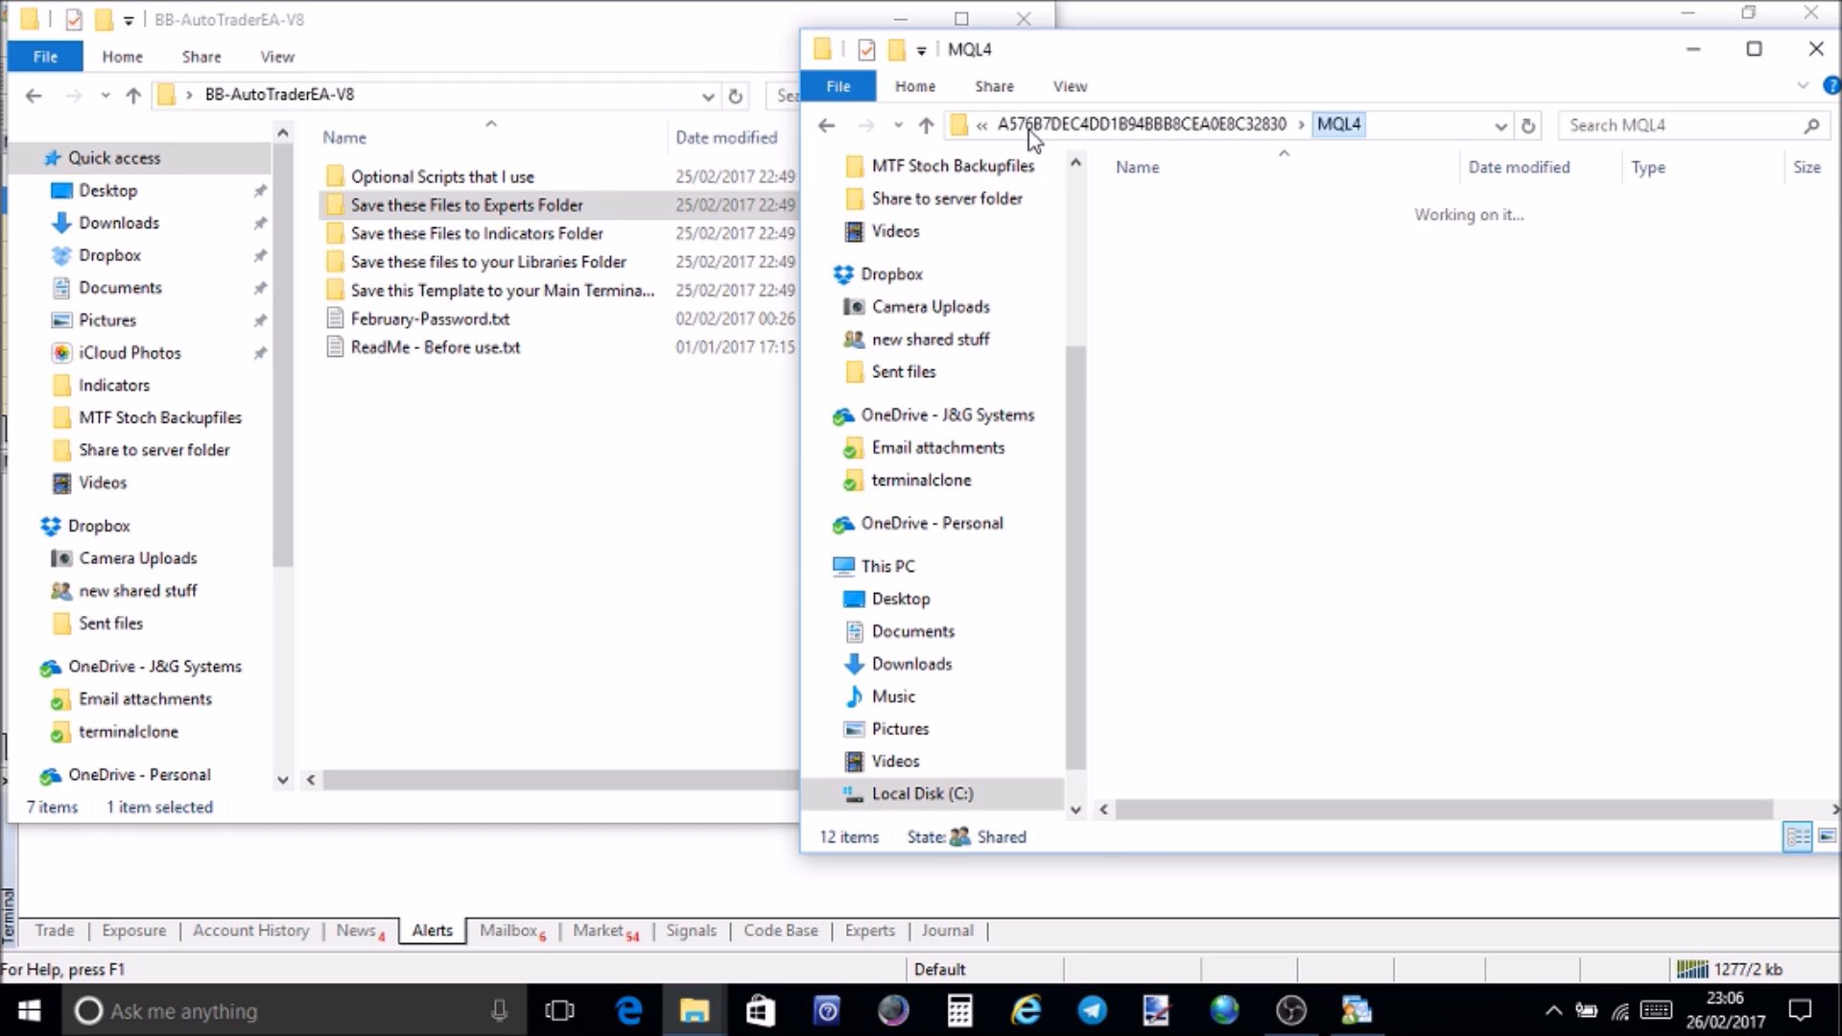
{"action": "double_click", "coordinate": [1226, 324]}
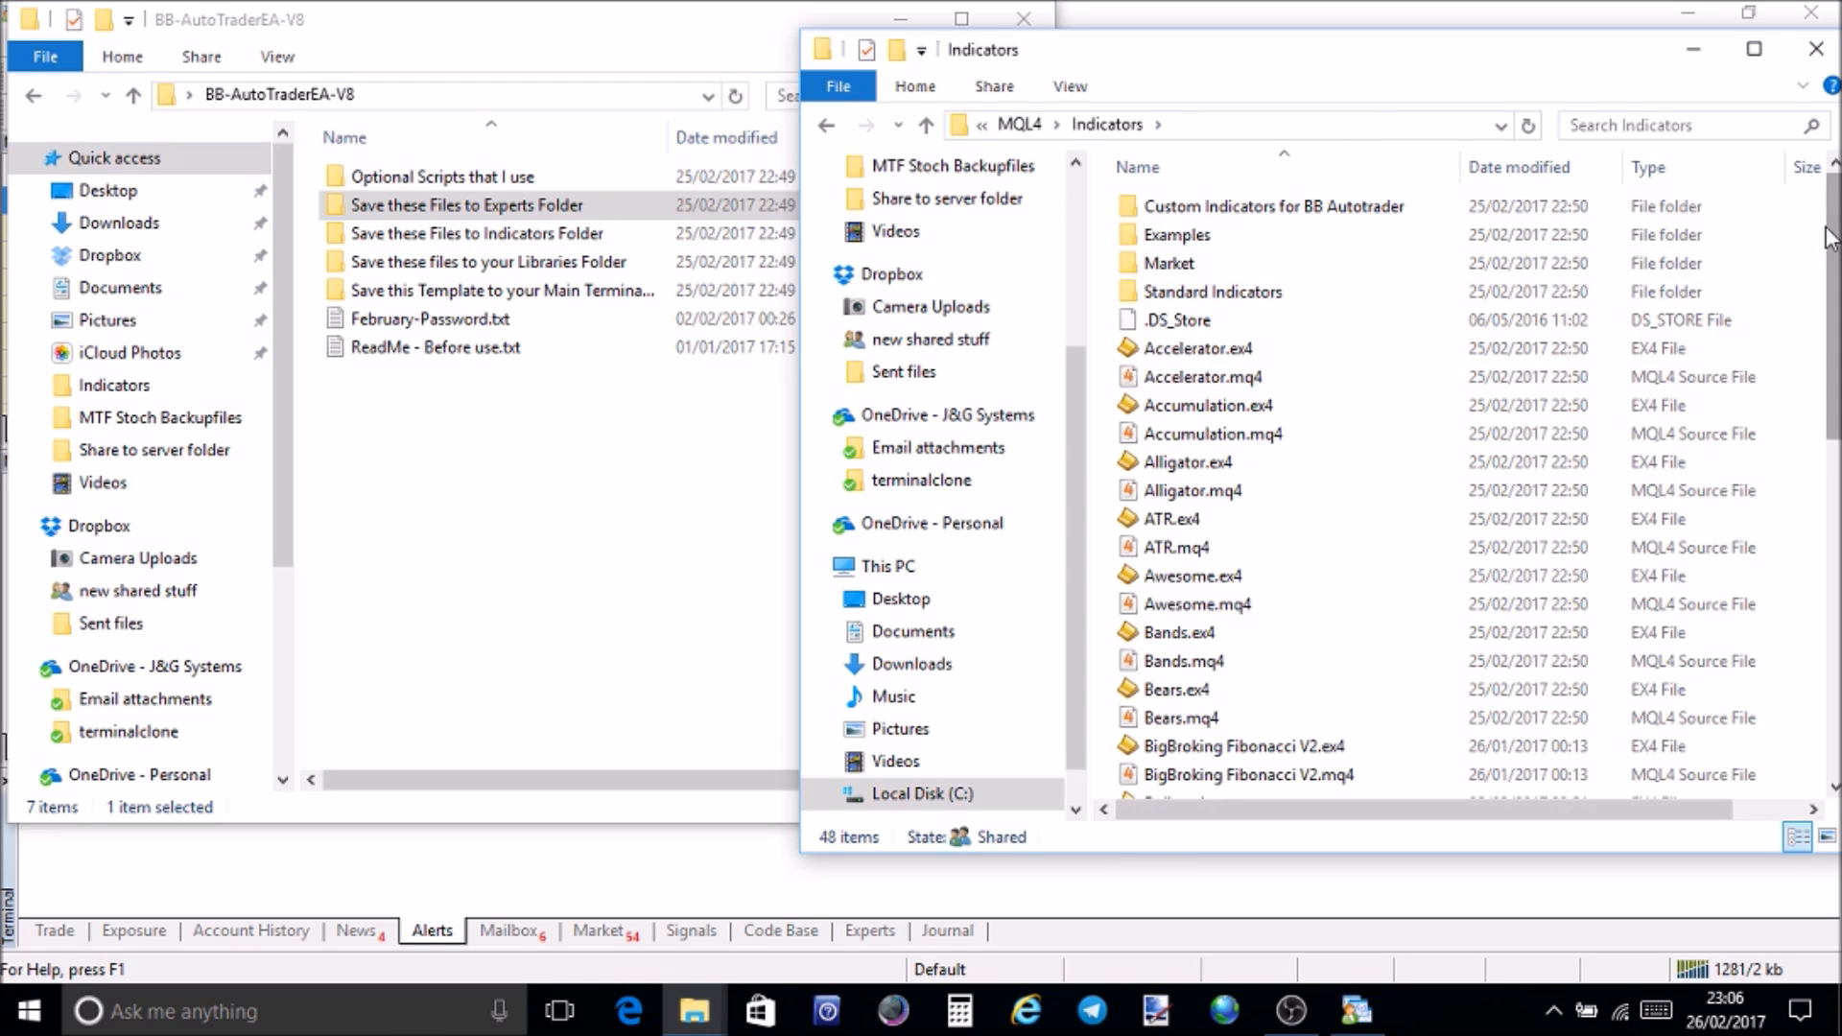
{"action": "scroll", "coordinate": [1686, 370], "scroll_direction": "down", "scroll_amount": 3}
{"action": "scroll", "coordinate": [1822, 196], "scroll_direction": "down", "scroll_amount": 6}
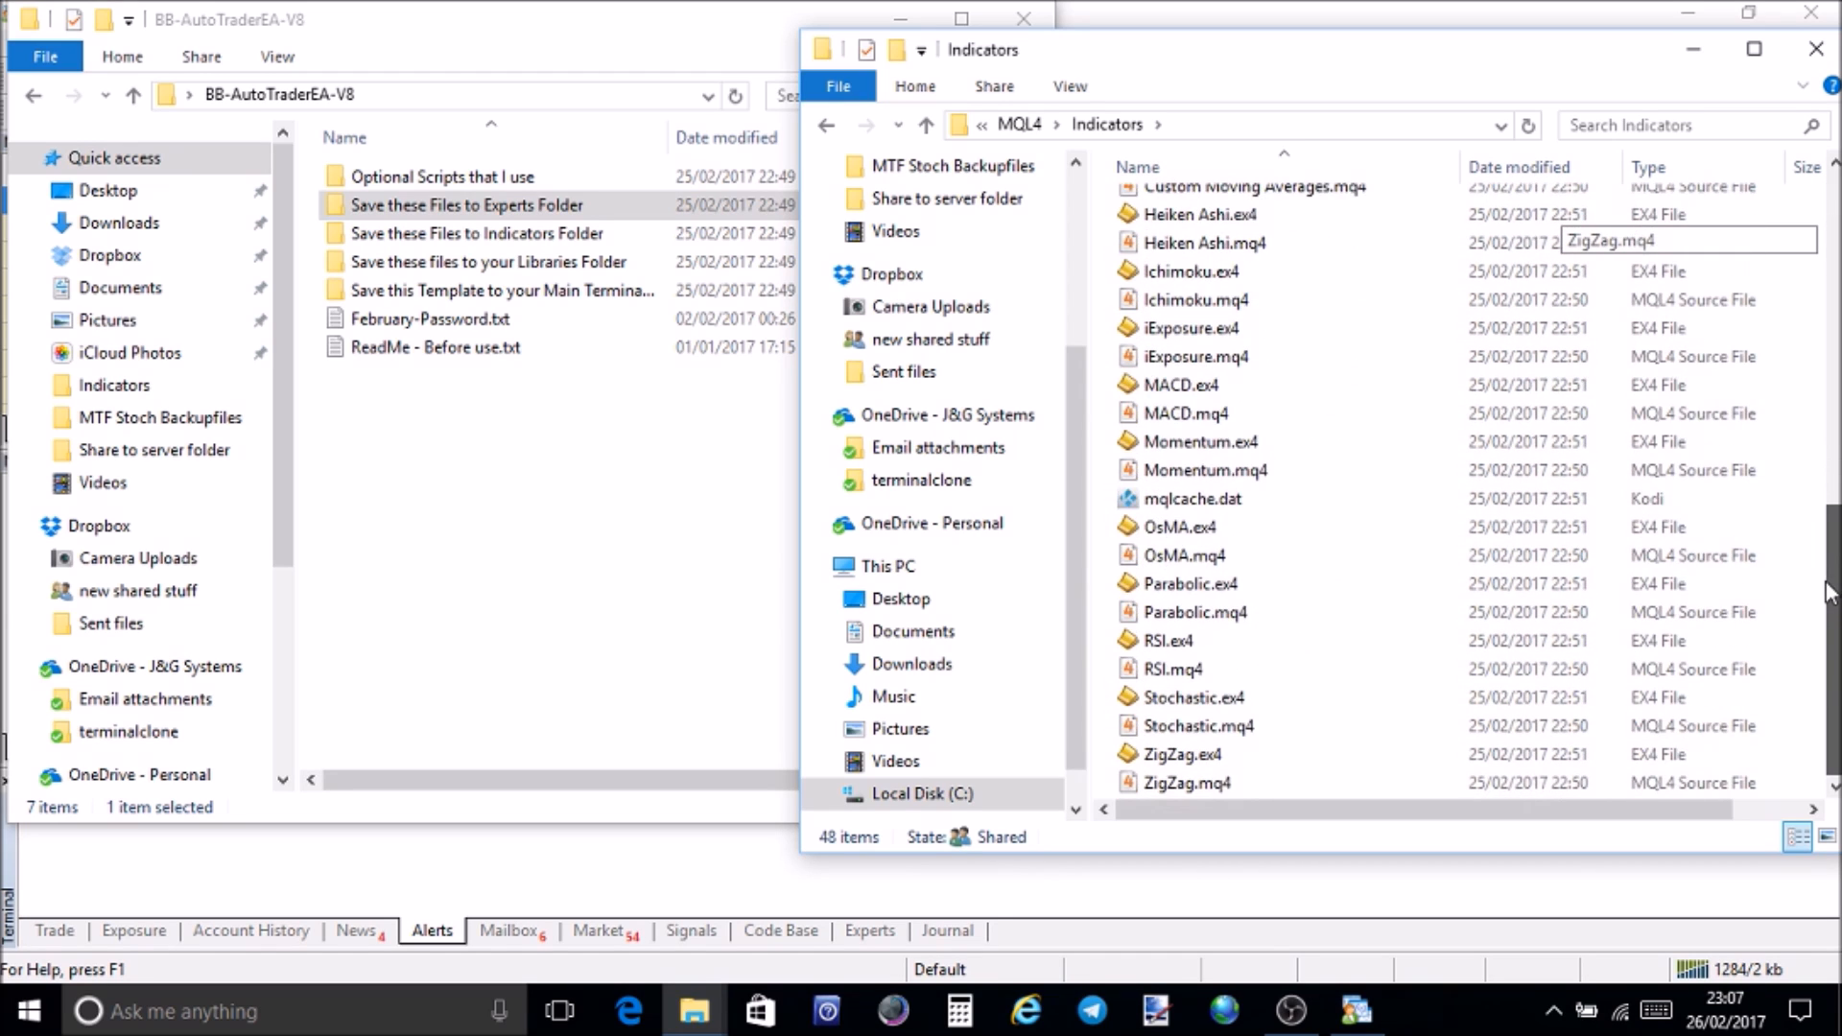
{"action": "scroll", "coordinate": [1823, 197], "scroll_direction": "up", "scroll_amount": 9}
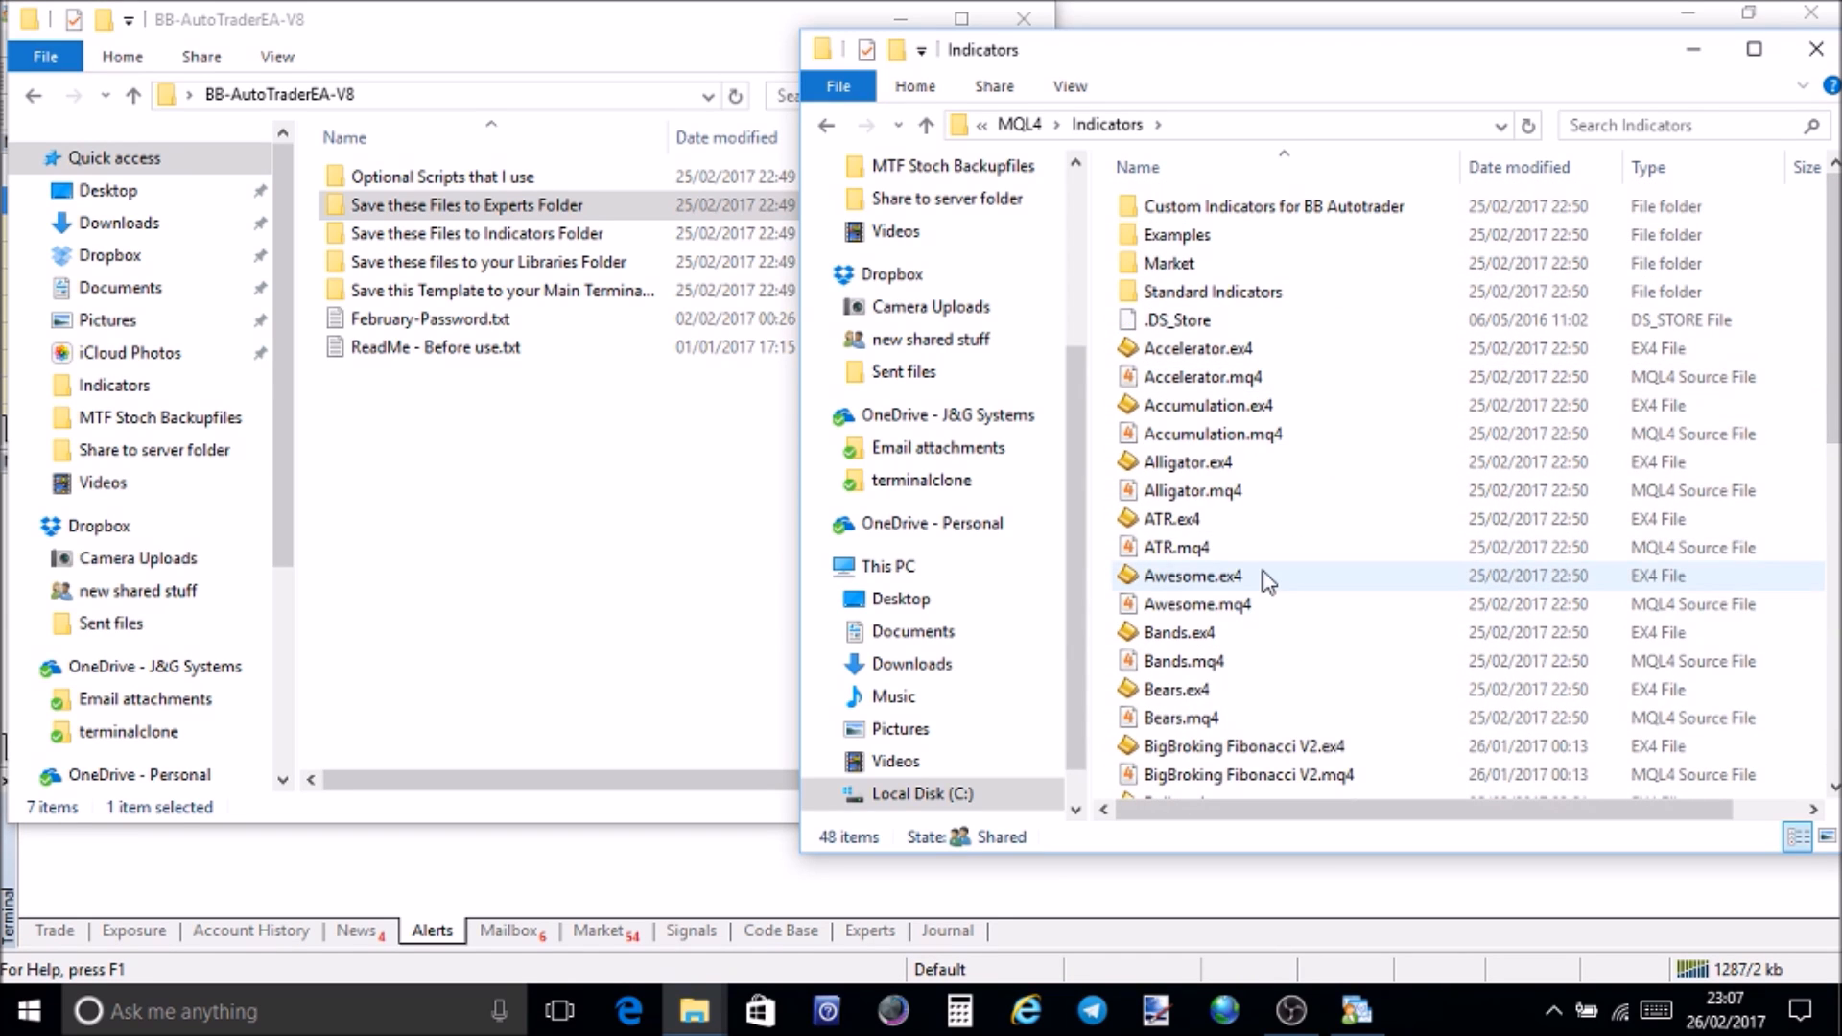
- Copy BigBroking Fibonacci V4.ex4 and BigBroking MTF StochasticsV3.ex4 from the "Save these Files to Indicators Folder" subfolder into the MQL4 Indicators folder
{"action": "left_click", "coordinate": [548, 496]}
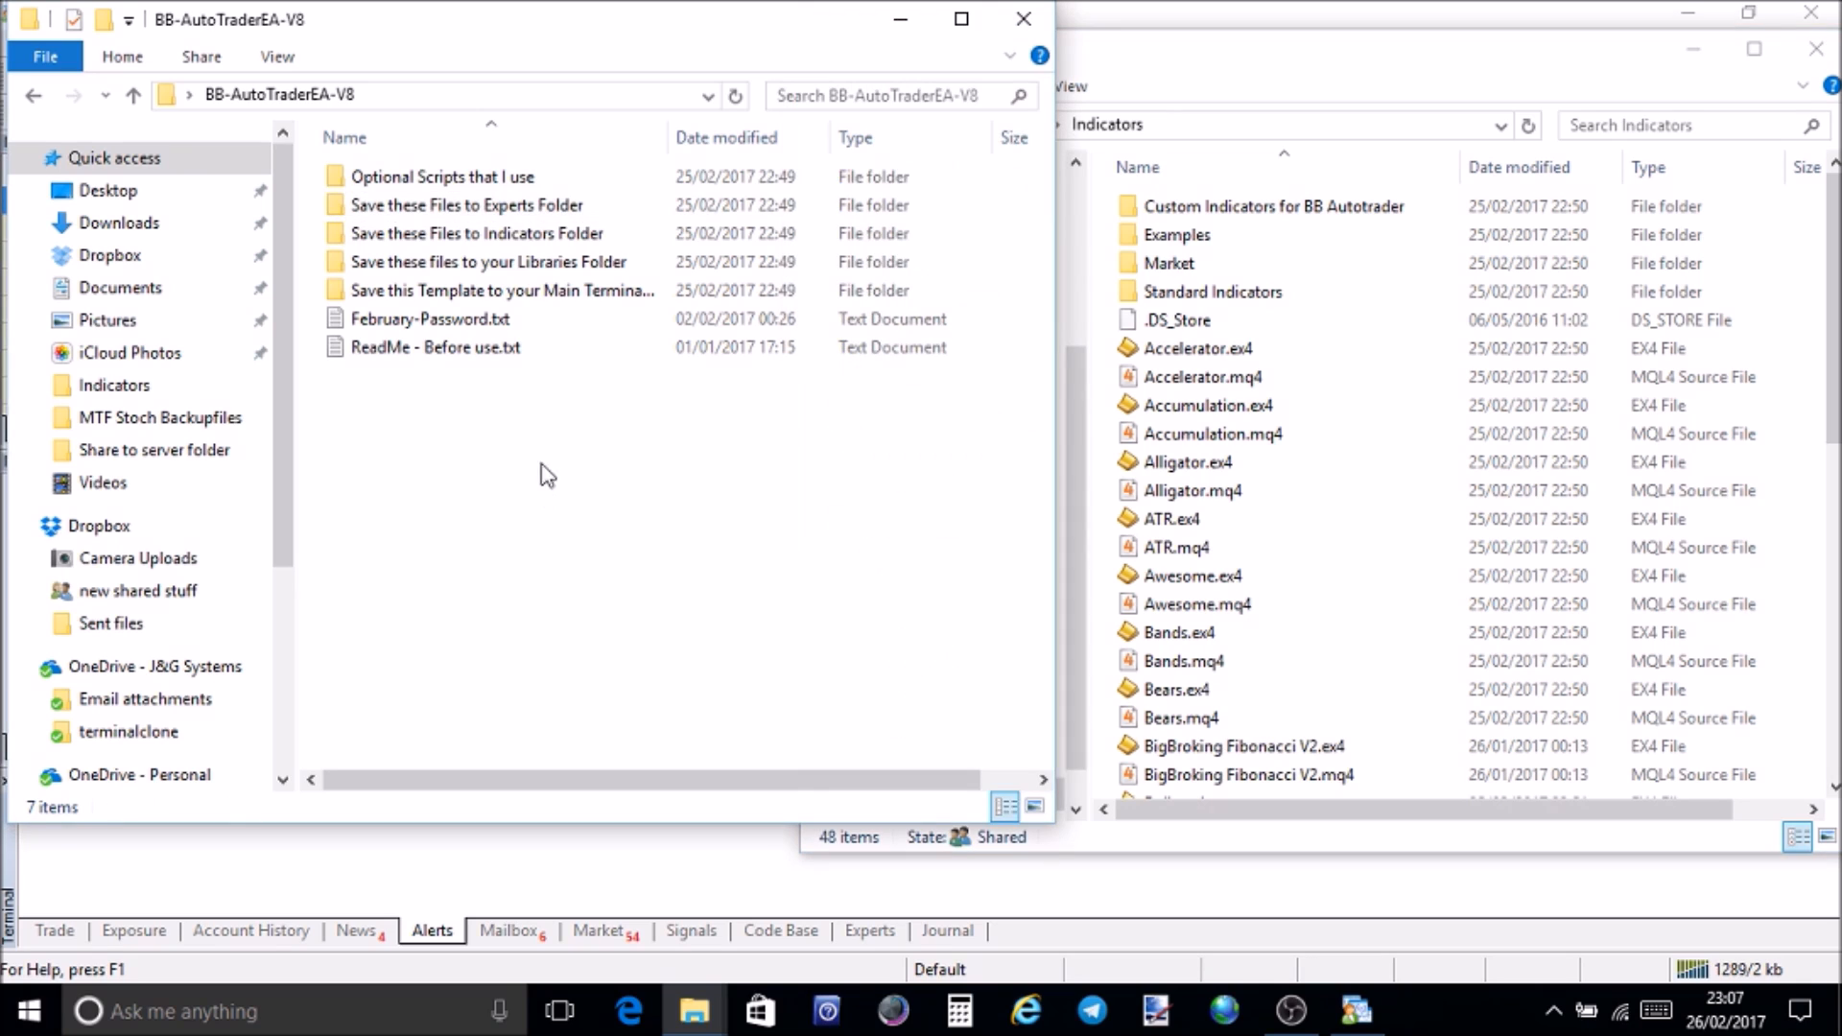
{"action": "double_click", "coordinate": [496, 238]}
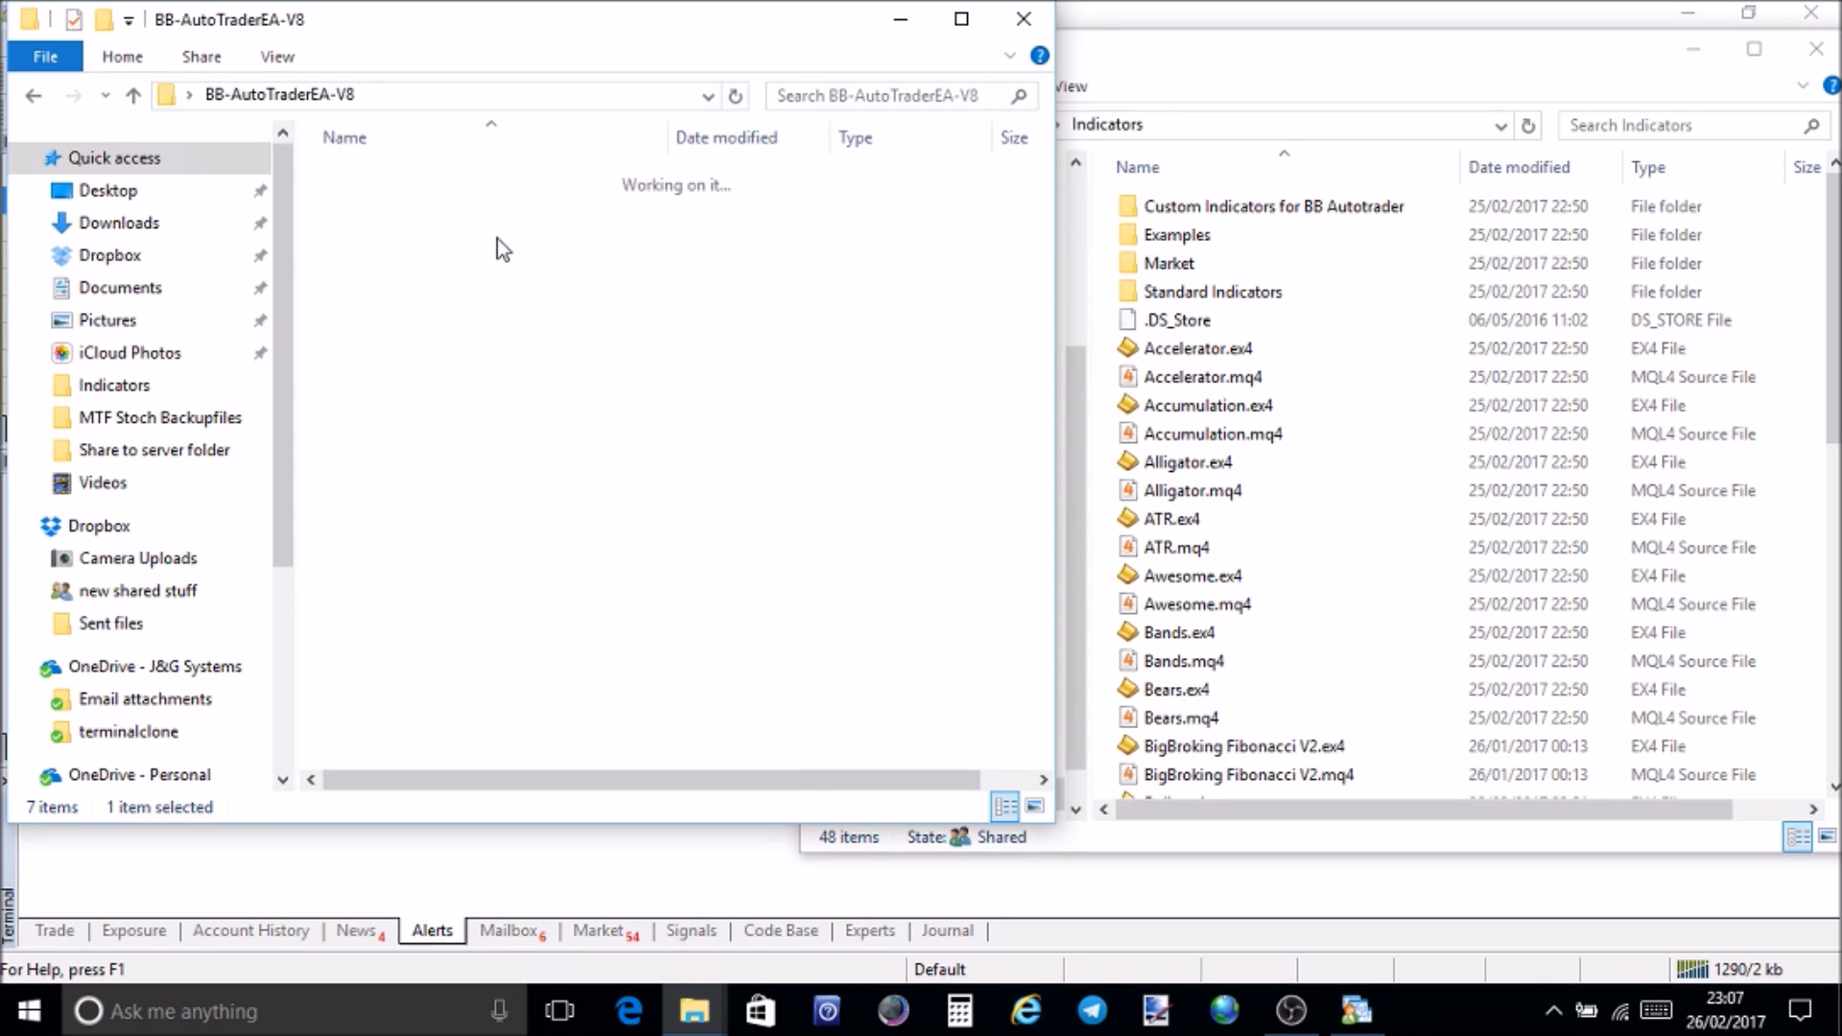
{"action": "left_click", "coordinate": [494, 178]}
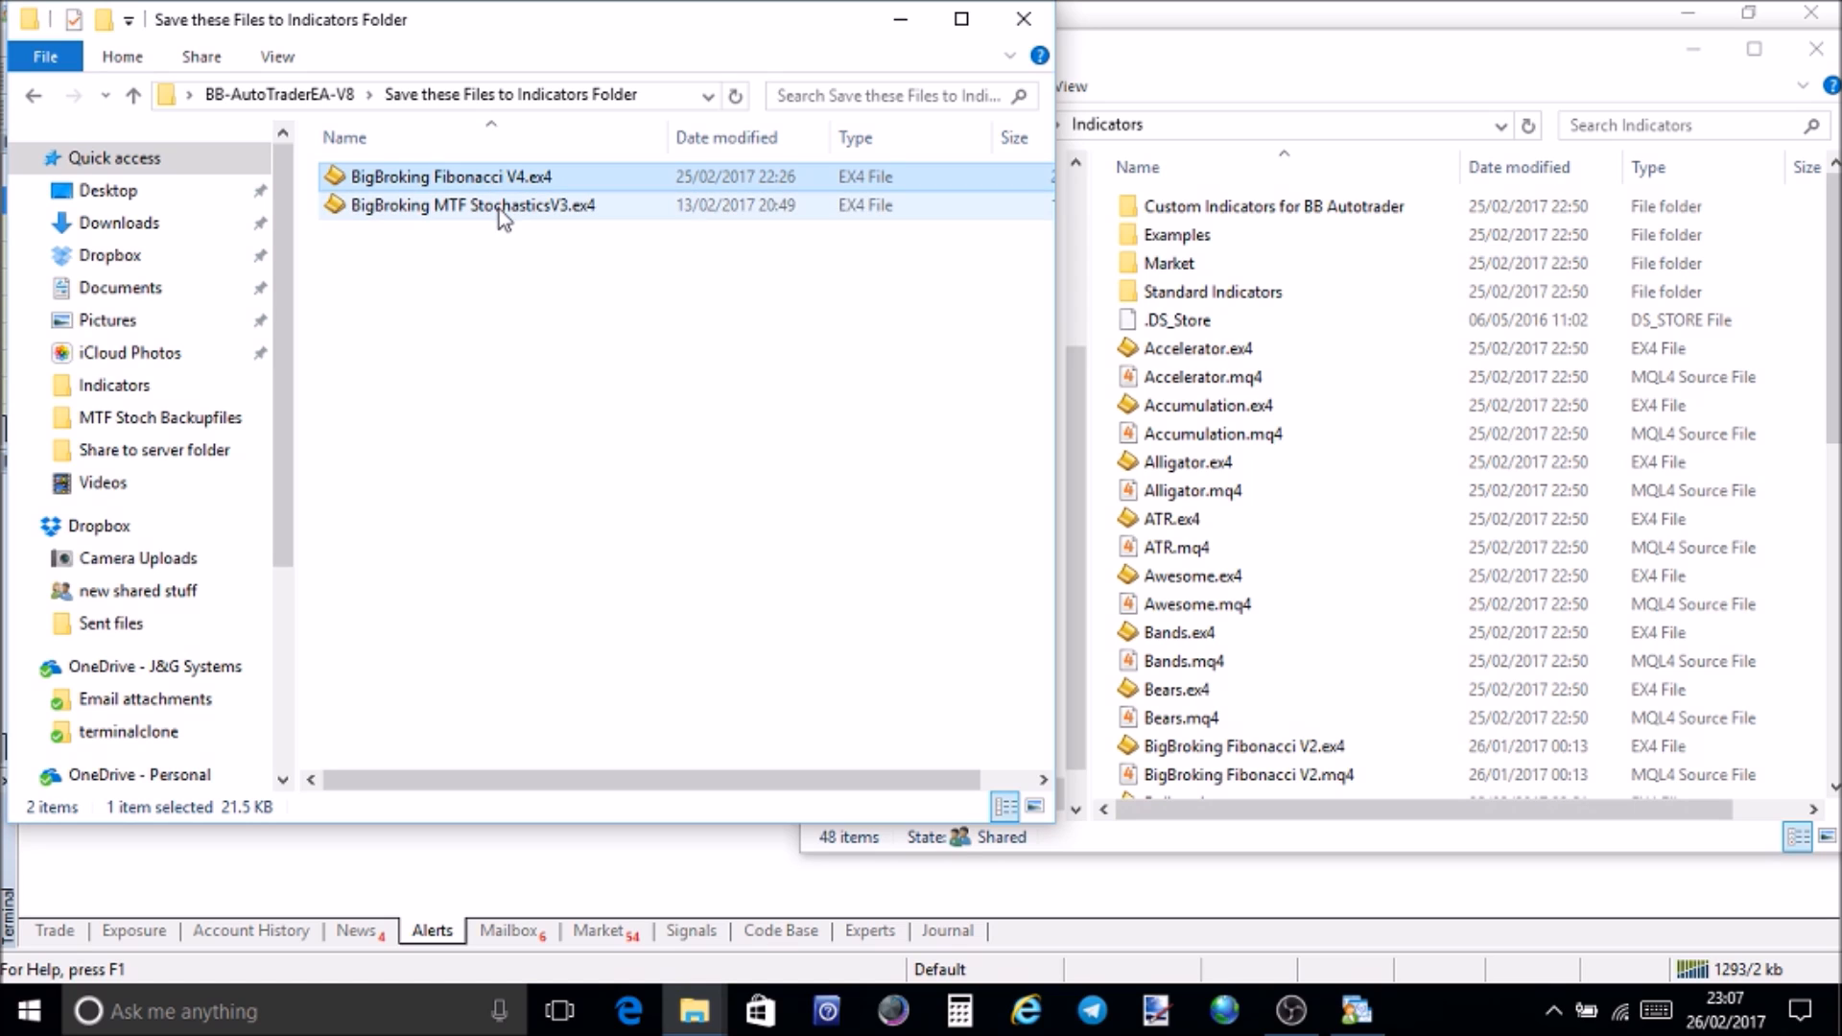
{"action": "left_click", "coordinate": [499, 209], "text": "ctrl"}
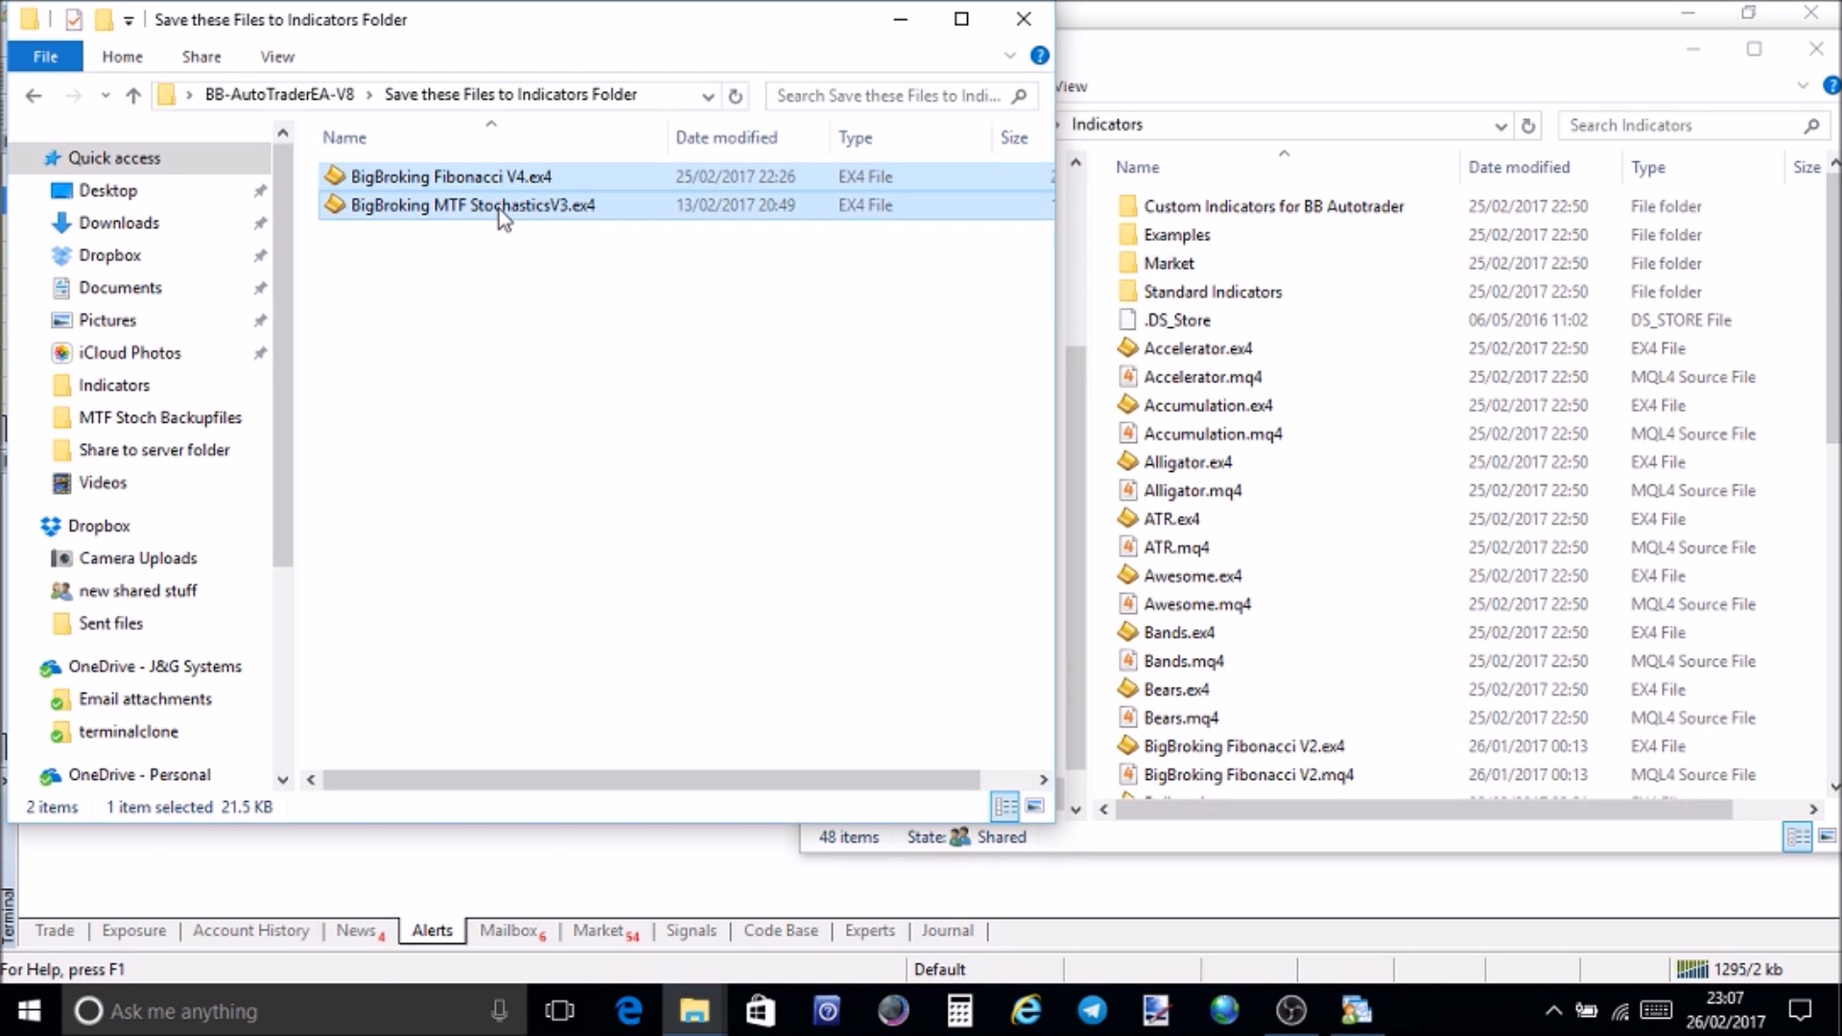
{"action": "right_click", "coordinate": [499, 209]}
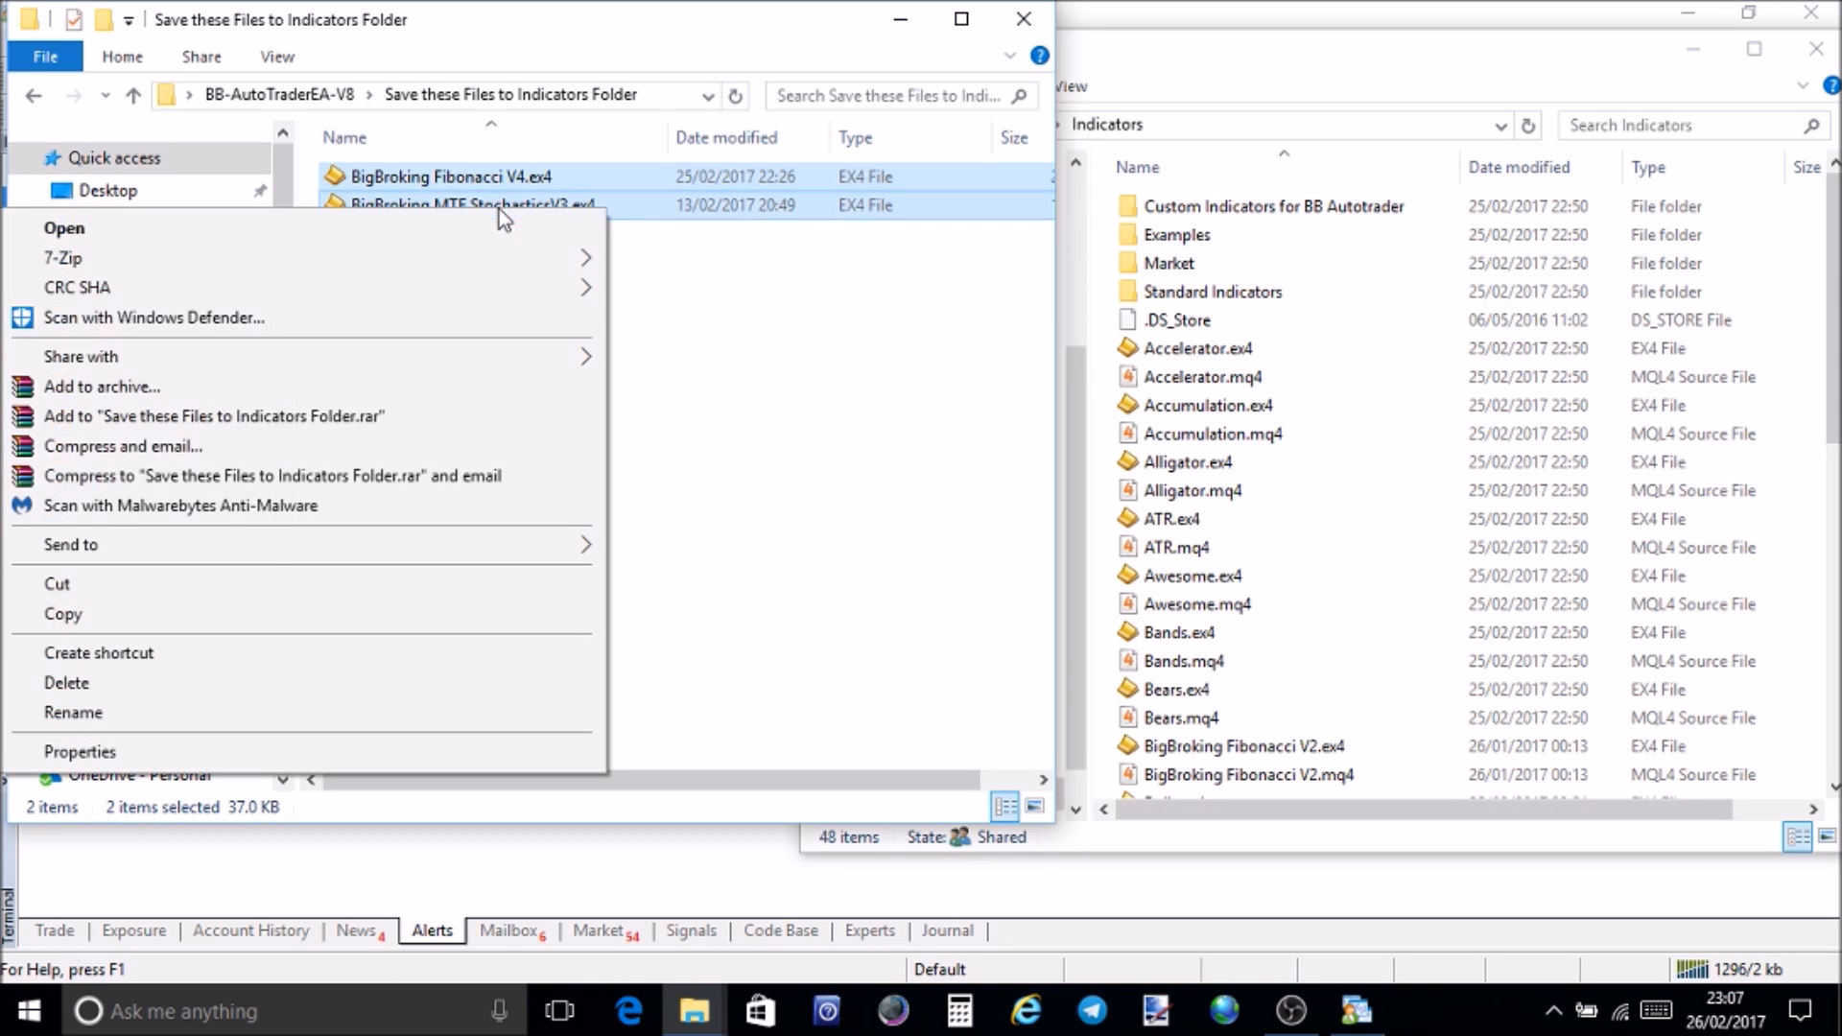
{"action": "left_click", "coordinate": [371, 617]}
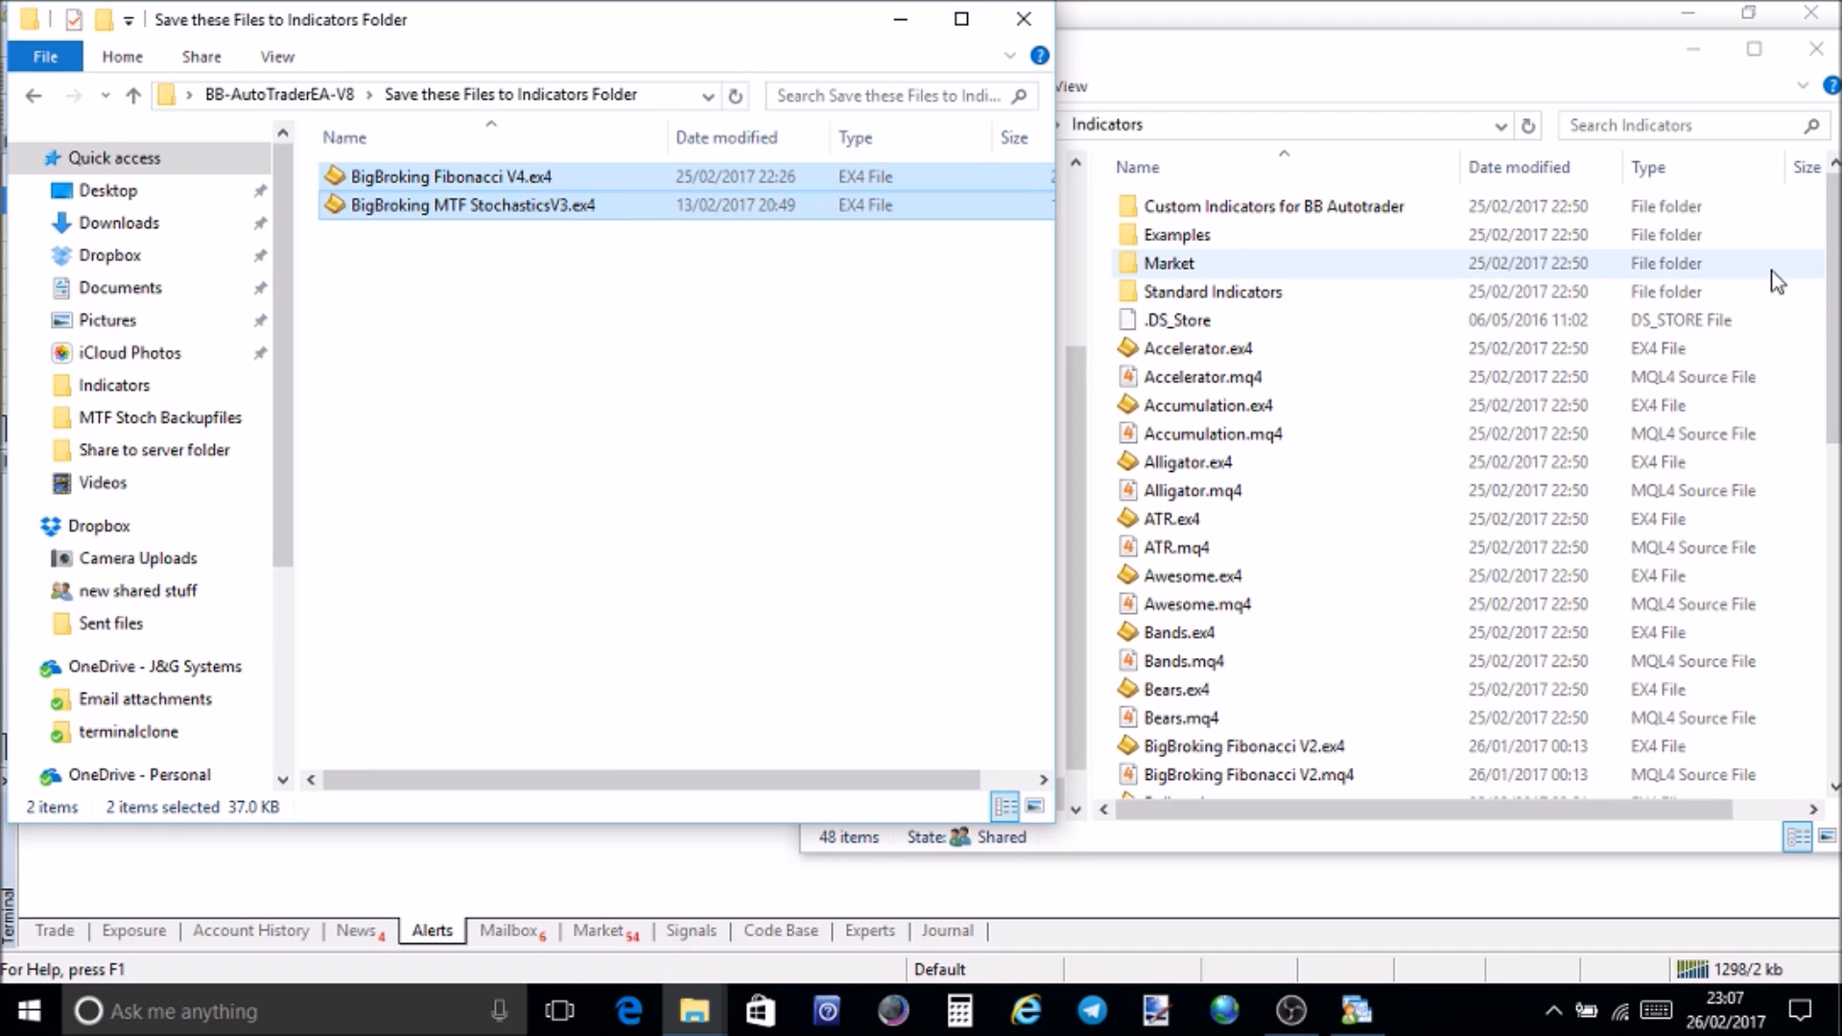
{"action": "right_click", "coordinate": [1786, 304]}
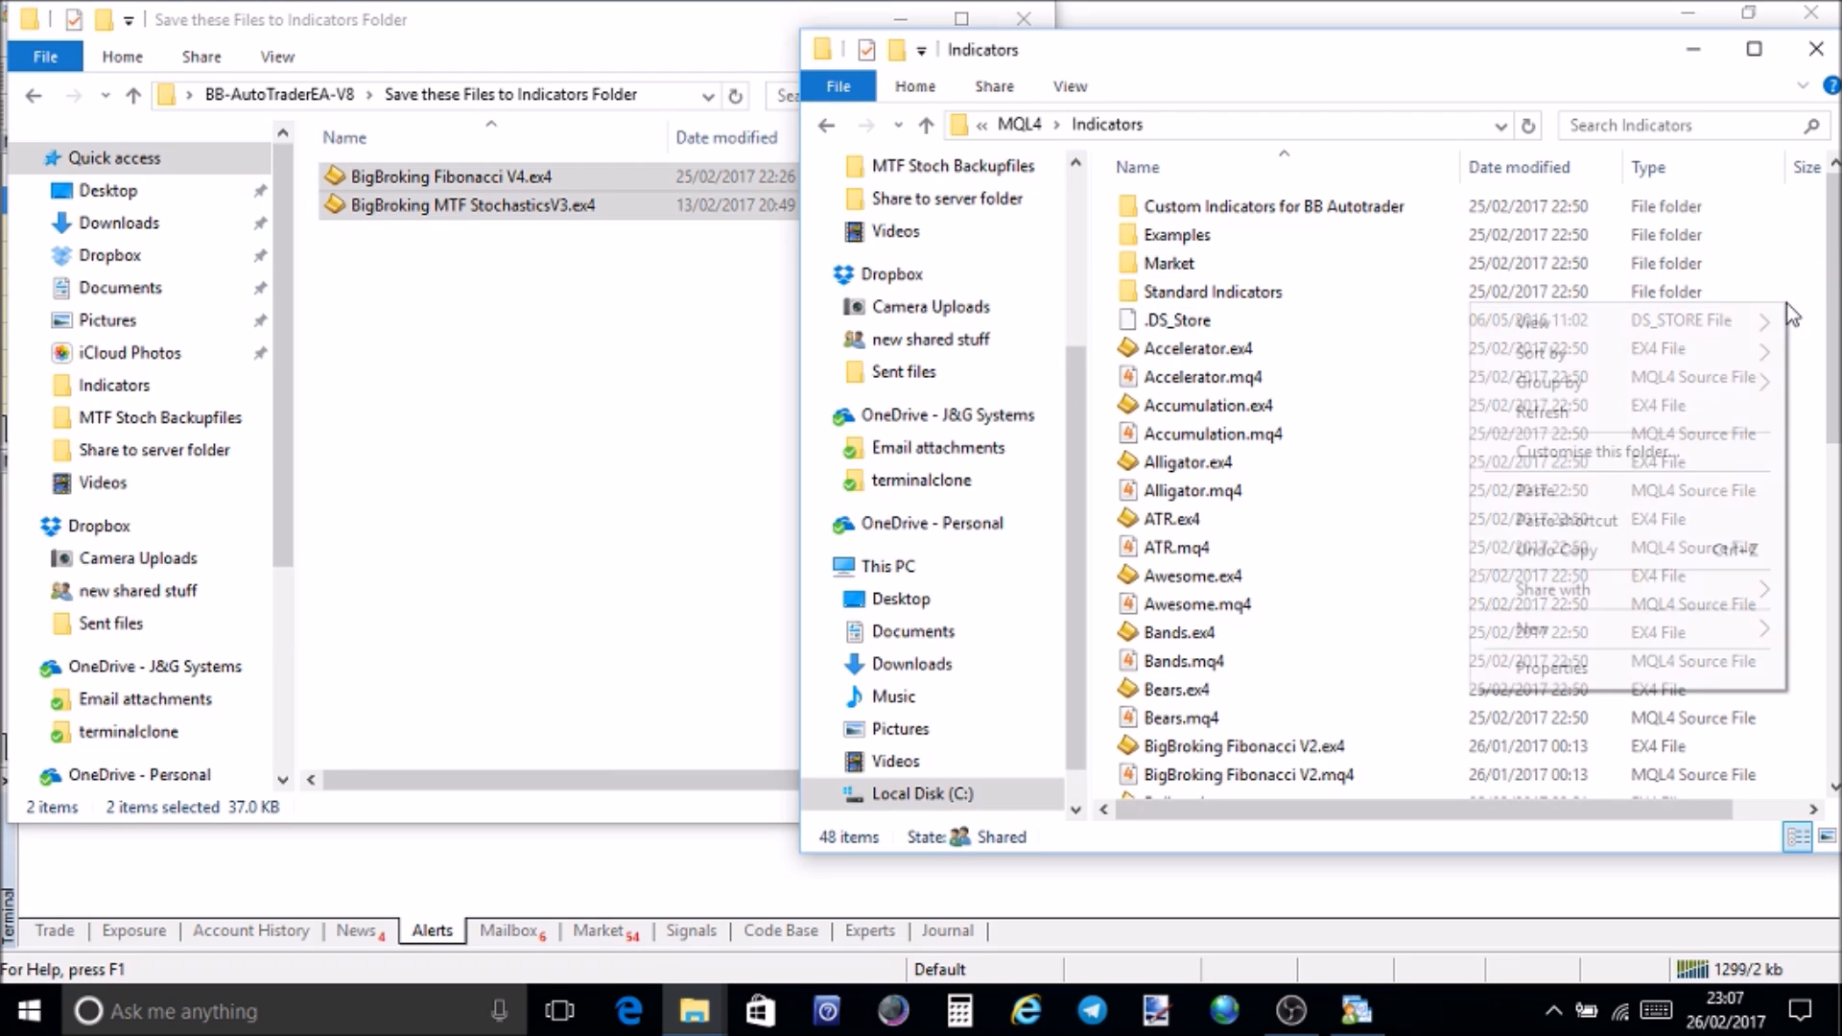
{"action": "left_click", "coordinate": [1624, 491]}
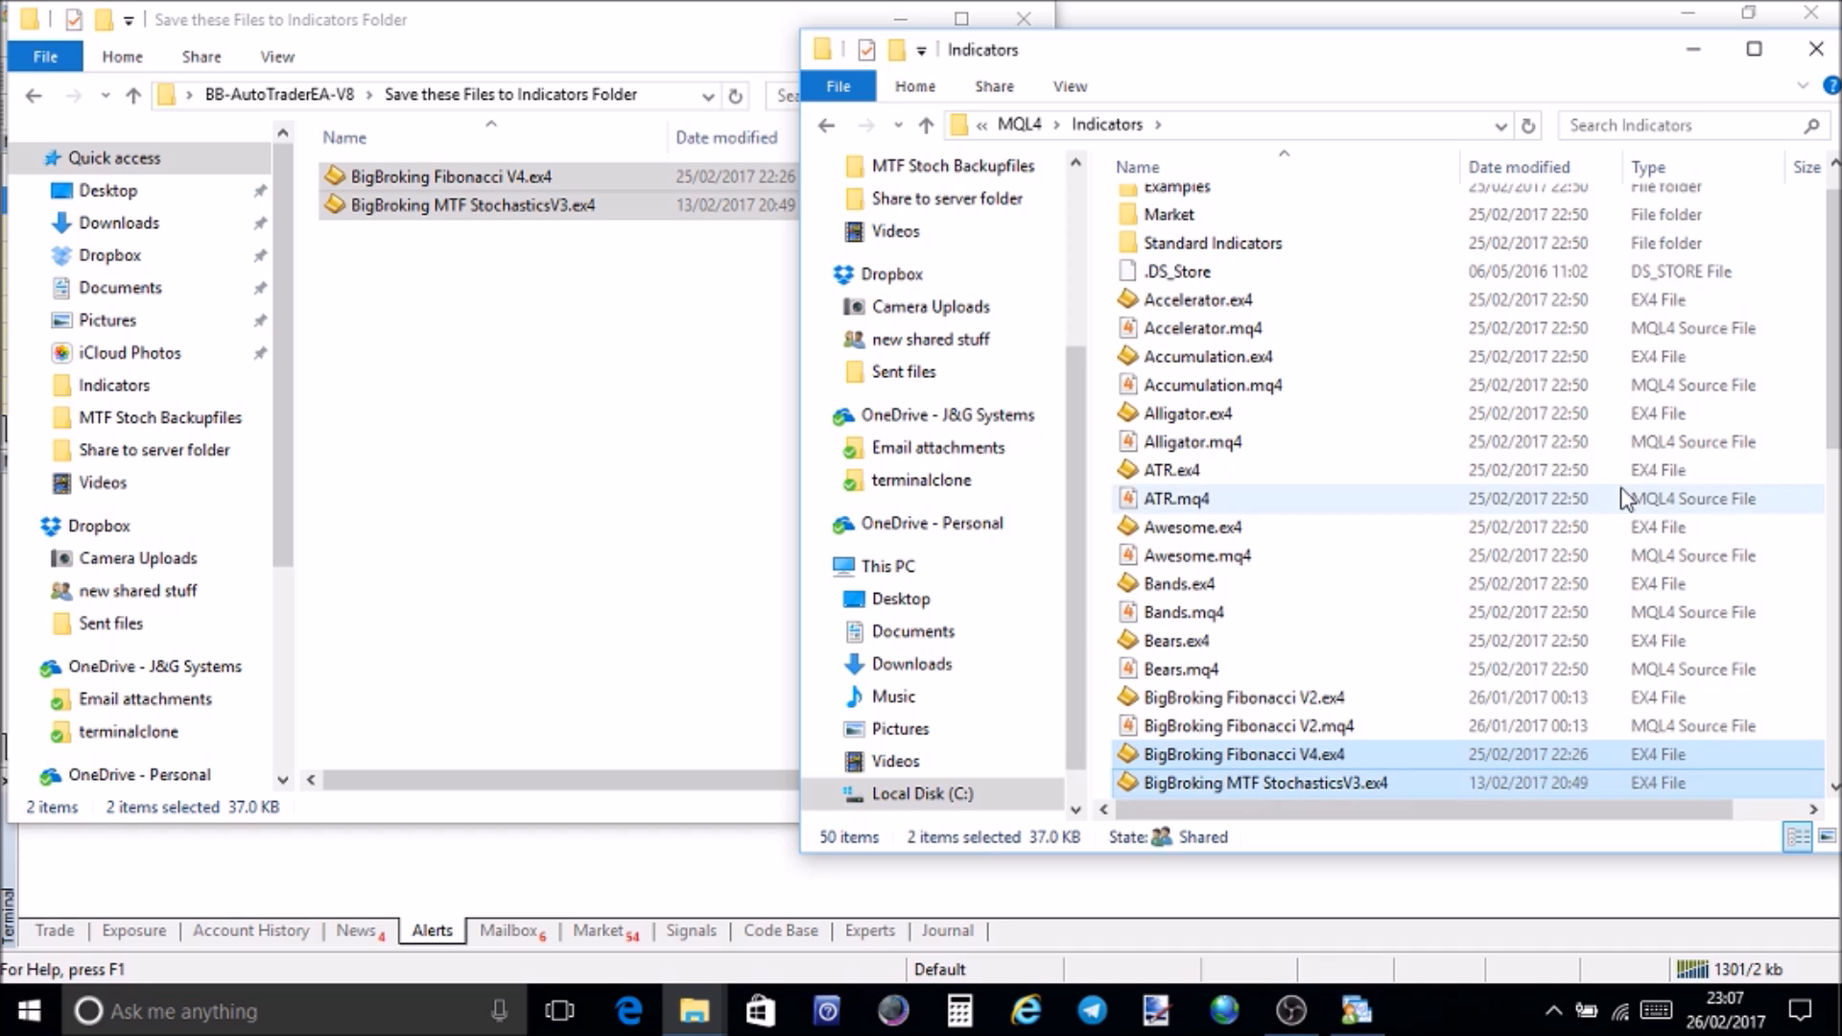
- Compare the DLL files in the "Save these files to your Libraries Folder" subfolder with the terminal's MQL4 Libraries folder
{"action": "left_click", "coordinate": [526, 504]}
{"action": "left_click", "coordinate": [279, 94]}
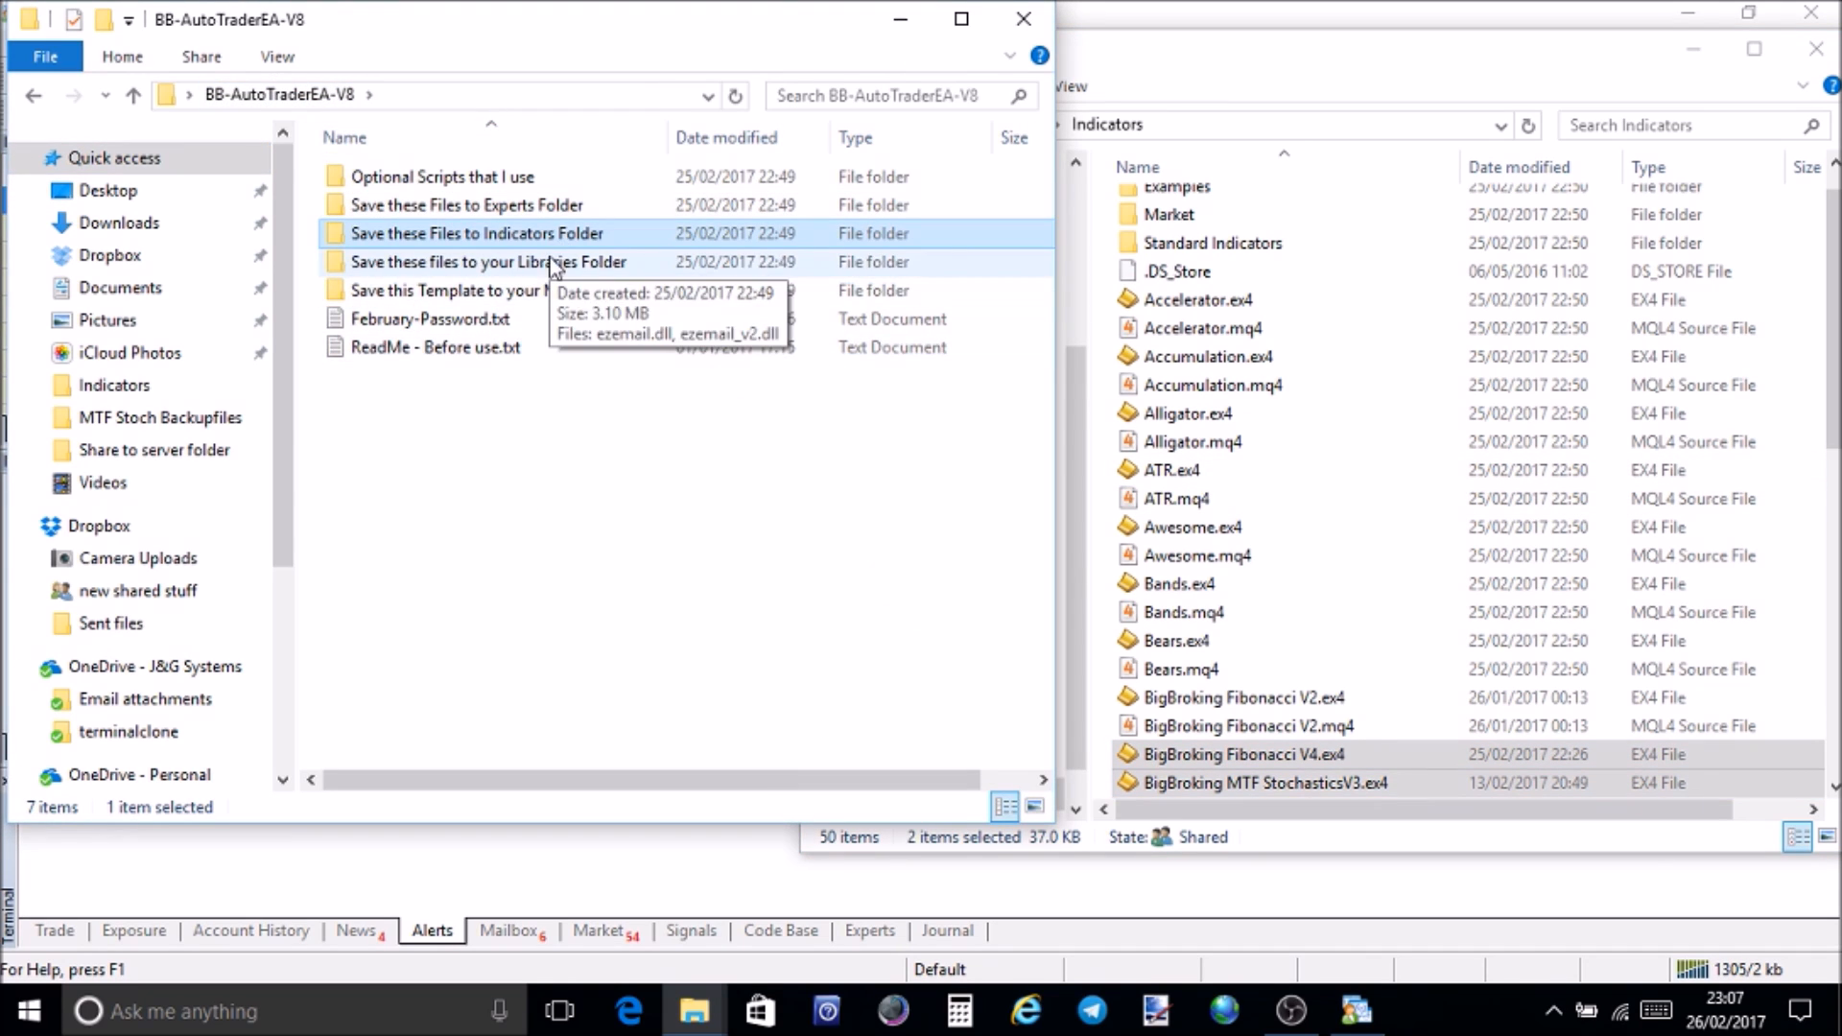
{"action": "double_click", "coordinate": [554, 265]}
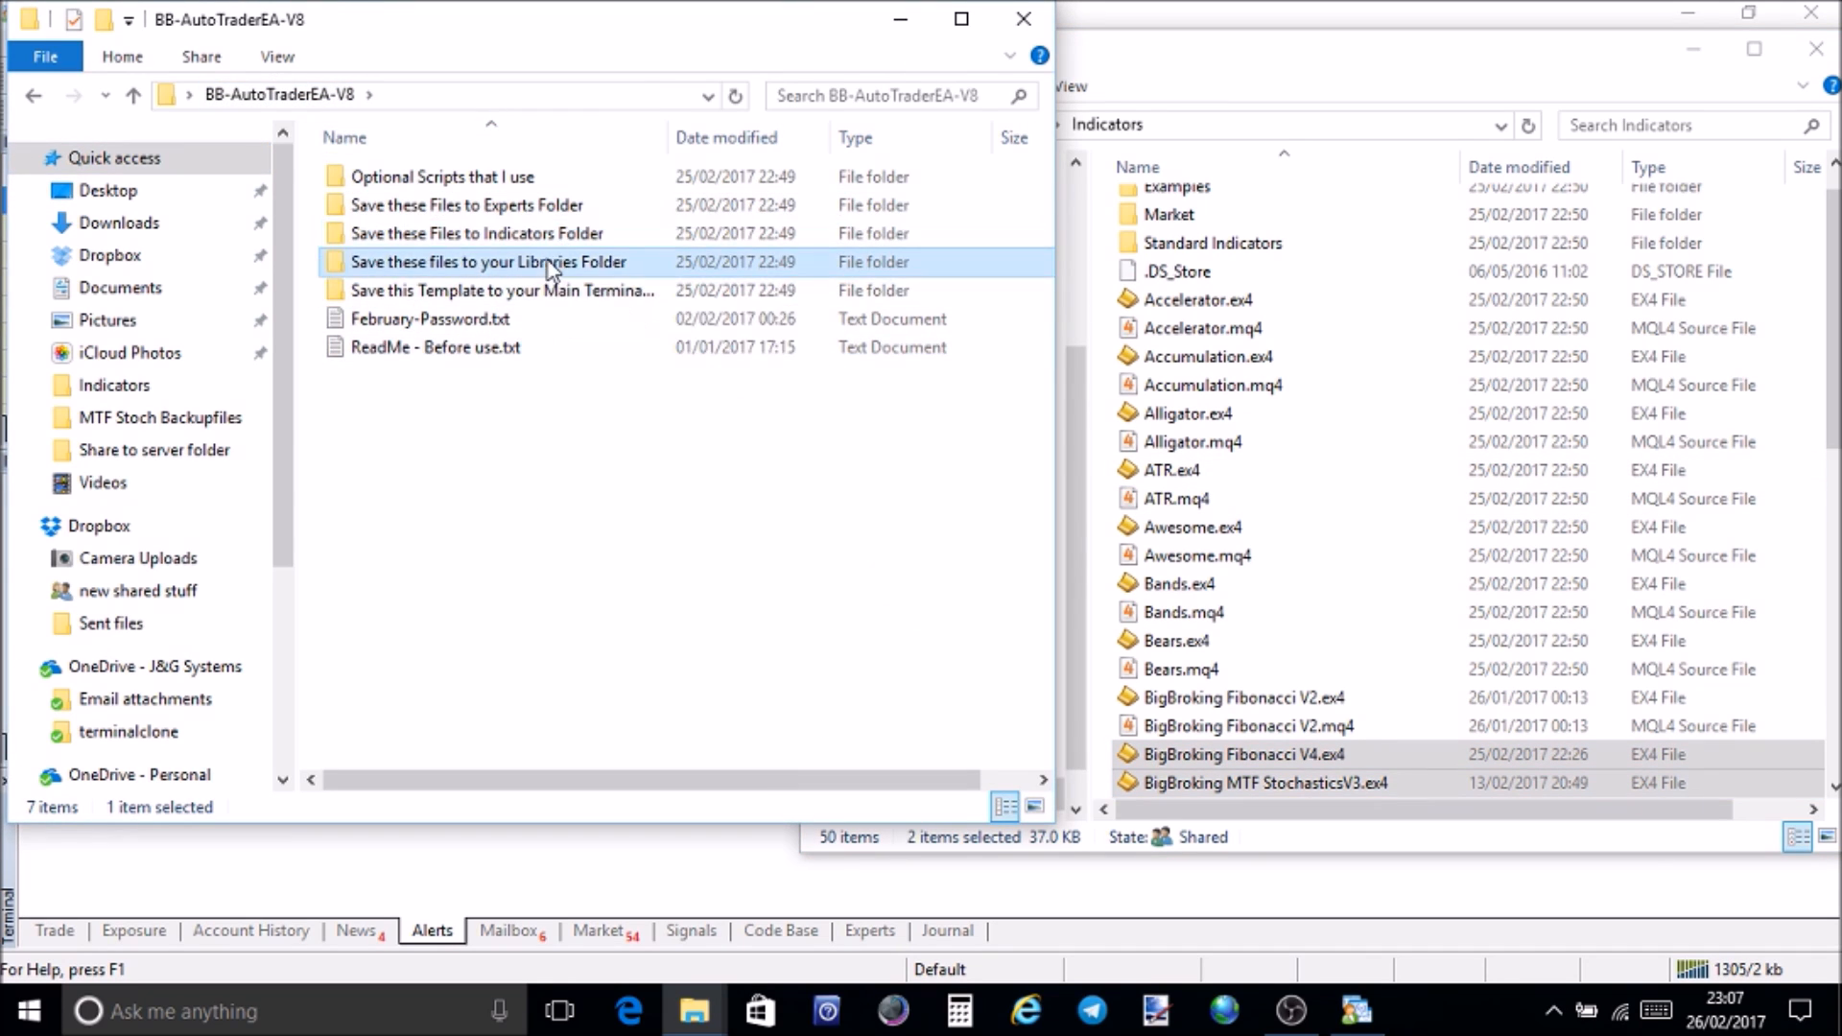
{"action": "left_click", "coordinate": [1205, 73]}
{"action": "left_click", "coordinate": [1015, 123]}
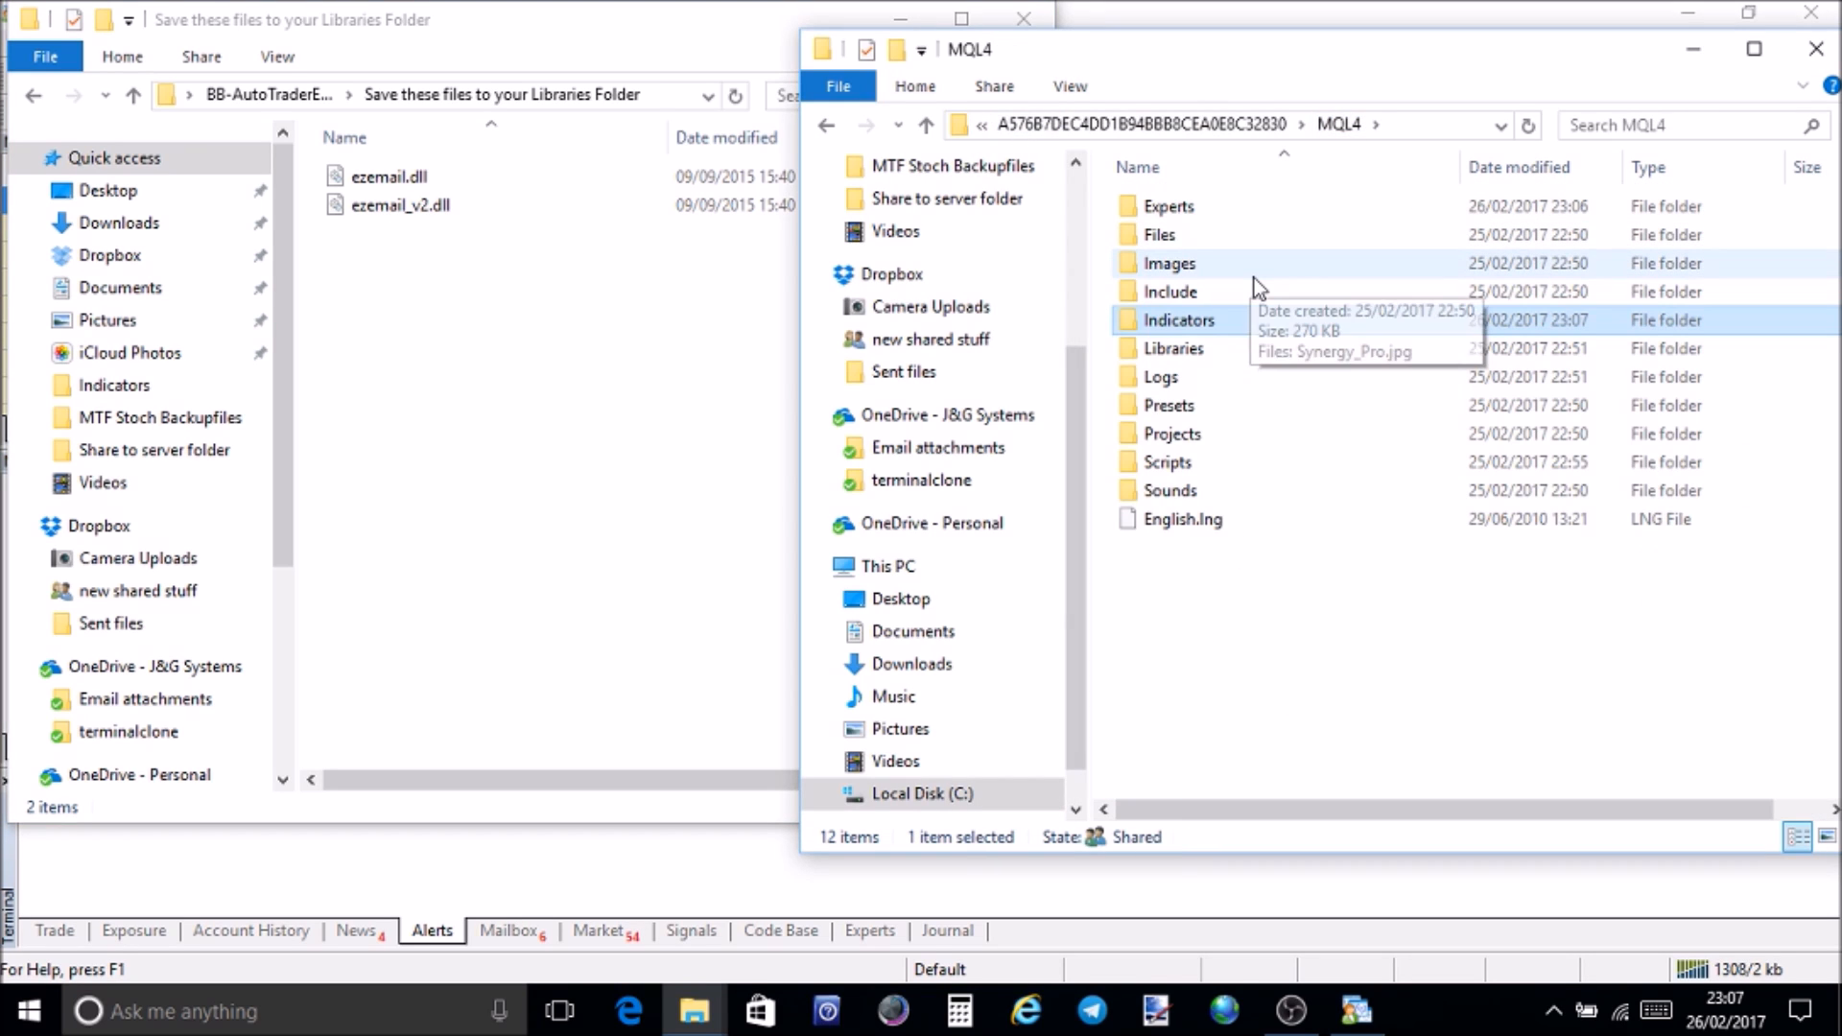
{"action": "double_click", "coordinate": [1242, 361]}
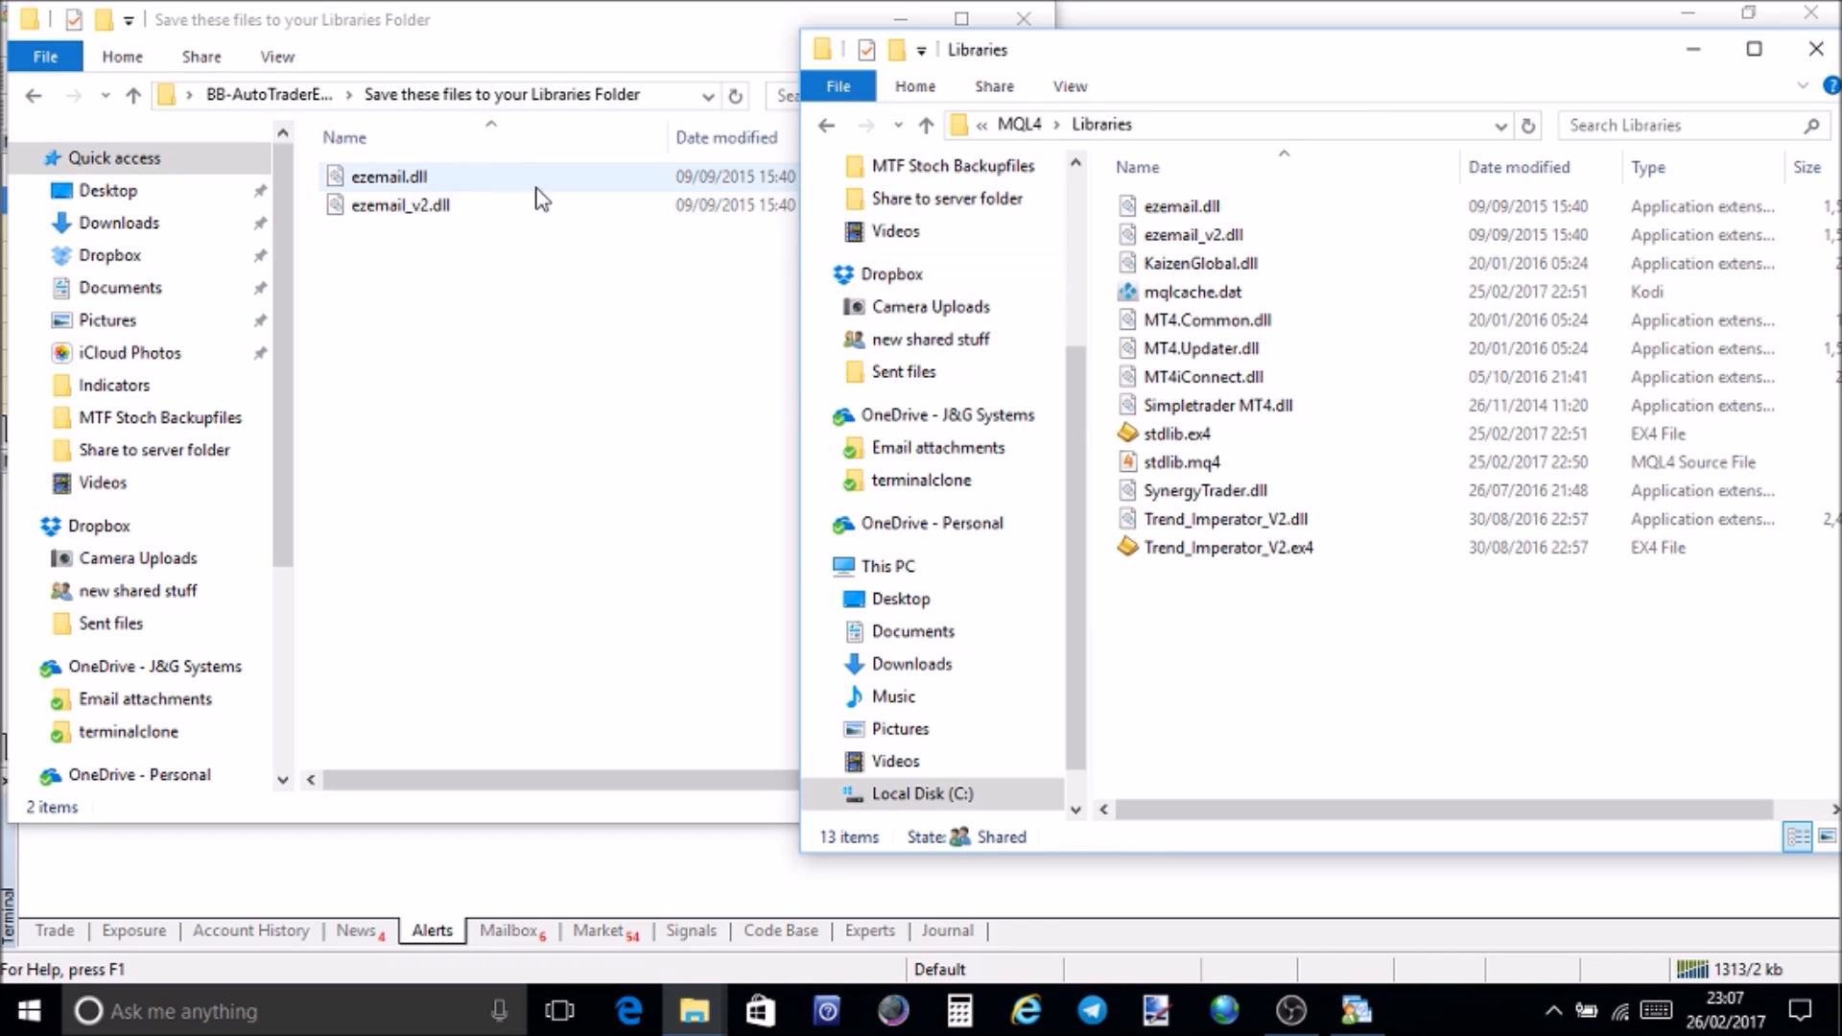
- Copy Change_Template_All.ex4 from the "Optional Scripts that I use" subfolder into the terminal's MQL4 Scripts folder
{"action": "left_click", "coordinate": [1019, 125]}
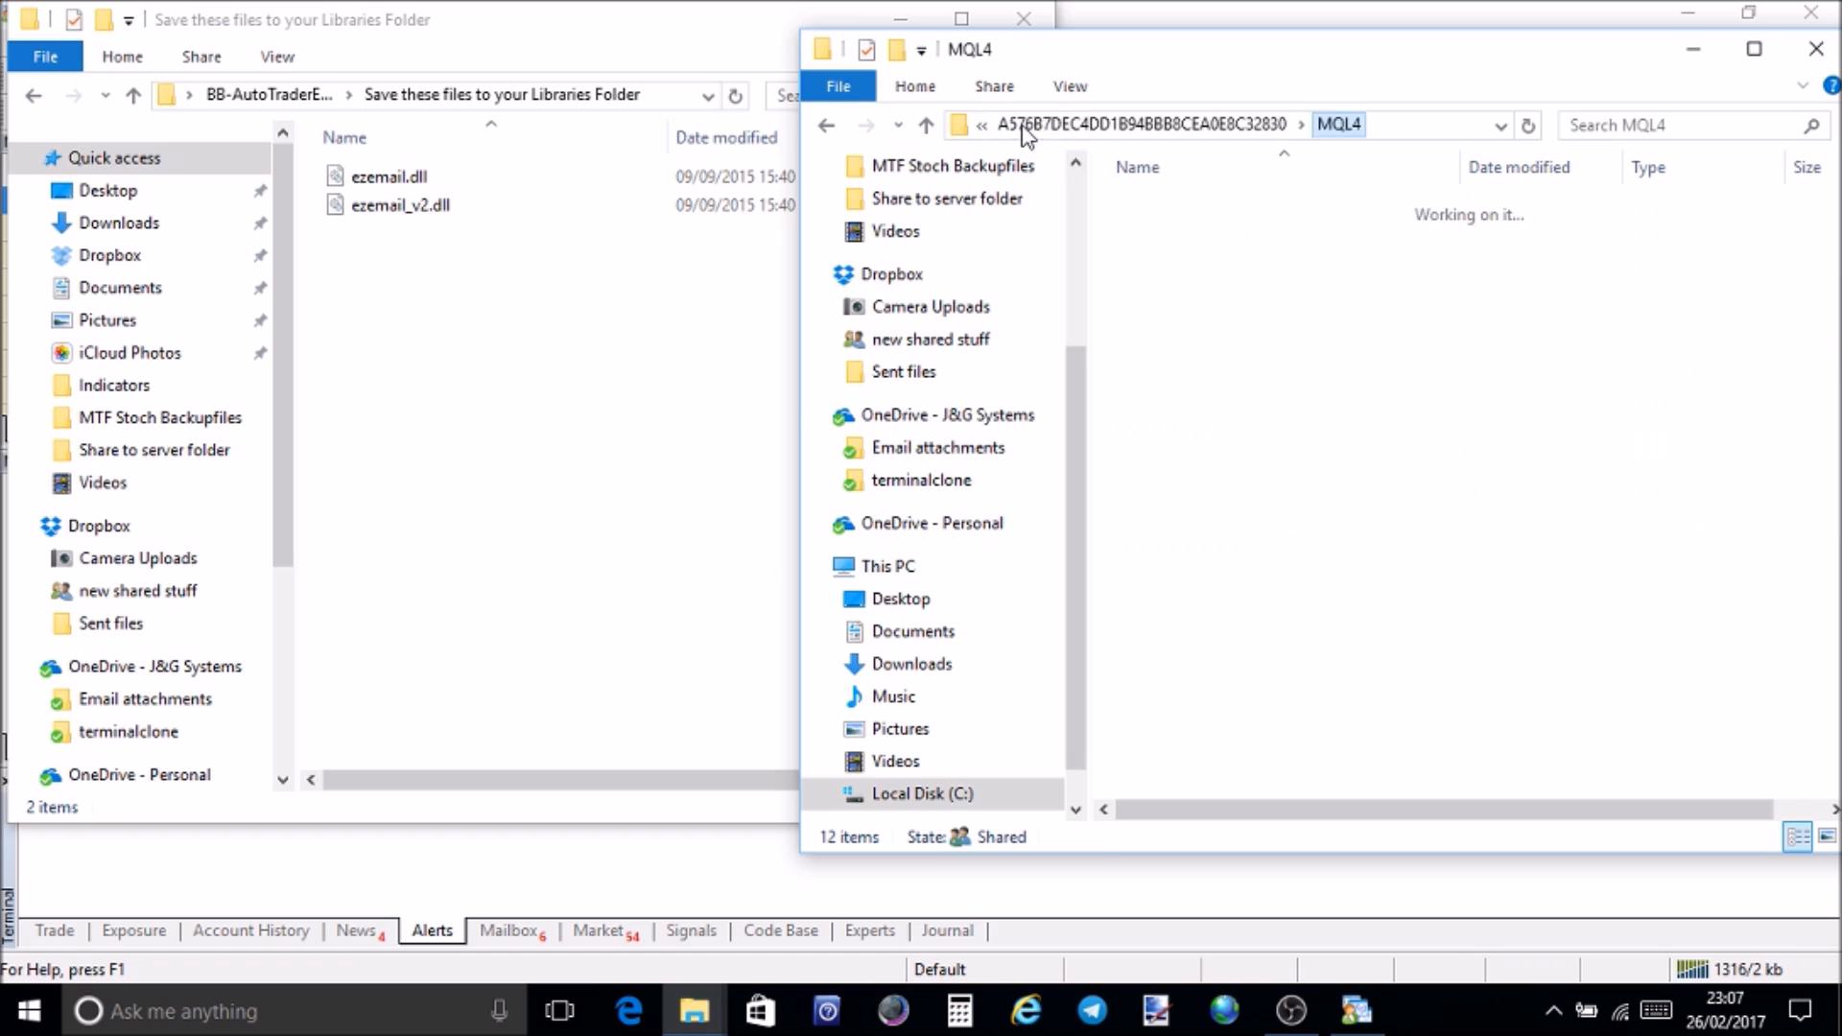
{"action": "left_click", "coordinate": [282, 111]}
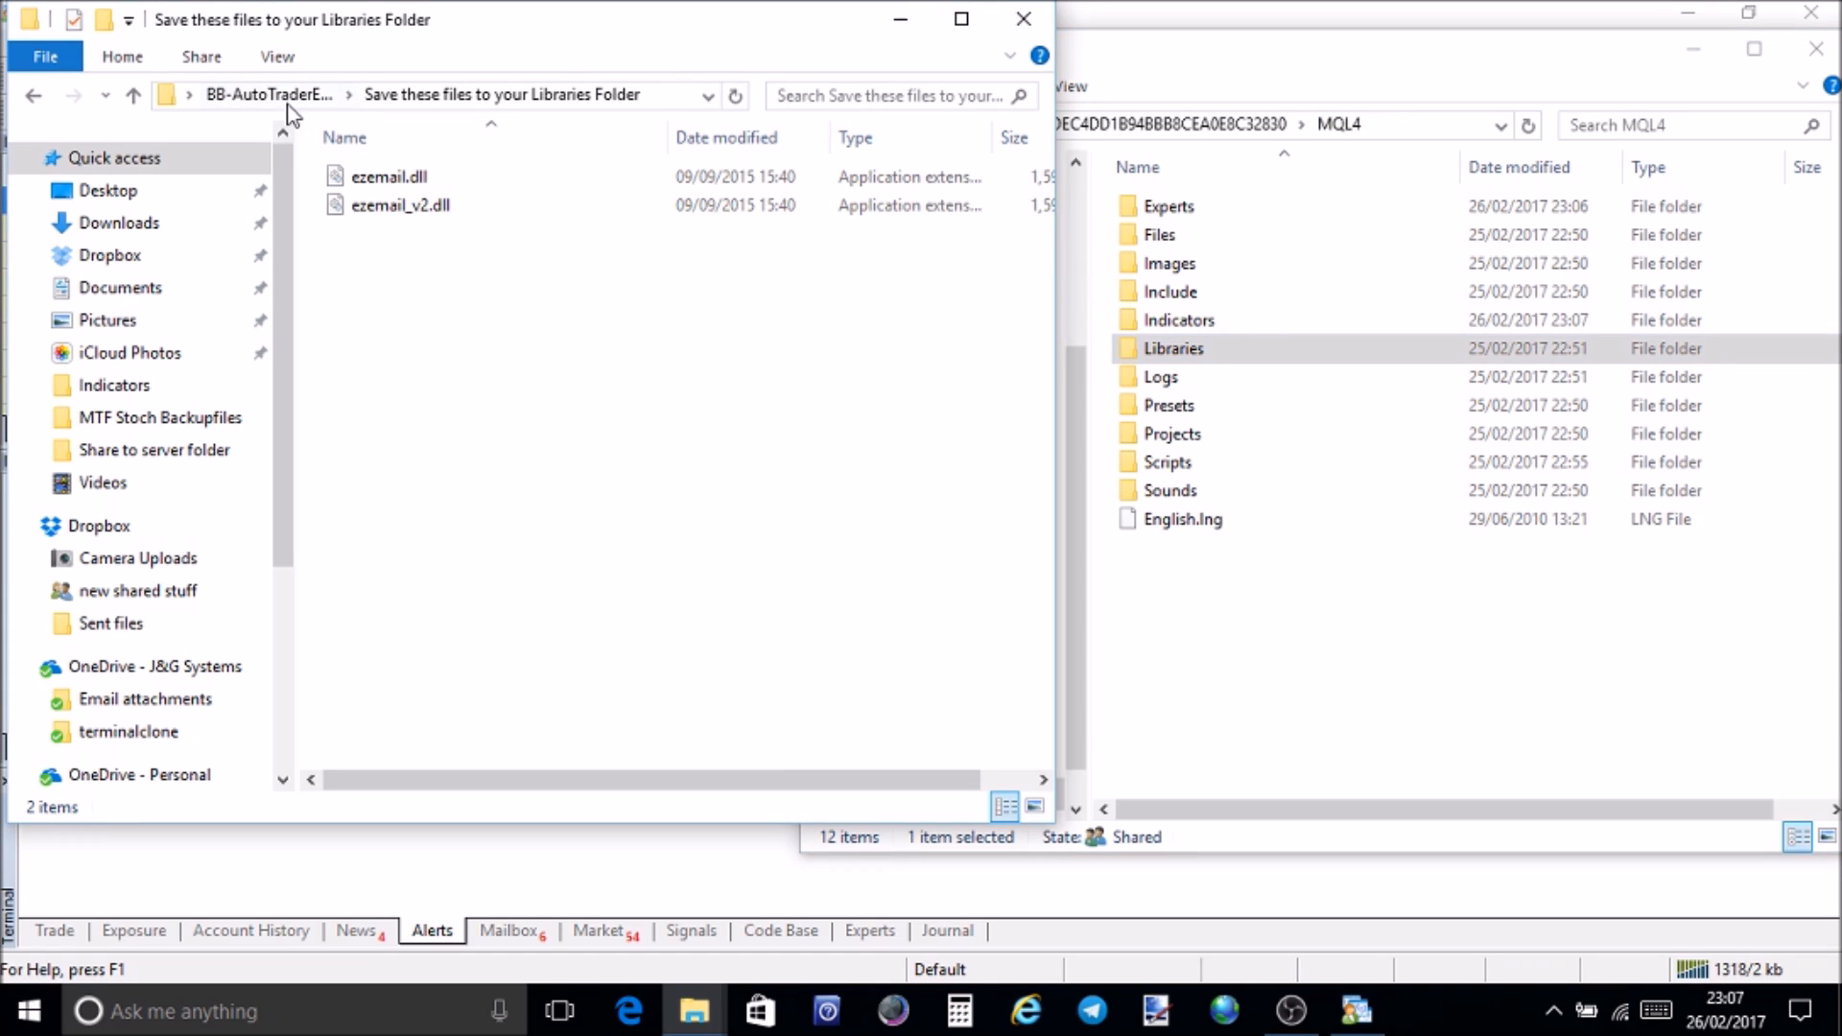
{"action": "left_click", "coordinate": [270, 94]}
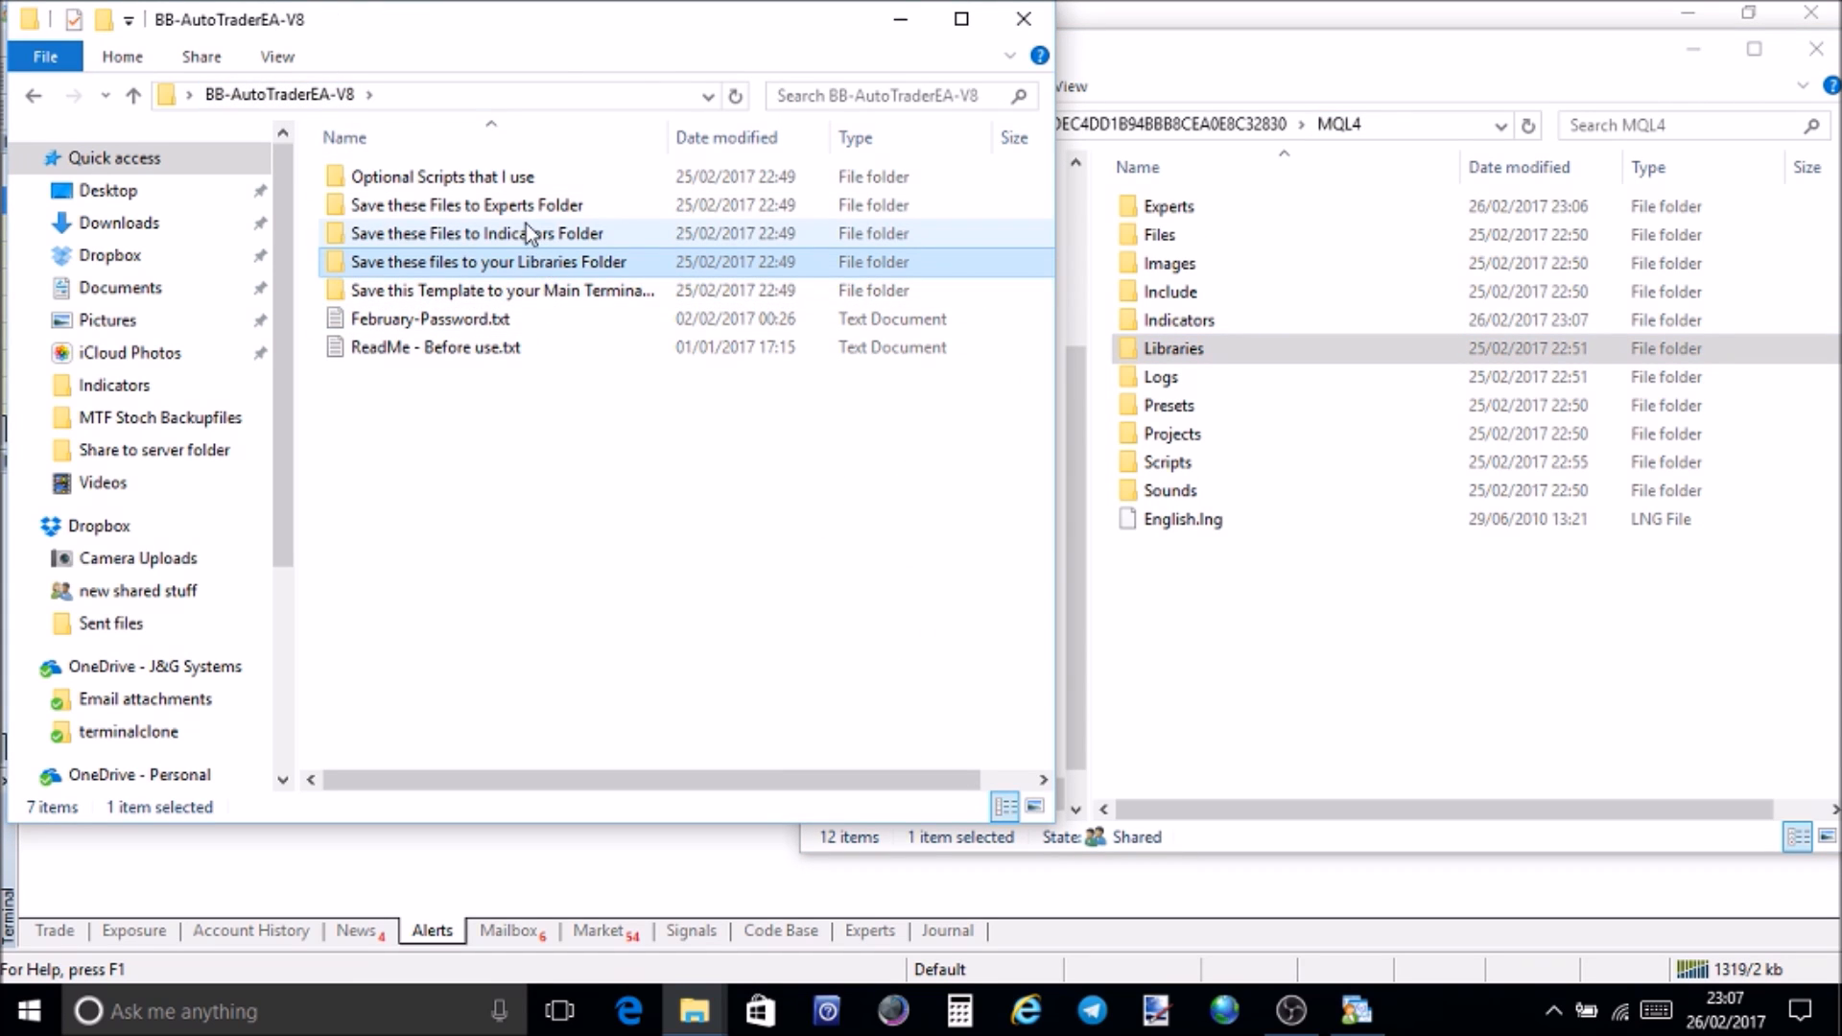
{"action": "double_click", "coordinate": [489, 187]}
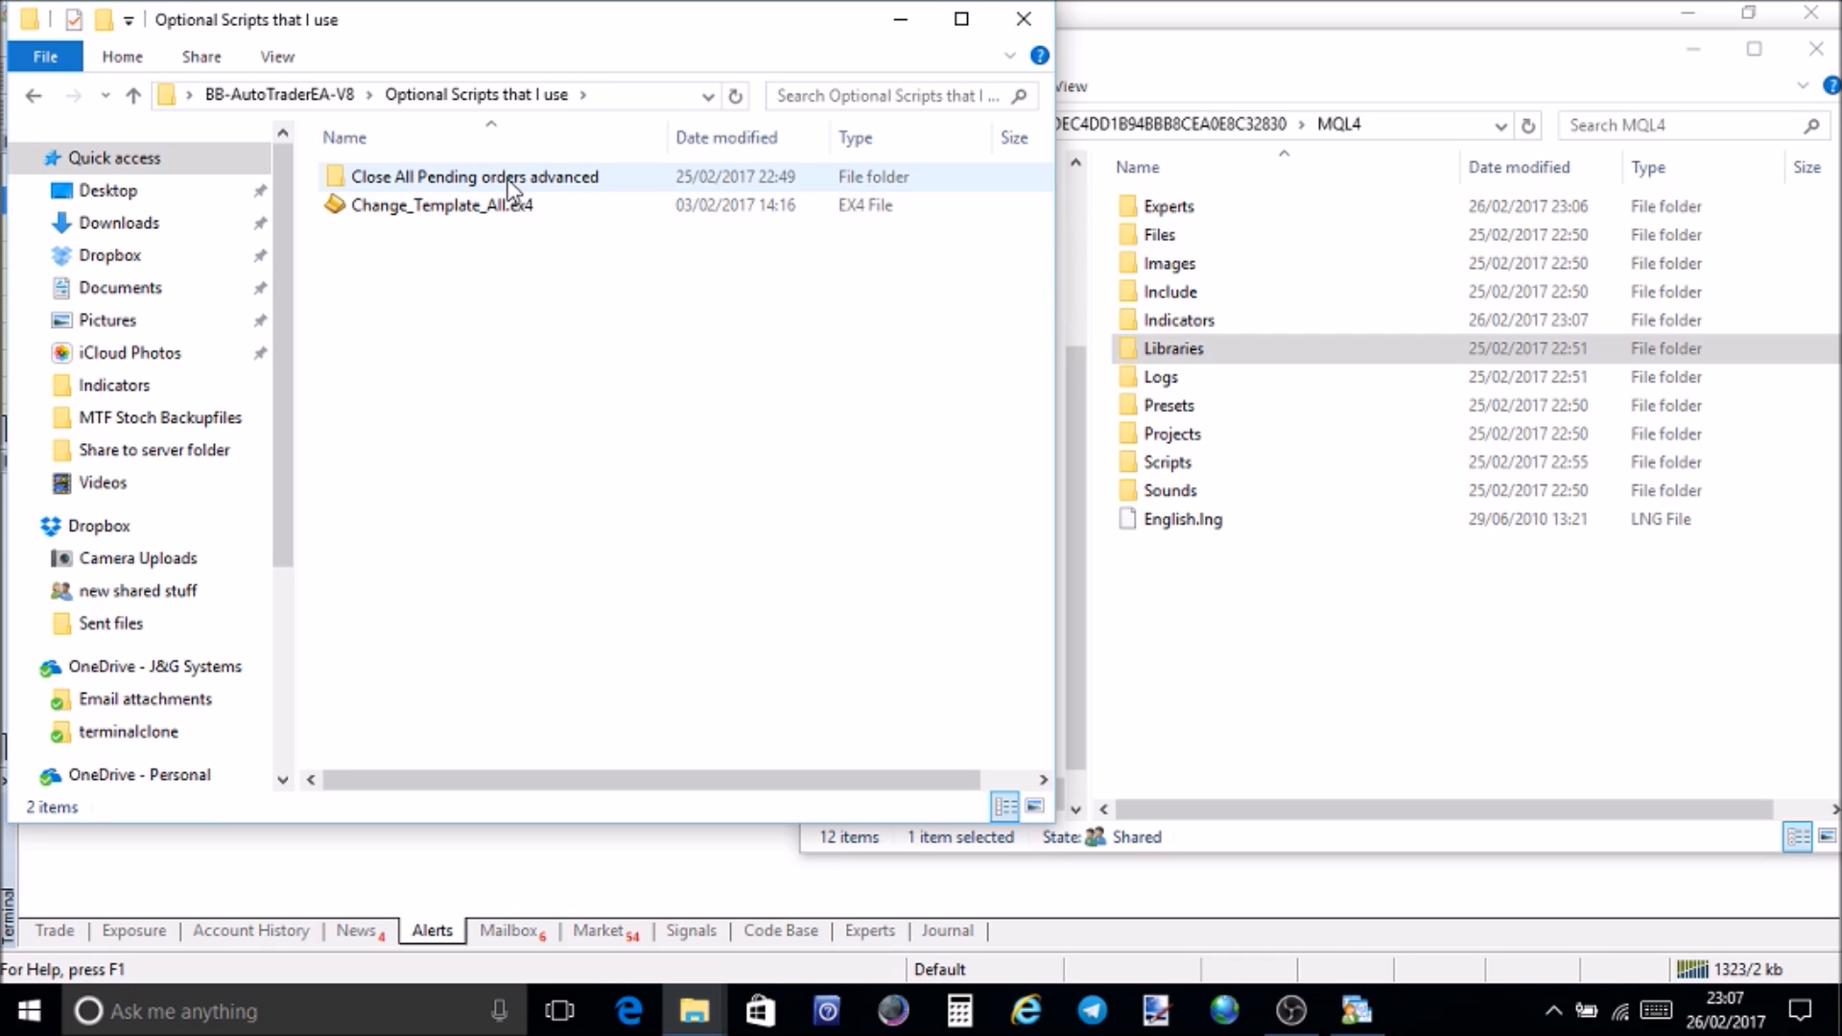
{"action": "left_click", "coordinate": [1236, 96]}
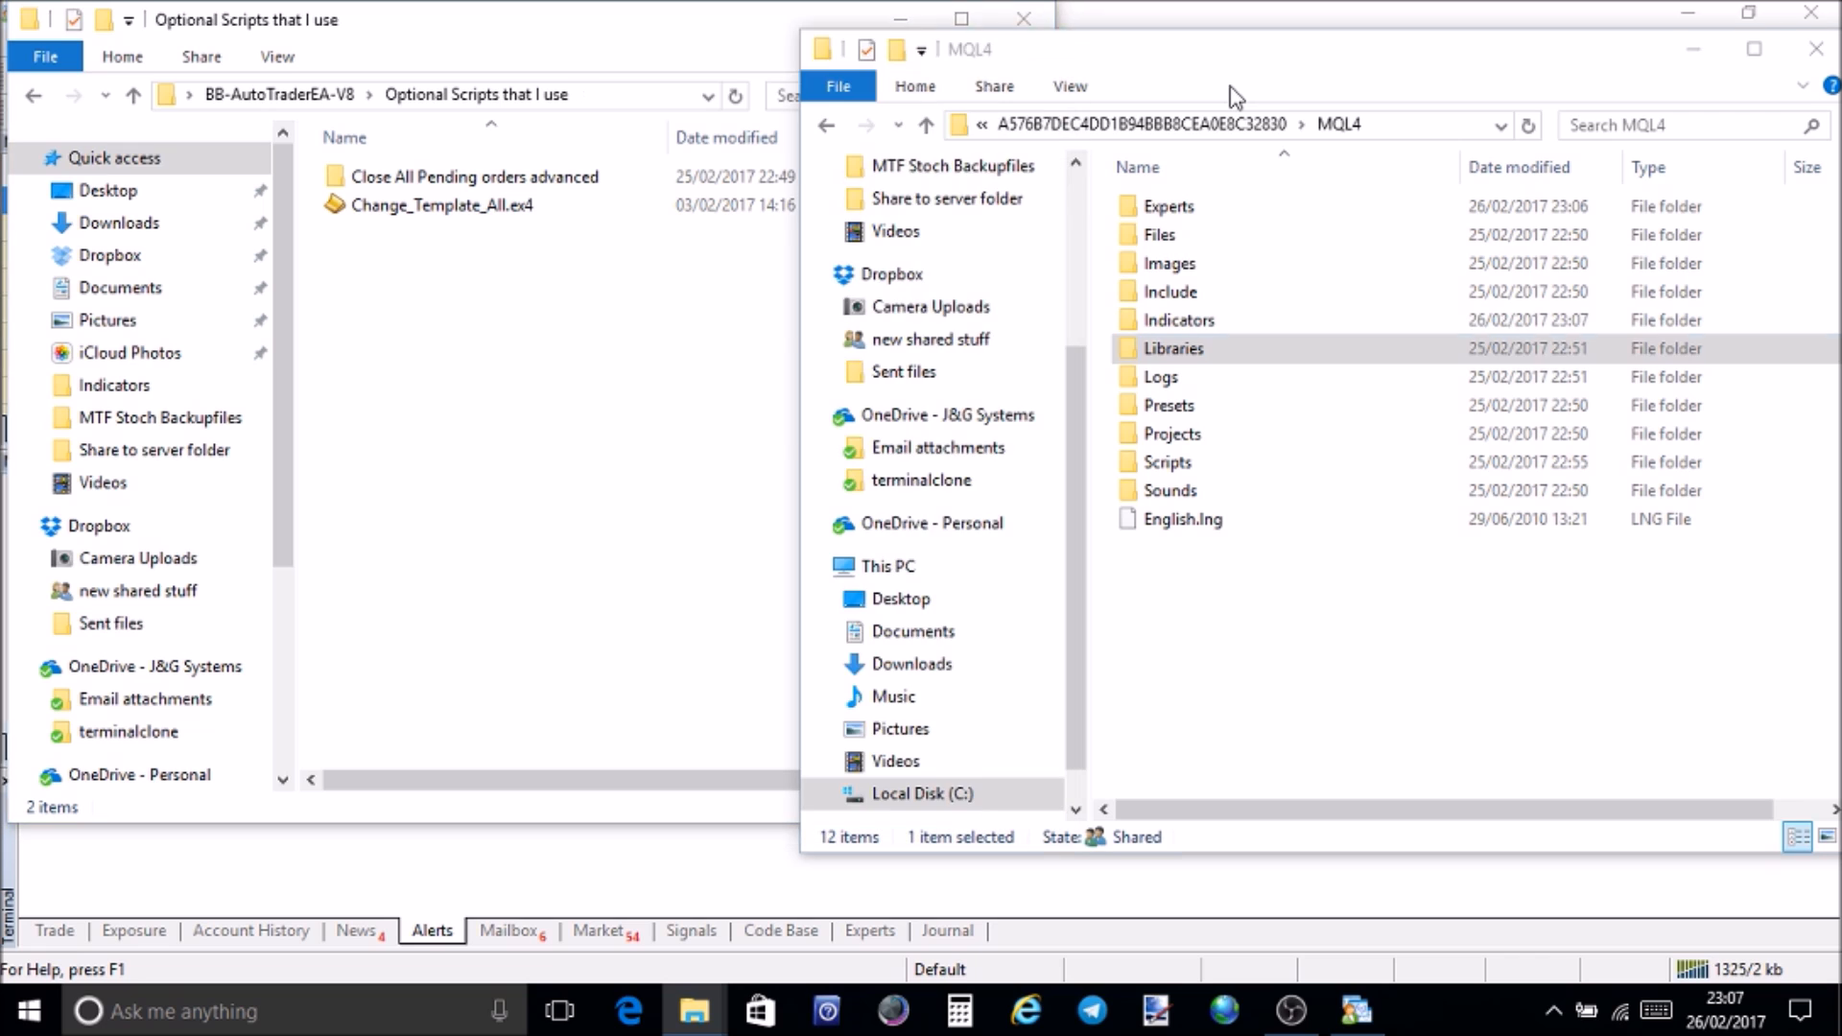
{"action": "double_click", "coordinate": [1170, 462]}
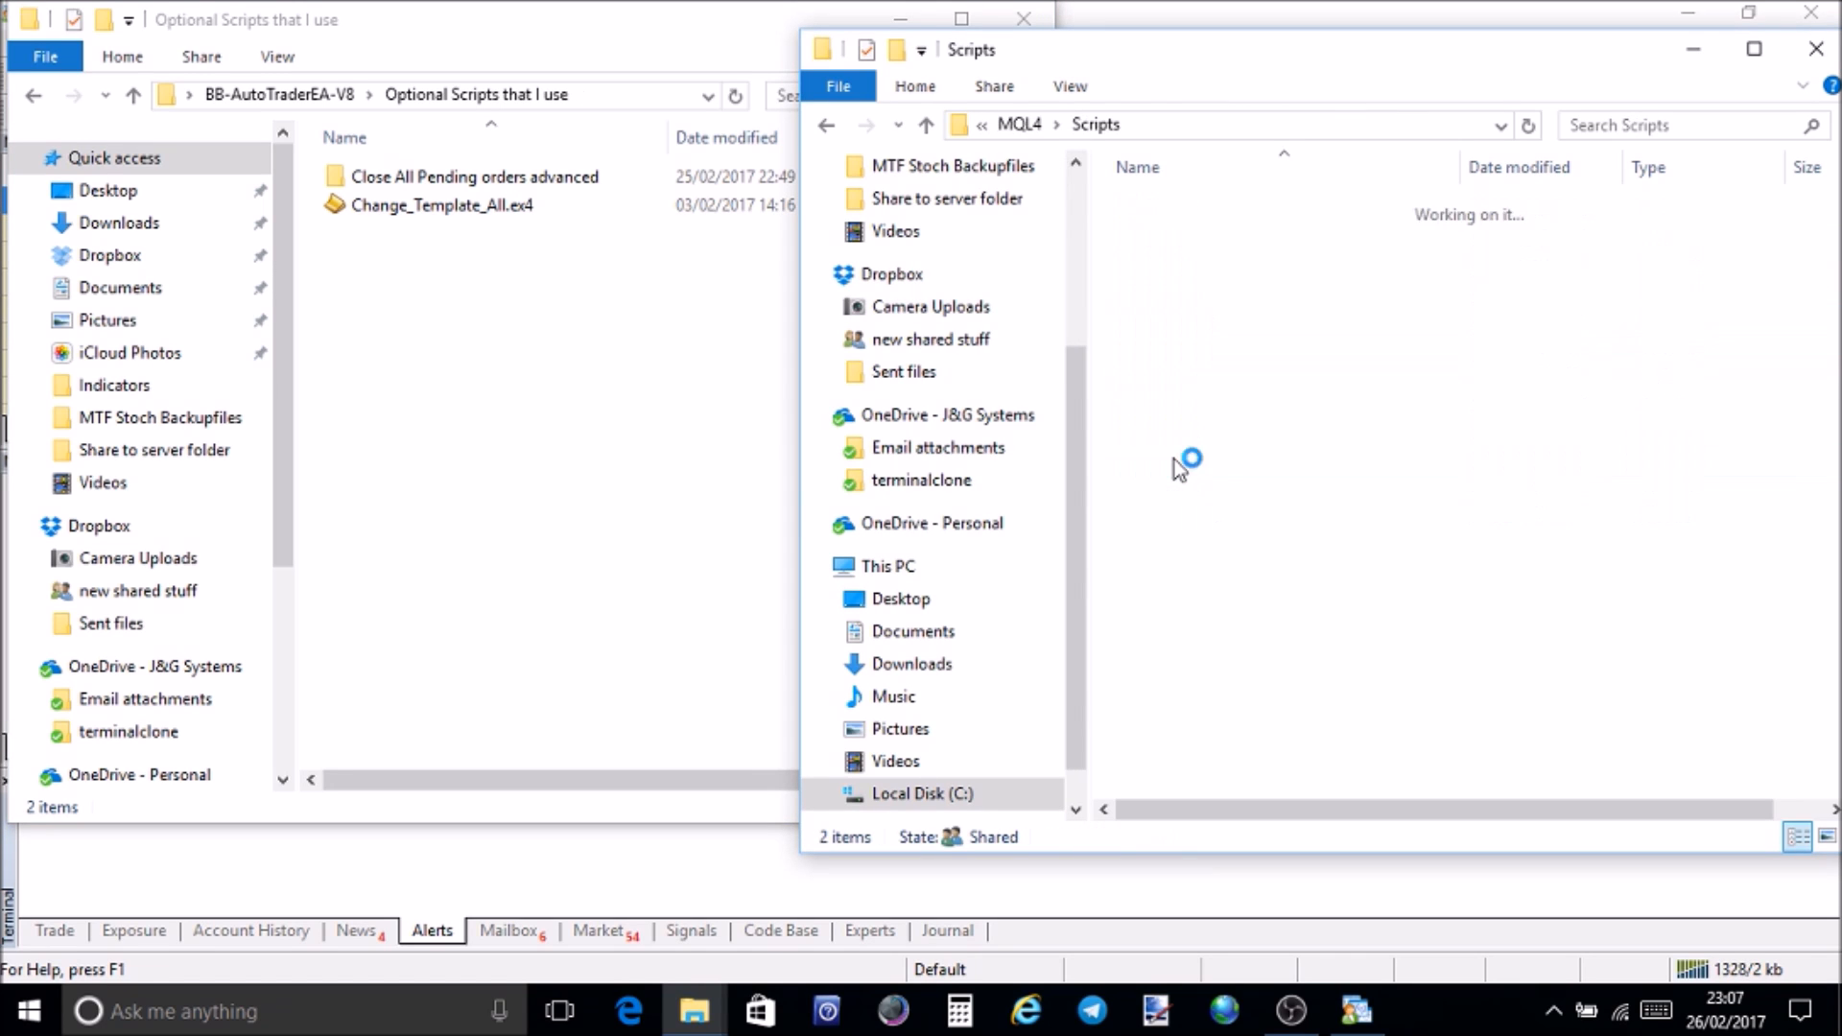
{"action": "left_click", "coordinate": [523, 204]}
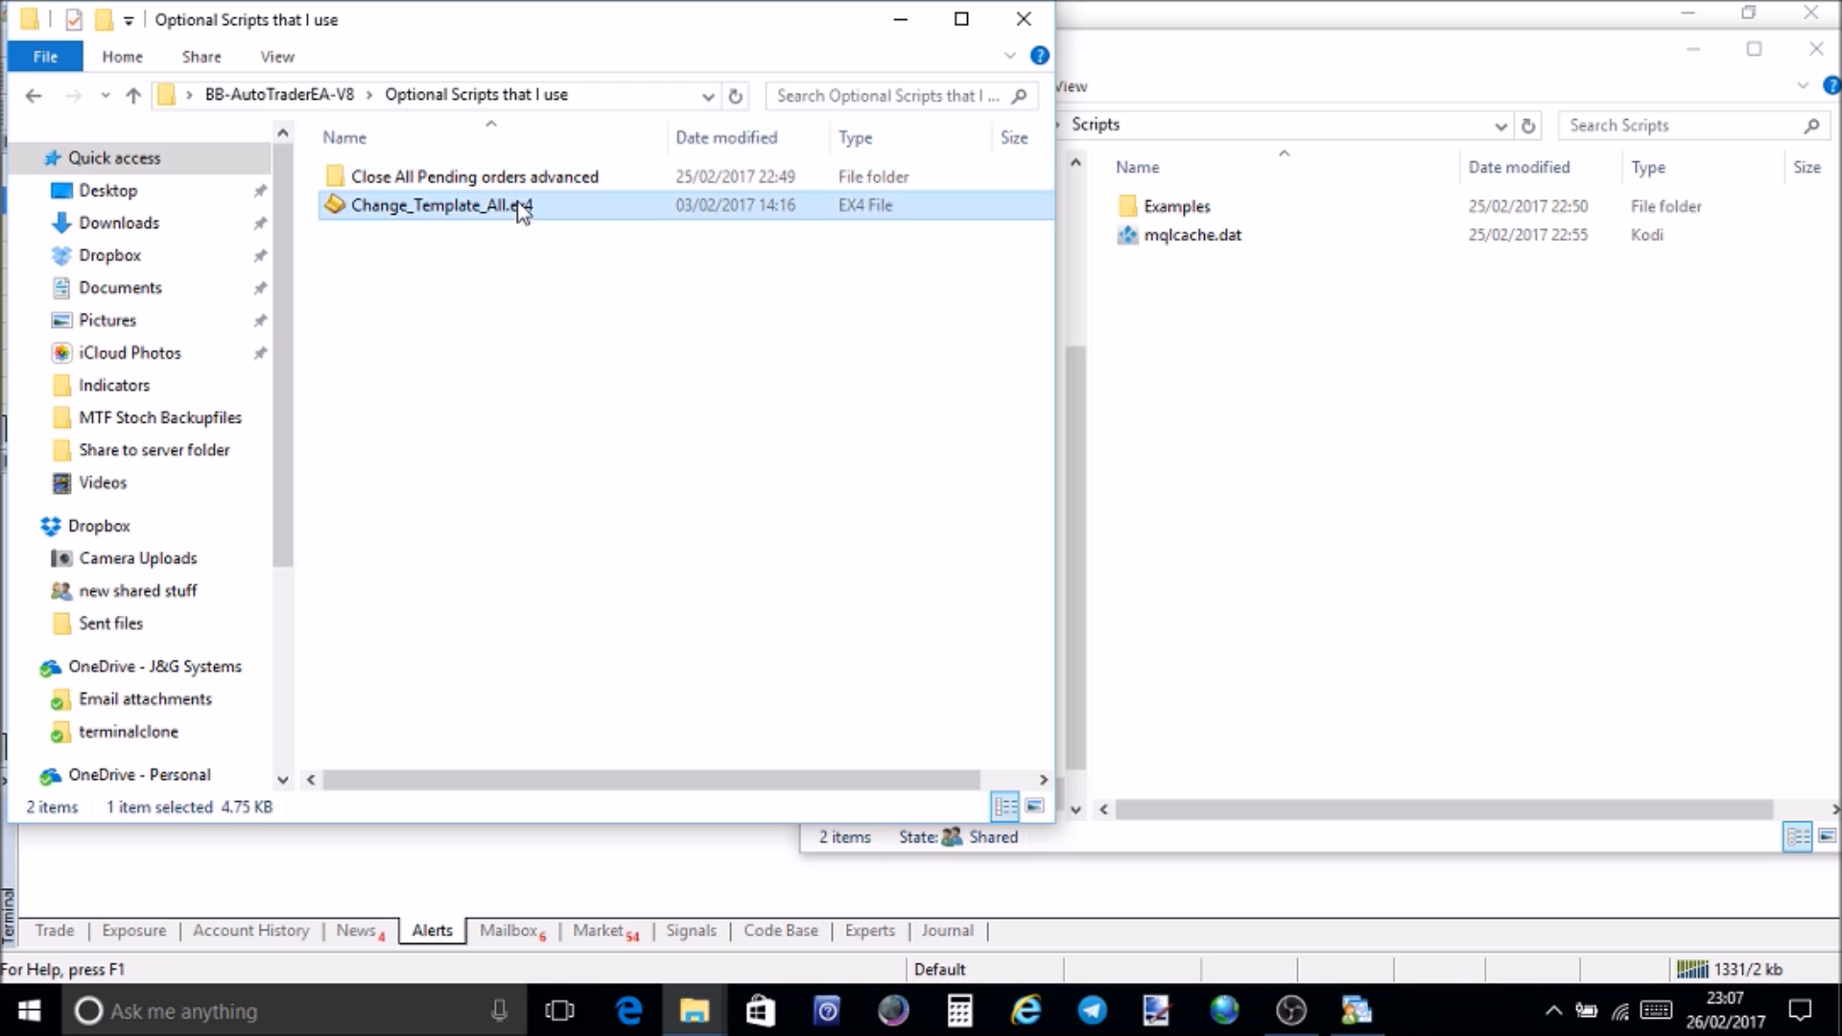
{"action": "right_click", "coordinate": [516, 215]}
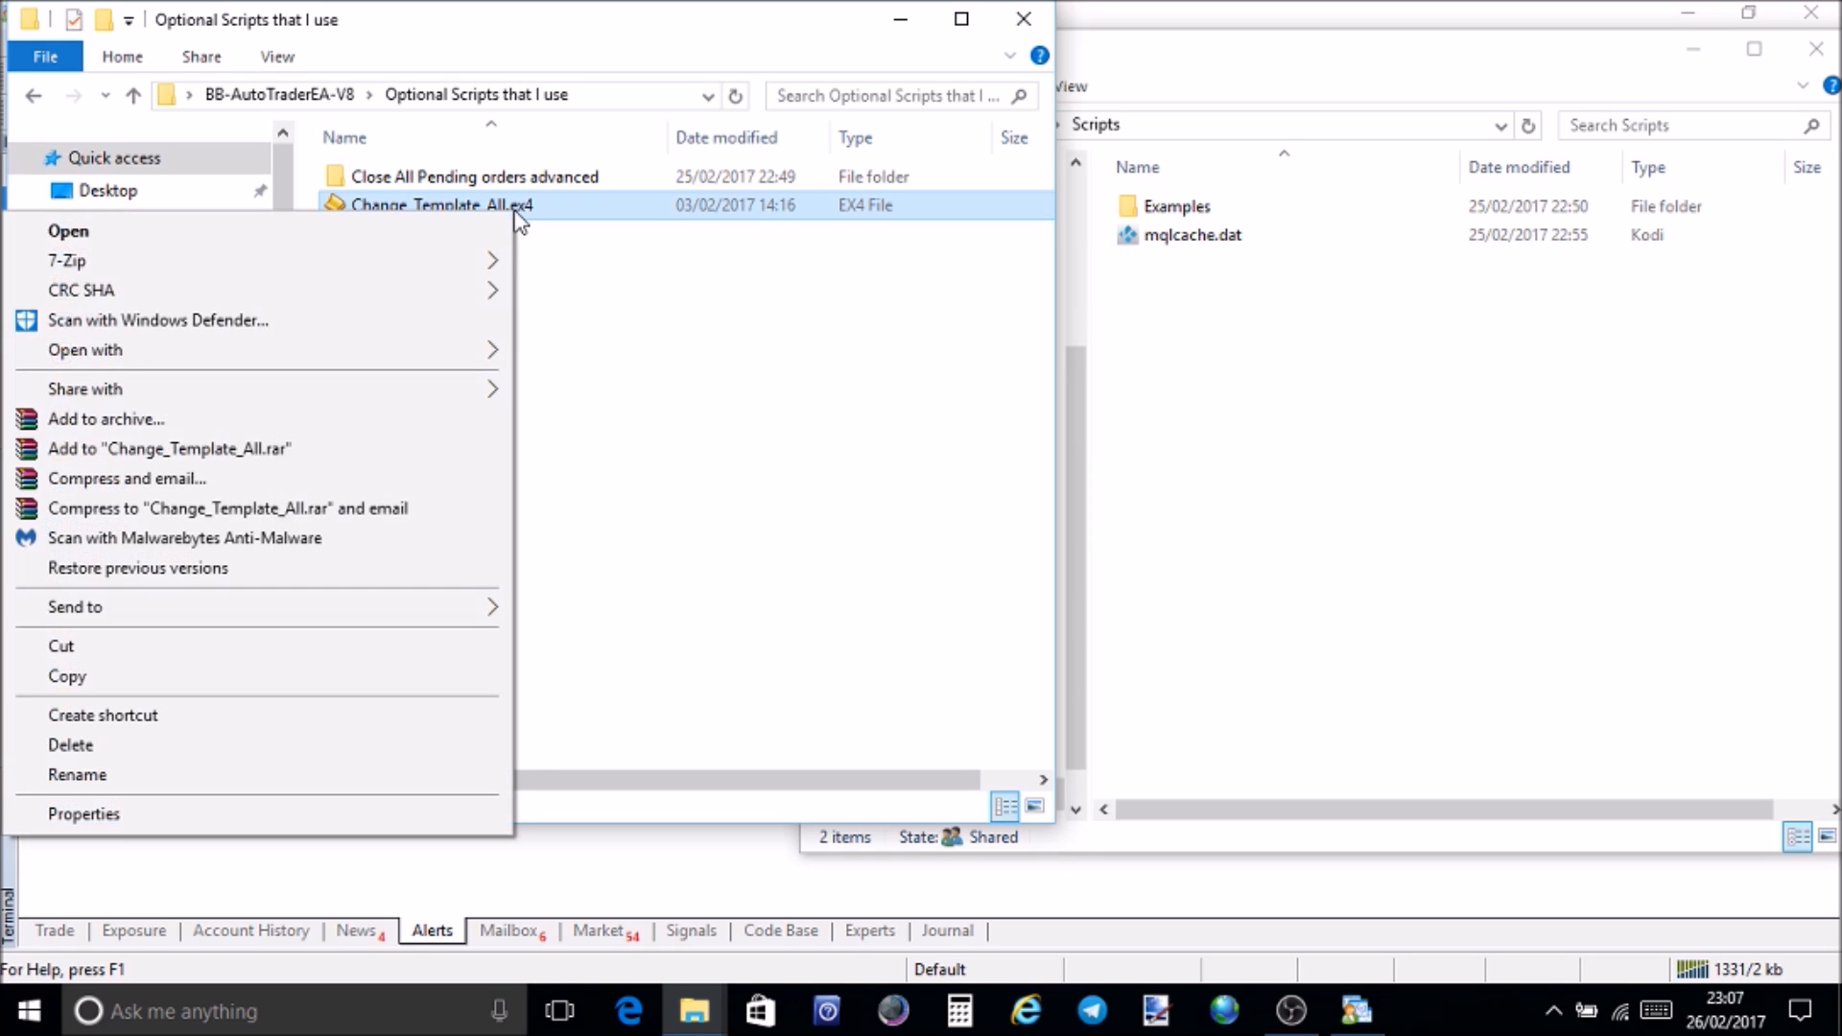
{"action": "left_click", "coordinate": [320, 674]}
{"action": "right_click", "coordinate": [1247, 347]}
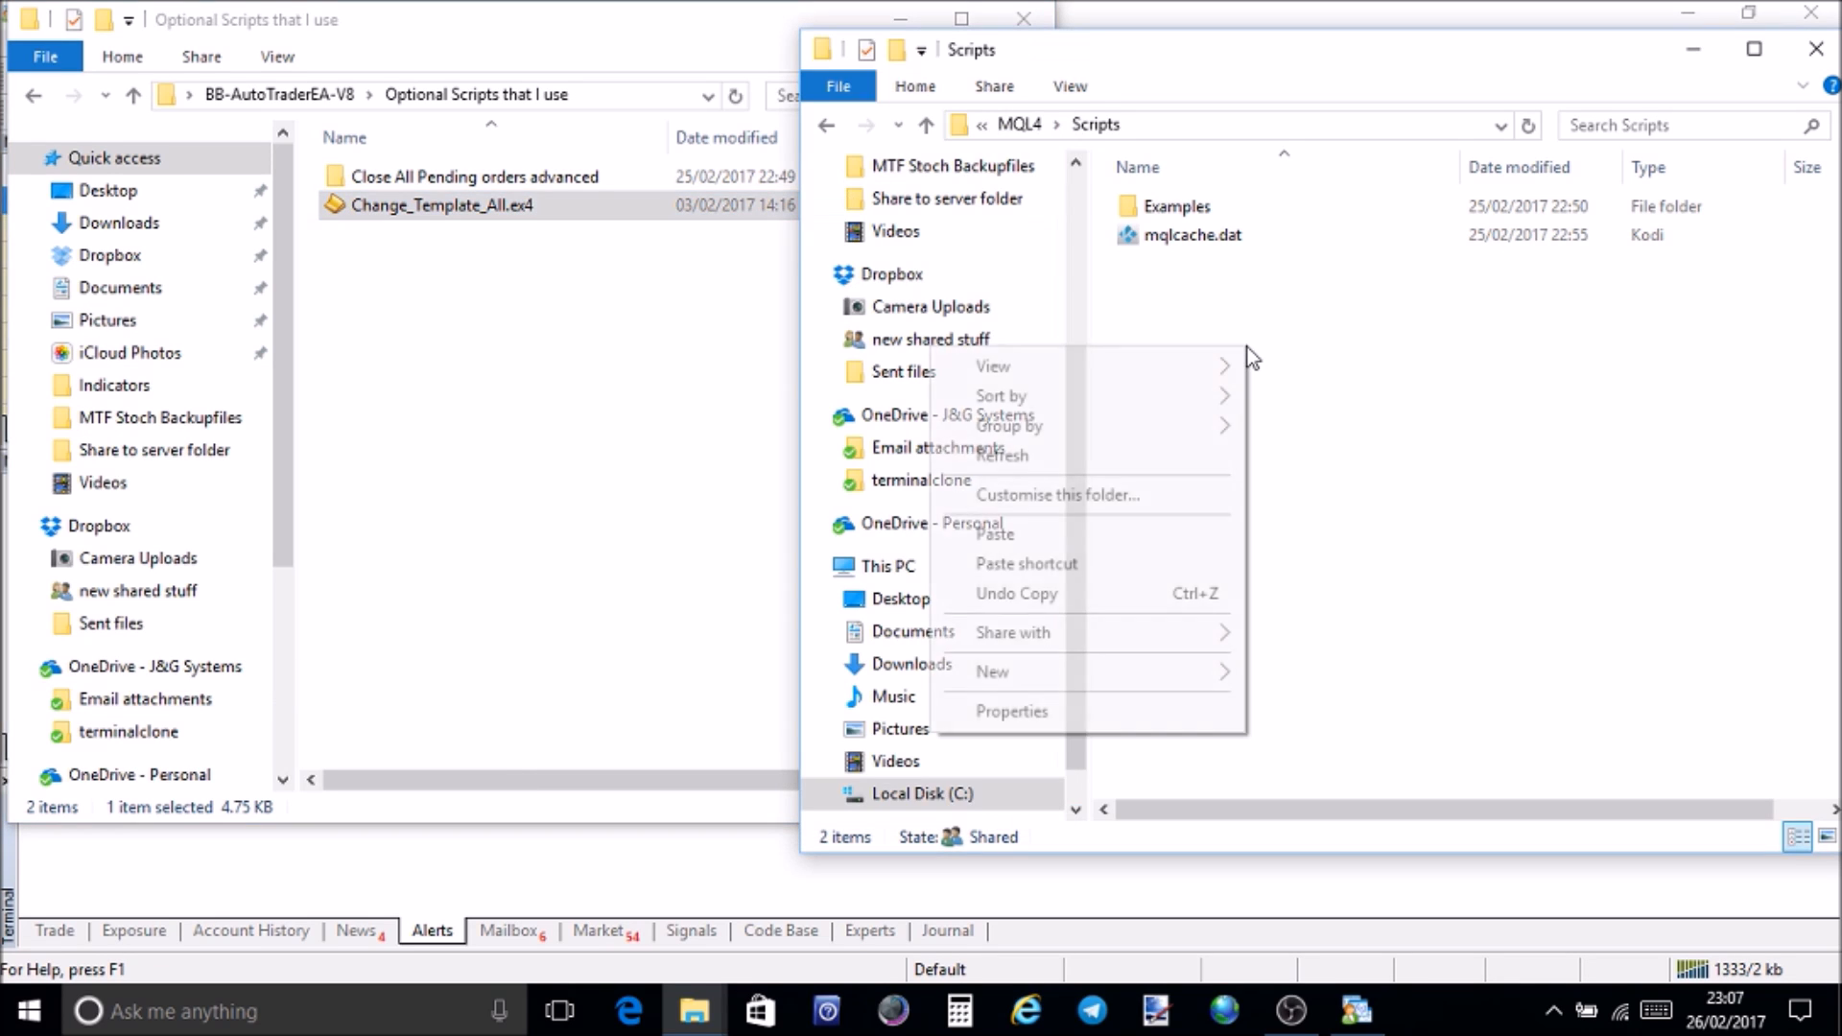
{"action": "left_click", "coordinate": [1090, 523]}
- Copy CloseAllPendingAdvanced.ex4 from the "Close All Pending orders advanced" subfolder into the MQL4 Scripts folder
{"action": "double_click", "coordinate": [399, 186]}
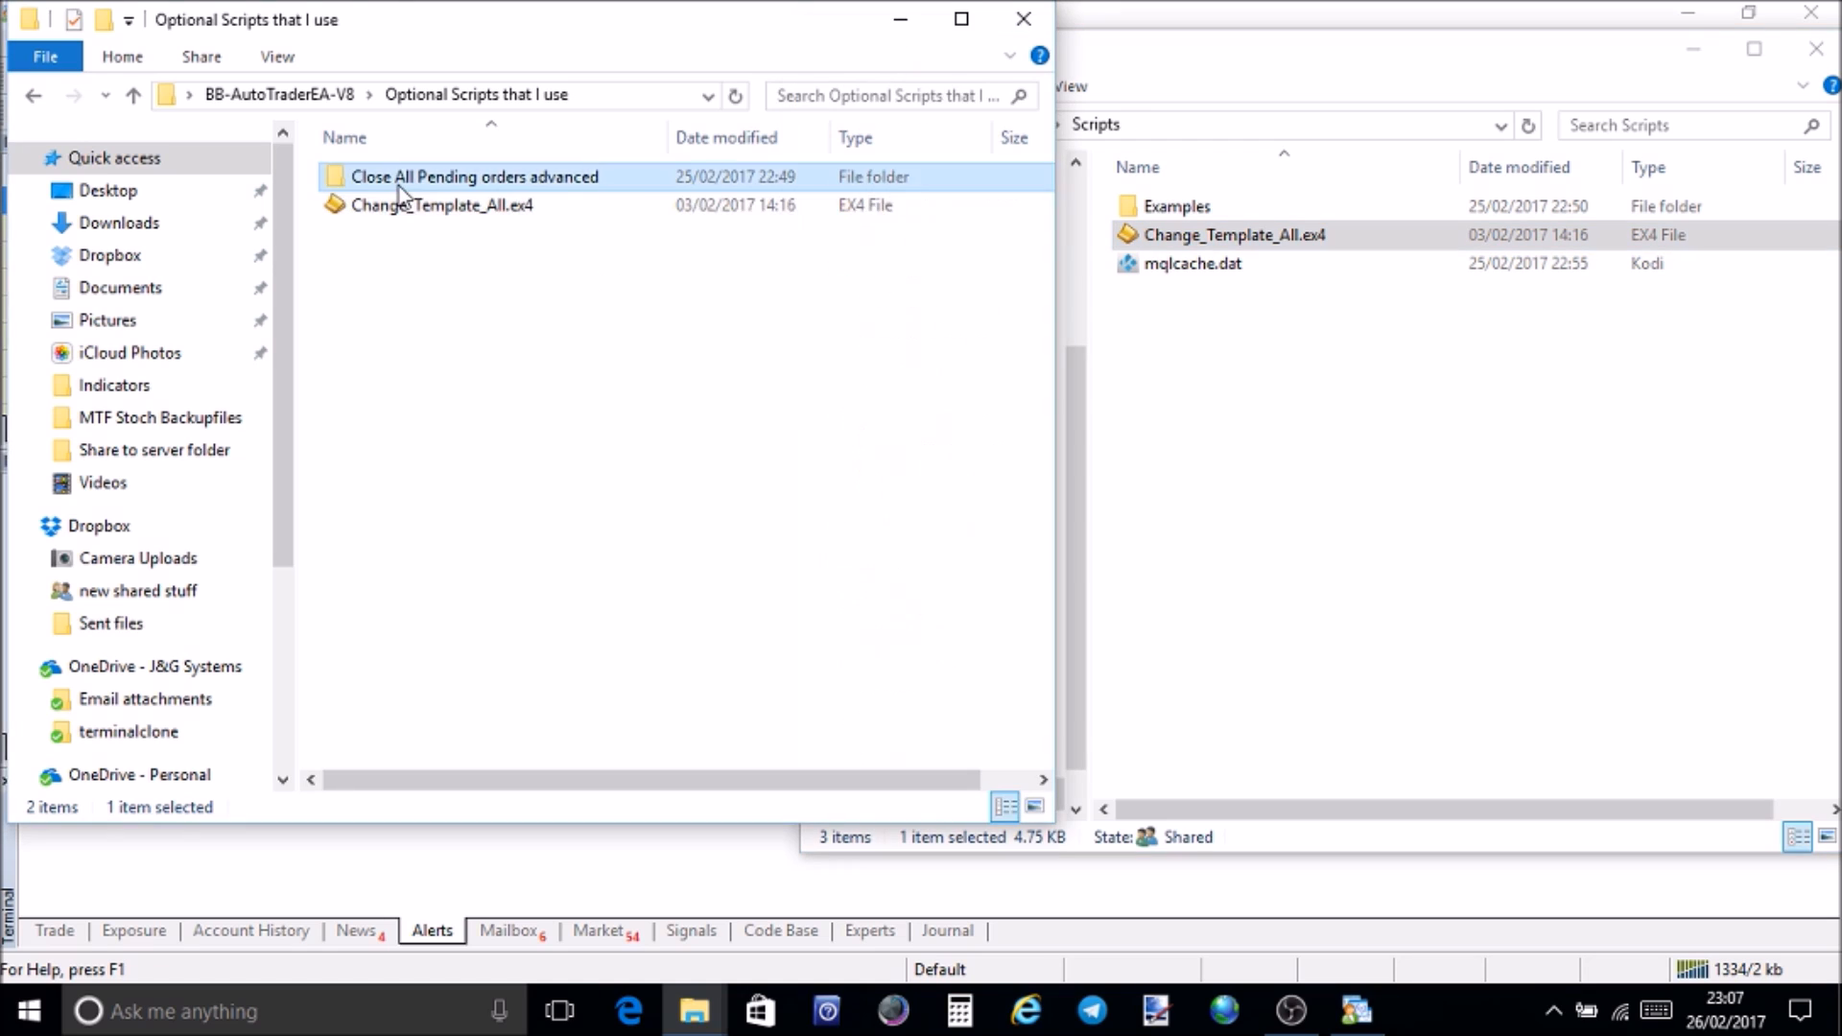
{"action": "left_click", "coordinate": [410, 167]}
{"action": "right_click", "coordinate": [412, 182]}
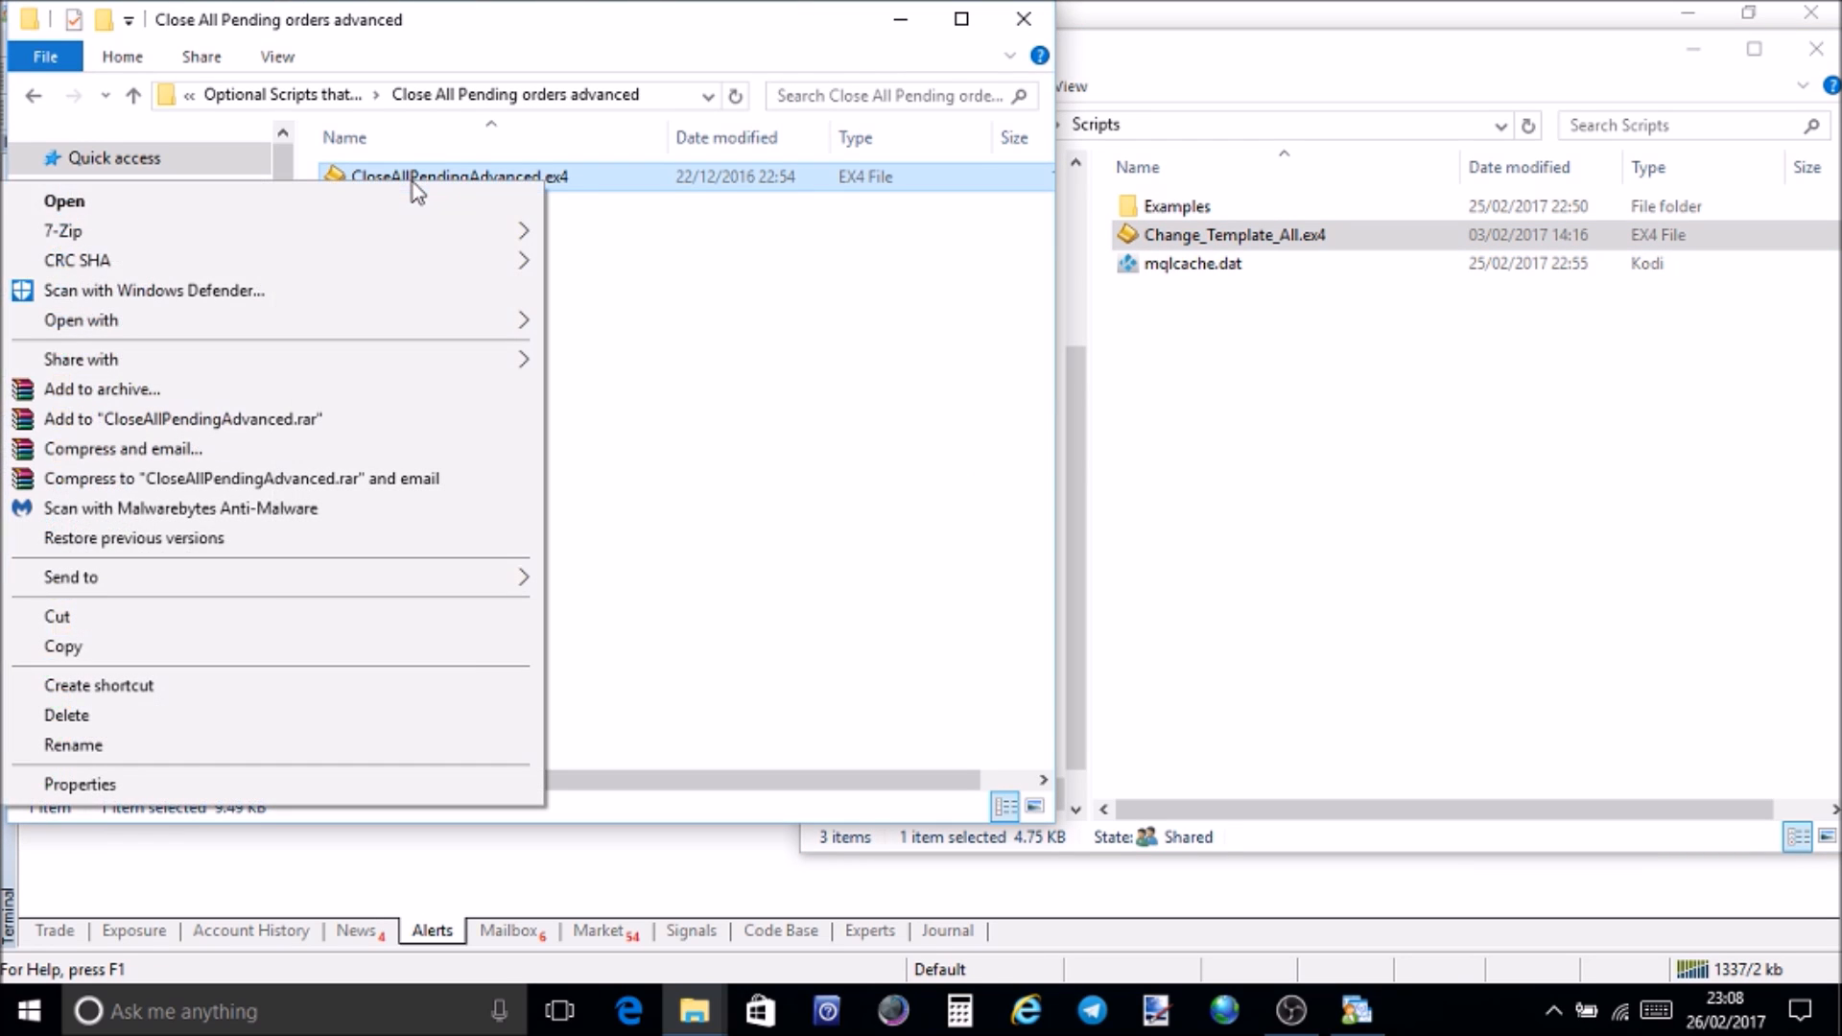
{"action": "left_click", "coordinate": [251, 645]}
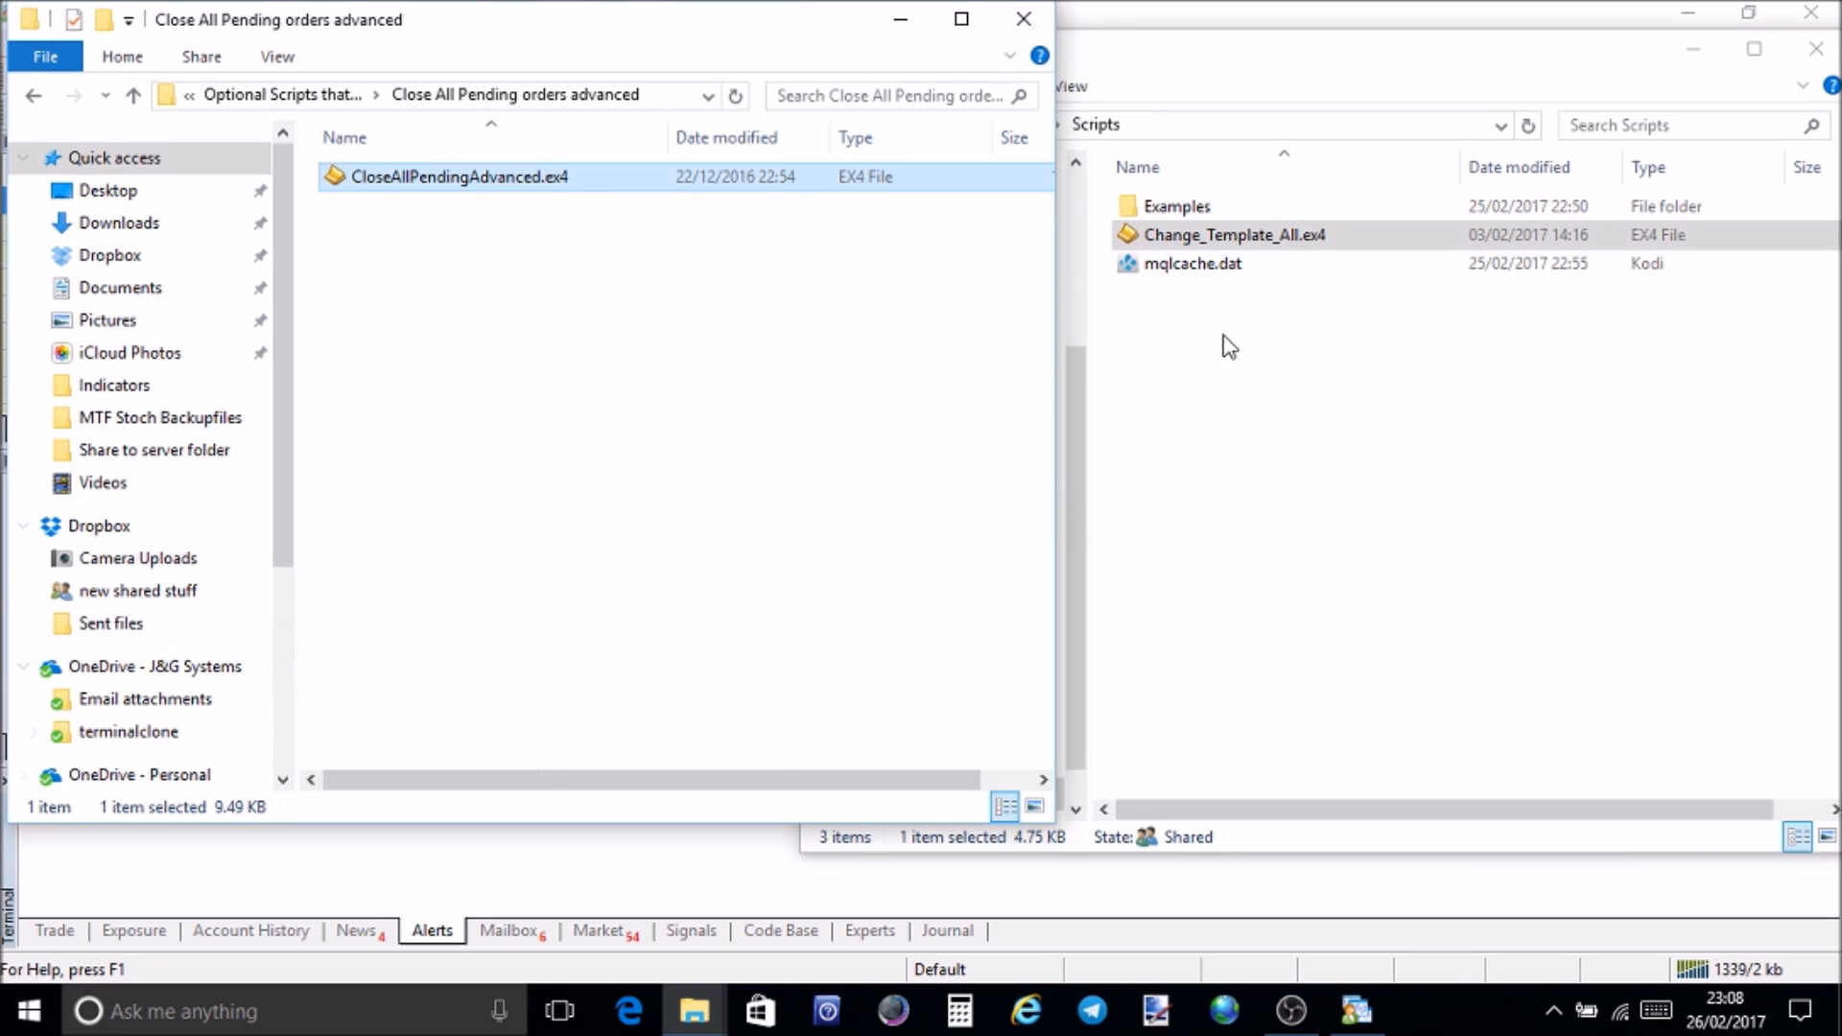
{"action": "right_click", "coordinate": [1222, 335]}
{"action": "left_click", "coordinate": [1078, 518]}
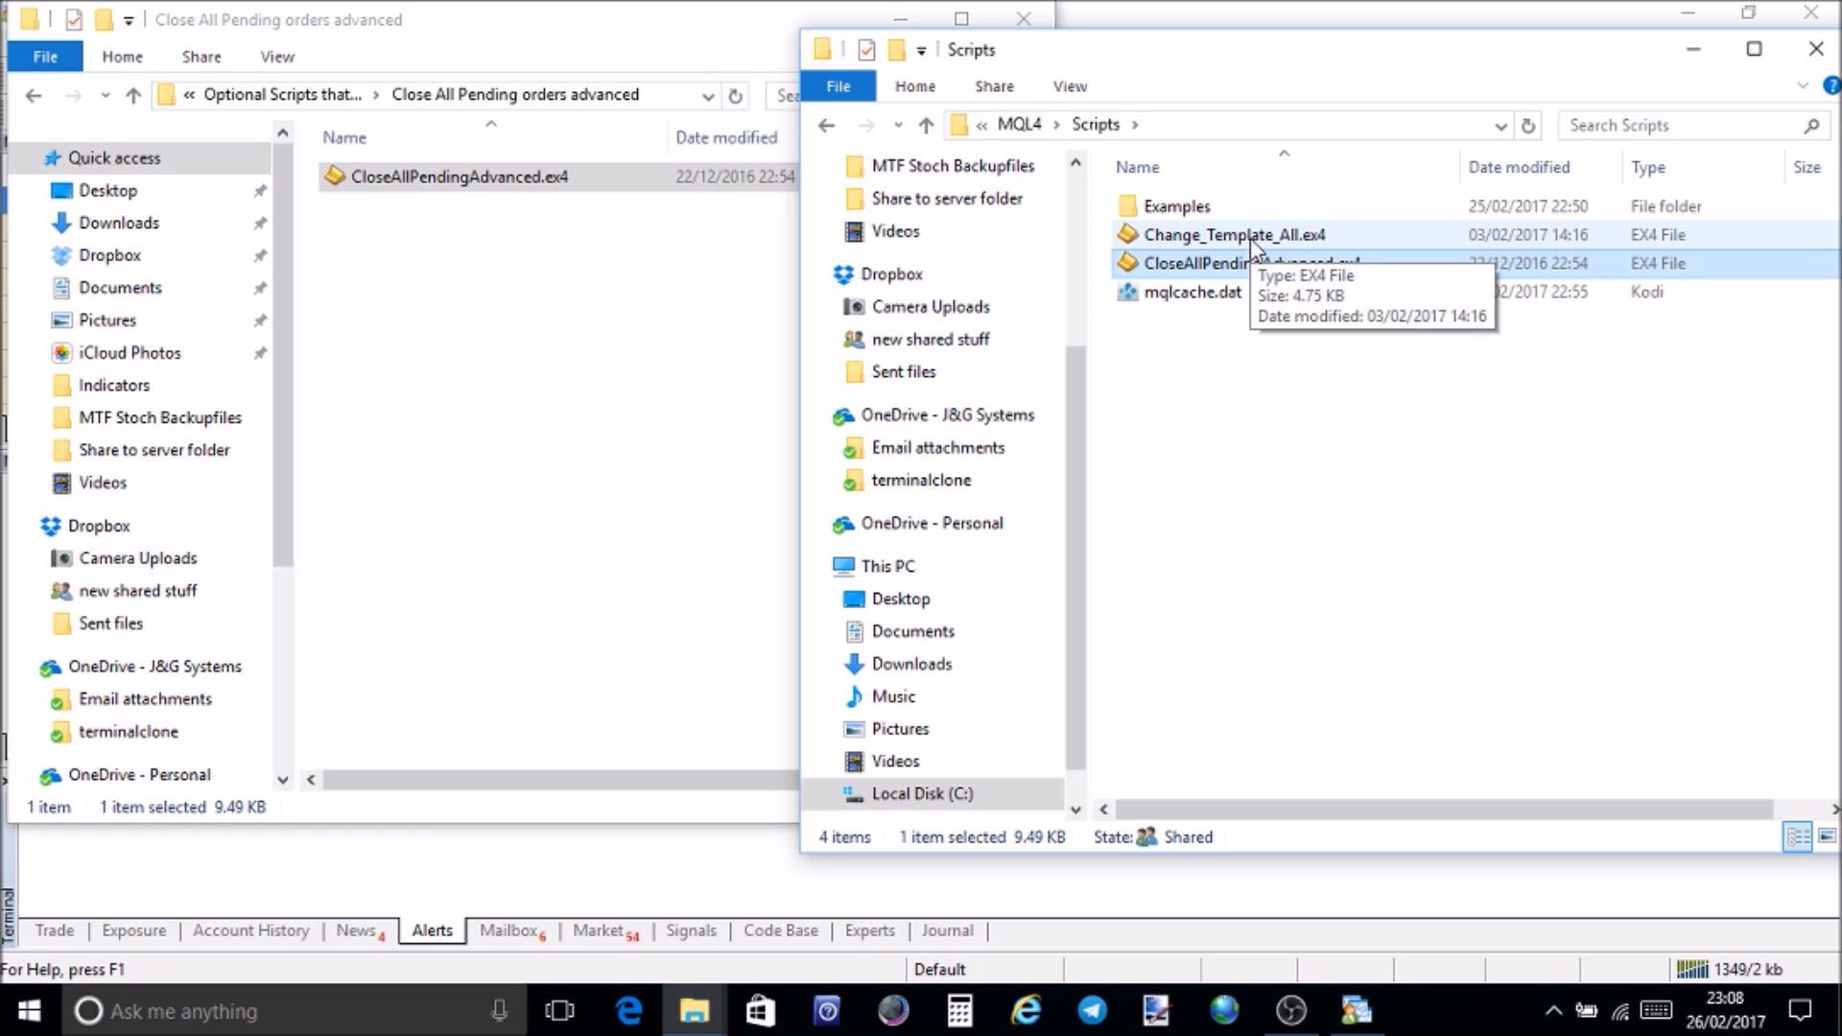
- Return to the BB-AutoTraderEA-V8 folder and close its window, and go back up to MQL4 in the data folder window
{"action": "left_click", "coordinate": [549, 387]}
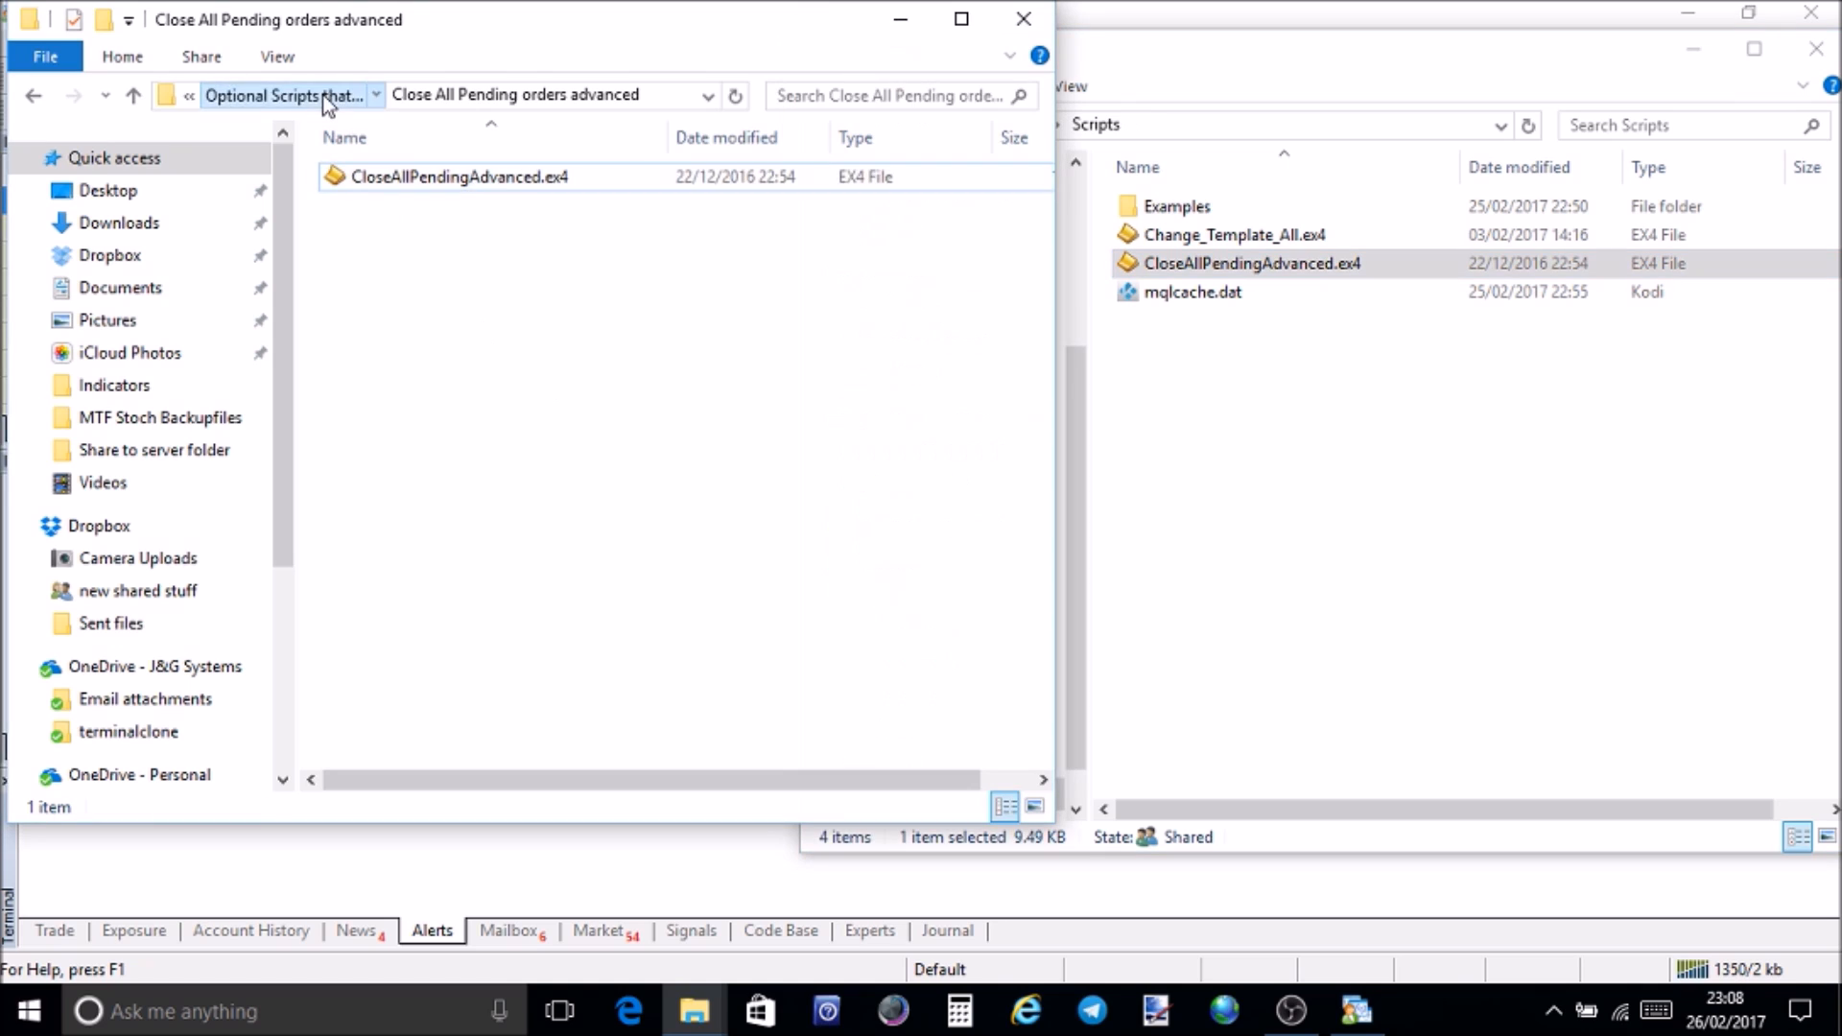
{"action": "left_click", "coordinate": [327, 96]}
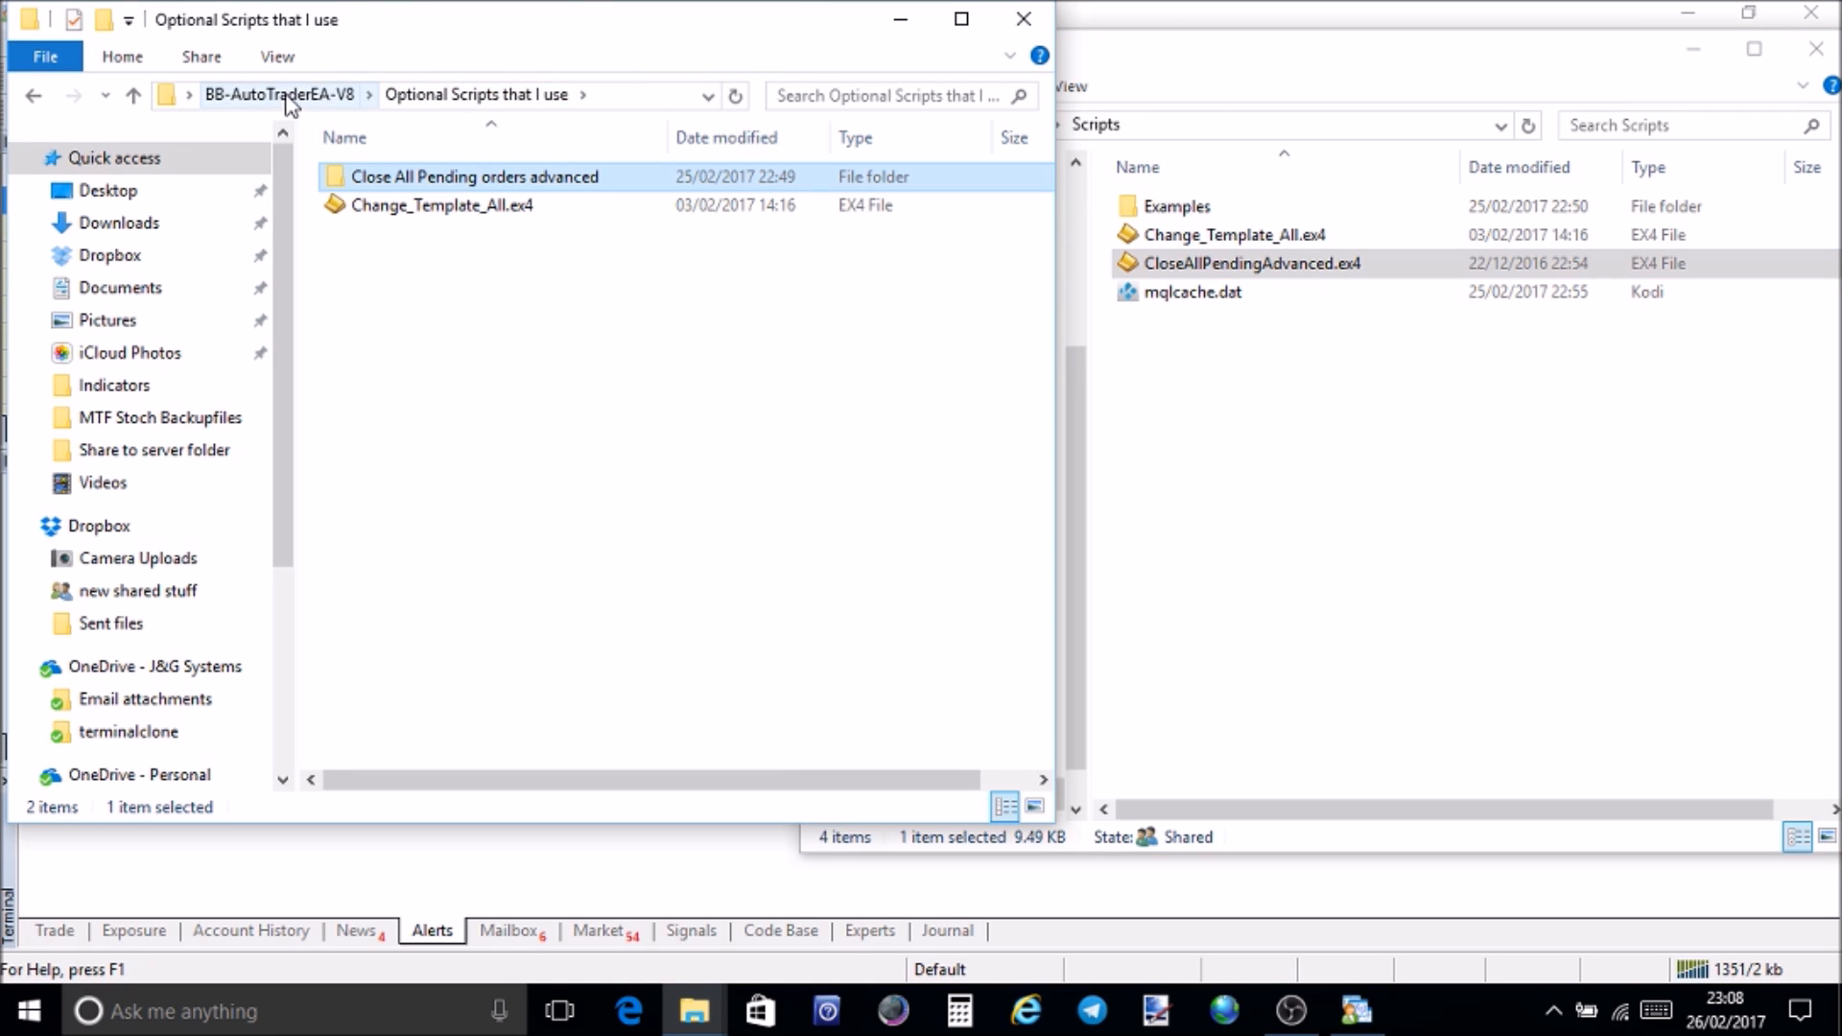
{"action": "left_click", "coordinate": [286, 96]}
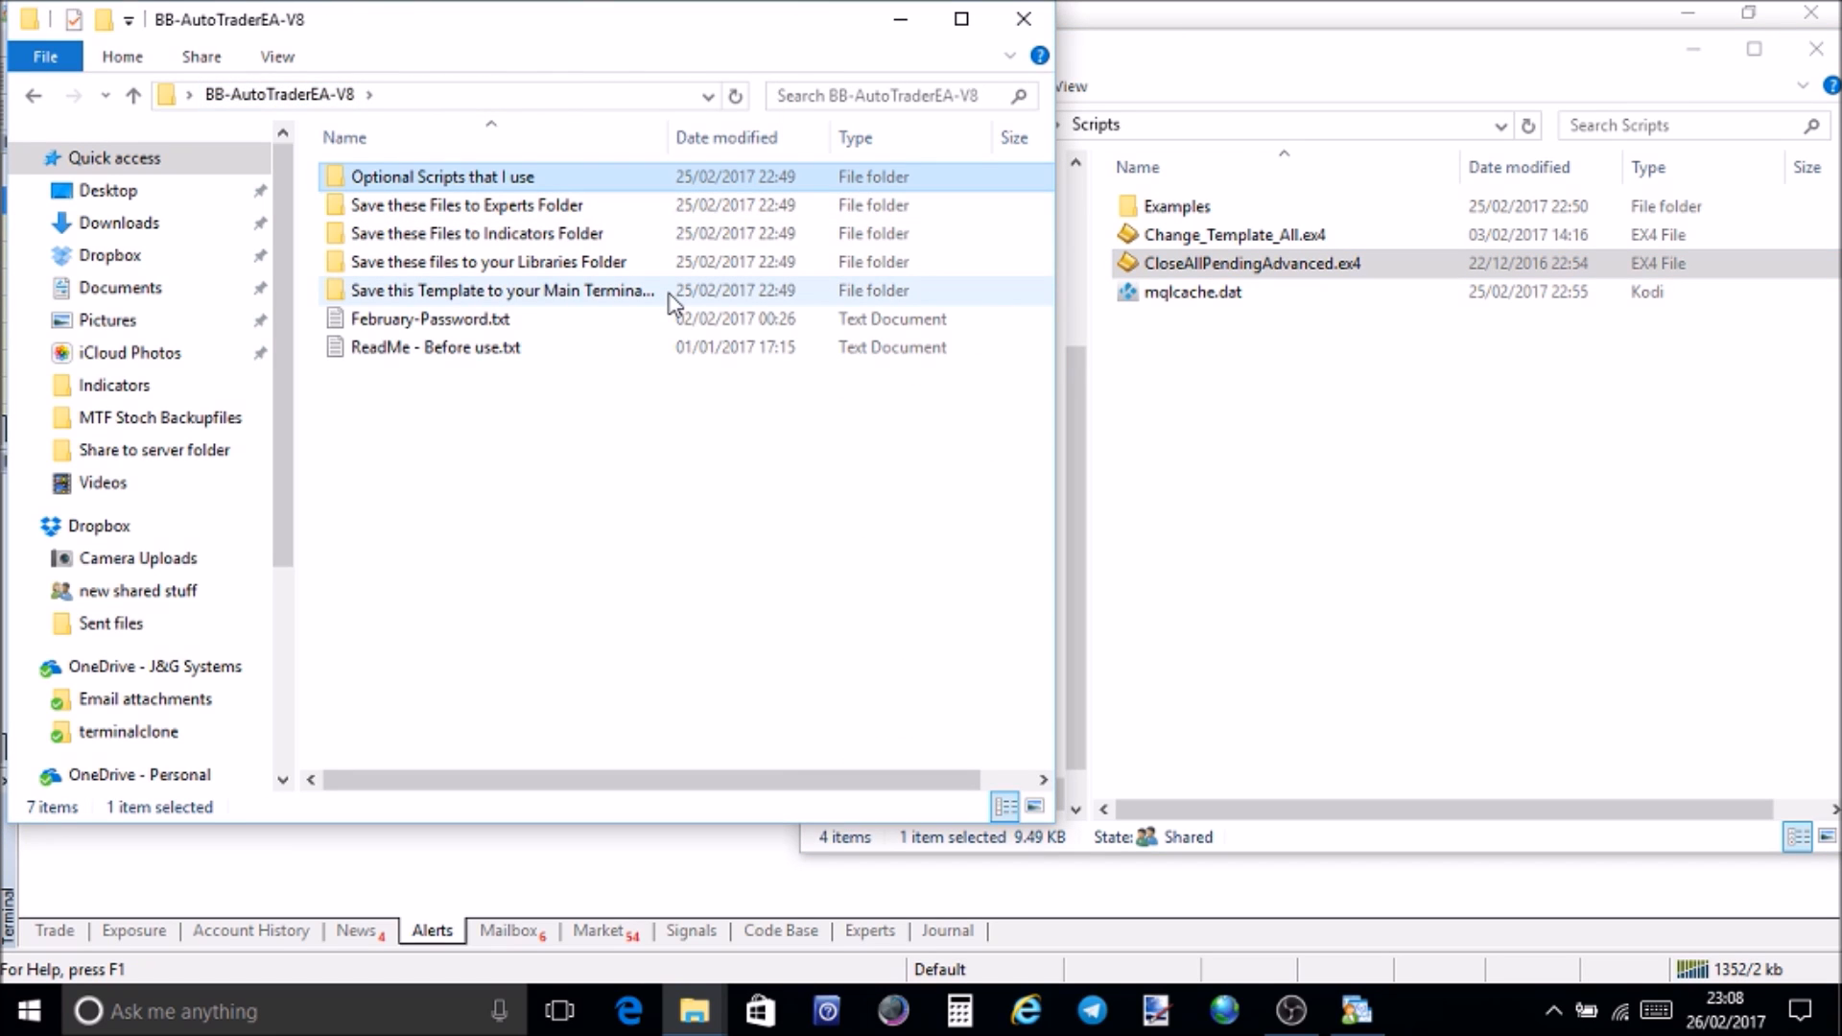
{"action": "left_click", "coordinate": [1028, 23]}
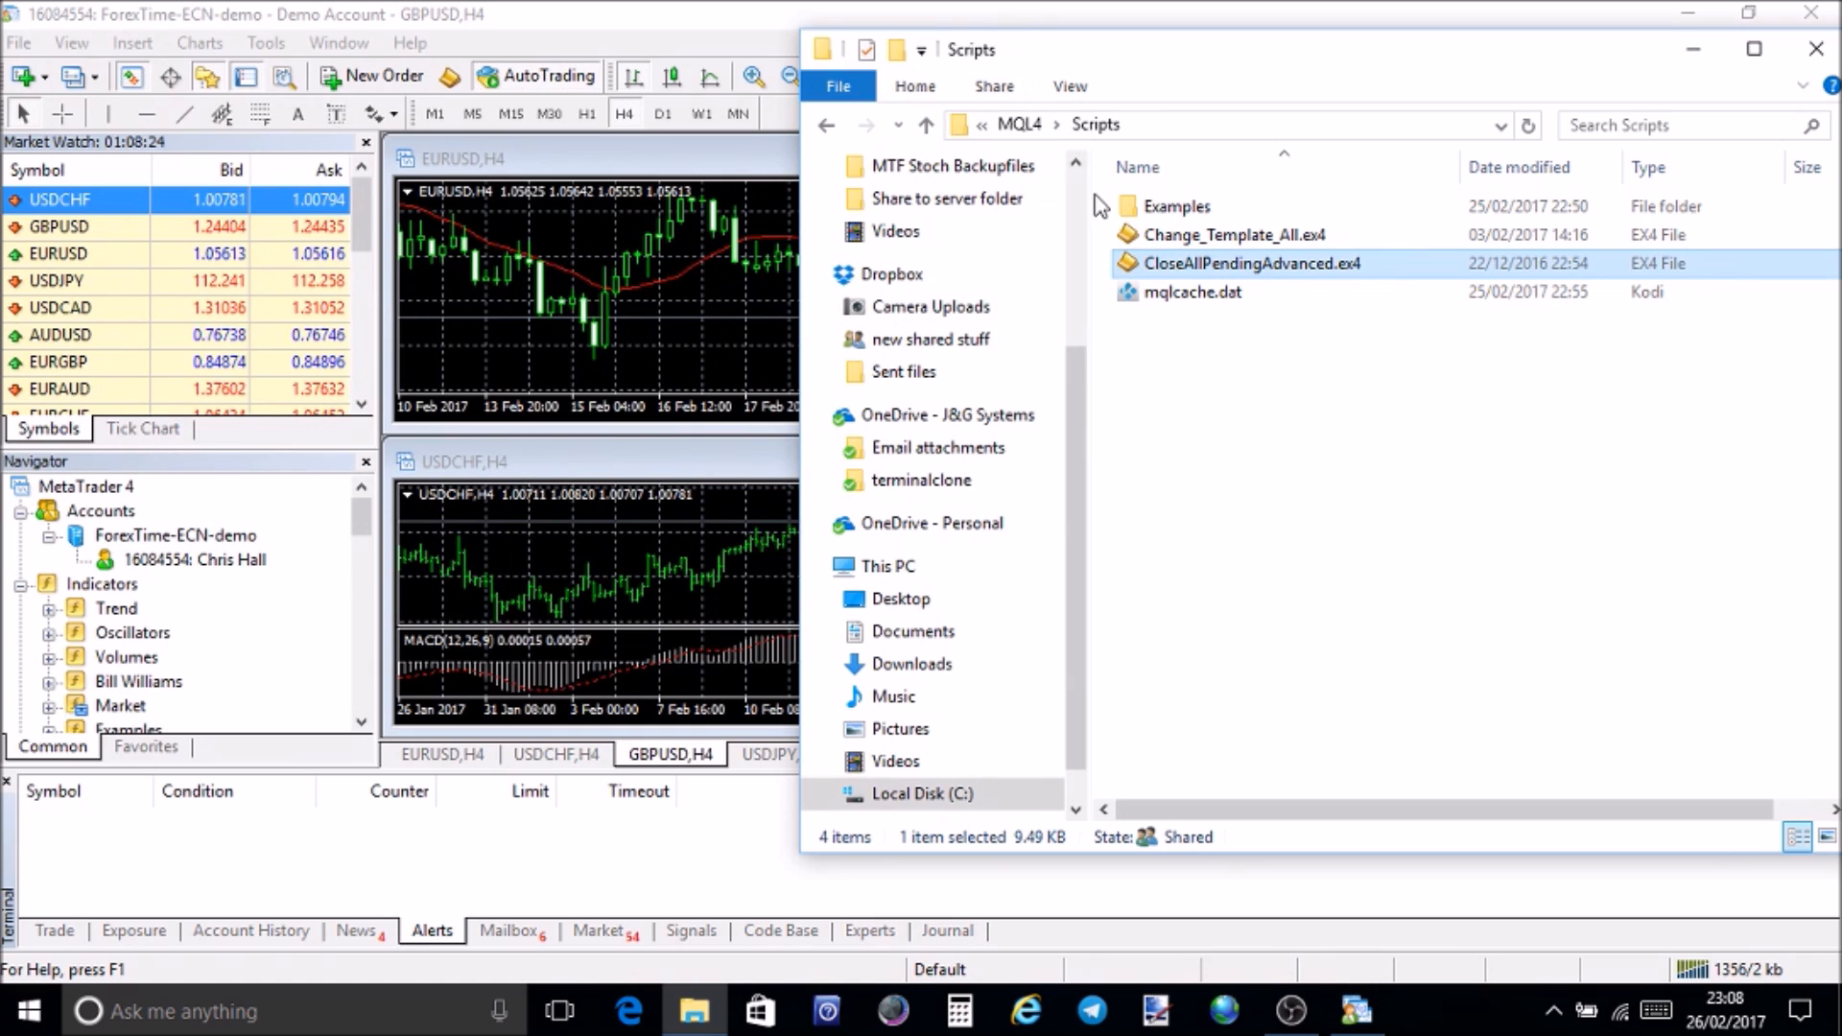
{"action": "left_click", "coordinate": [1018, 124]}
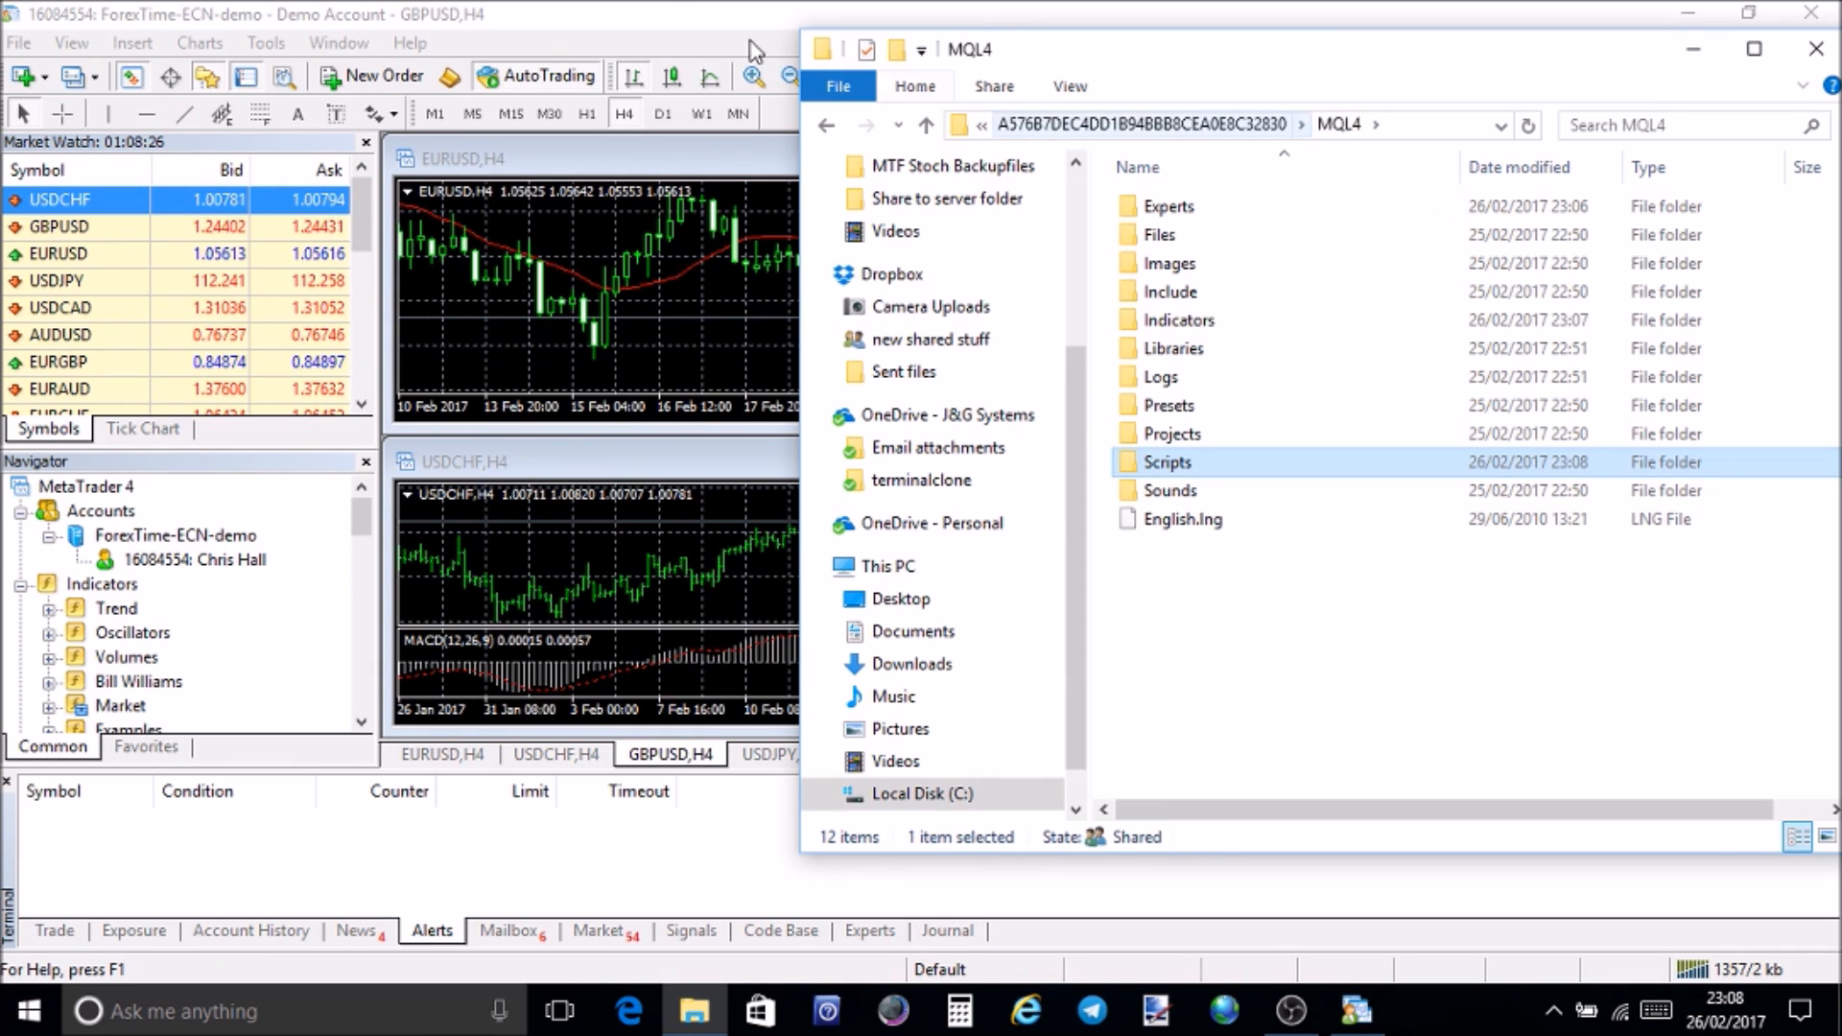
- Switch to MetaTrader 4, refresh the Navigator tree, and check it for the newly copied indicators, expert advisor and scripts
{"action": "left_click", "coordinate": [602, 165]}
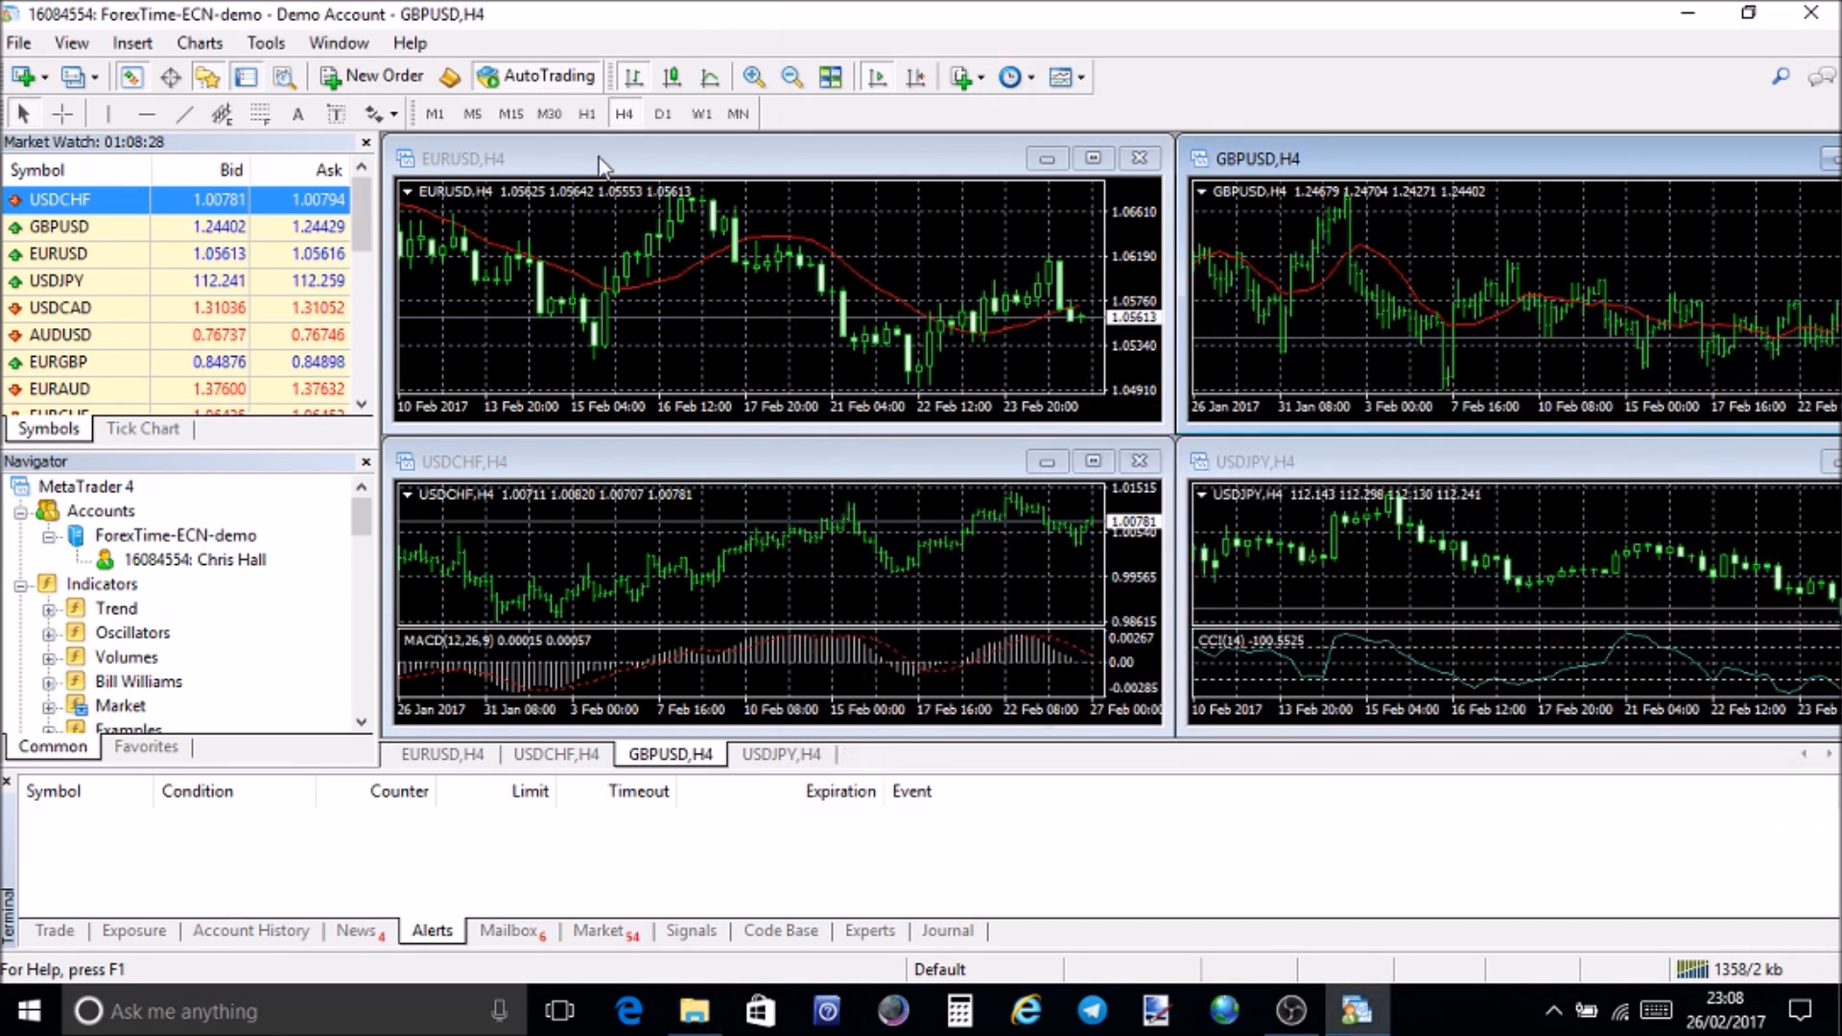
{"action": "left_click_drag", "start_coordinate": [364, 526], "coordinate": [372, 483]}
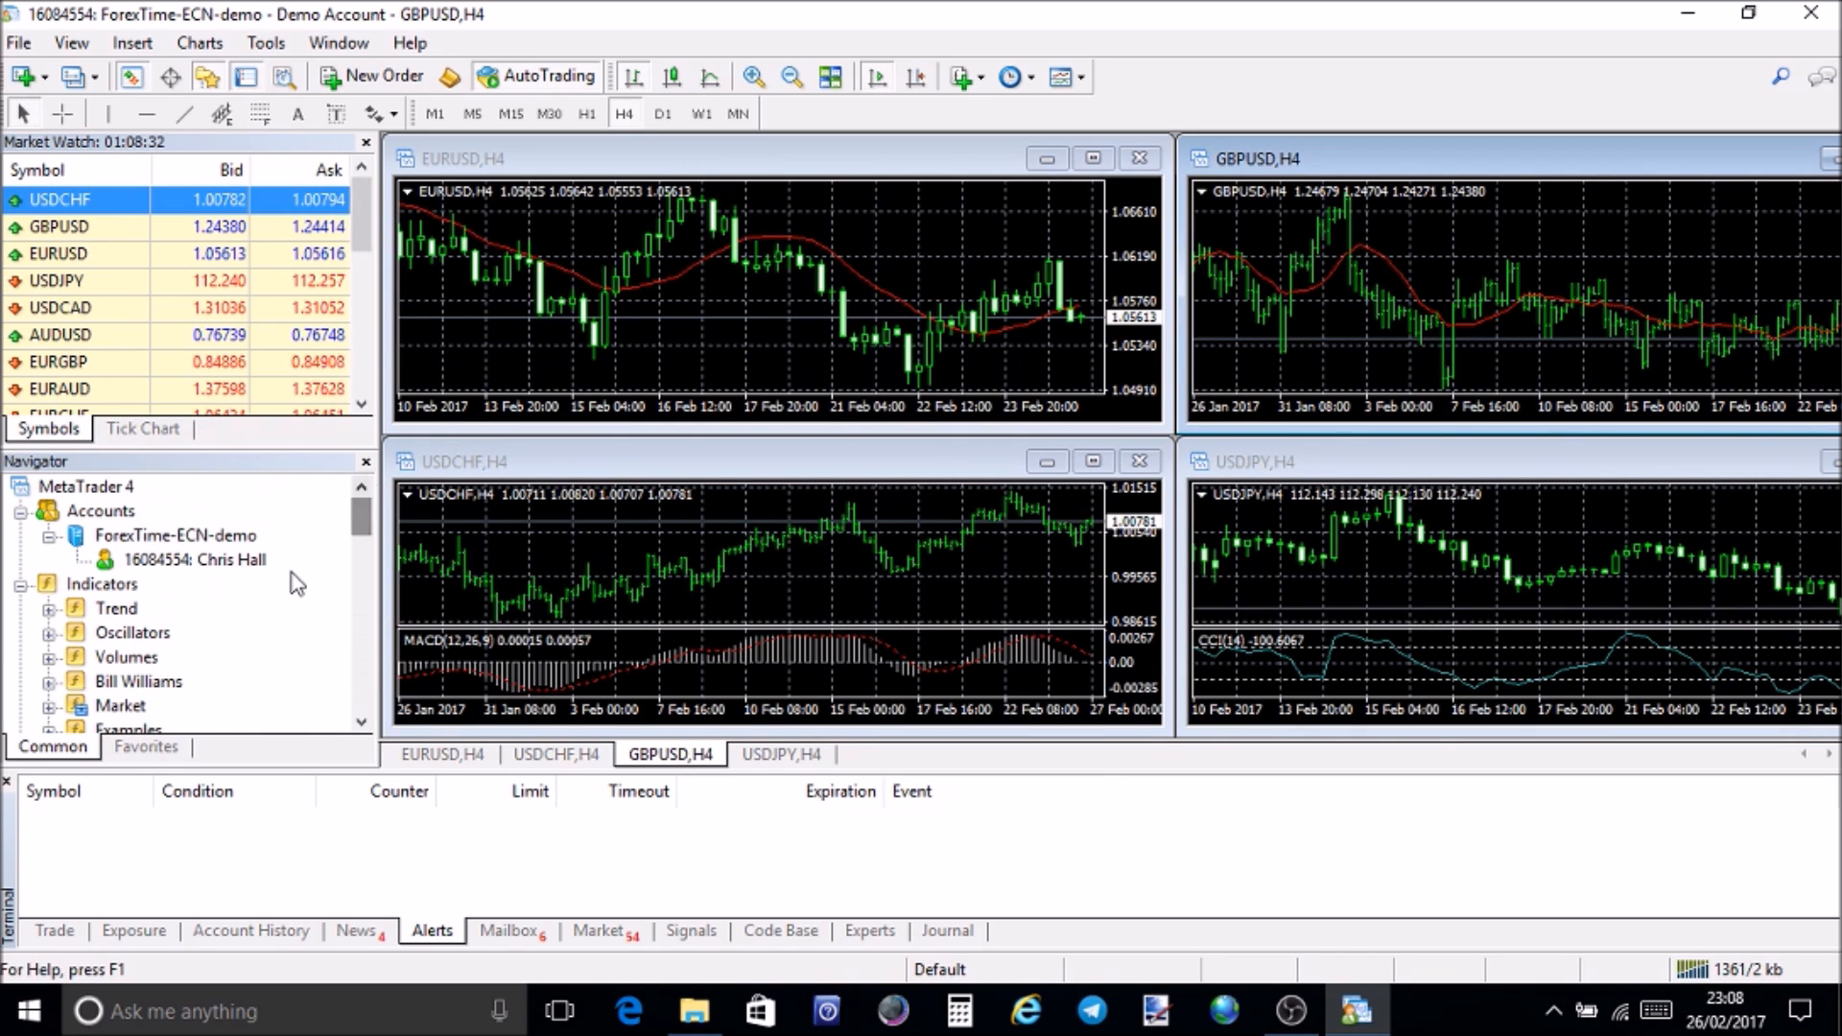
{"action": "right_click", "coordinate": [276, 618]}
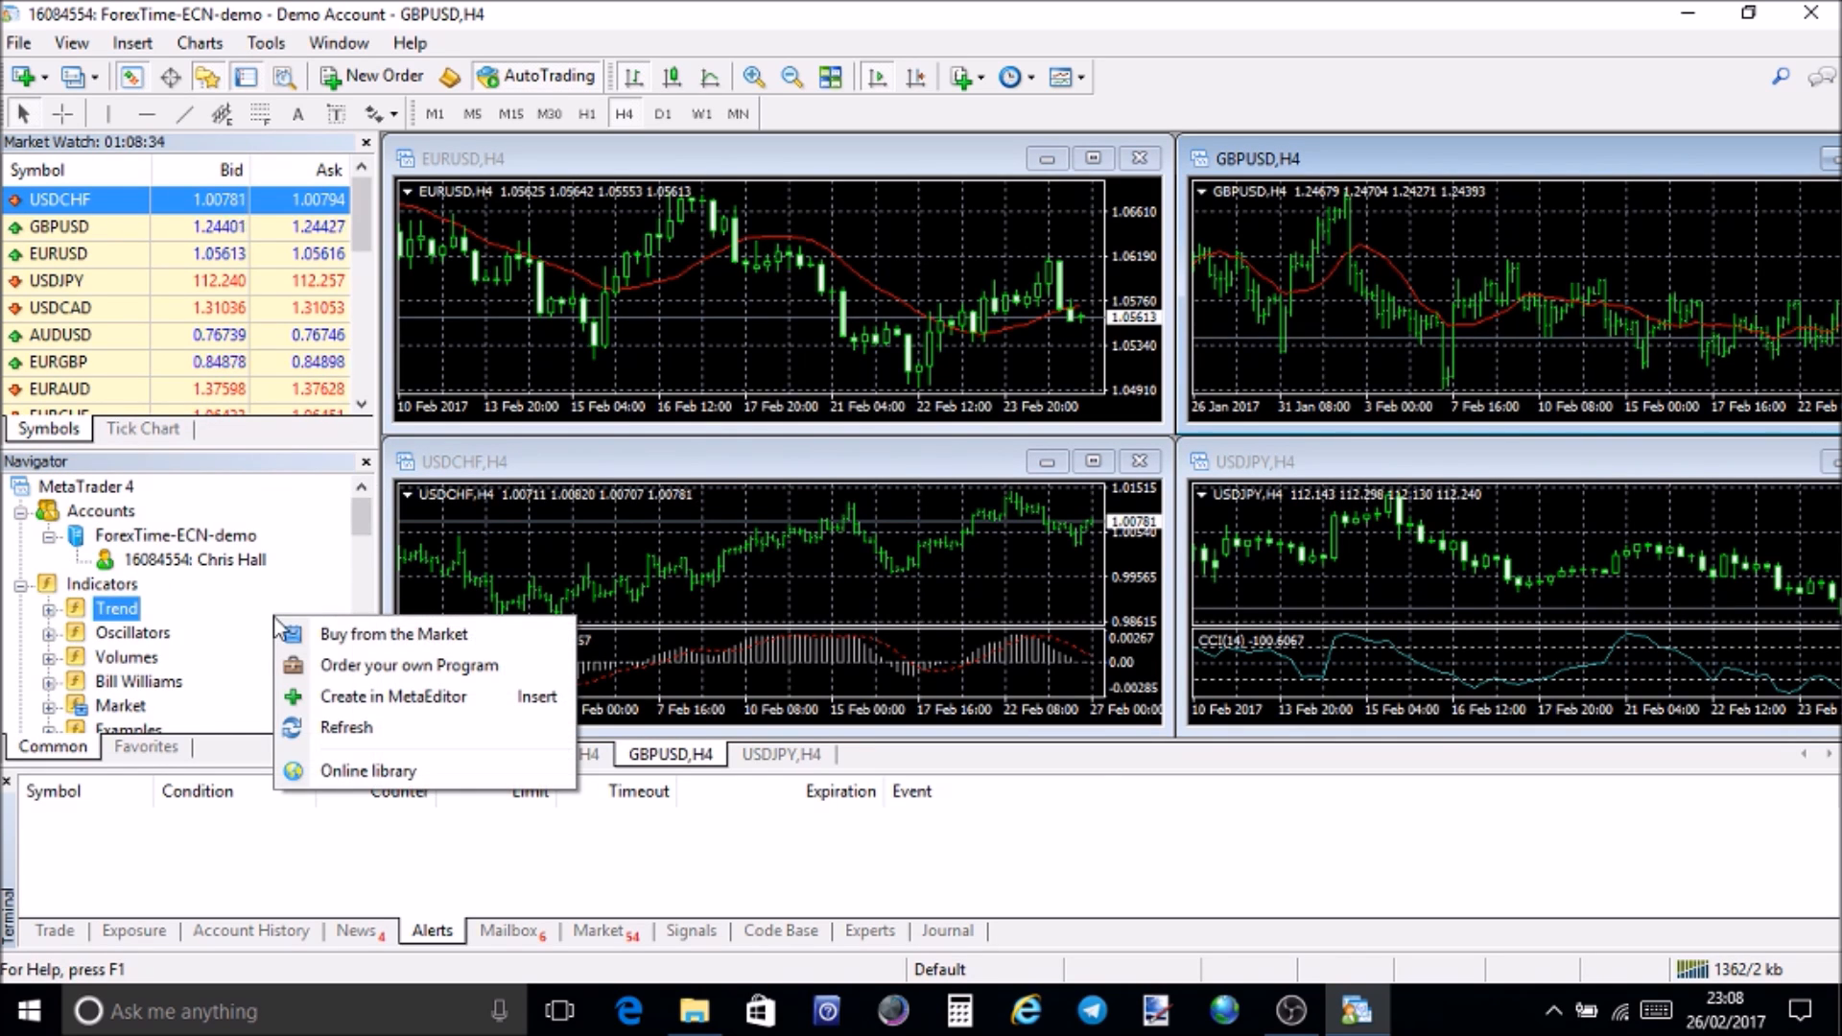
{"action": "left_click", "coordinate": [340, 728]}
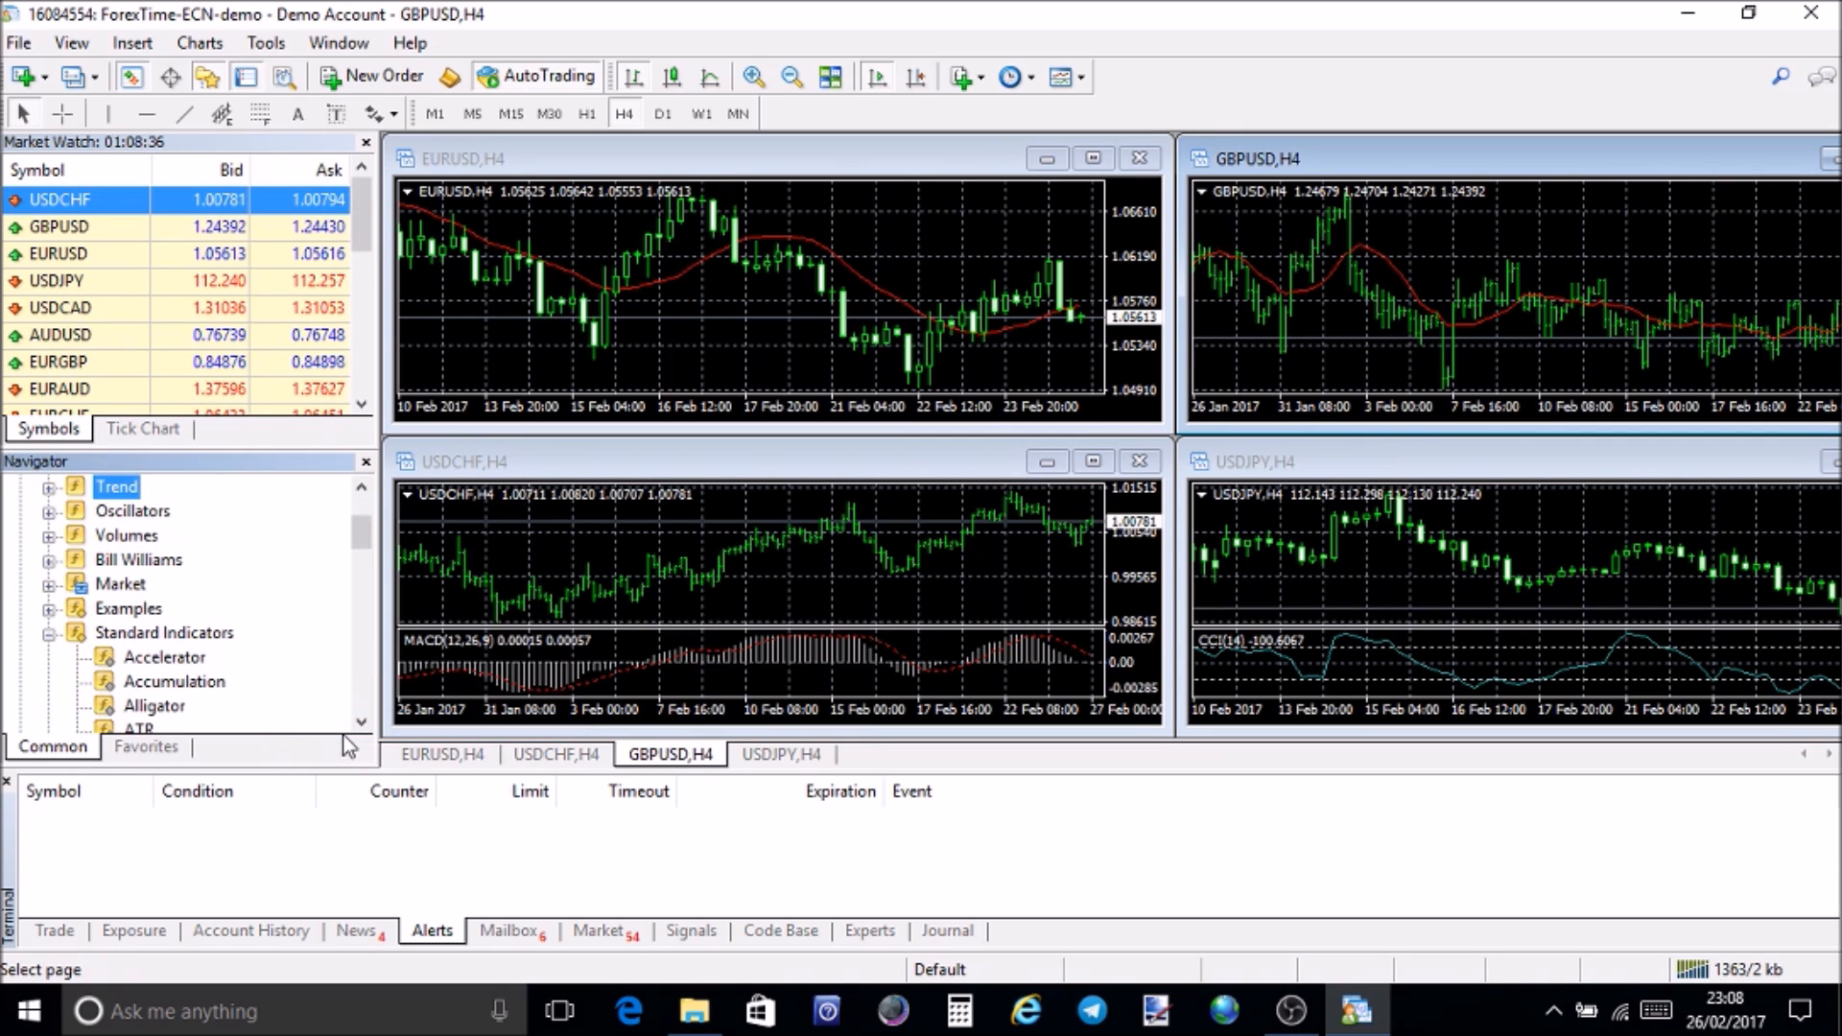
{"action": "left_click_drag", "start_coordinate": [361, 531], "coordinate": [366, 643]}
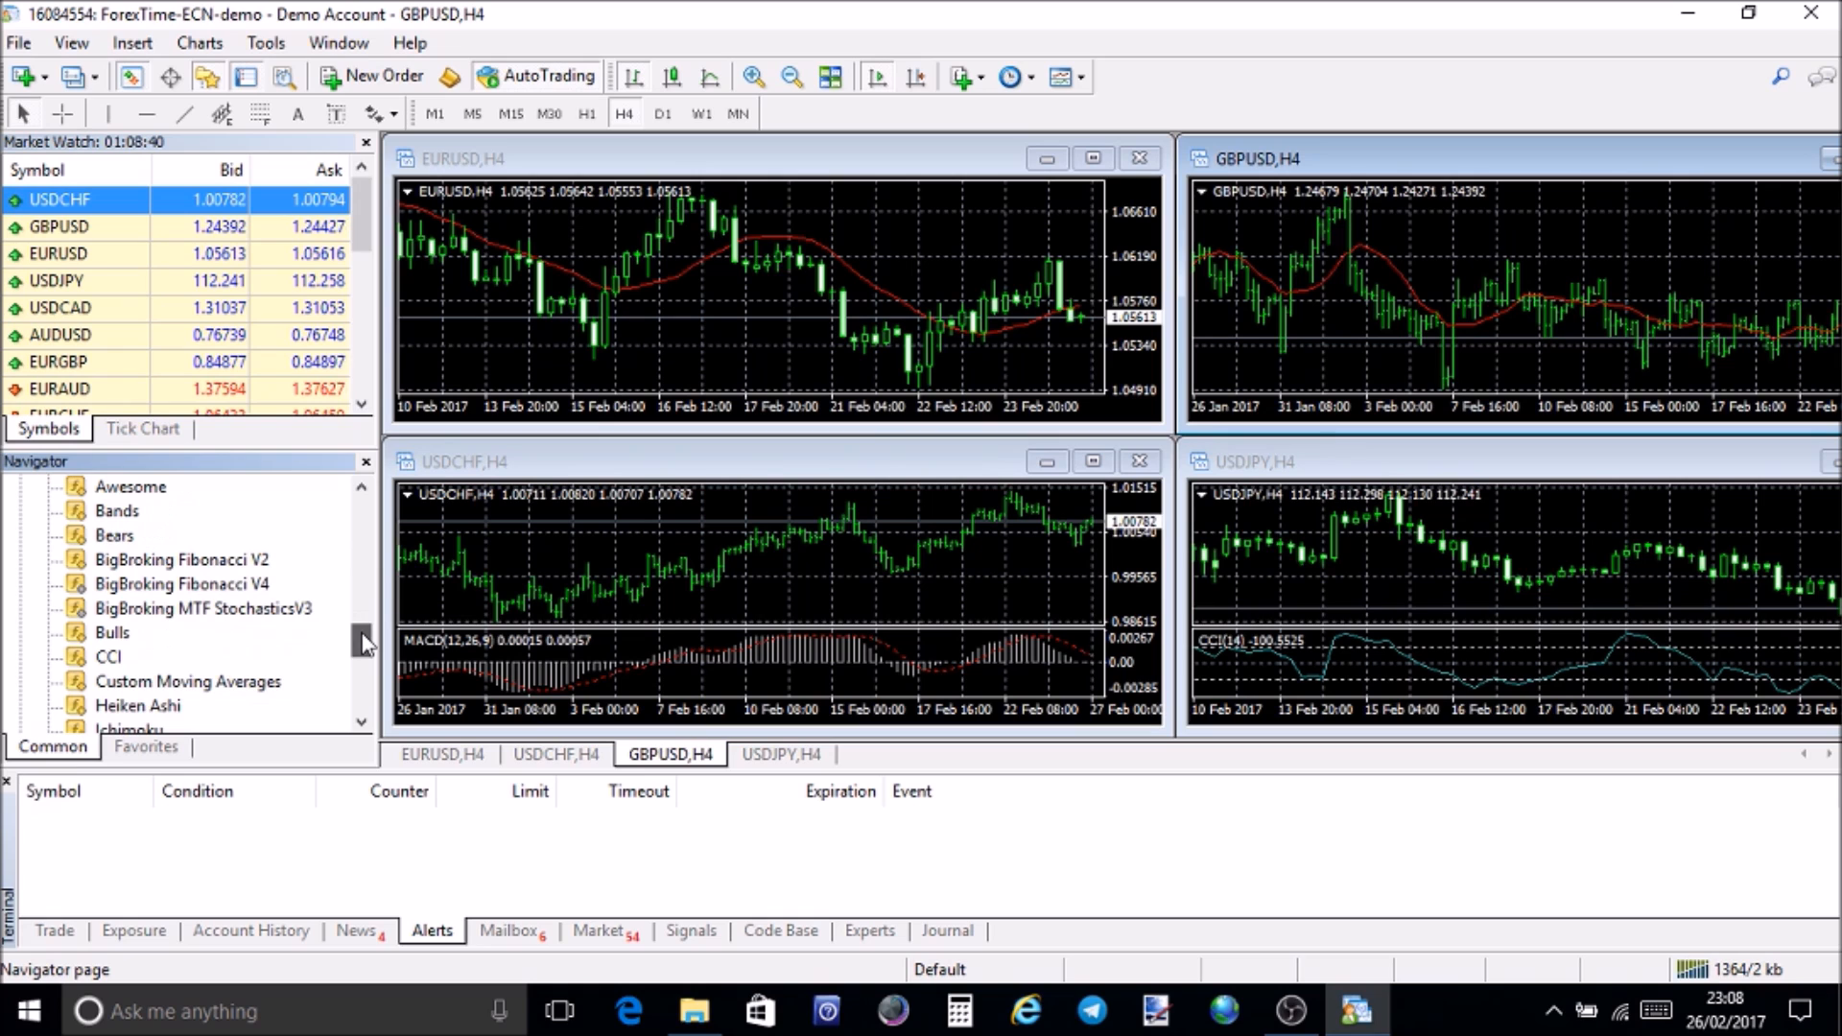
{"action": "left_click_drag", "start_coordinate": [369, 646], "coordinate": [368, 702]}
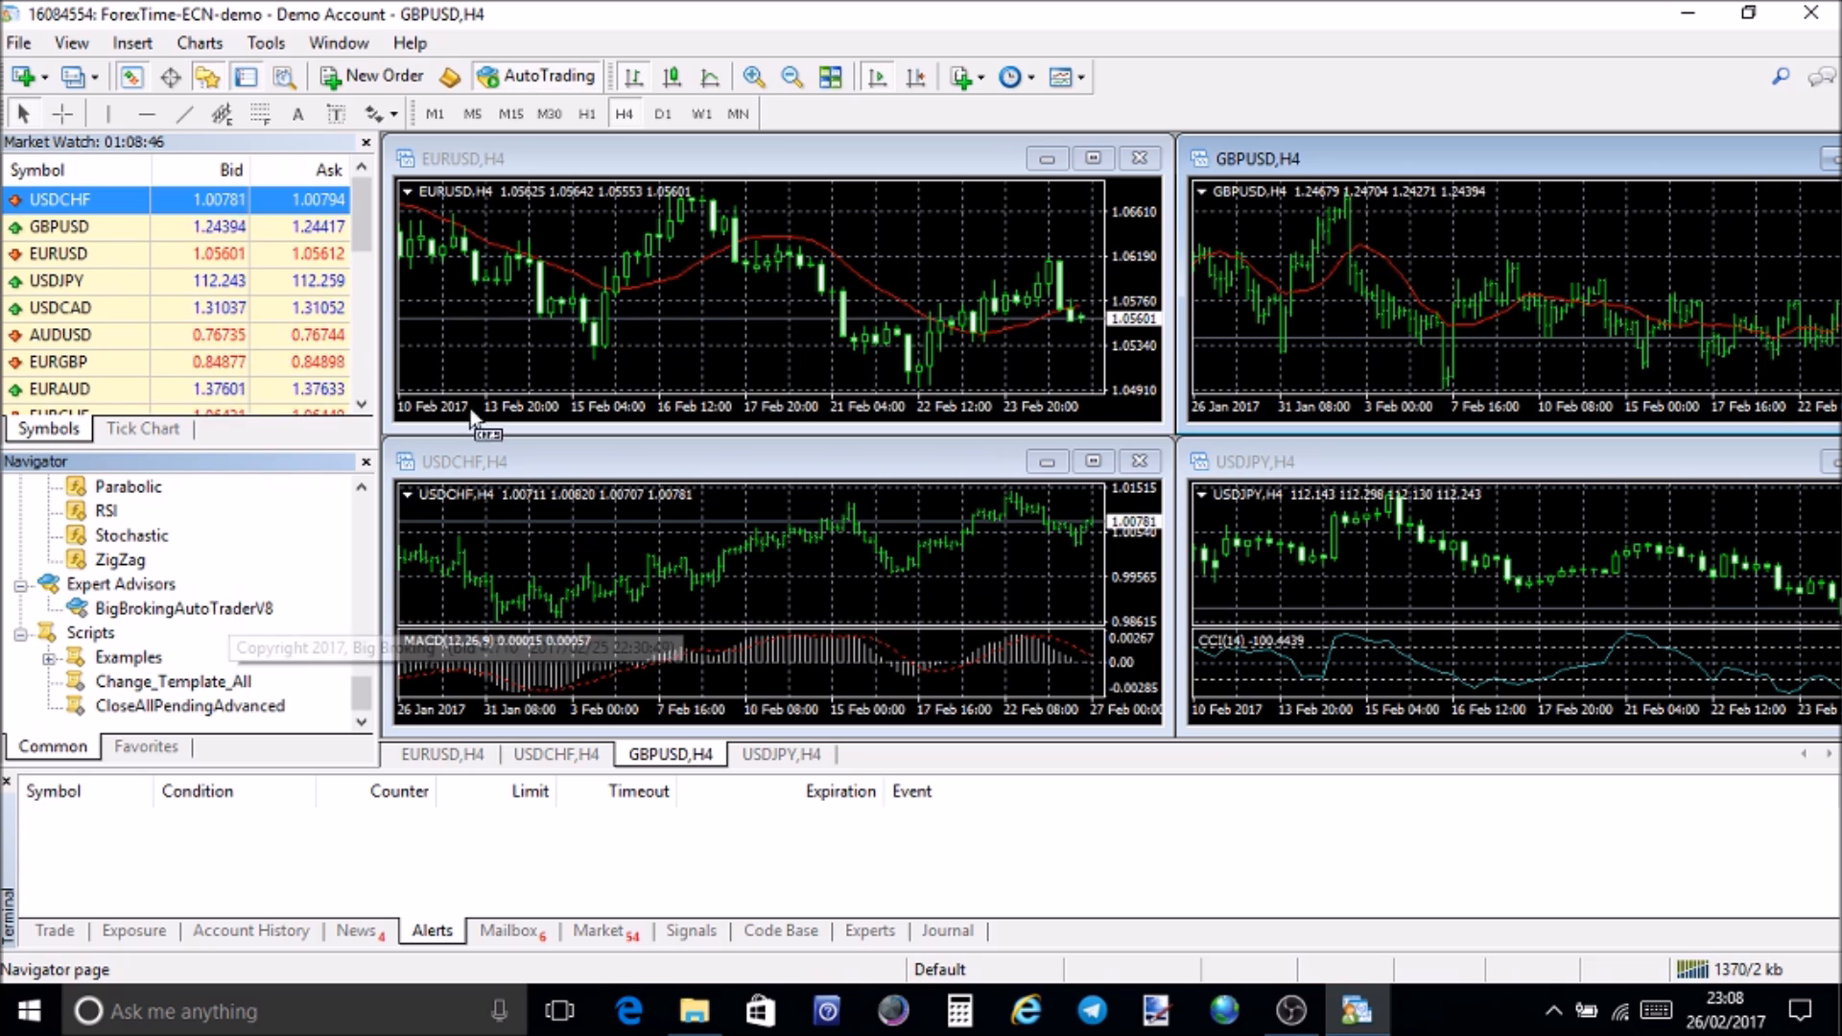
- Apply the BigBrokingAutoTraderV8 template to the EURUSD,H4 chart and maximize that chart
{"action": "left_click", "coordinate": [672, 312]}
{"action": "right_click", "coordinate": [677, 328]}
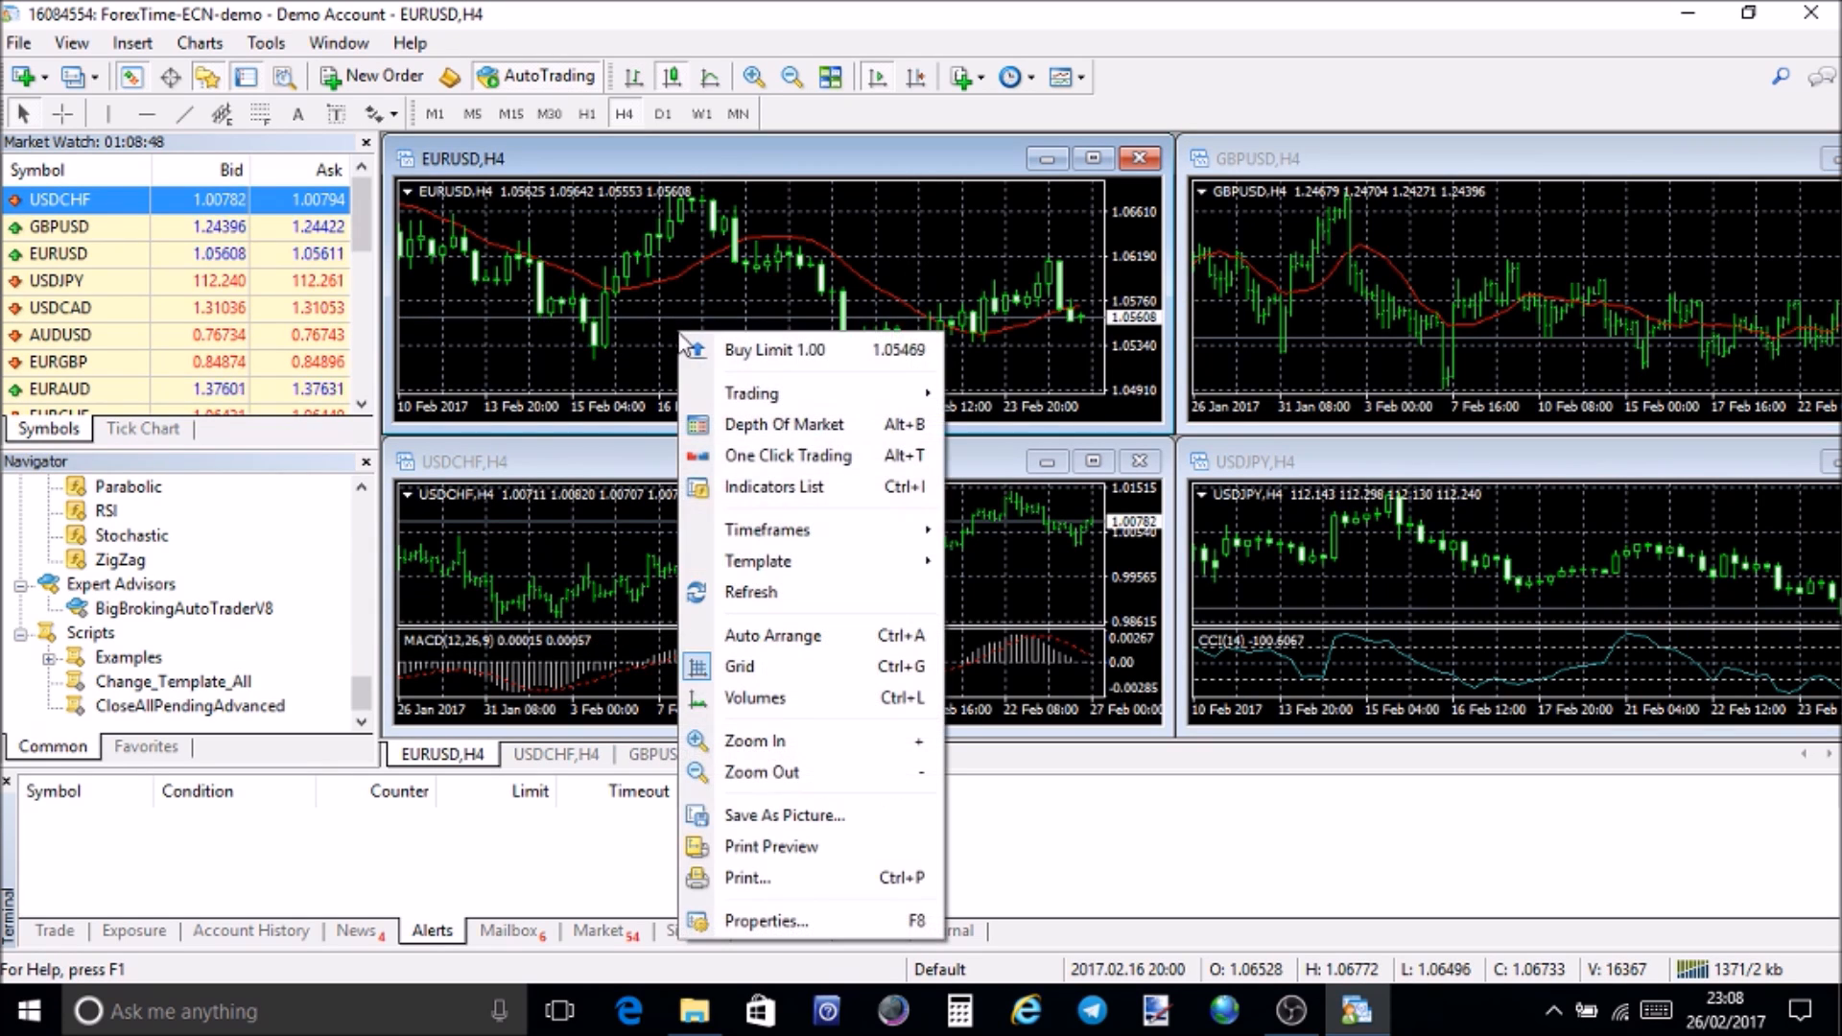
{"action": "mouse_move", "coordinate": [758, 561]}
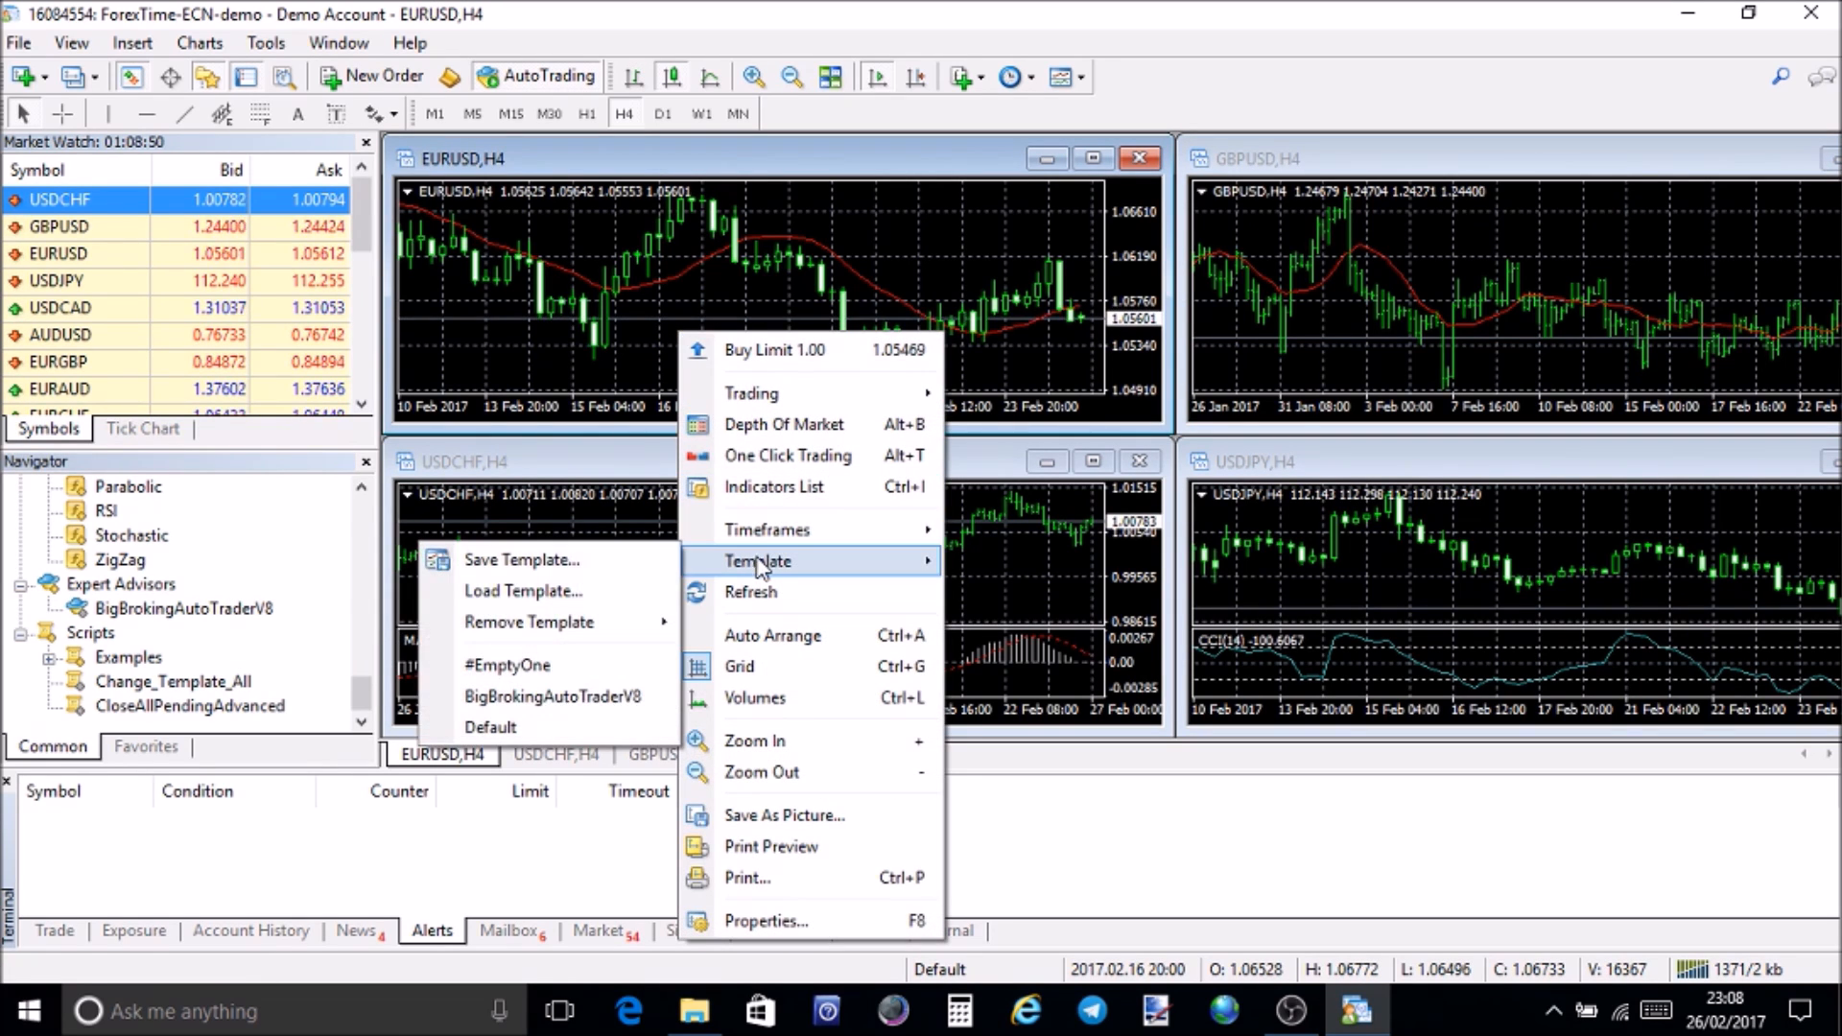
{"action": "left_click", "coordinate": [602, 705]}
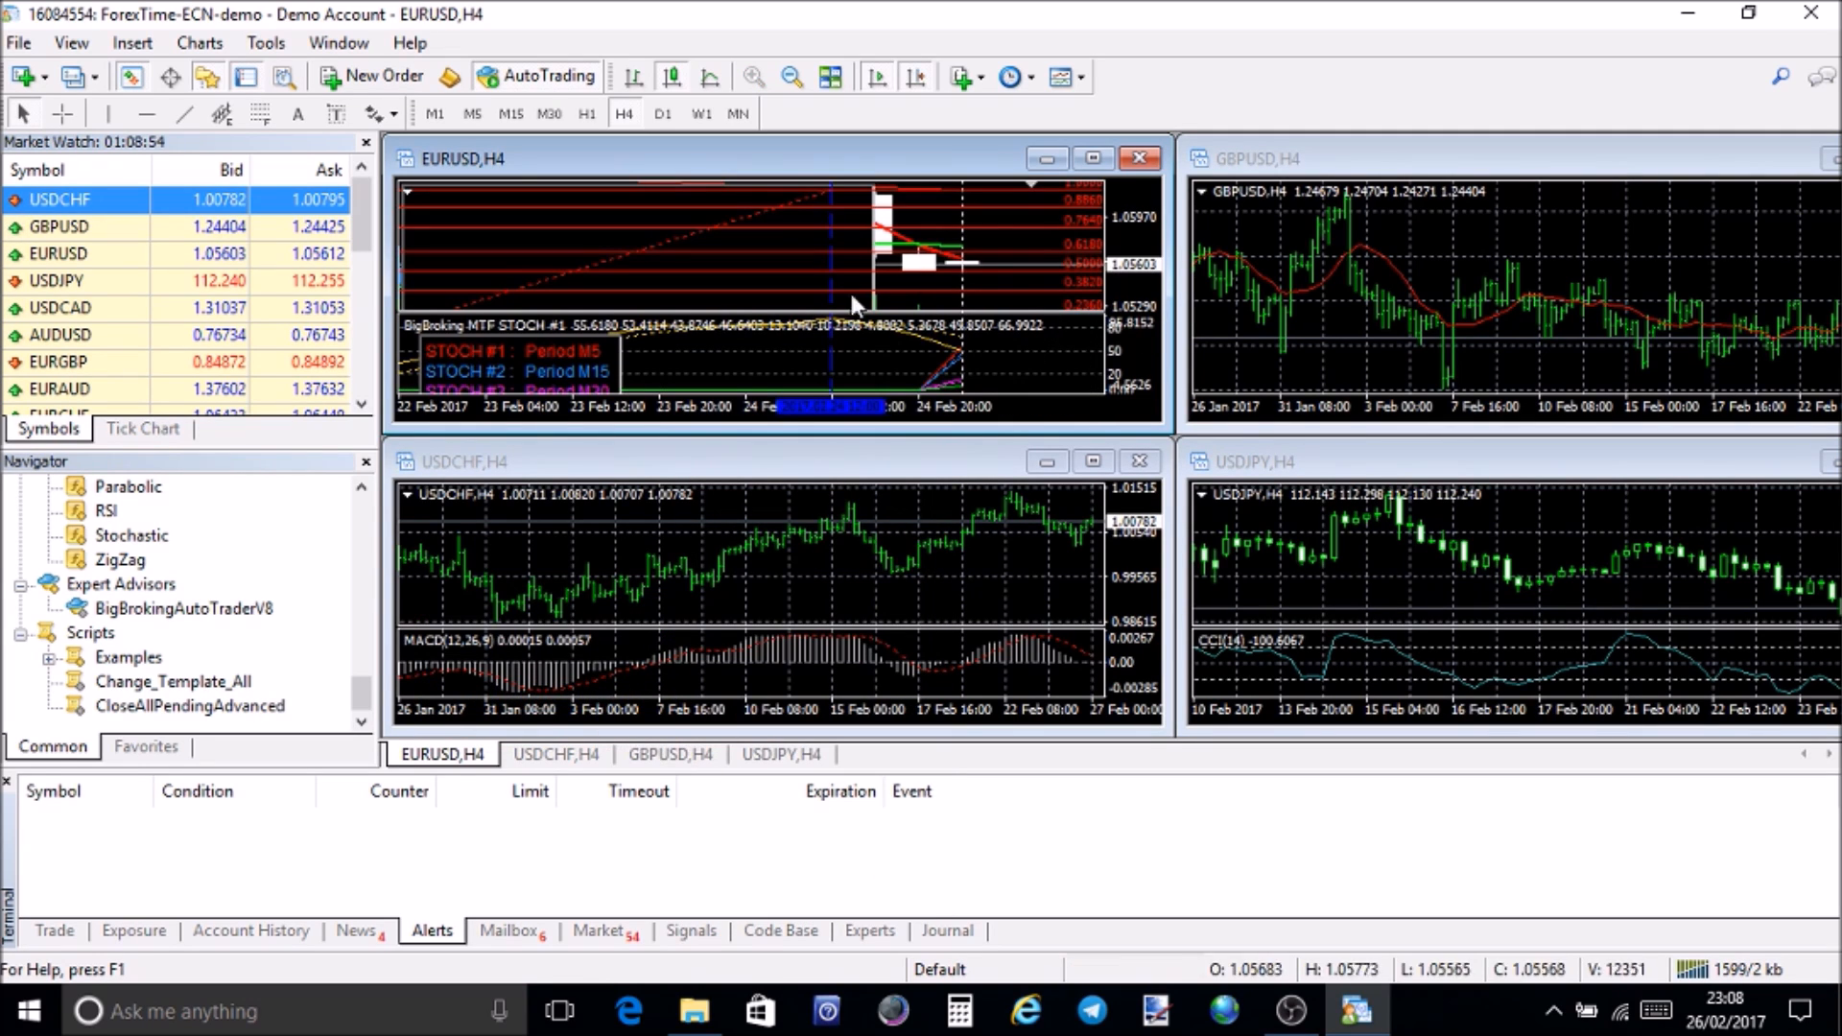
{"action": "left_click", "coordinate": [1097, 161]}
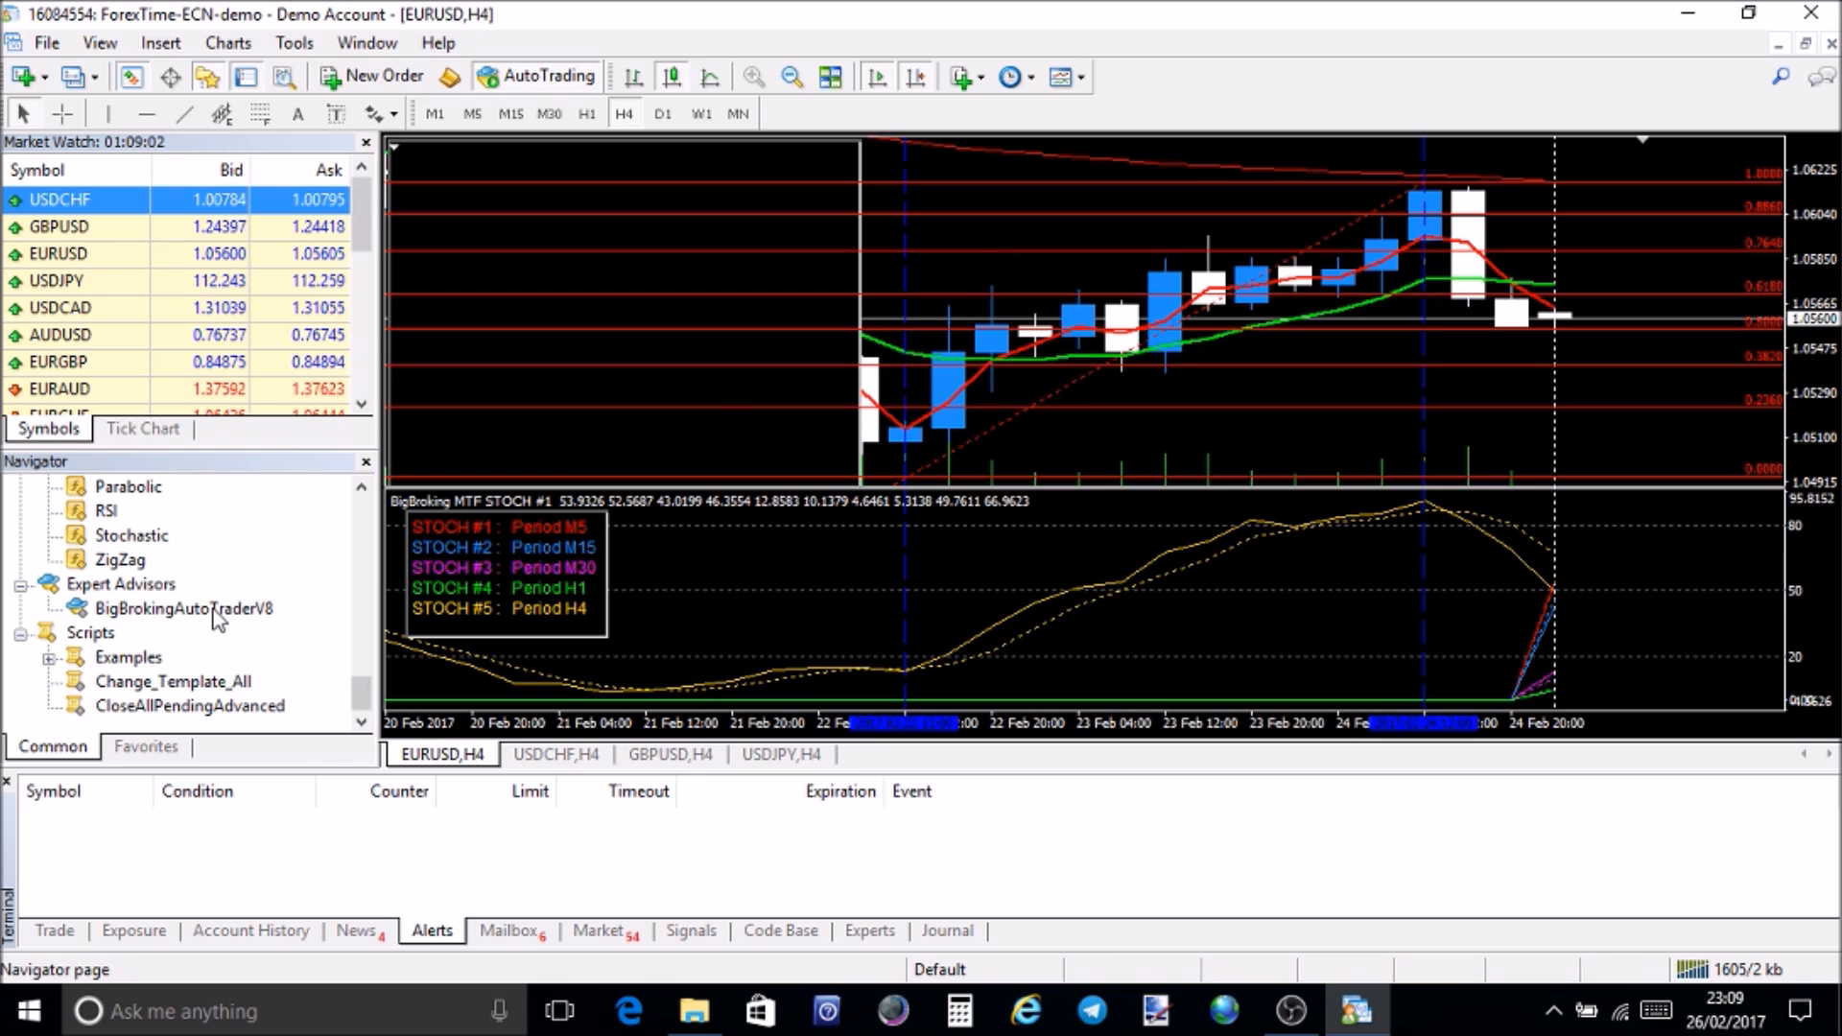
- Attach the BigBrokingAutoTraderV8 expert advisor to the EURUSD,H4 chart and enter the licence key in its LicenseKey input
{"action": "left_click_drag", "start_coordinate": [215, 614], "coordinate": [735, 434]}
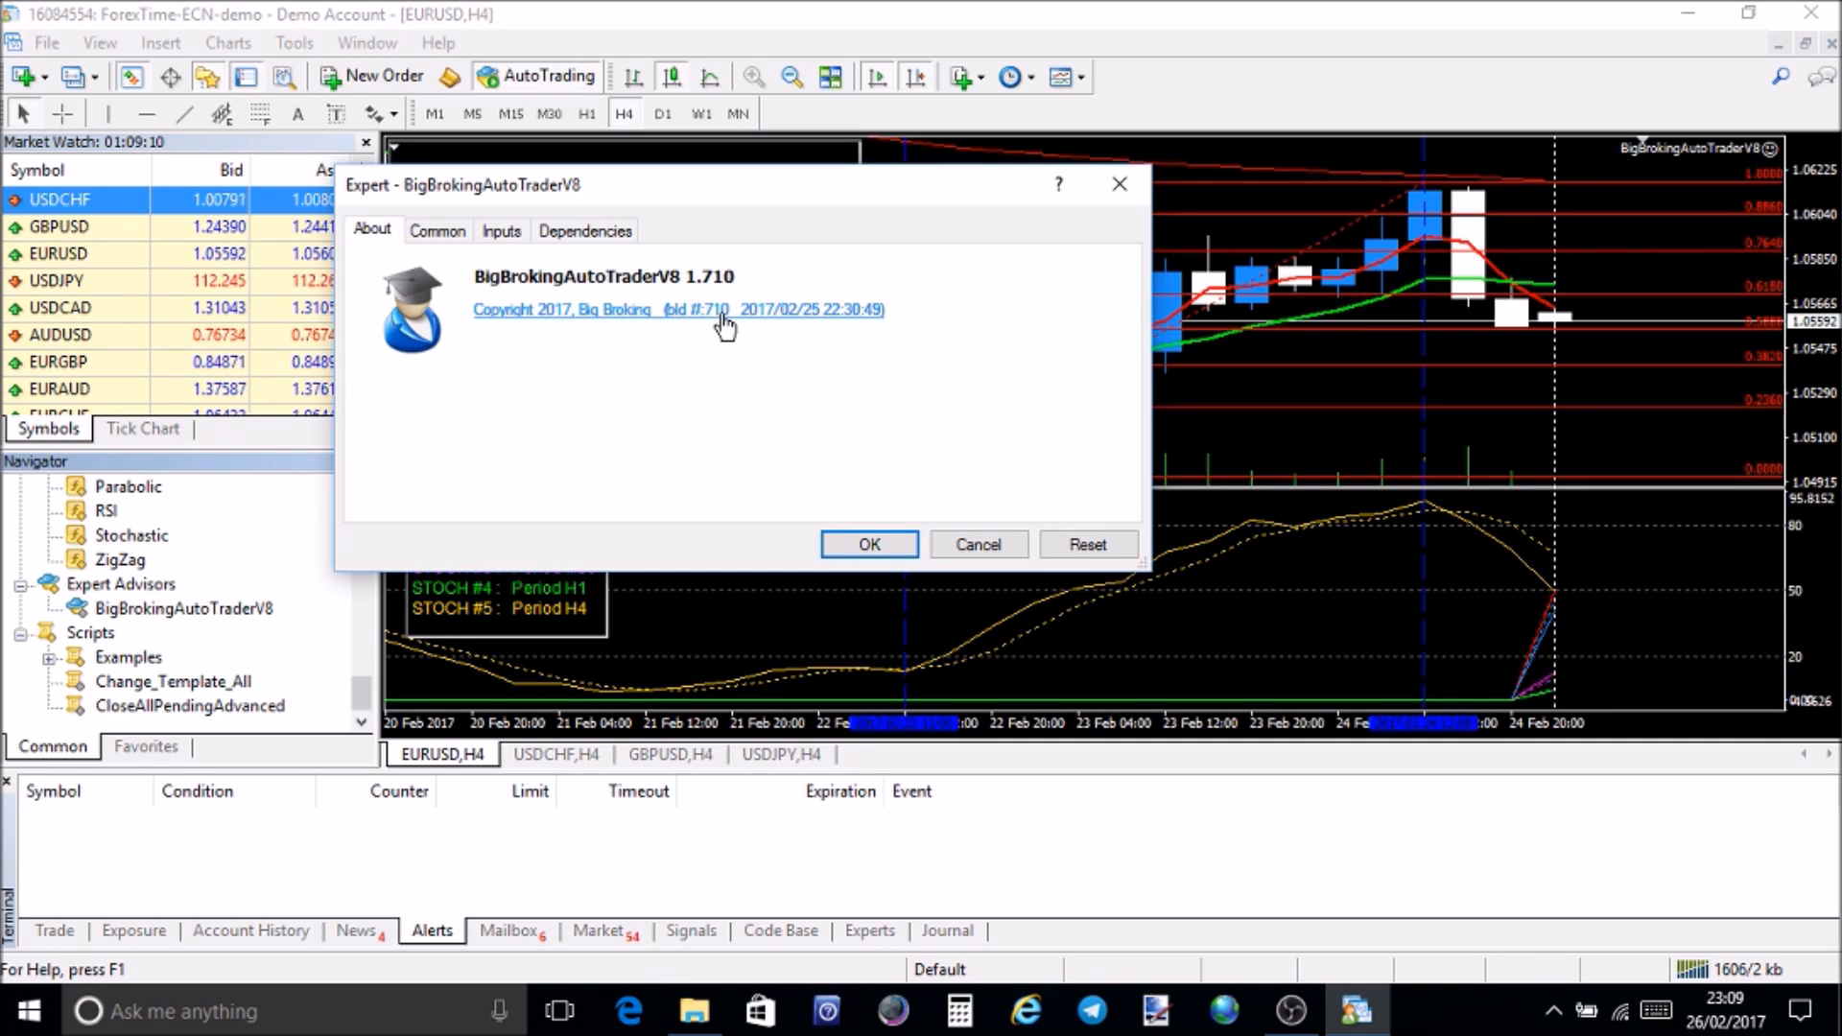
{"action": "left_click", "coordinate": [451, 235]}
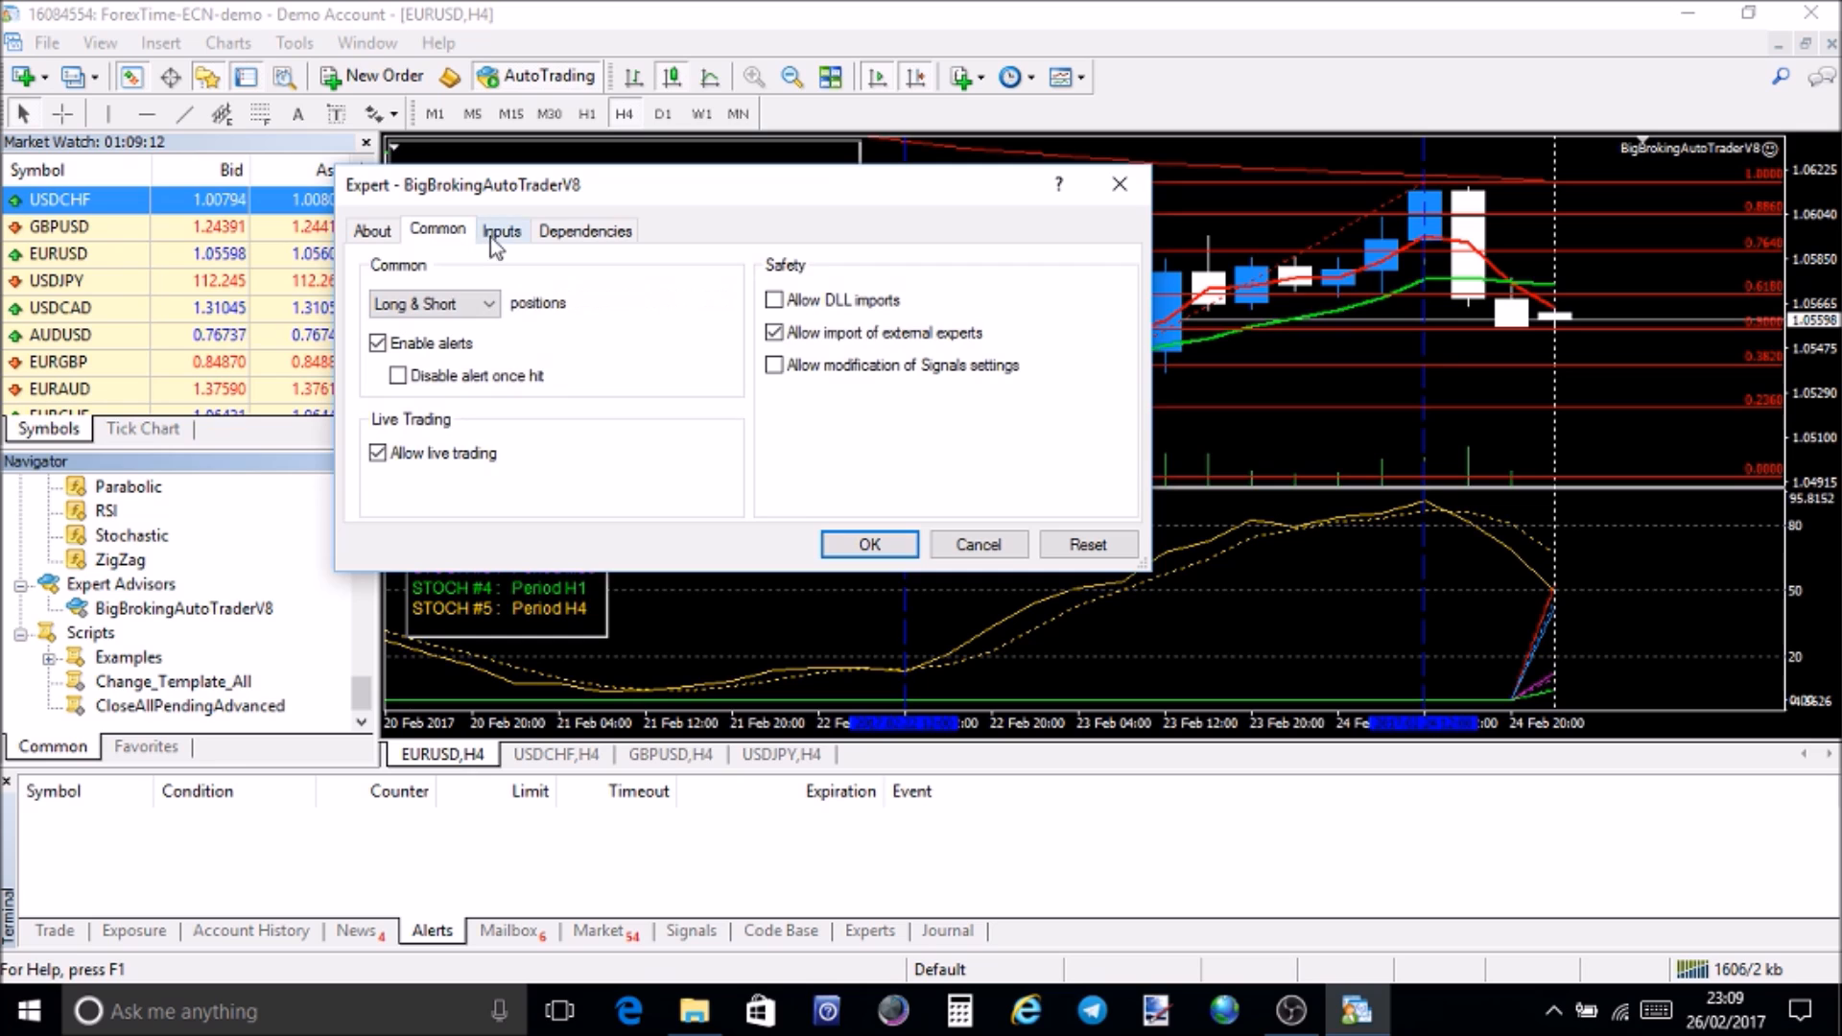
{"action": "left_click", "coordinate": [499, 235]}
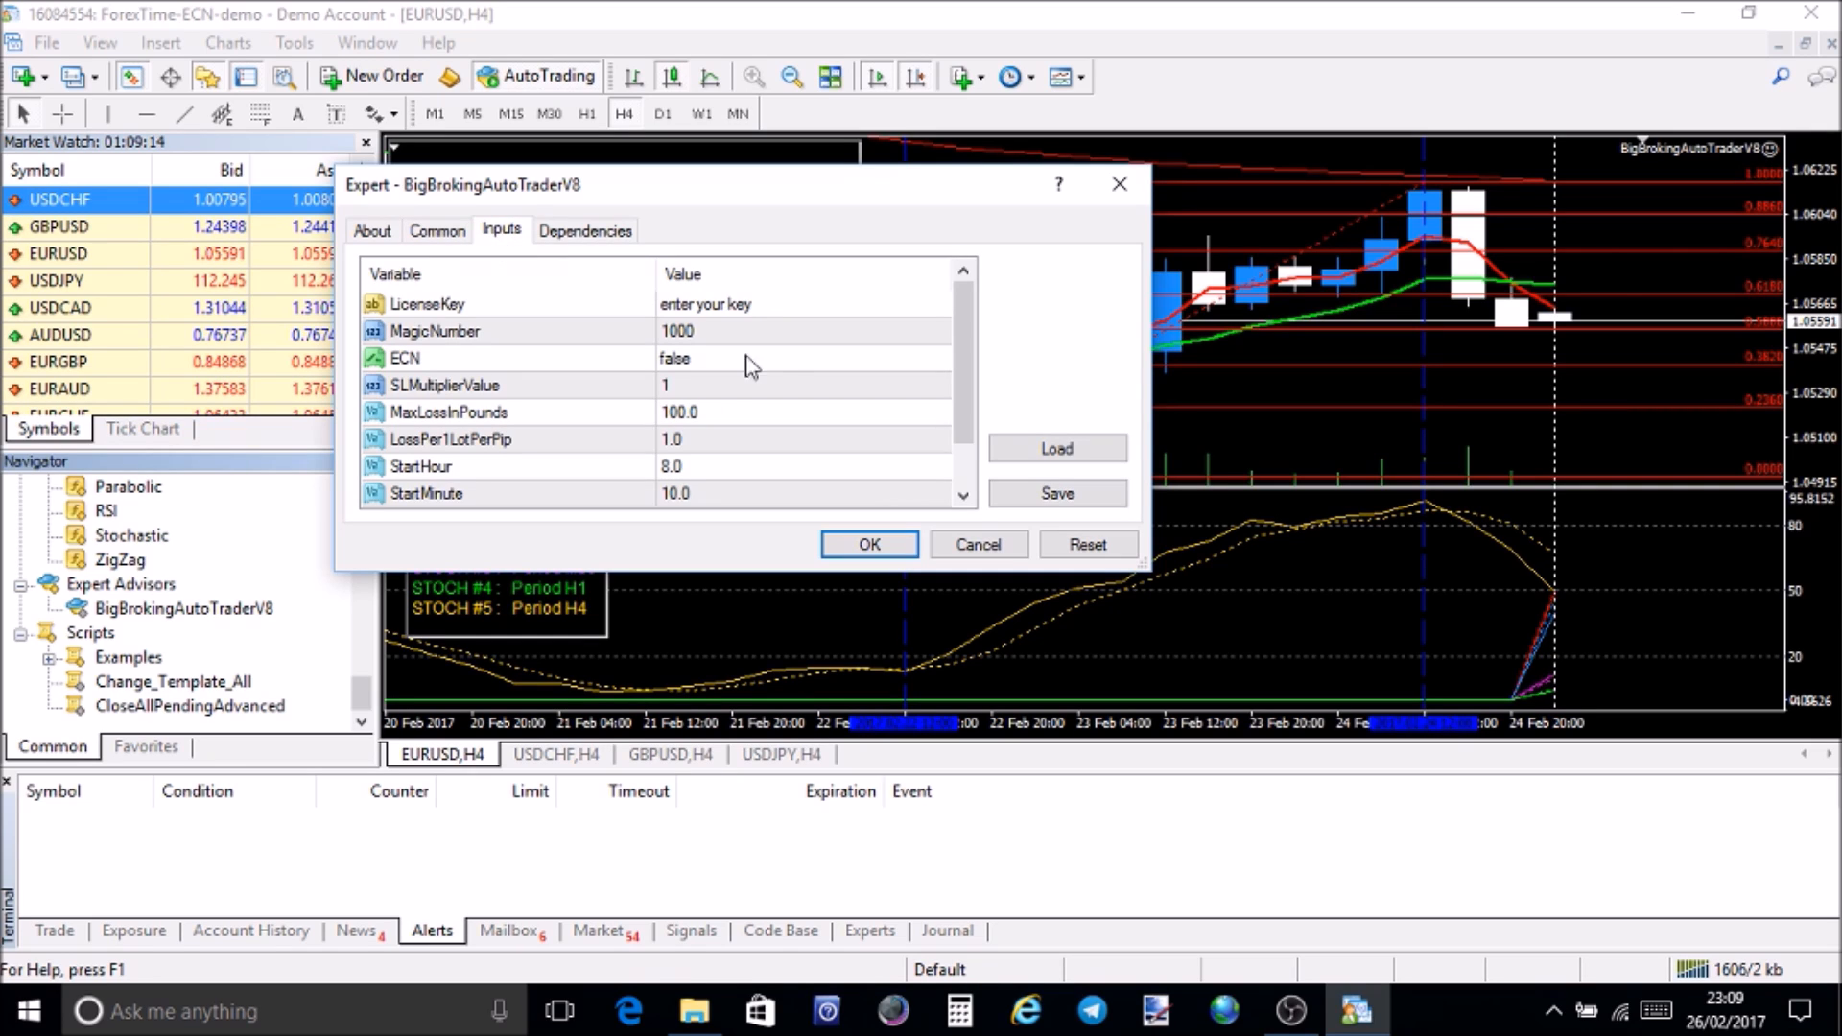
{"action": "double_click", "coordinate": [707, 303]}
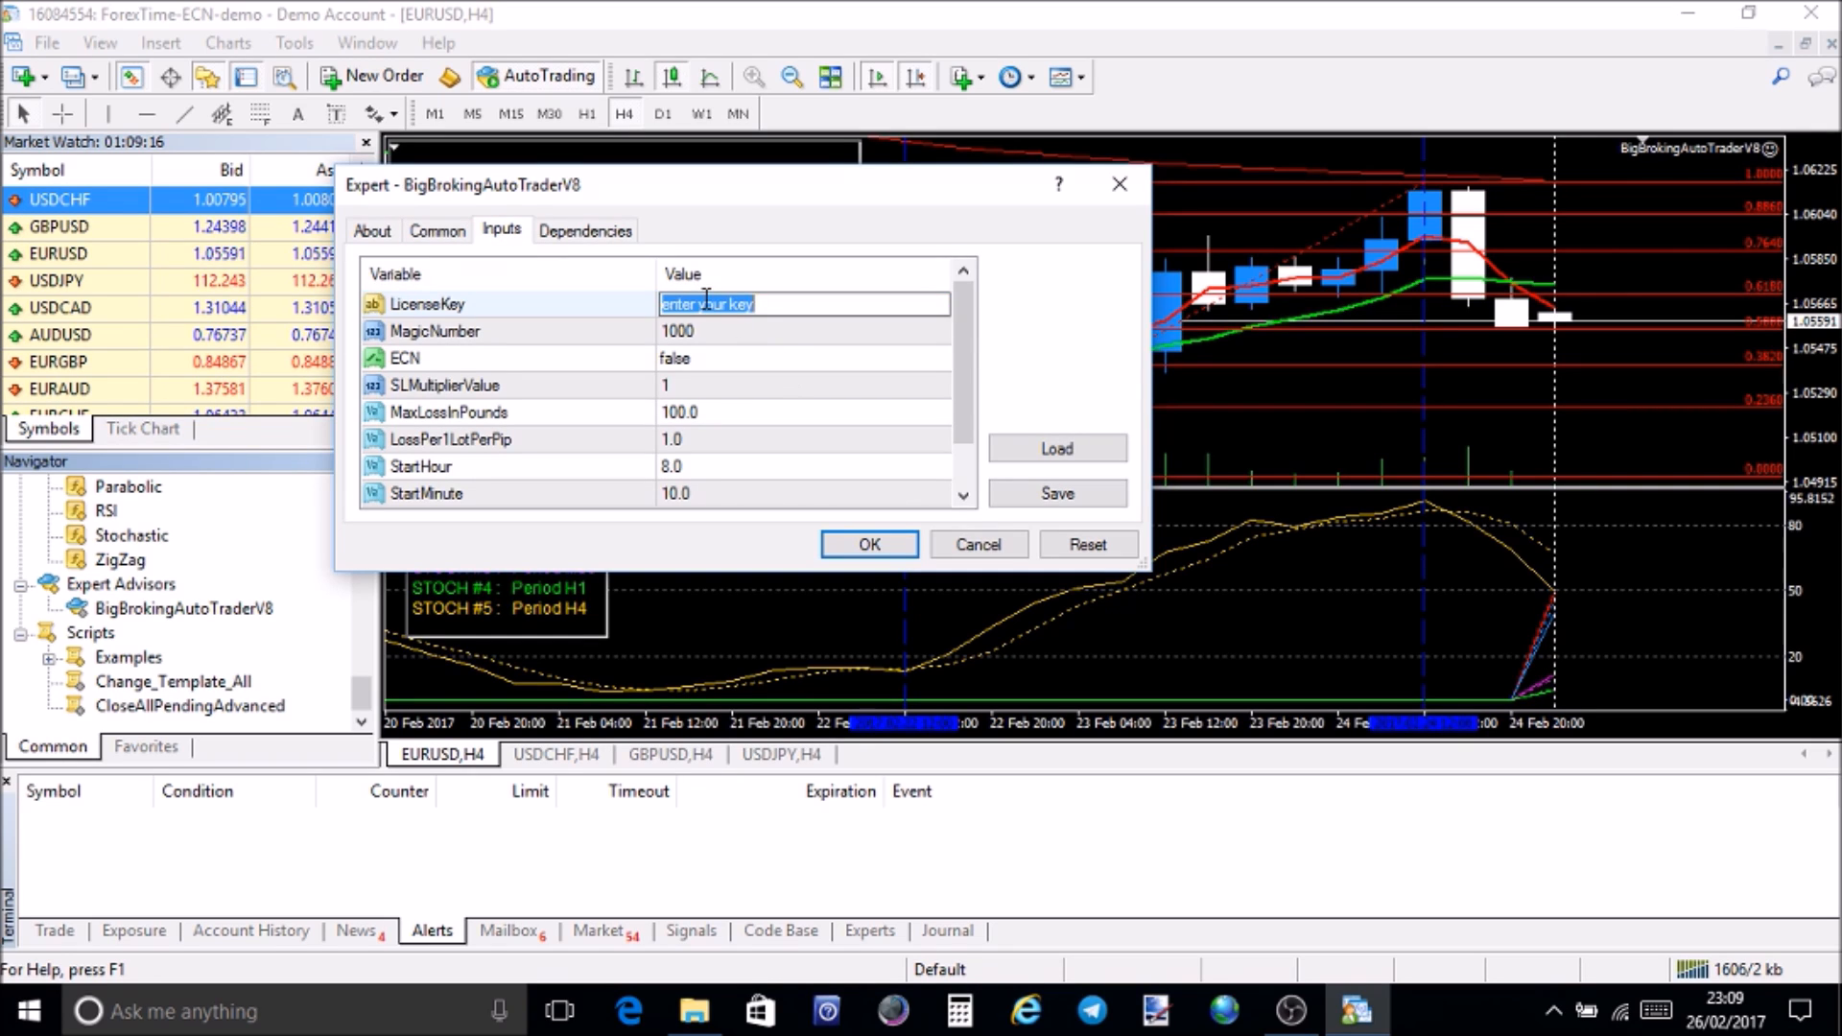
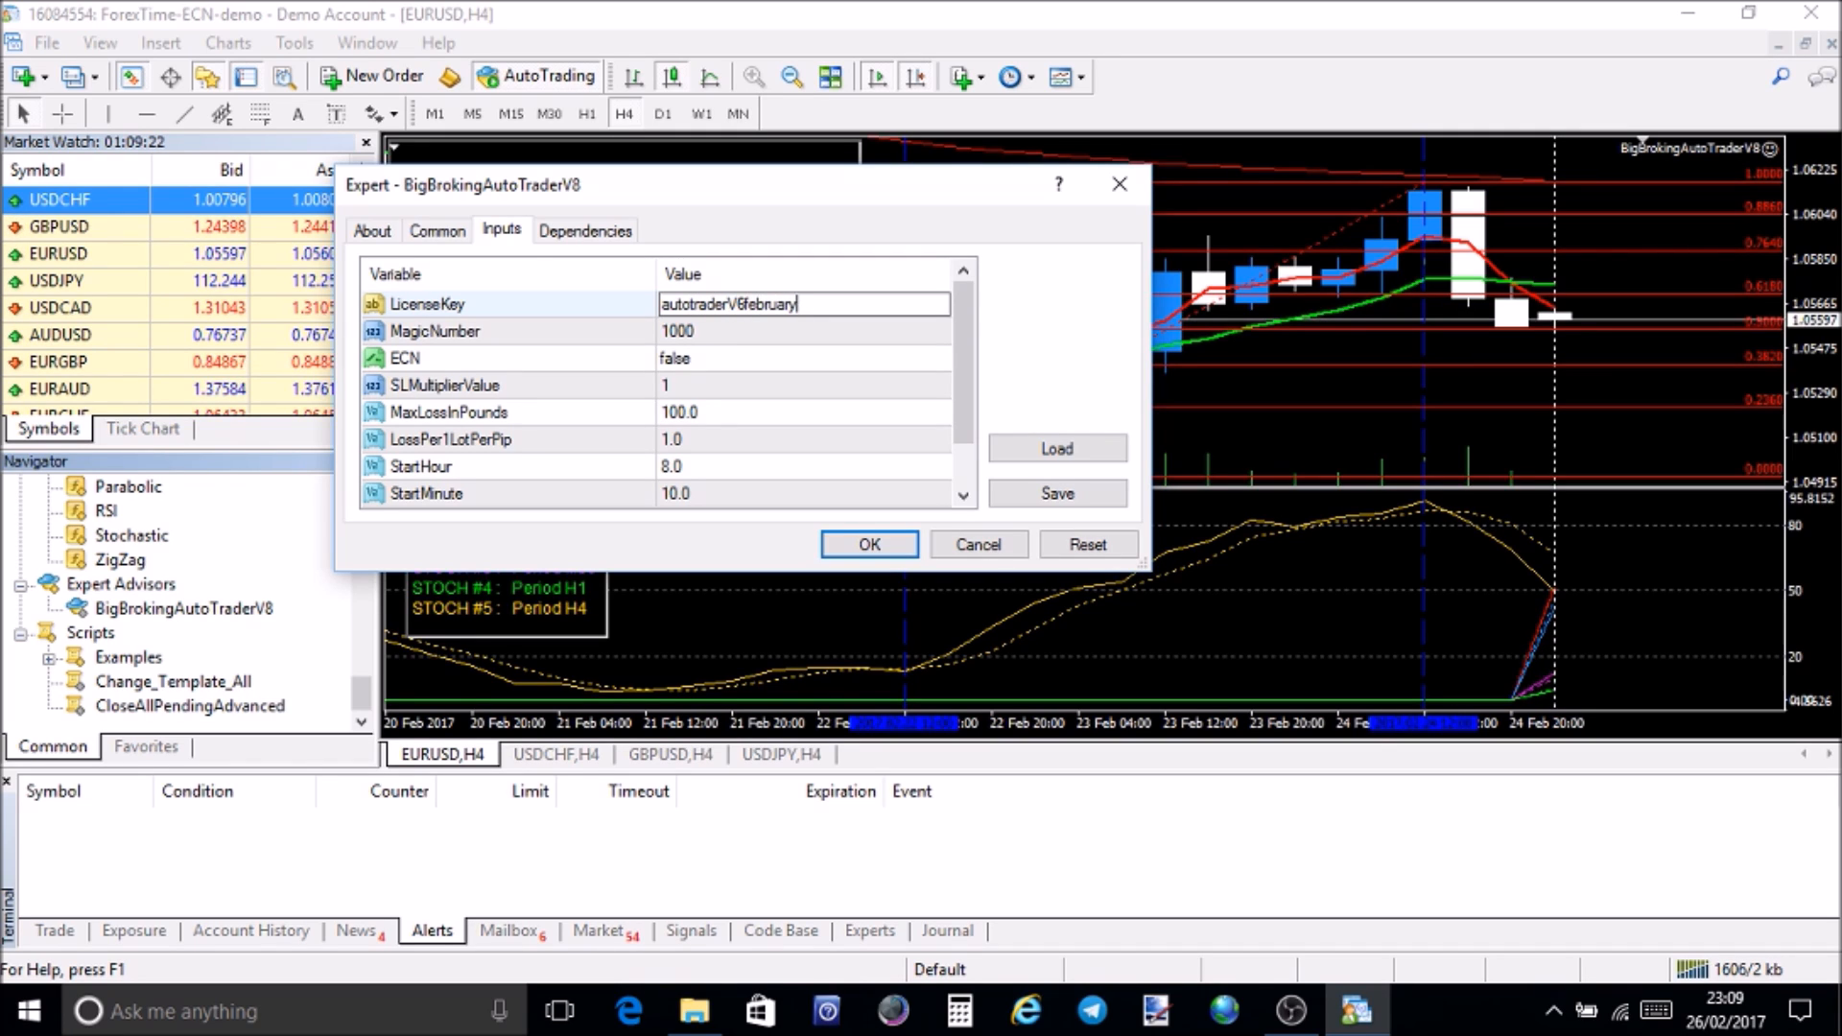
- Set the expert's ECN input to true and its SLMultiplierValue to 2
{"action": "left_click", "coordinate": [717, 357]}
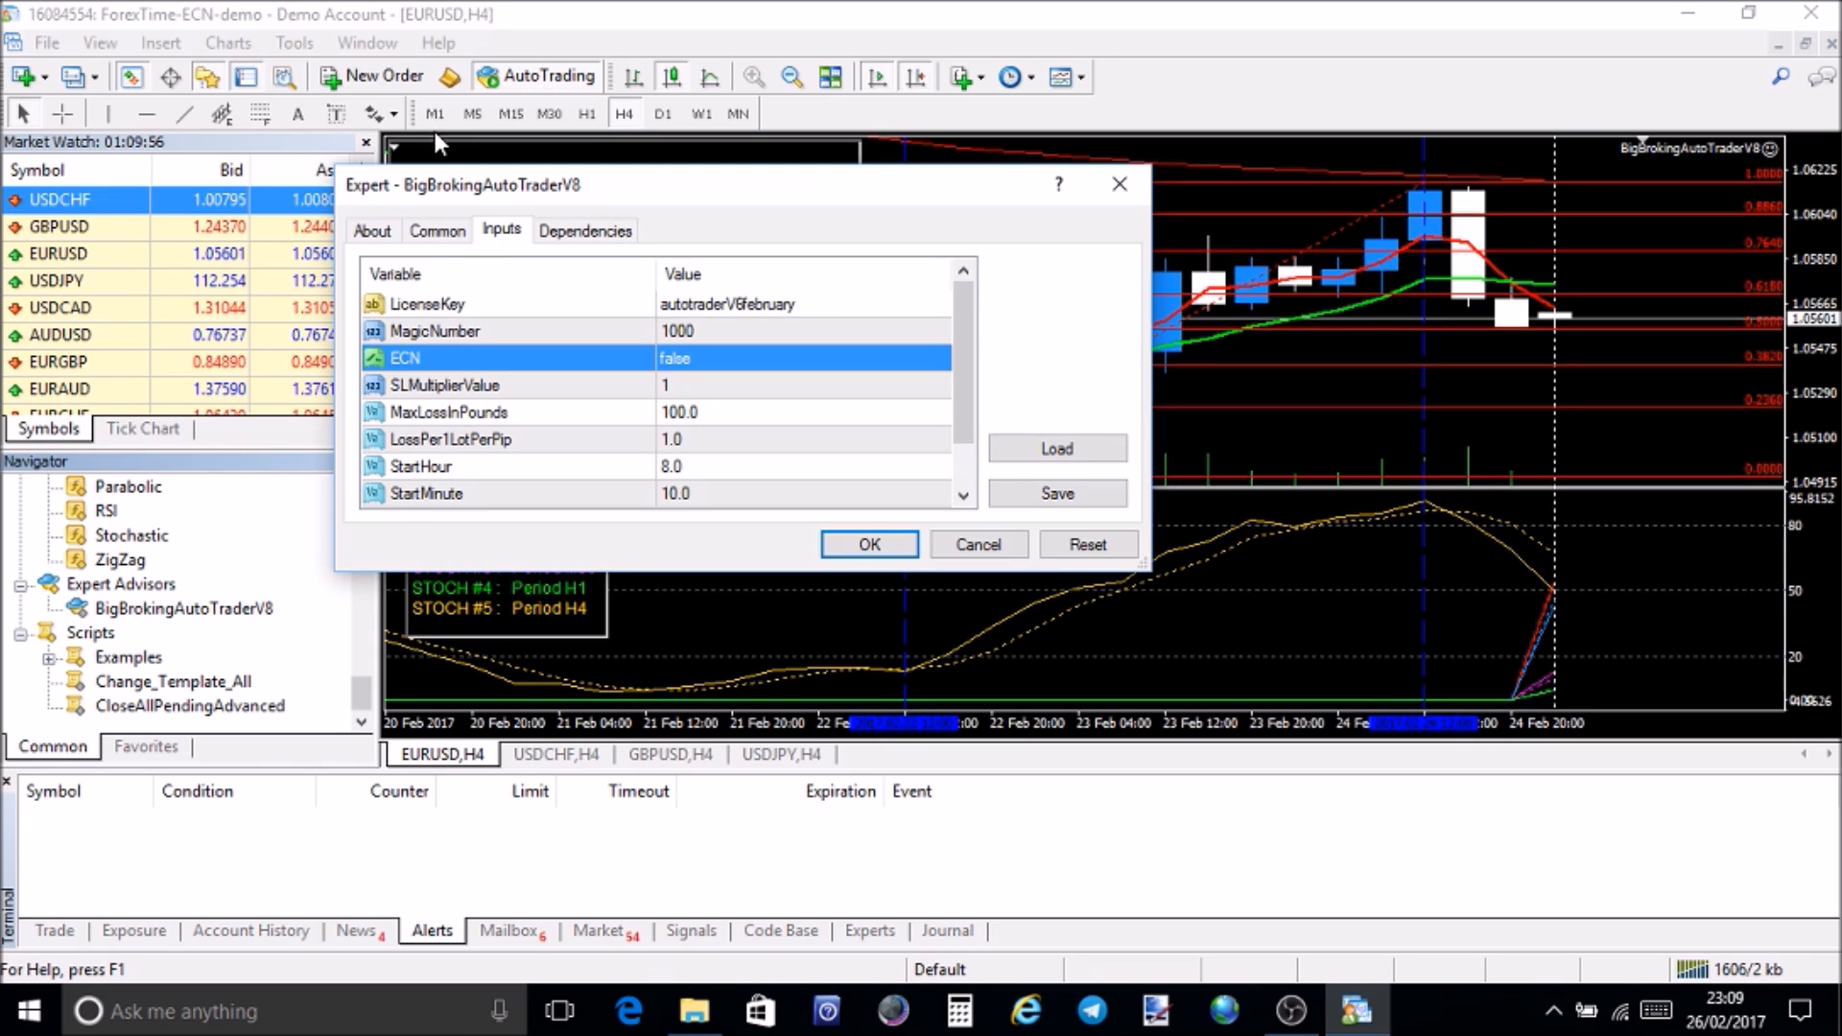
{"action": "left_click", "coordinate": [706, 362]}
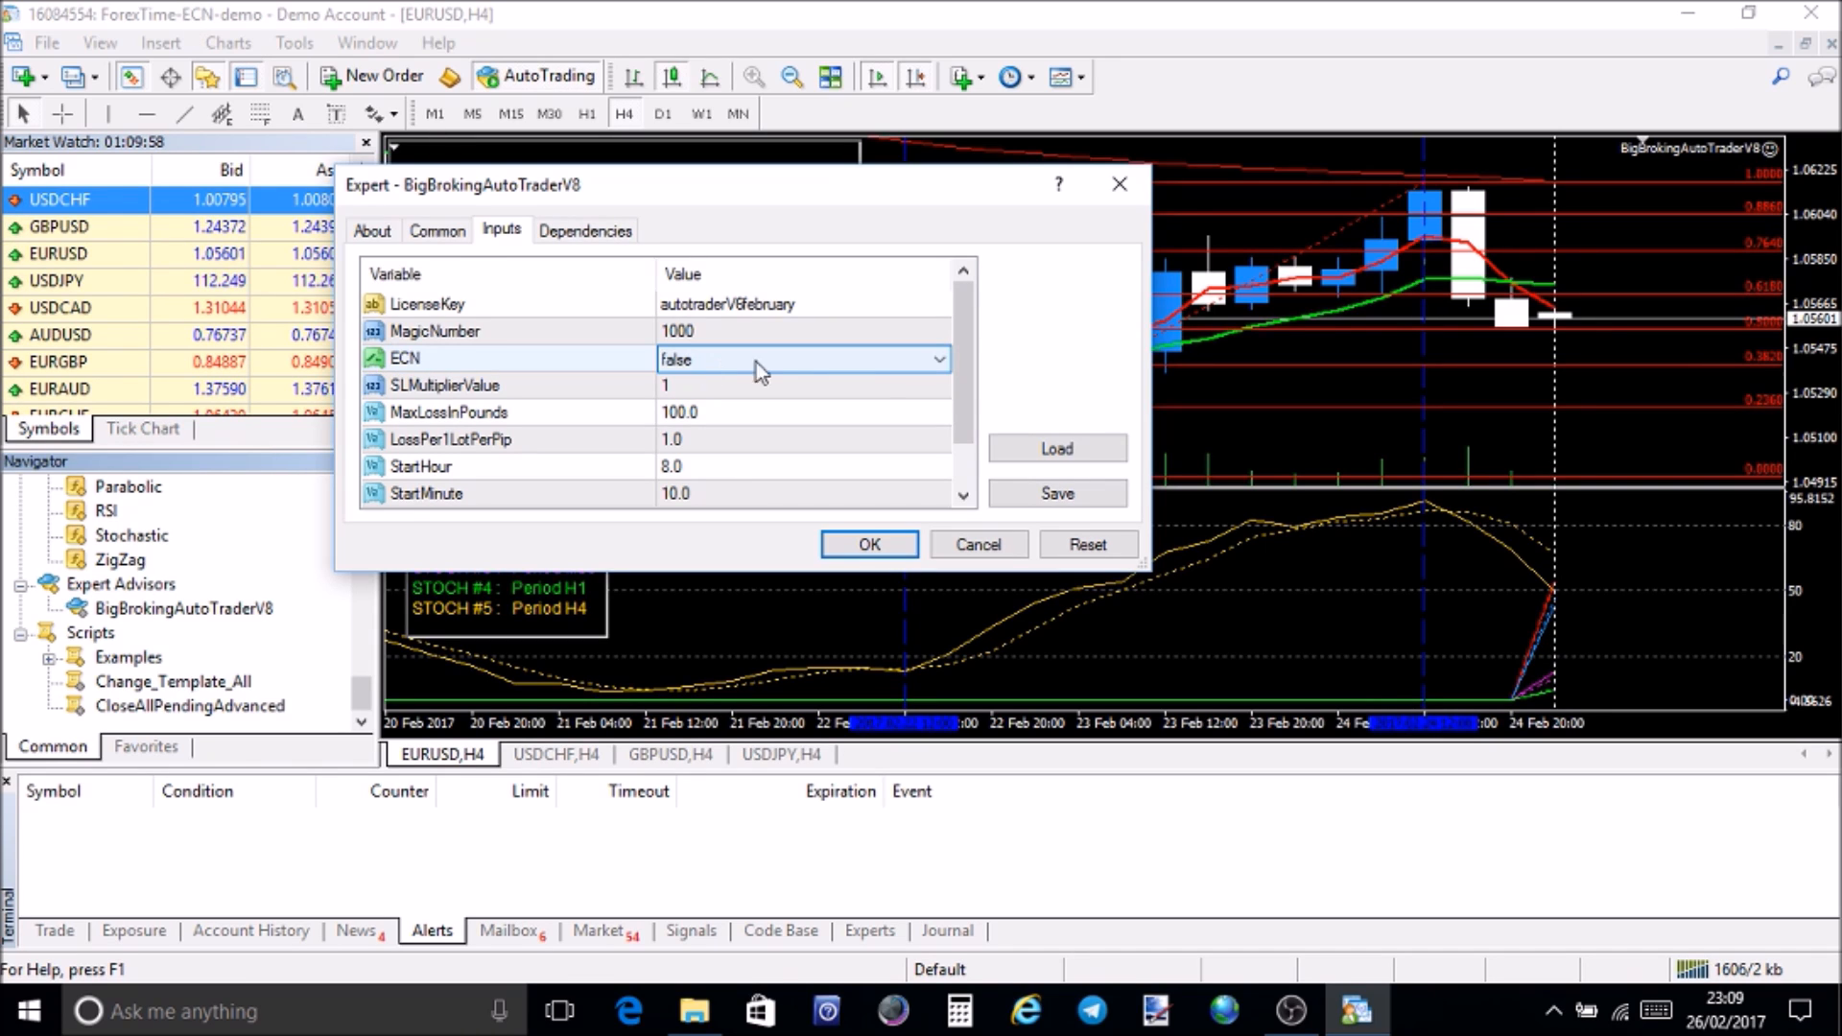
{"action": "left_click", "coordinate": [945, 364]}
{"action": "left_click", "coordinate": [843, 399]}
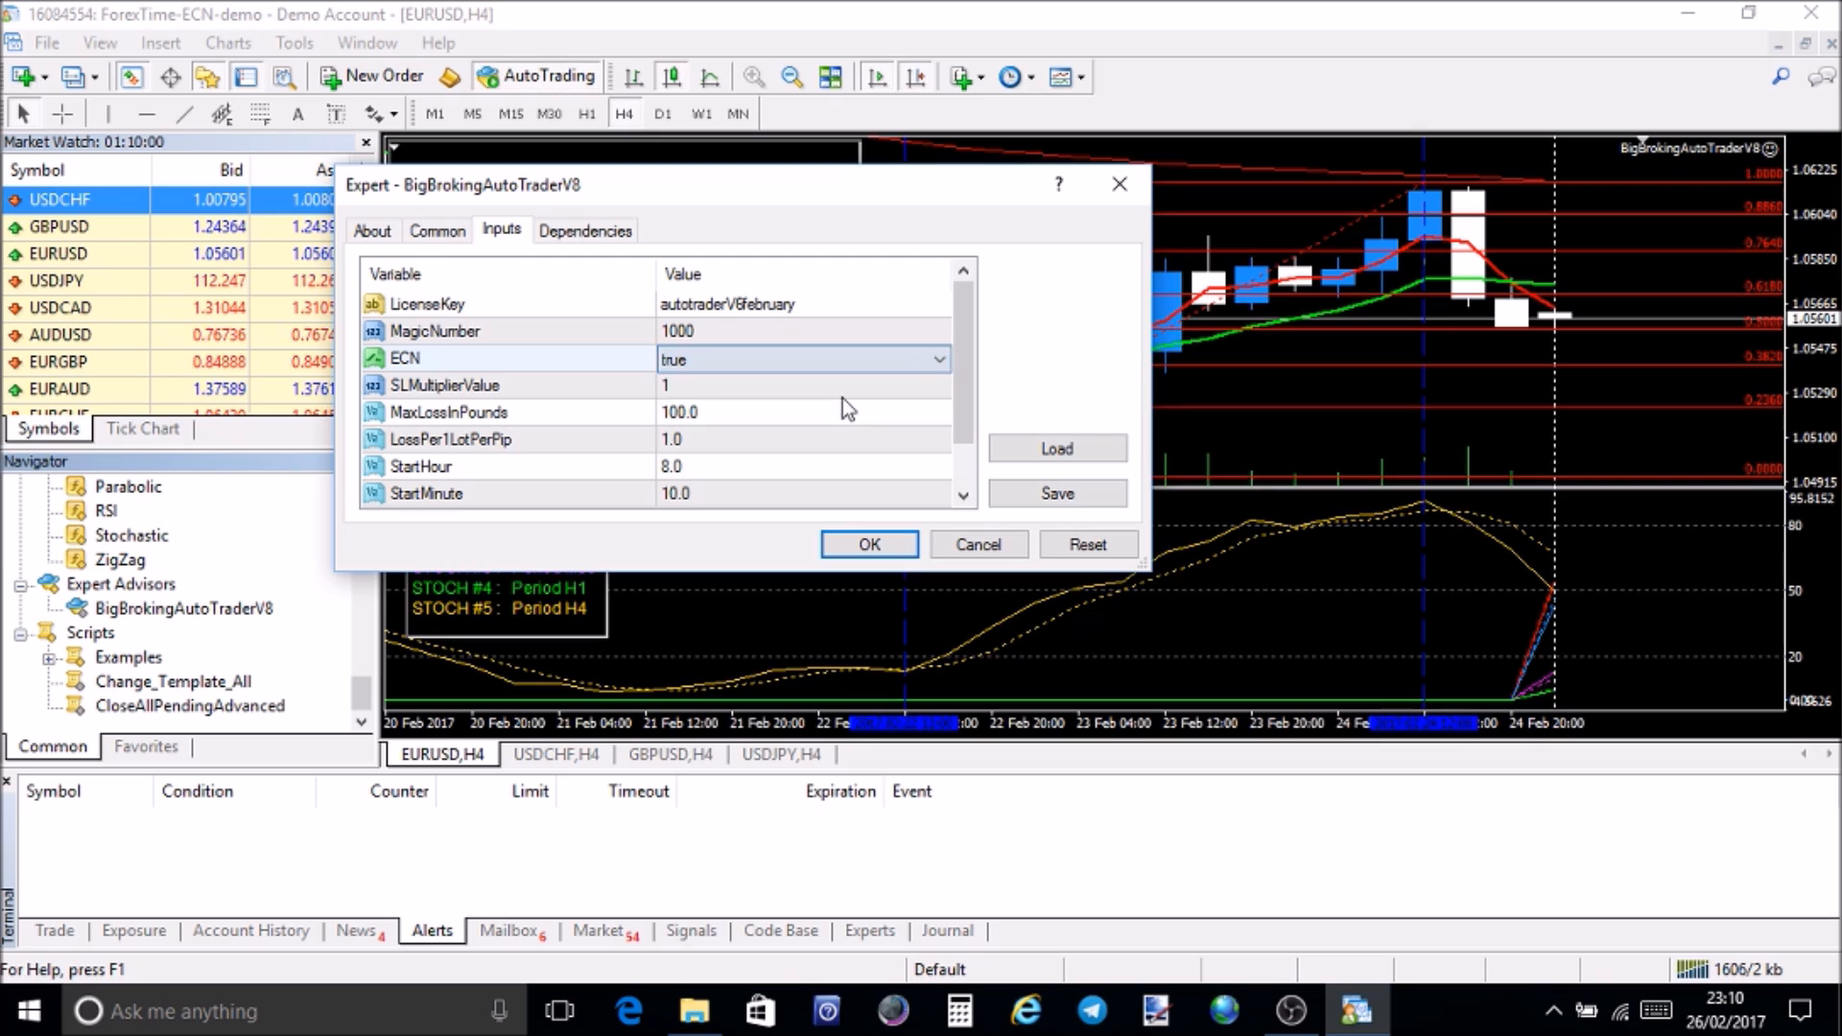
{"action": "left_click", "coordinate": [796, 392]}
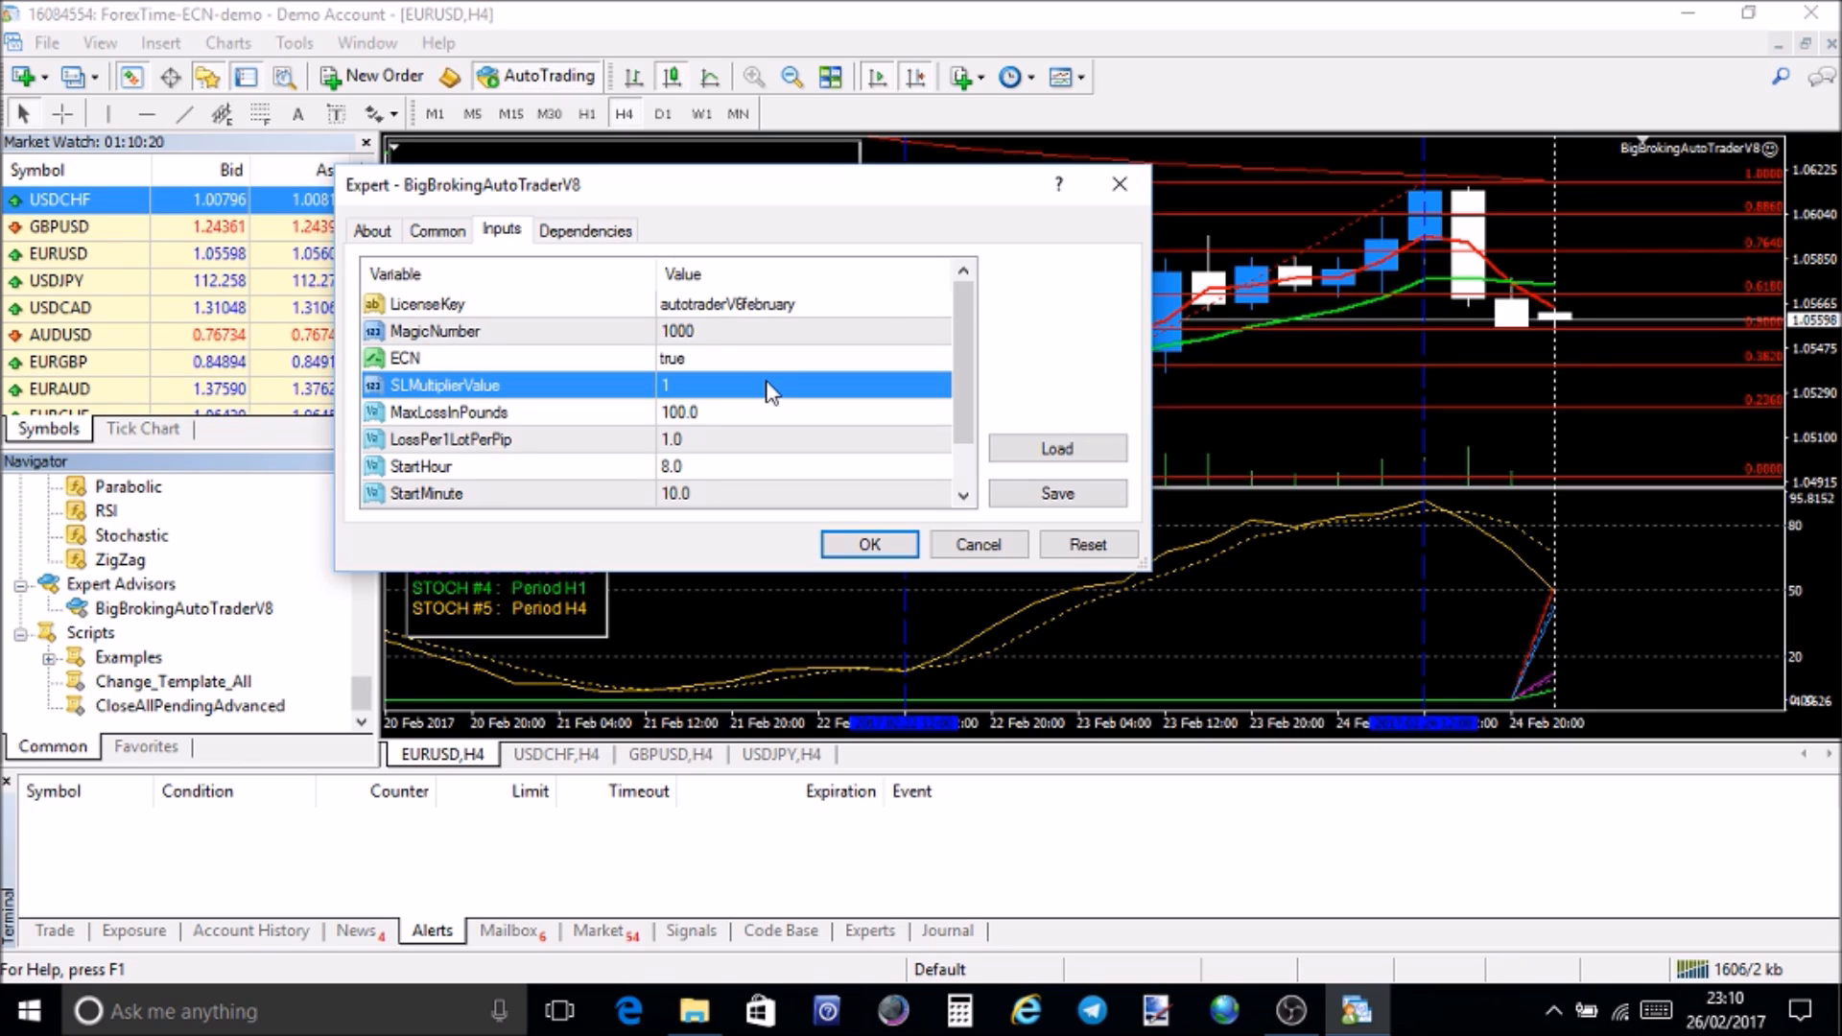
{"action": "left_click", "coordinate": [768, 386]}
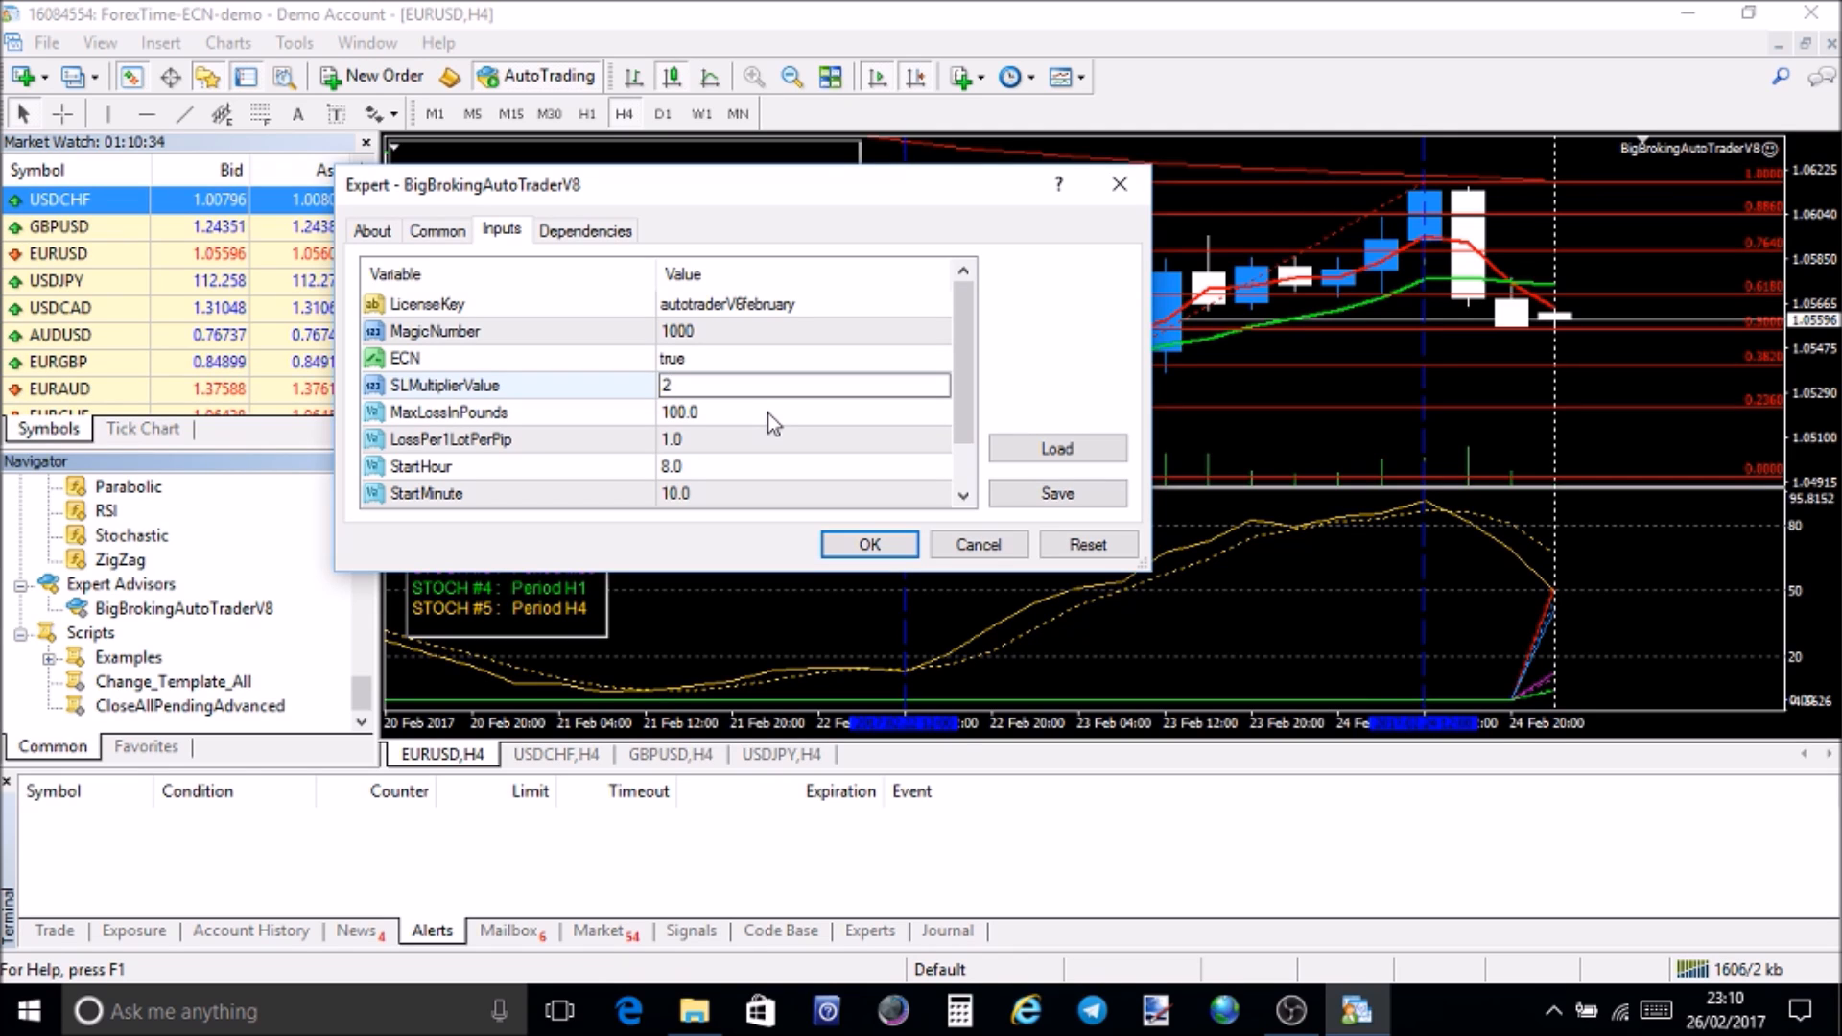
{"action": "left_click", "coordinate": [768, 413]}
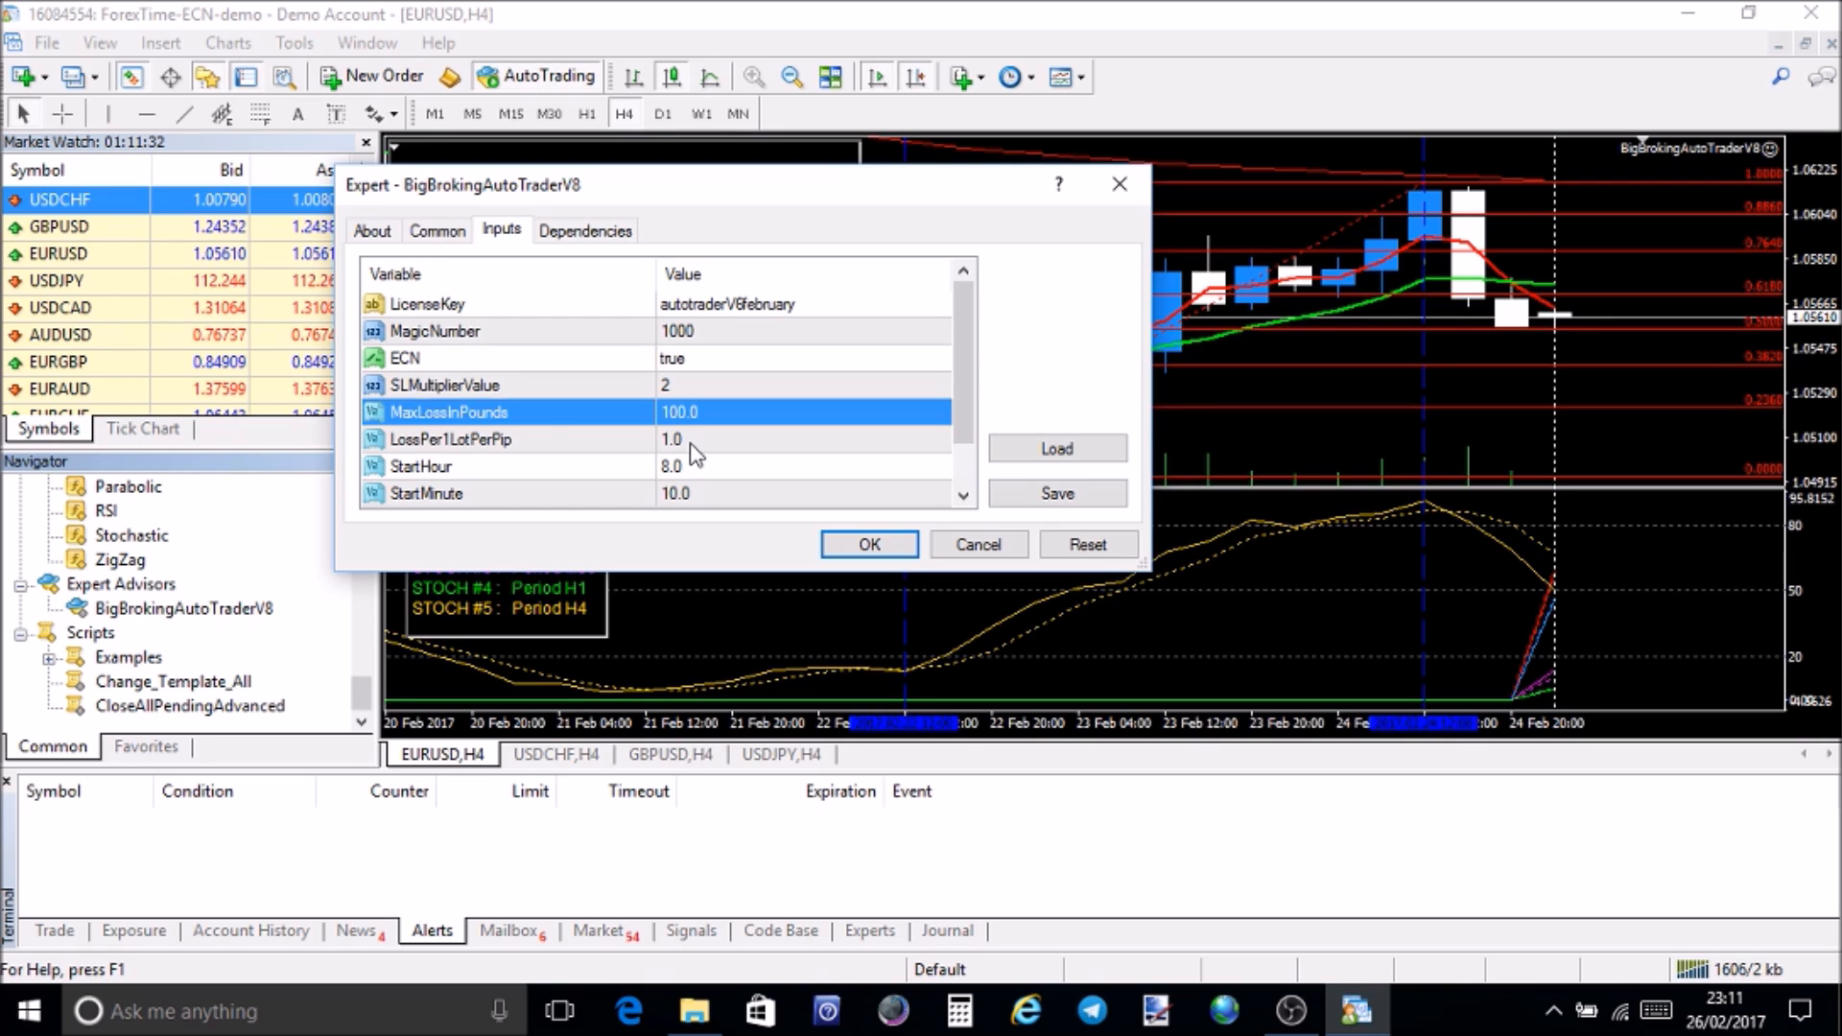
- Set the expert's trading window inputs to StartHour 10 and EndHour 22
{"action": "left_click", "coordinate": [689, 444]}
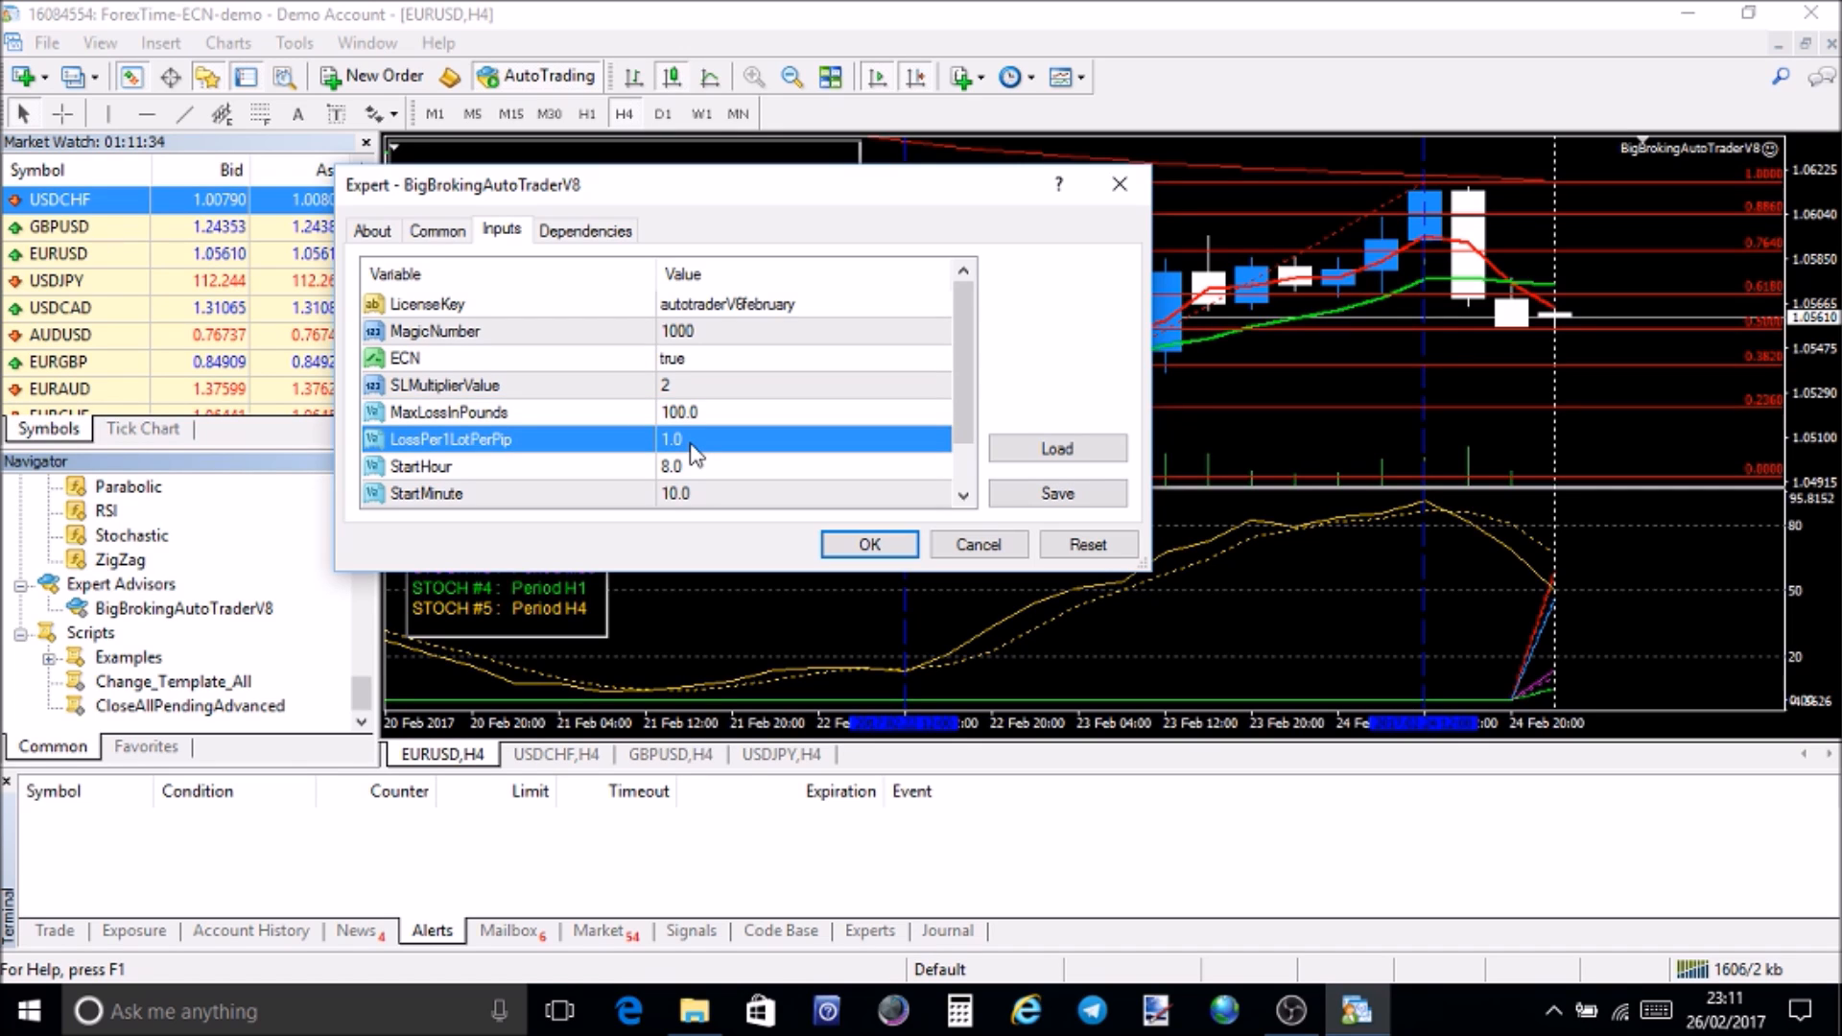
{"action": "left_click", "coordinate": [754, 468]}
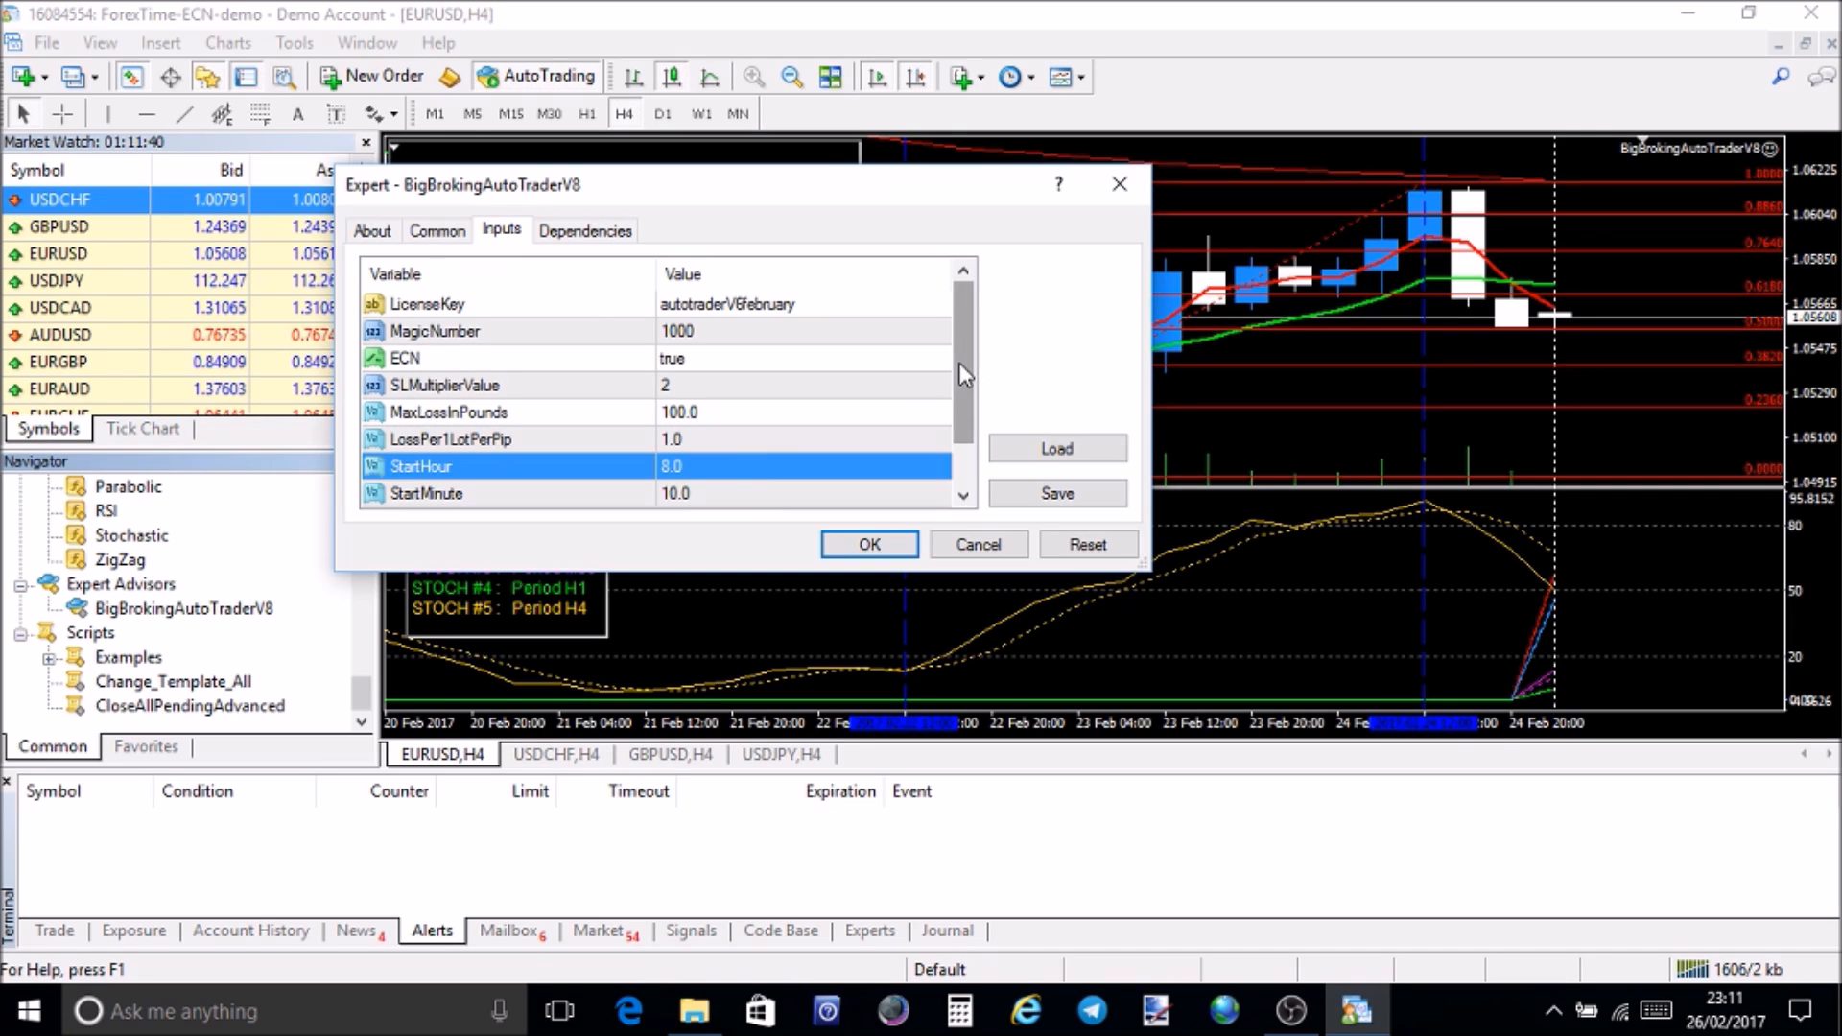
{"action": "scroll", "coordinate": [964, 375], "scroll_direction": "down", "scroll_amount": 1}
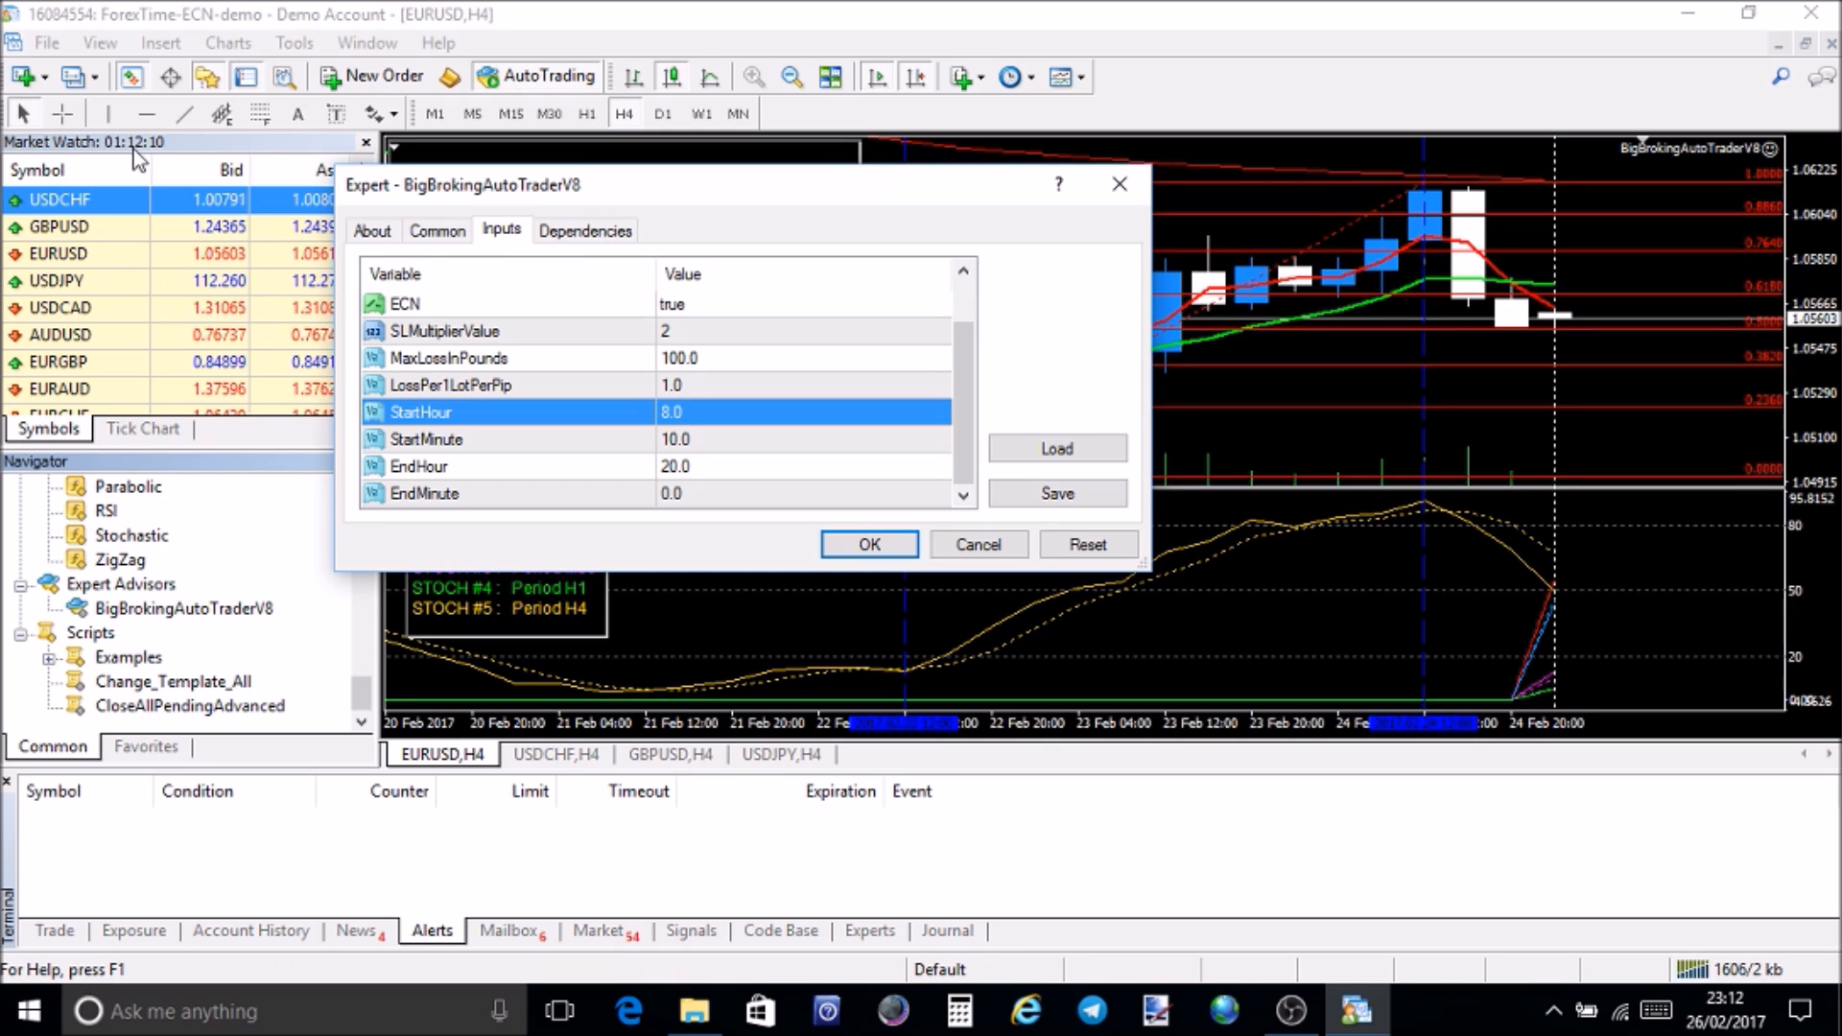
{"action": "left_click", "coordinate": [708, 413]}
{"action": "type", "text": "10"}
{"action": "left_click", "coordinate": [710, 444]}
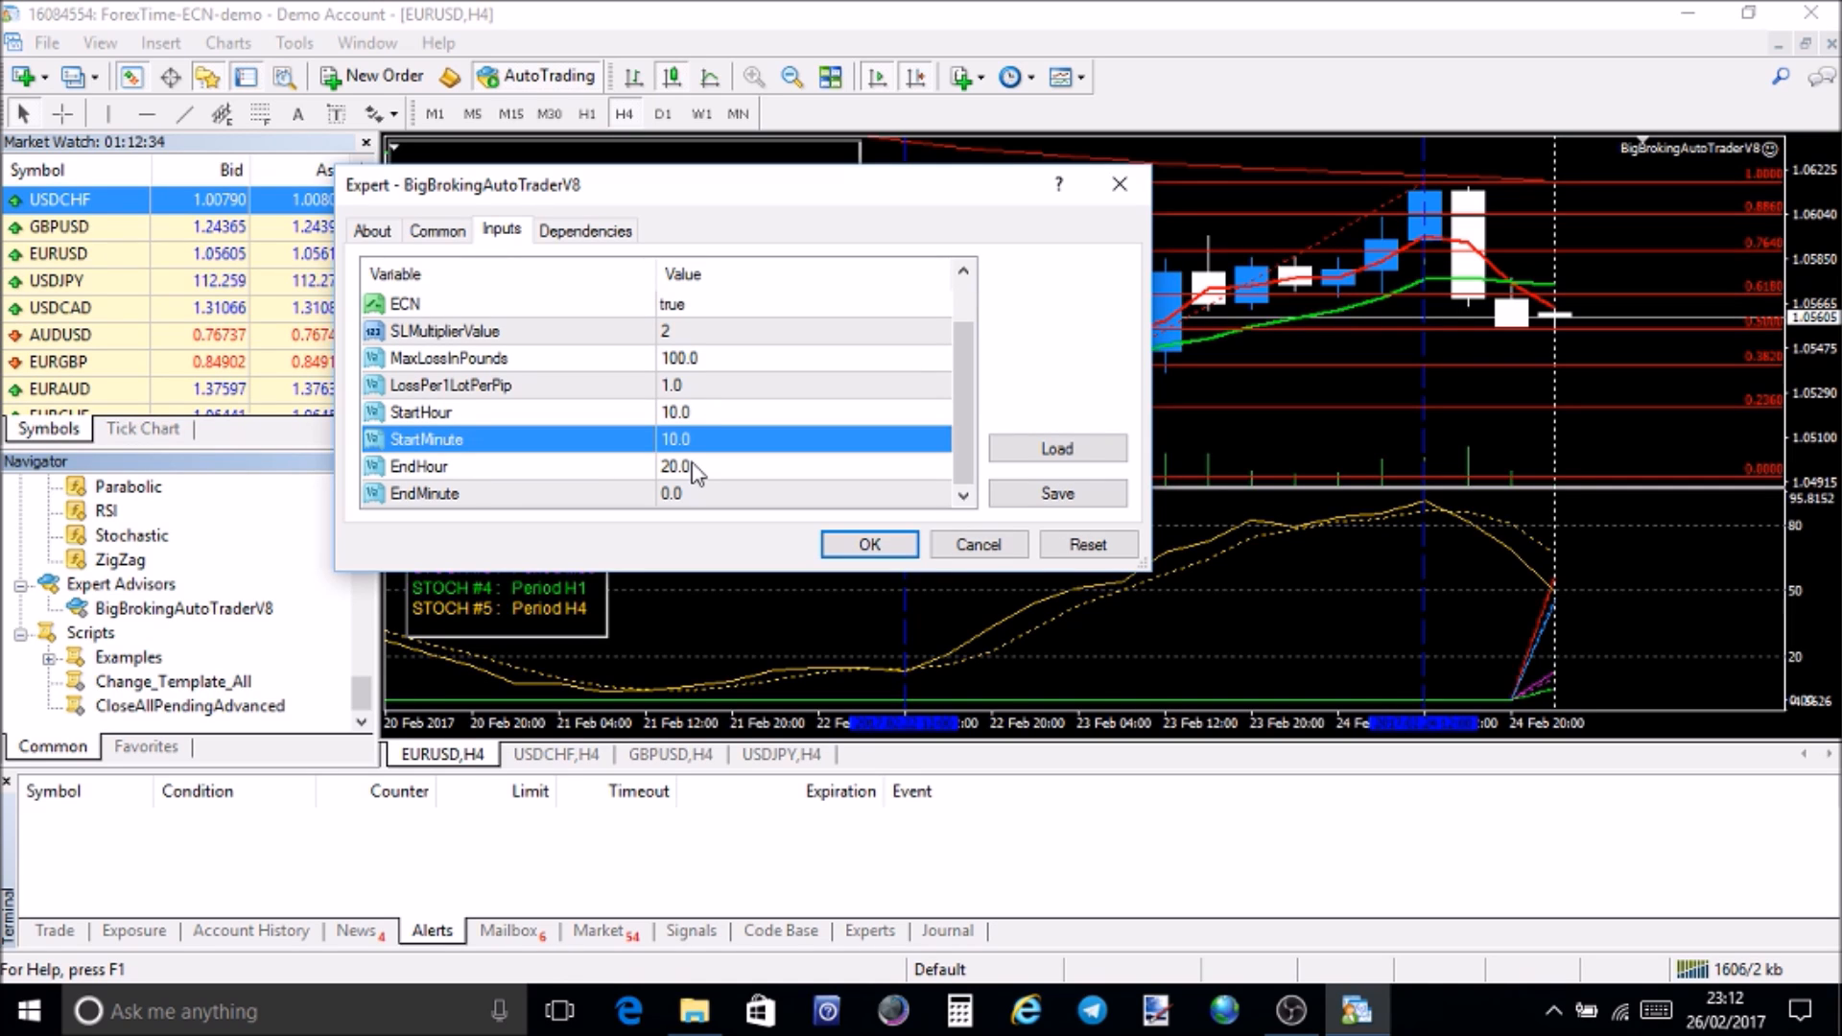
{"action": "left_click", "coordinate": [698, 470]}
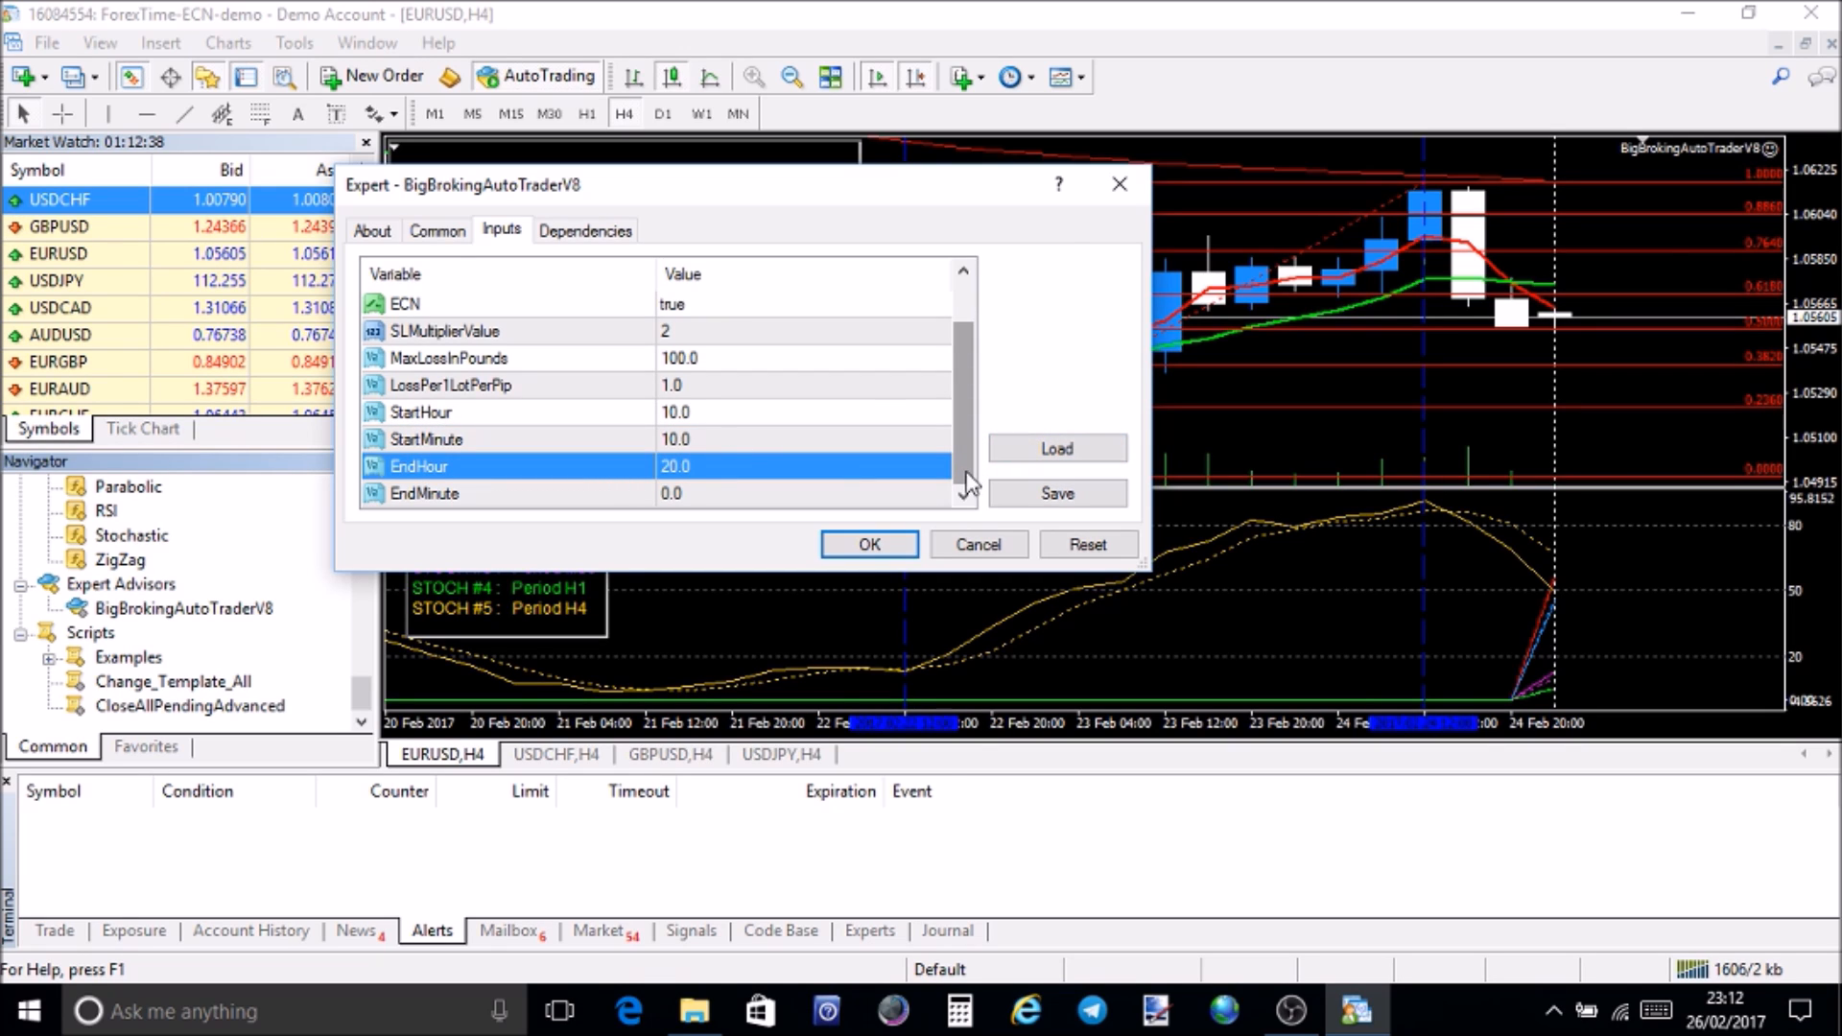
{"action": "double_click", "coordinate": [756, 466]}
{"action": "type", "text": "22"}
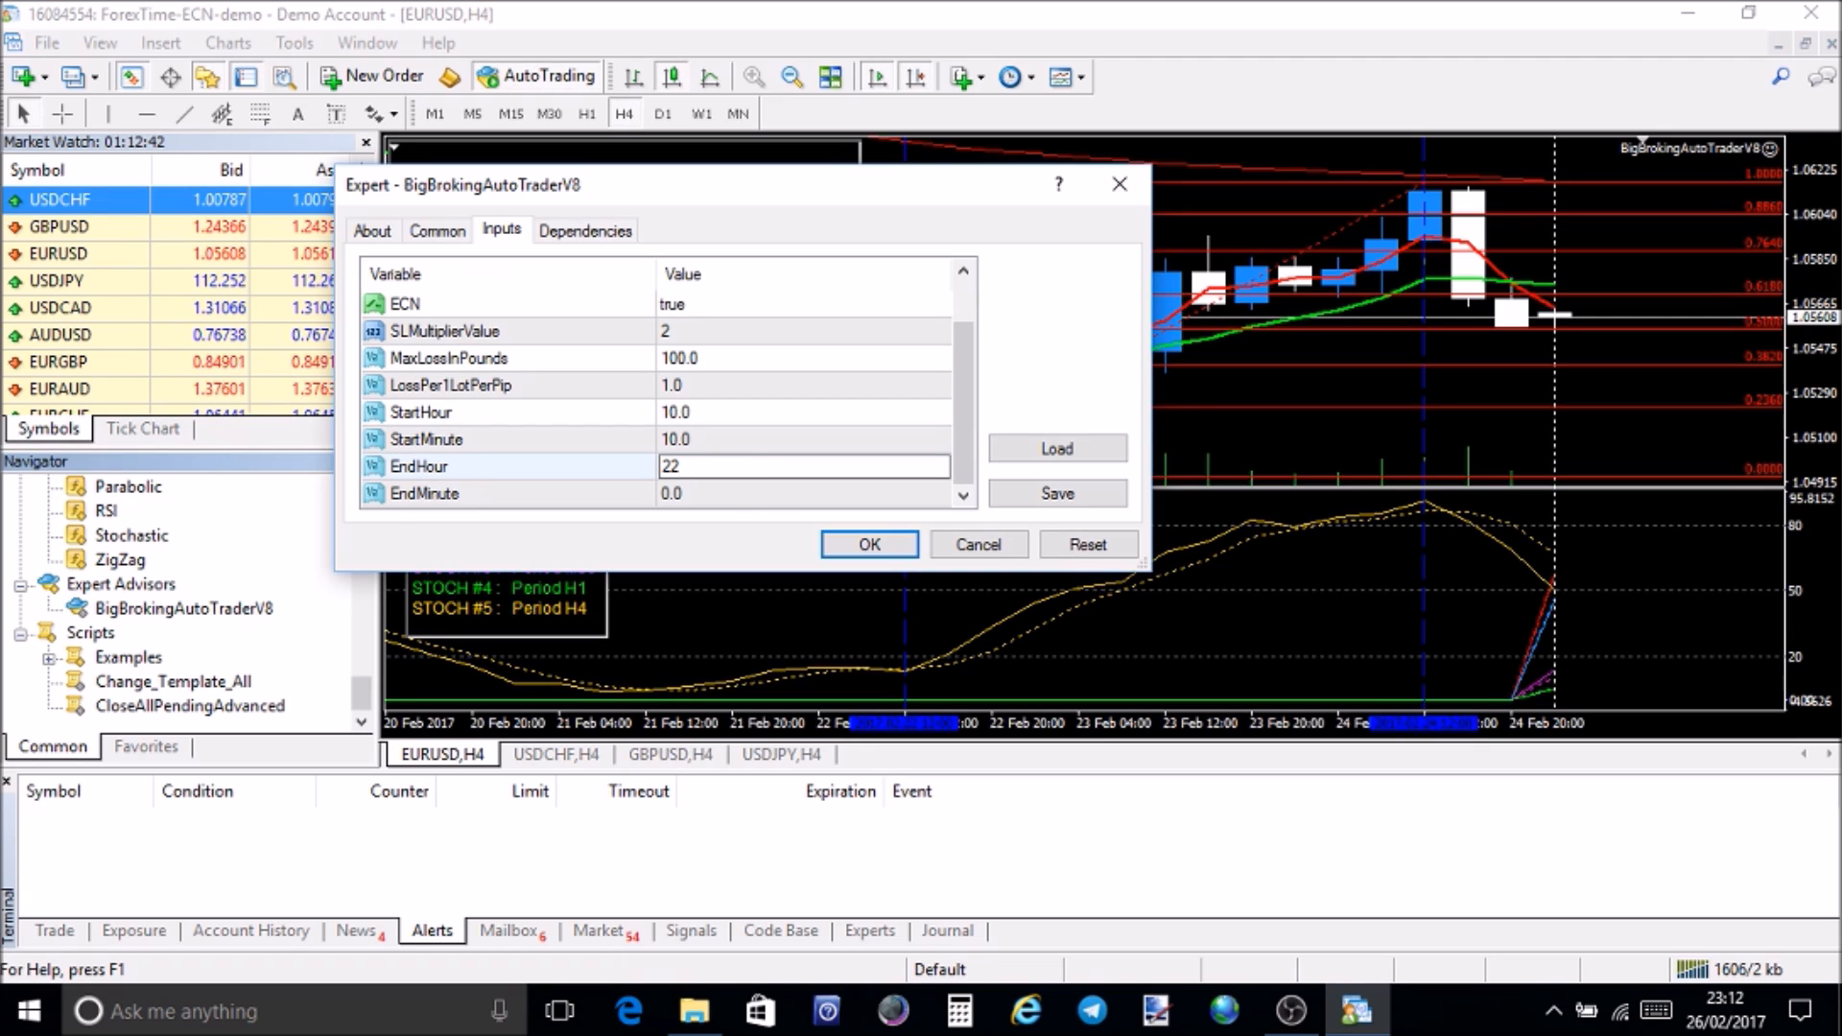
{"action": "left_click", "coordinate": [756, 497]}
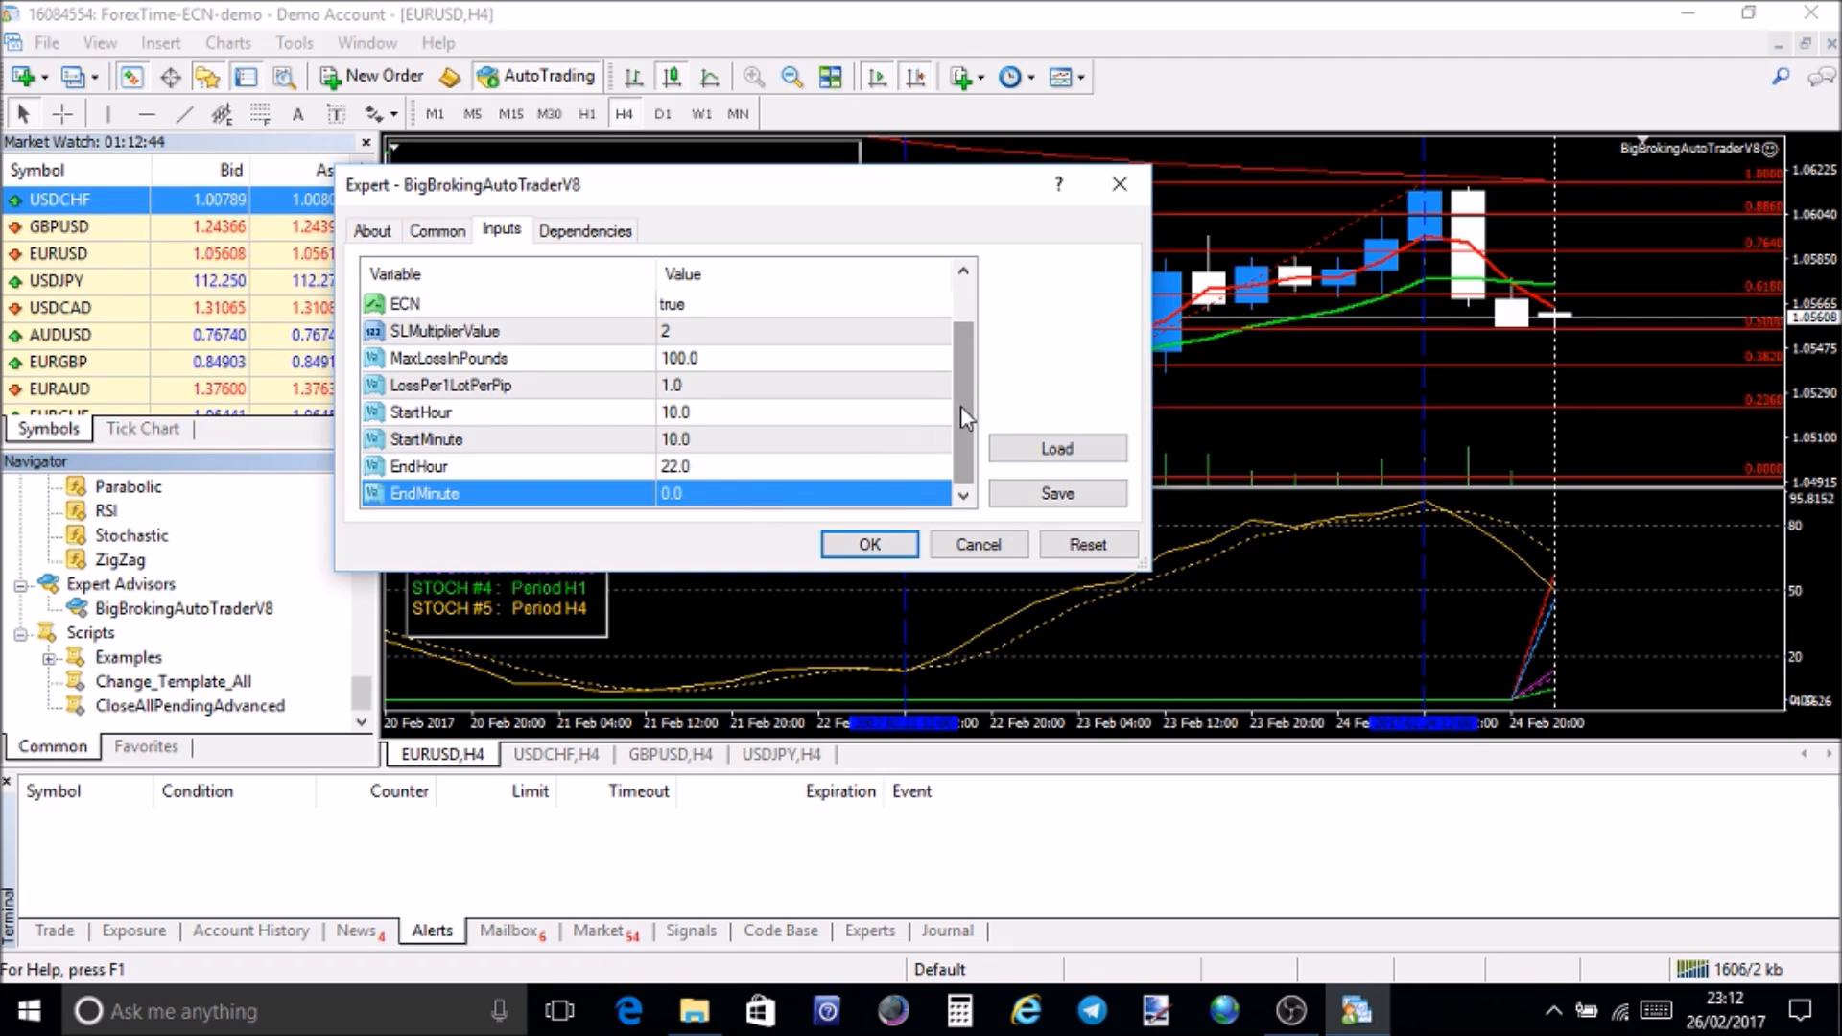
- Save the expert's inputs as the preset BigBrokingAutoTraderV8.set in the Presets folder and apply the settings to the chart
{"action": "left_click", "coordinate": [1006, 495]}
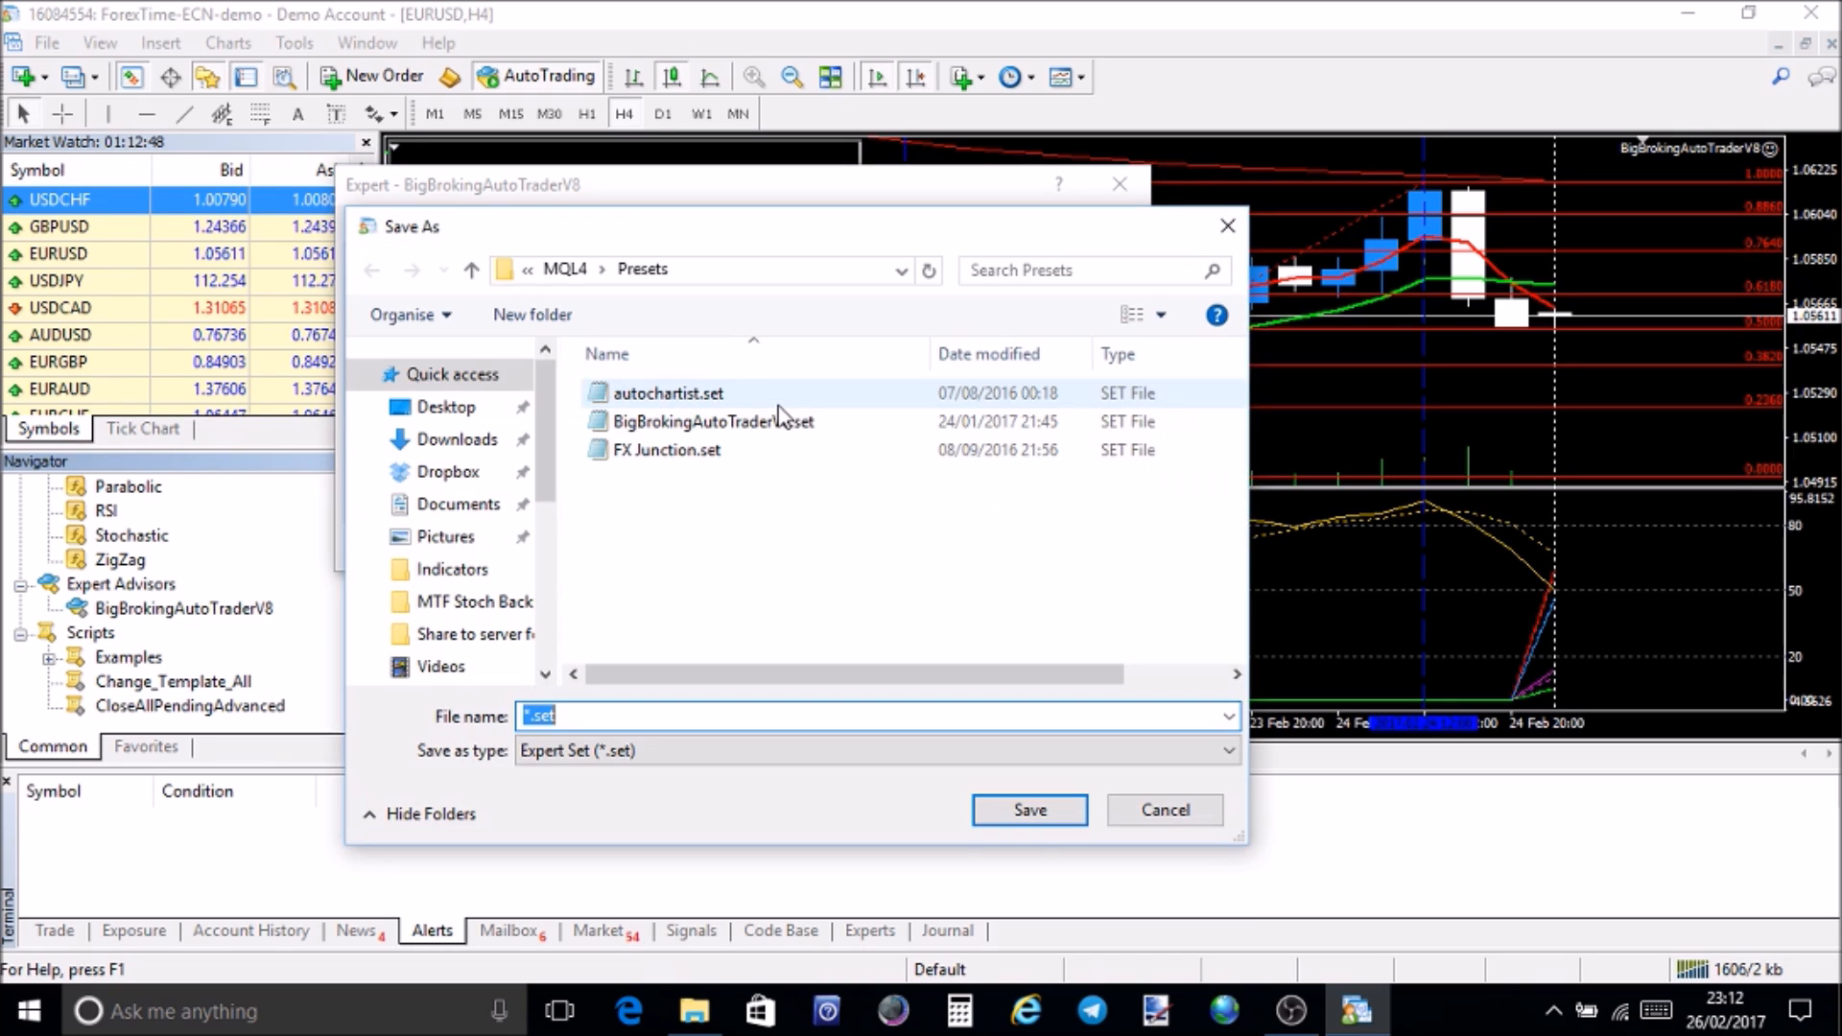
{"action": "left_click", "coordinate": [746, 428]}
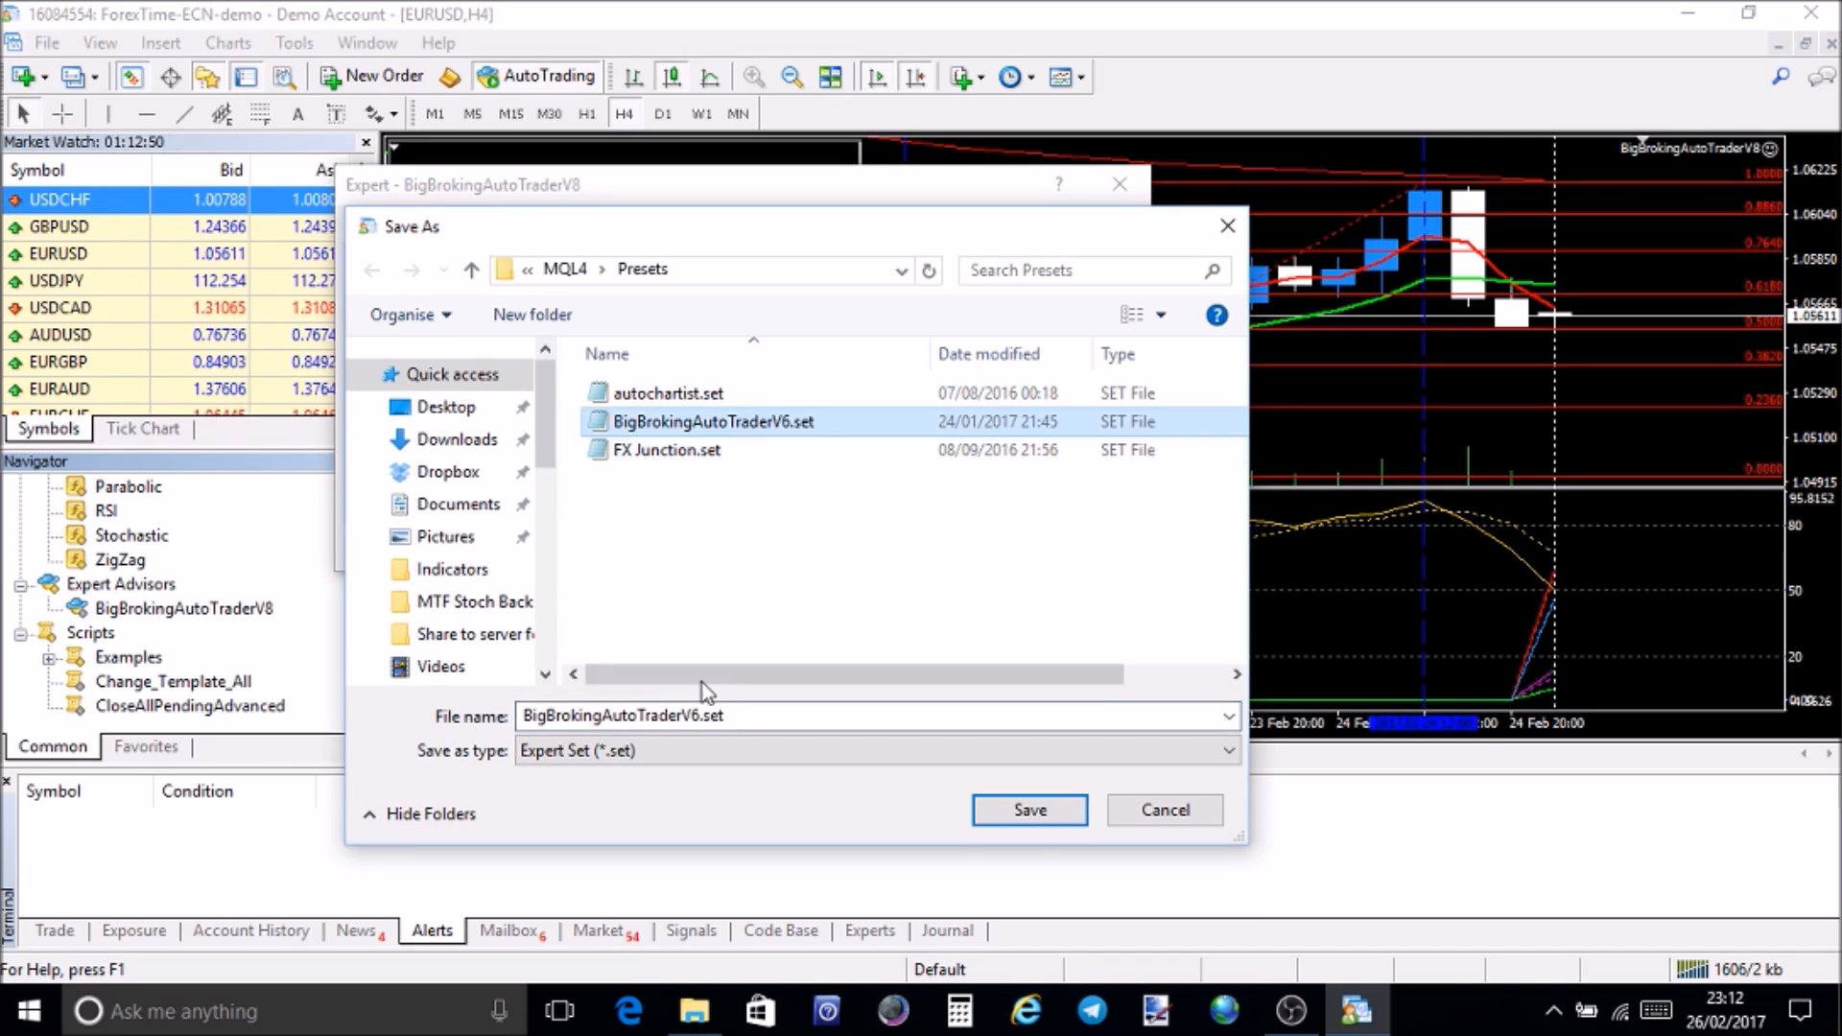
{"action": "left_click", "coordinate": [698, 715]}
{"action": "left_click", "coordinate": [698, 716]}
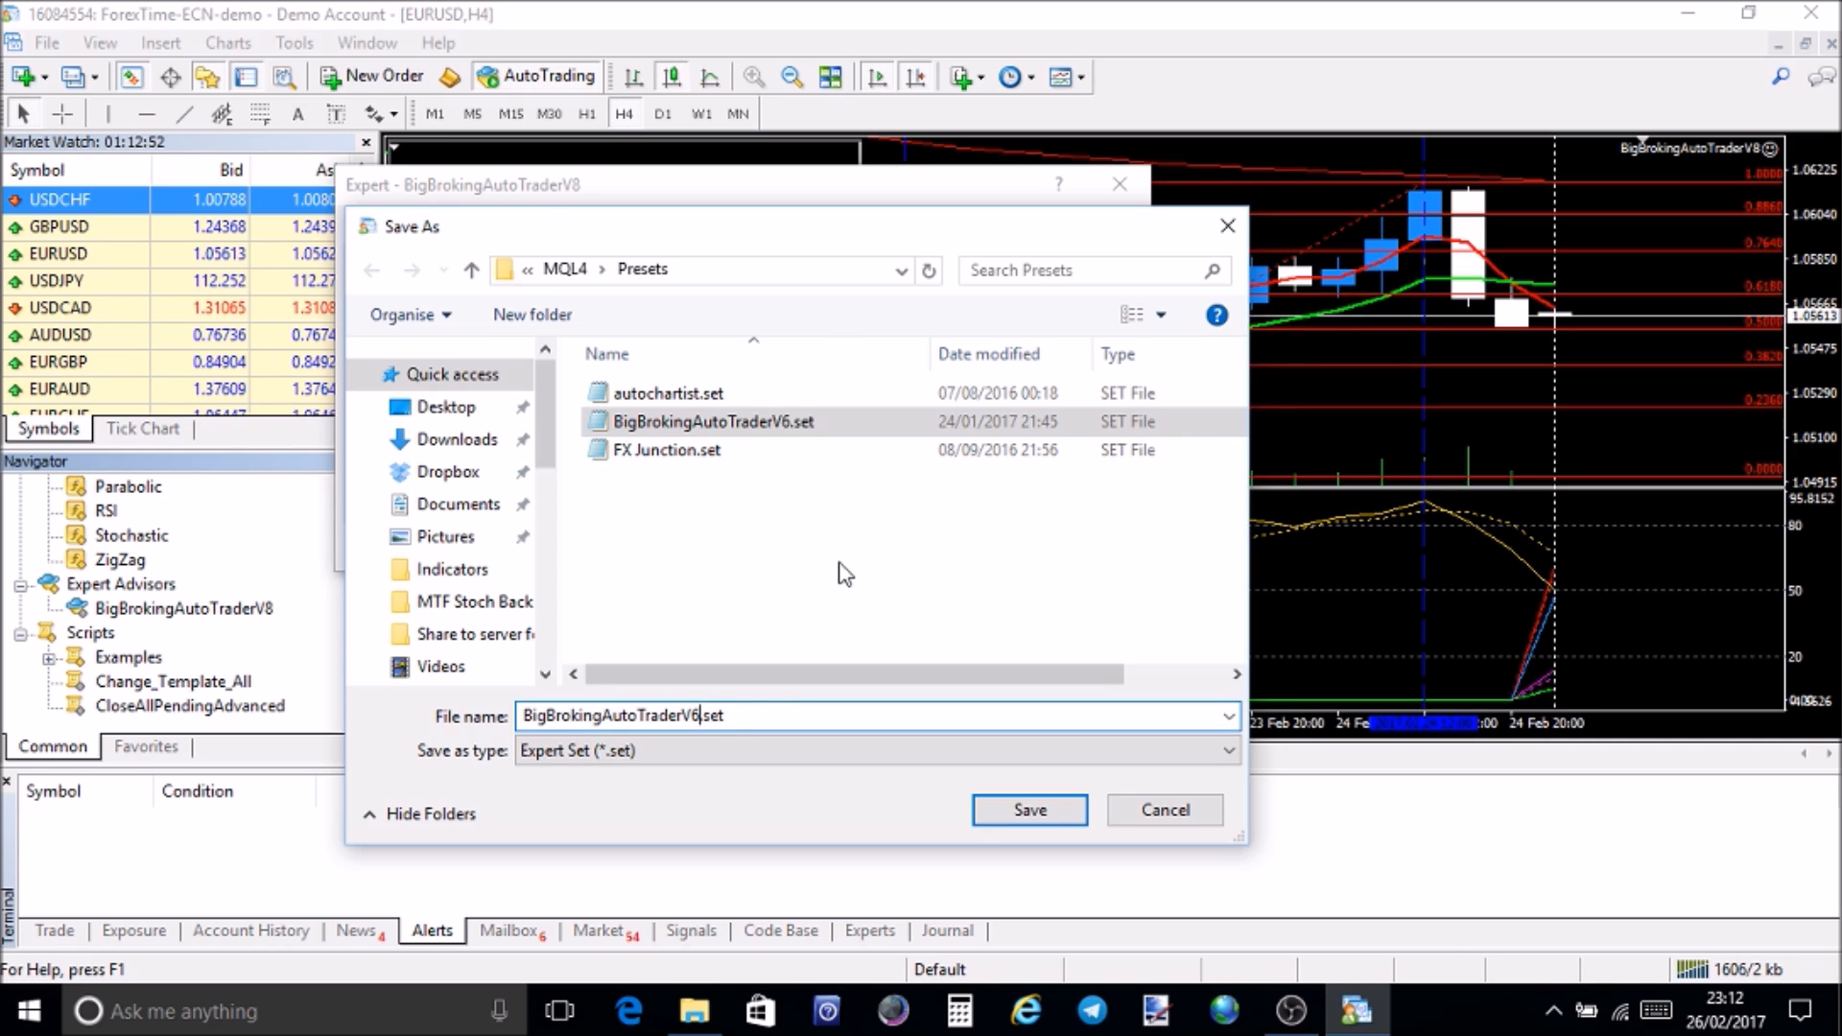
{"action": "key", "text": "BackSpace"}
{"action": "type", "text": "8"}
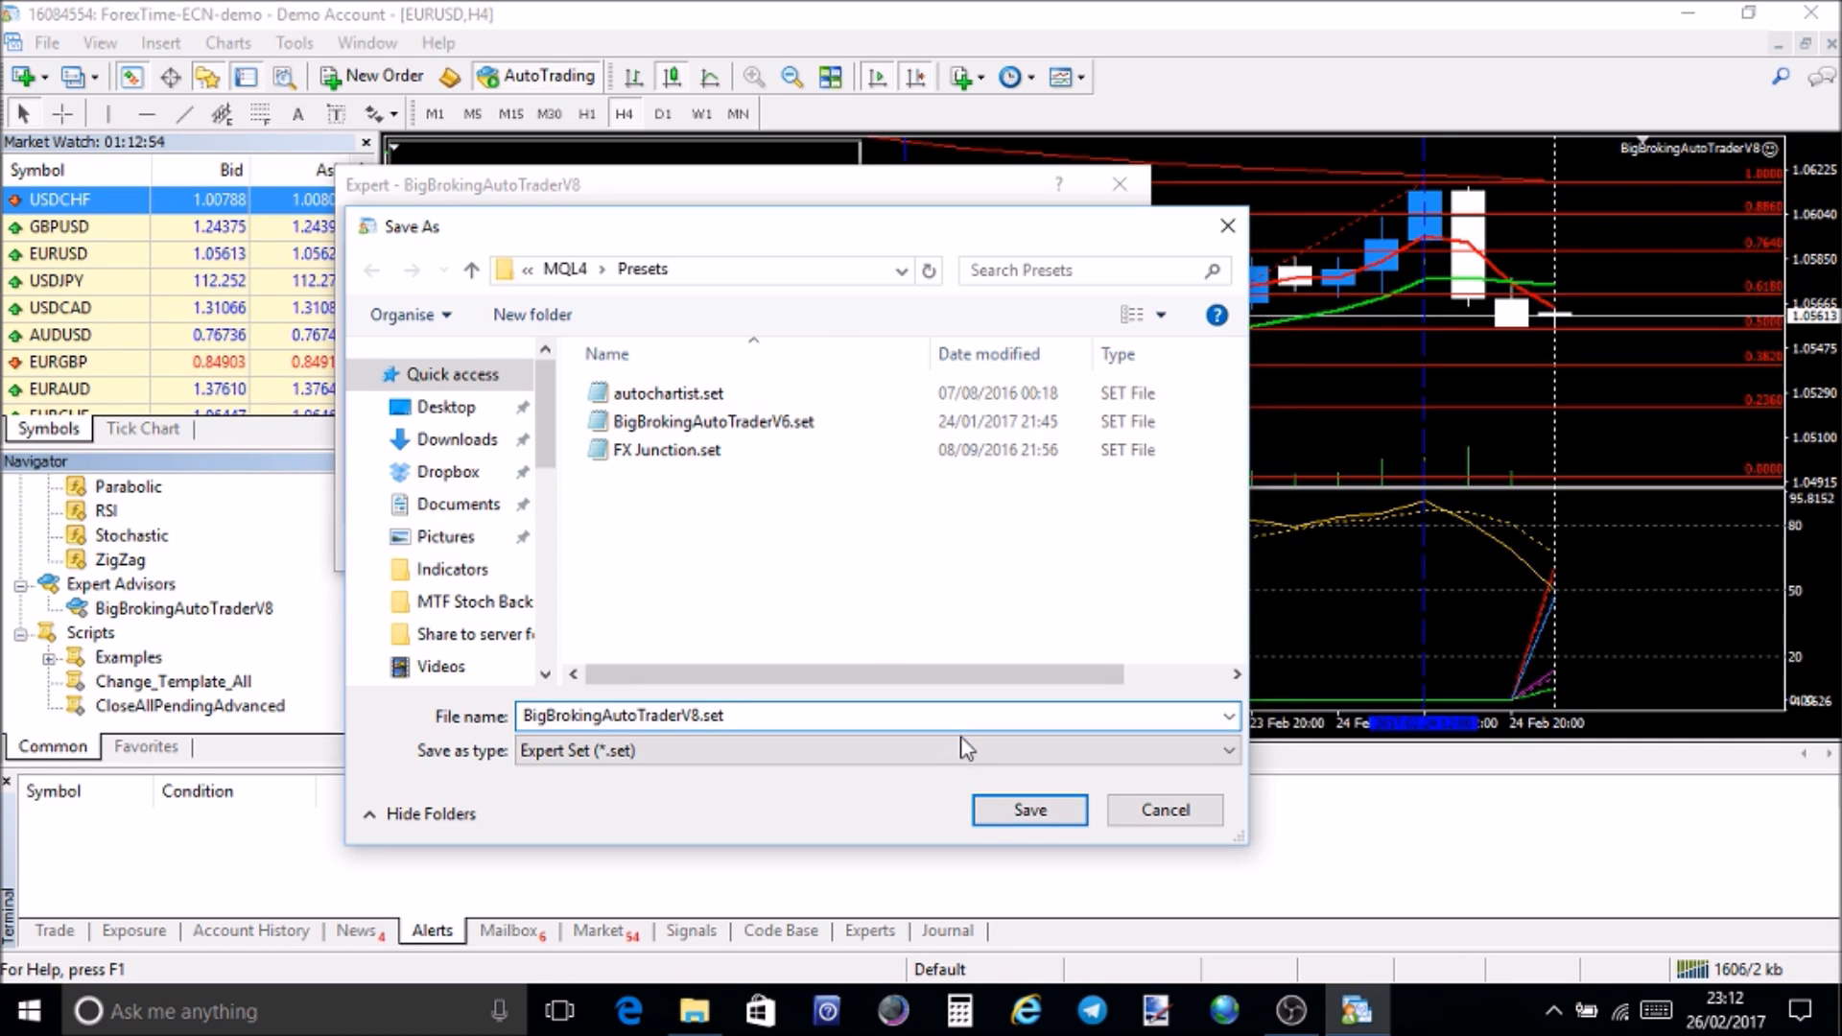
{"action": "left_click", "coordinate": [998, 810]}
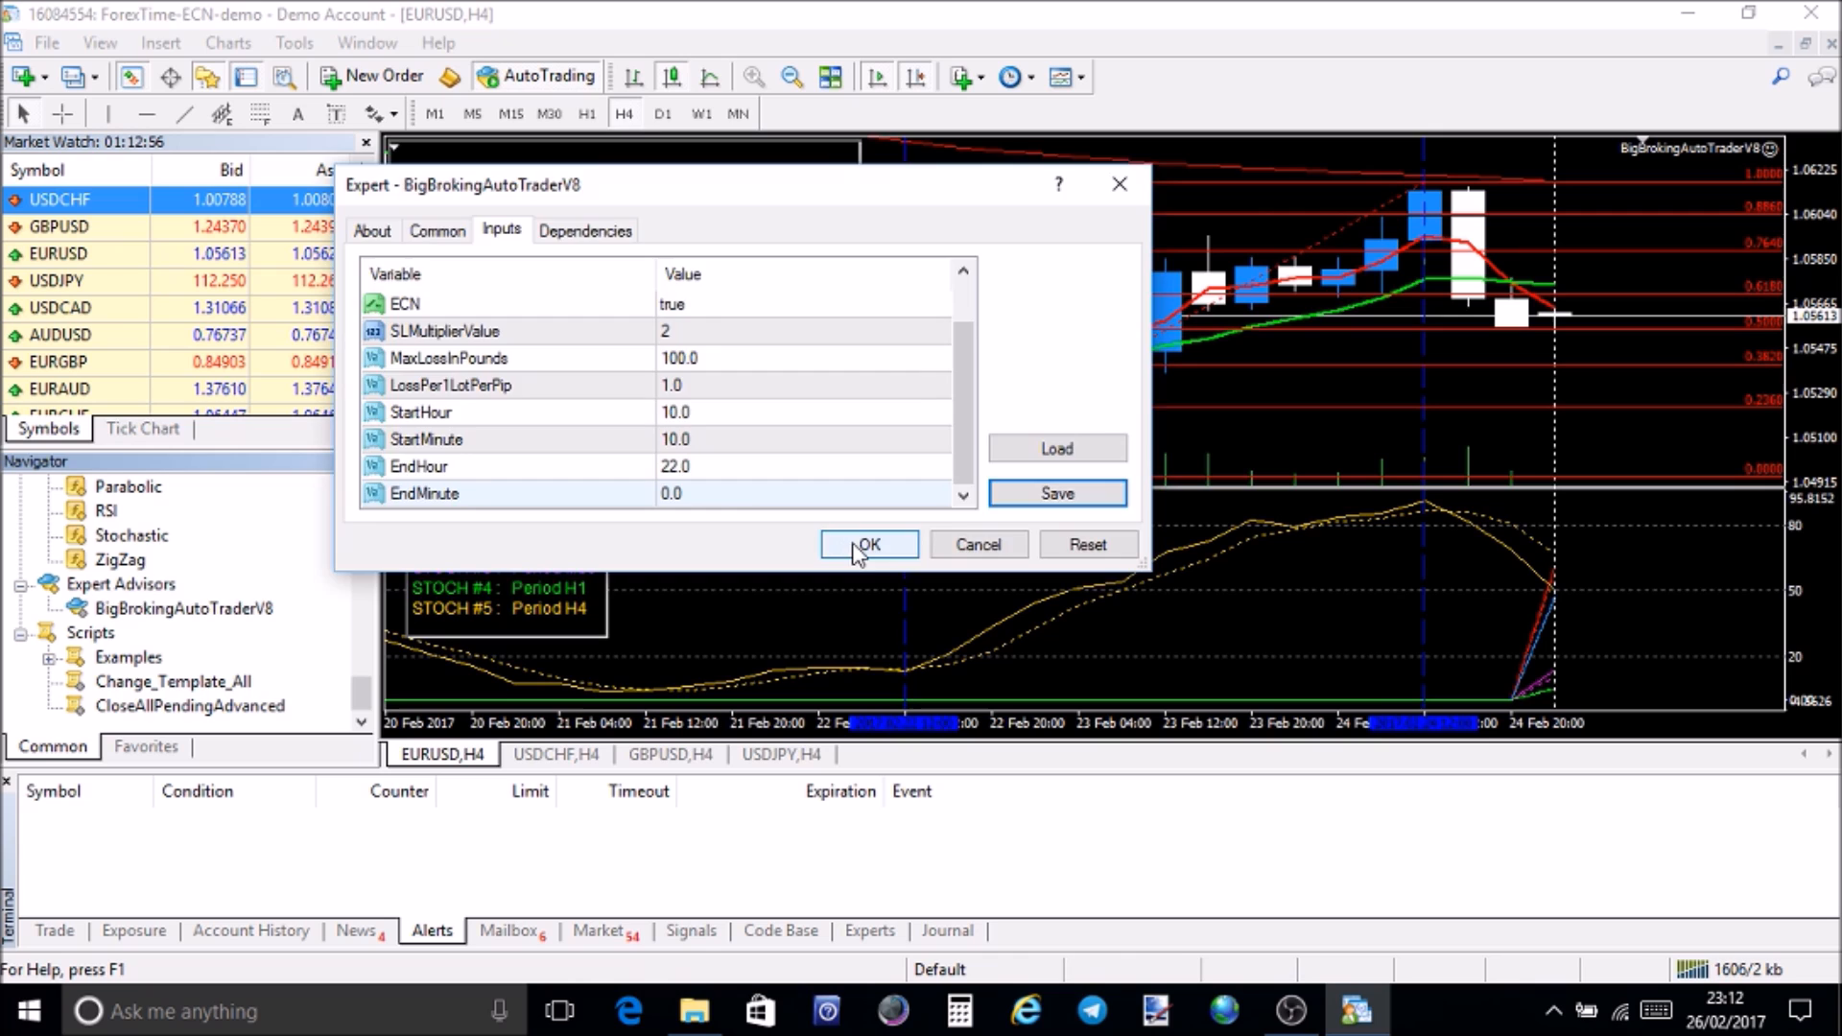
{"action": "left_click", "coordinate": [856, 549]}
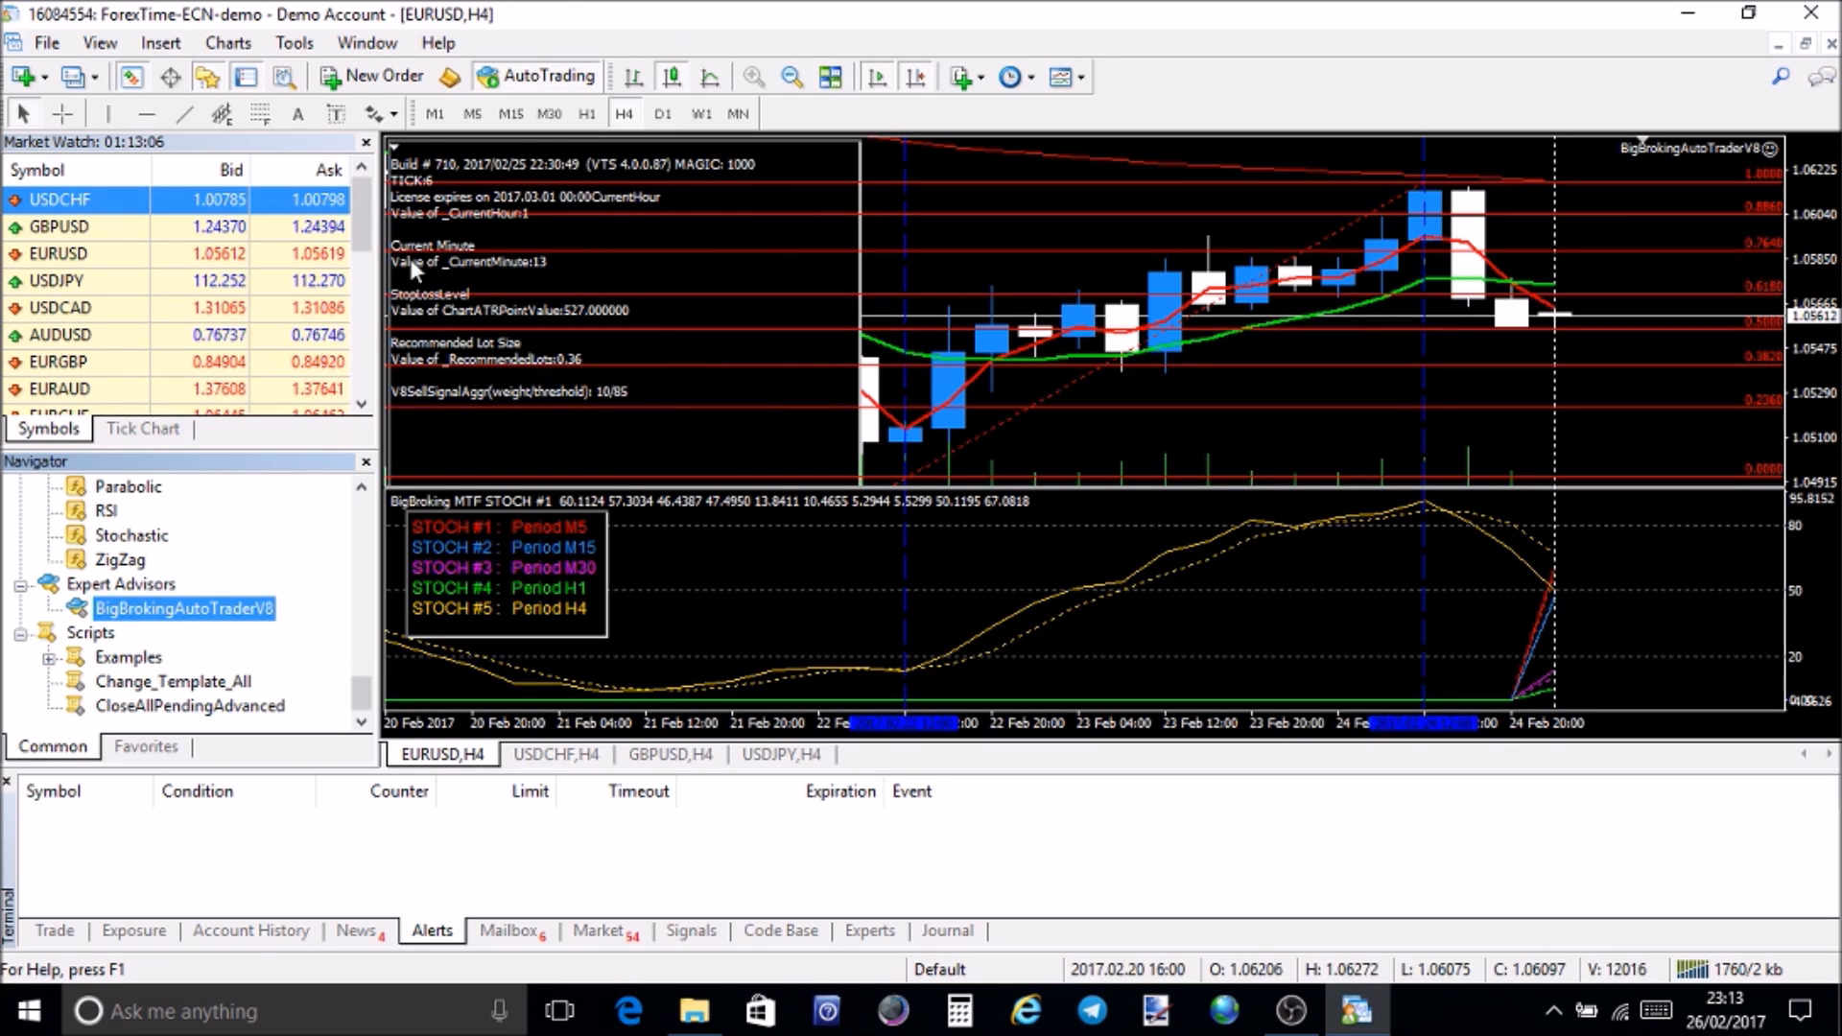
- Save the EURUSD,H4 chart setup as a template, replacing the existing BigBrokingAutoTraderV8.tpl
{"action": "right_click", "coordinate": [717, 272]}
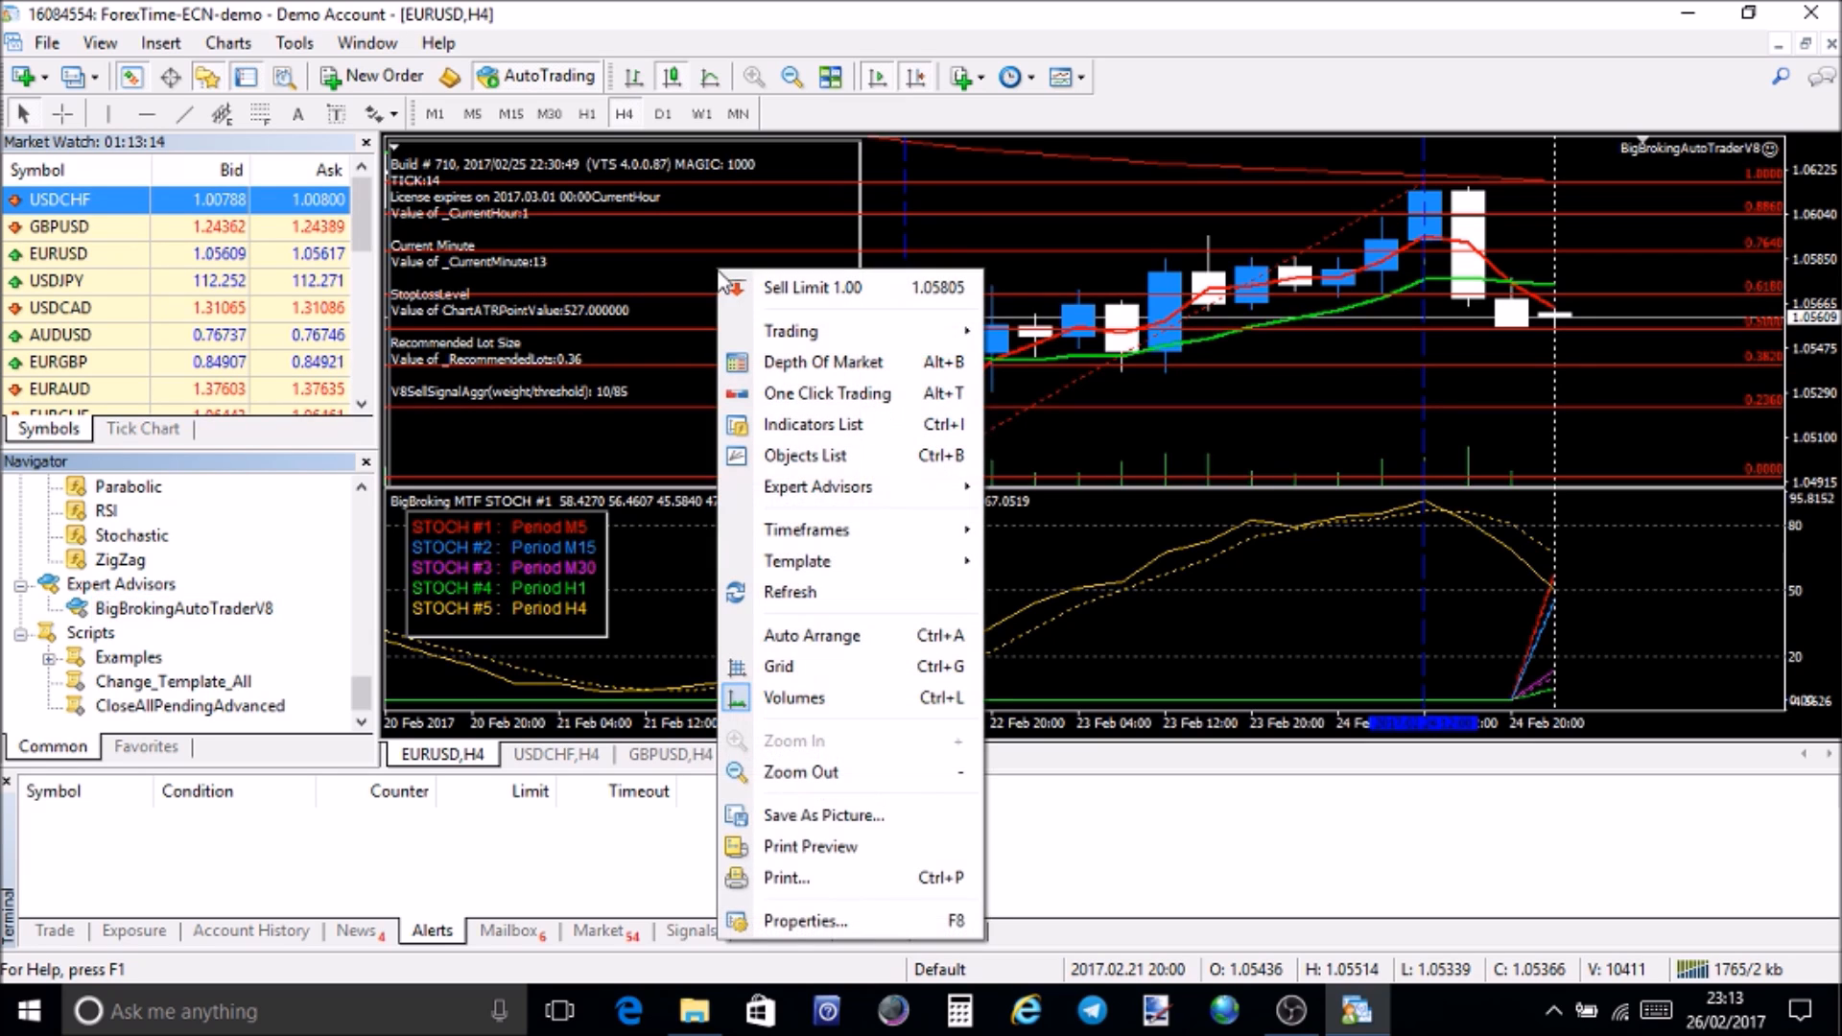
{"action": "mouse_move", "coordinate": [800, 568]}
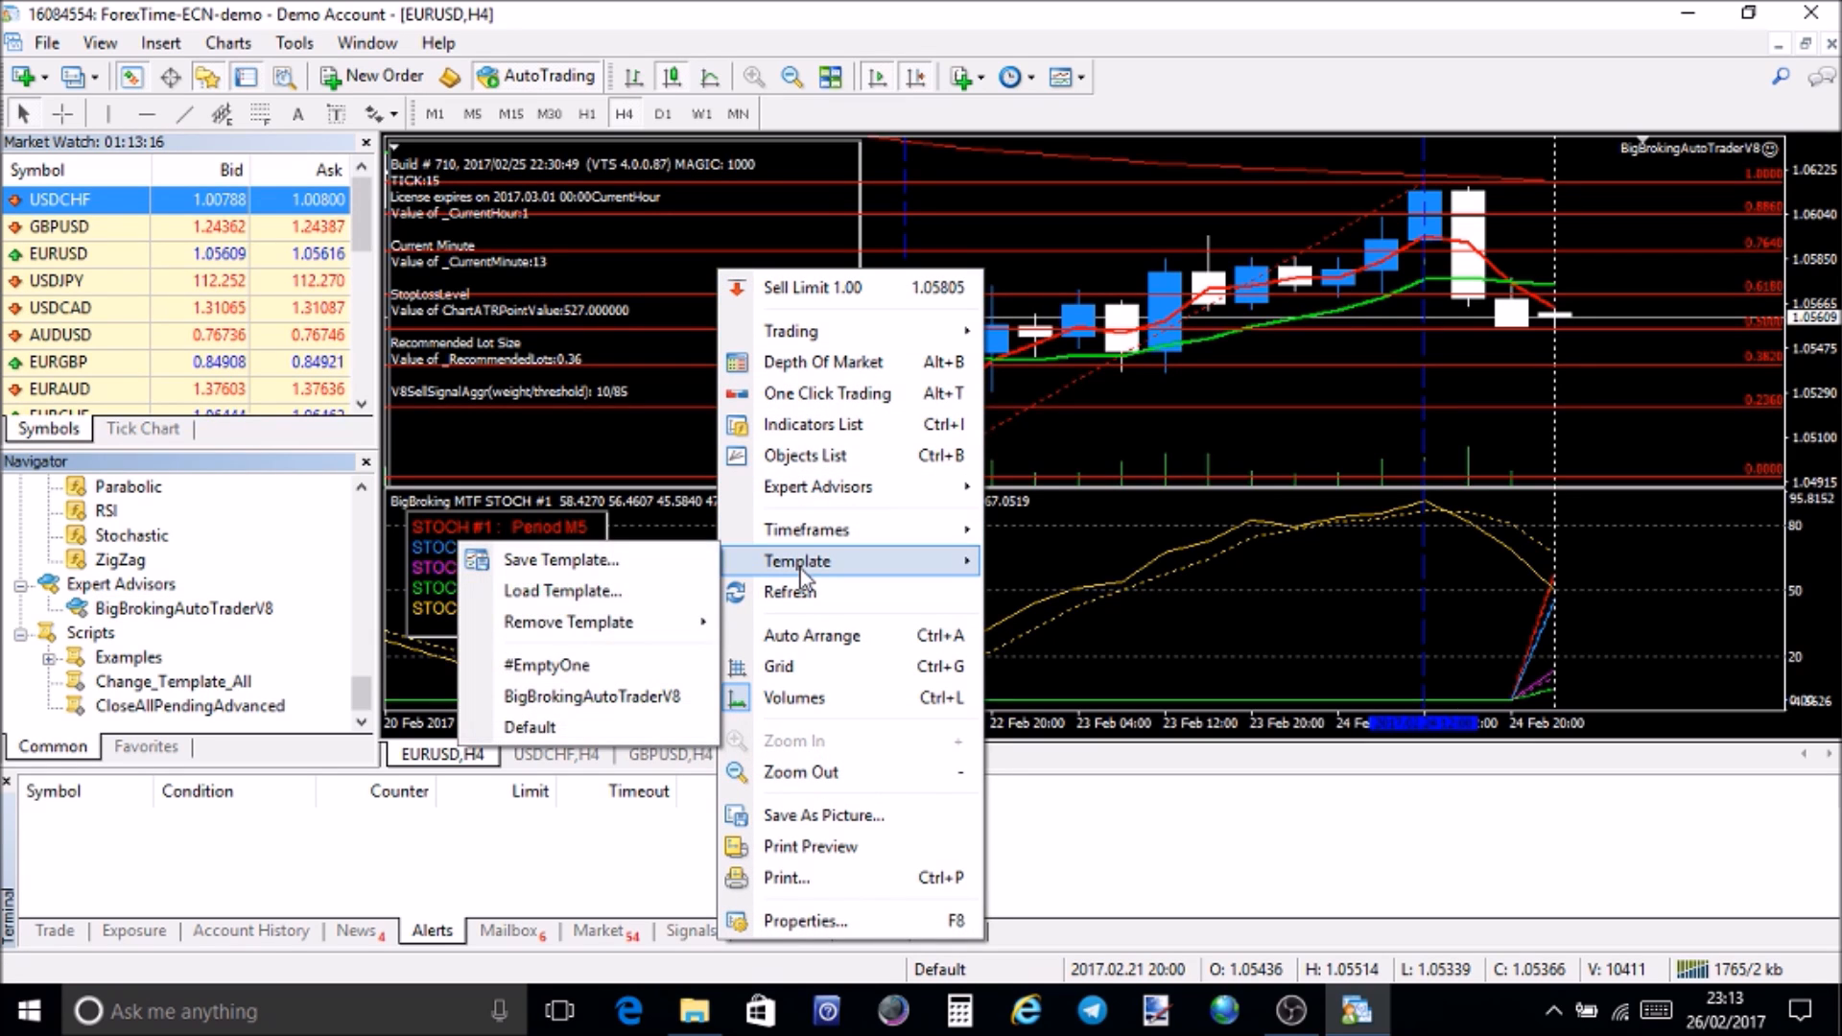
{"action": "left_click", "coordinate": [612, 566]}
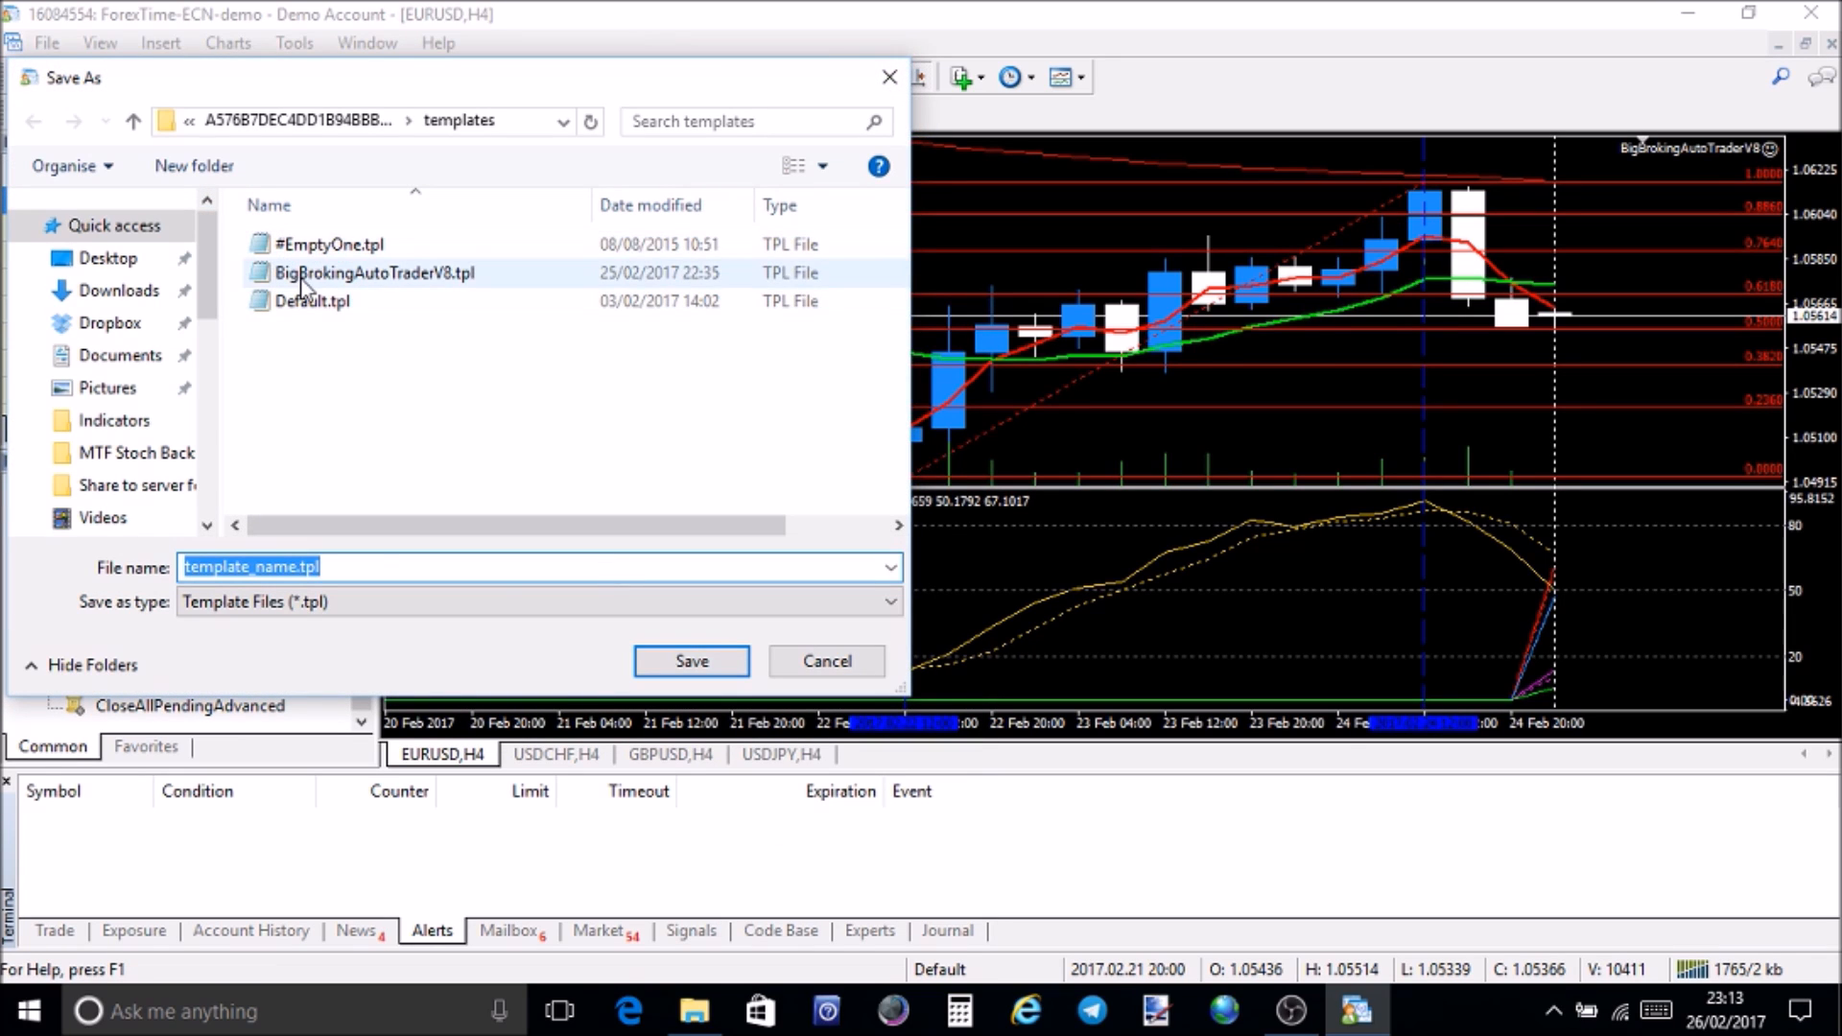
{"action": "left_click", "coordinate": [302, 280]}
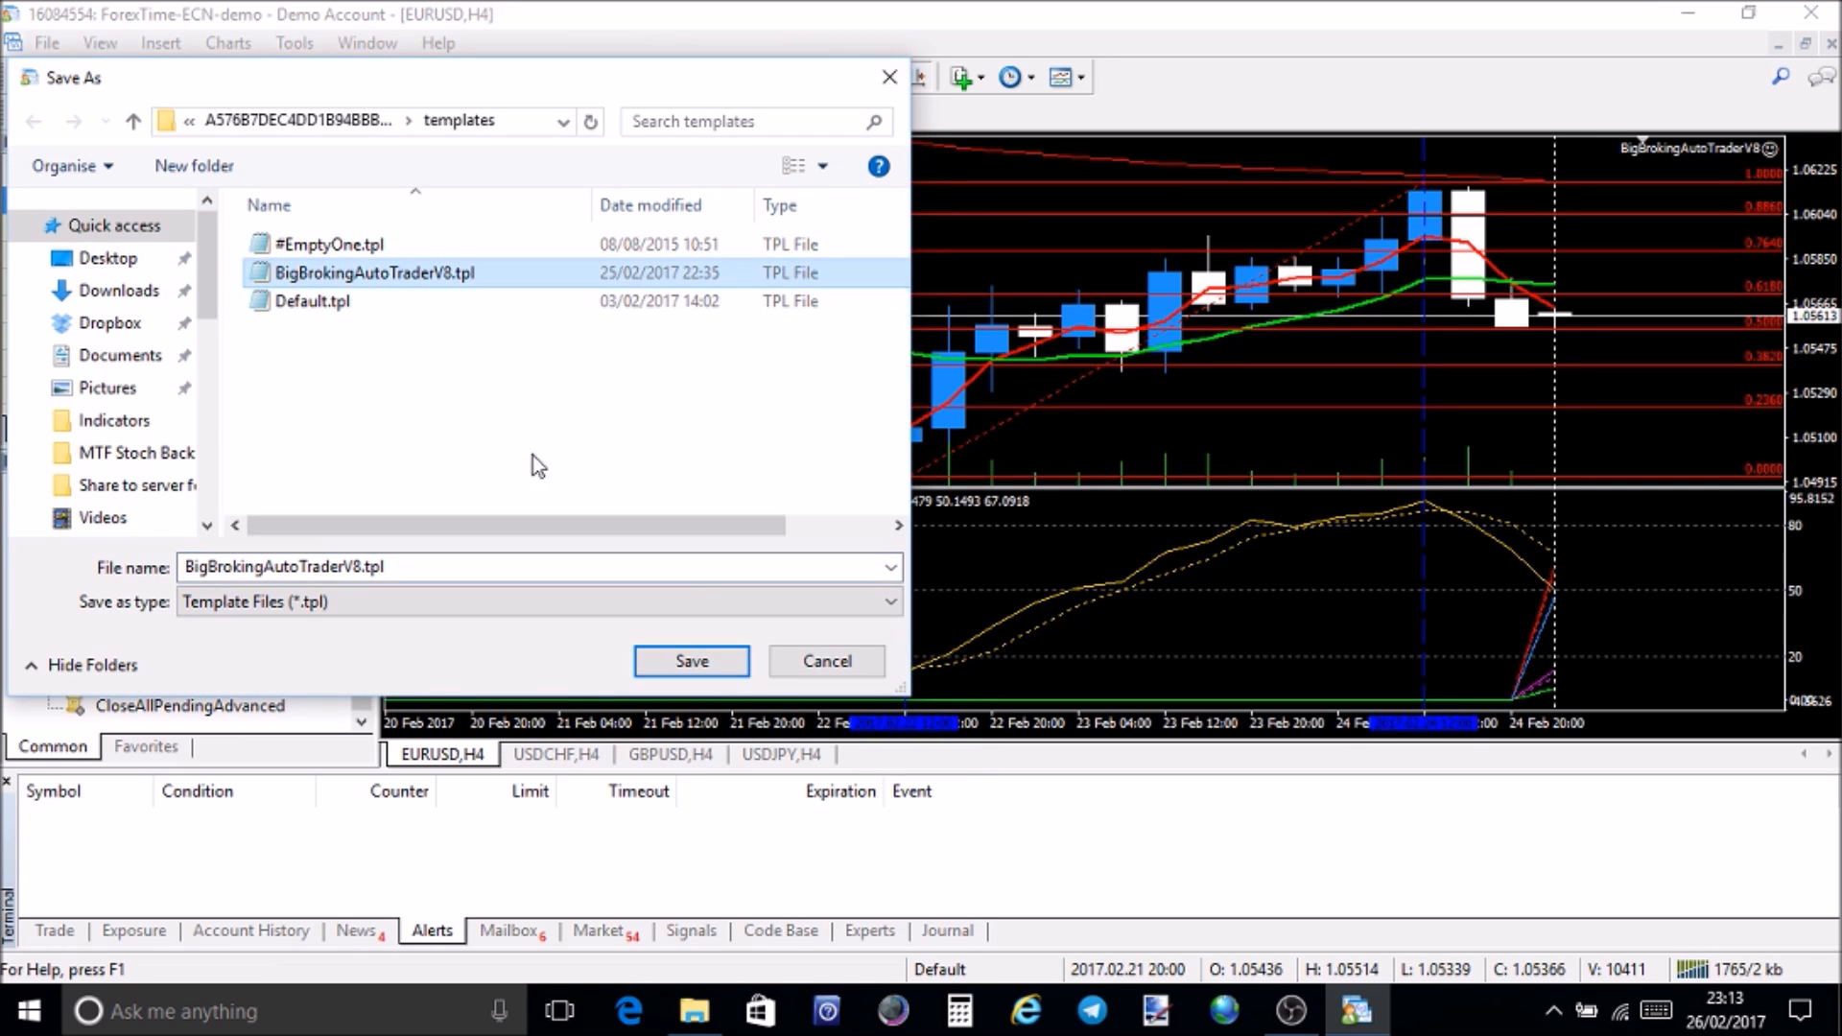
{"action": "left_click", "coordinate": [727, 668]}
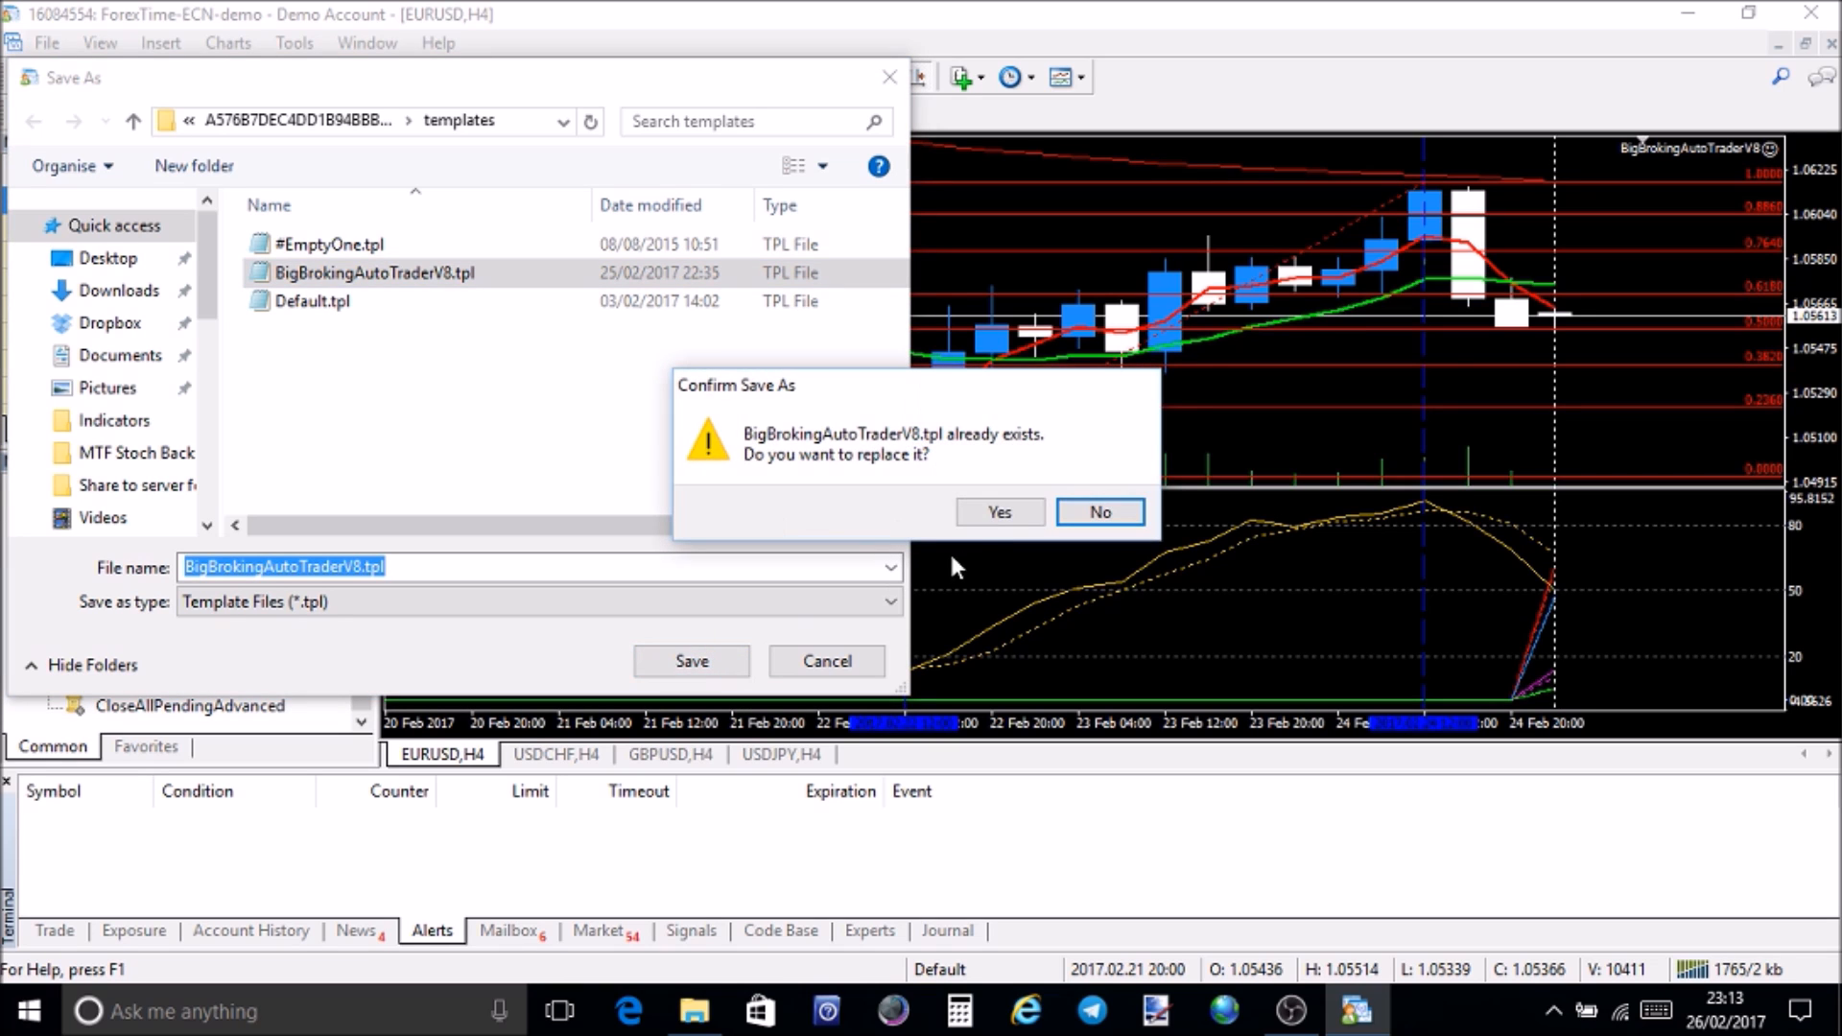
{"action": "left_click", "coordinate": [995, 514]}
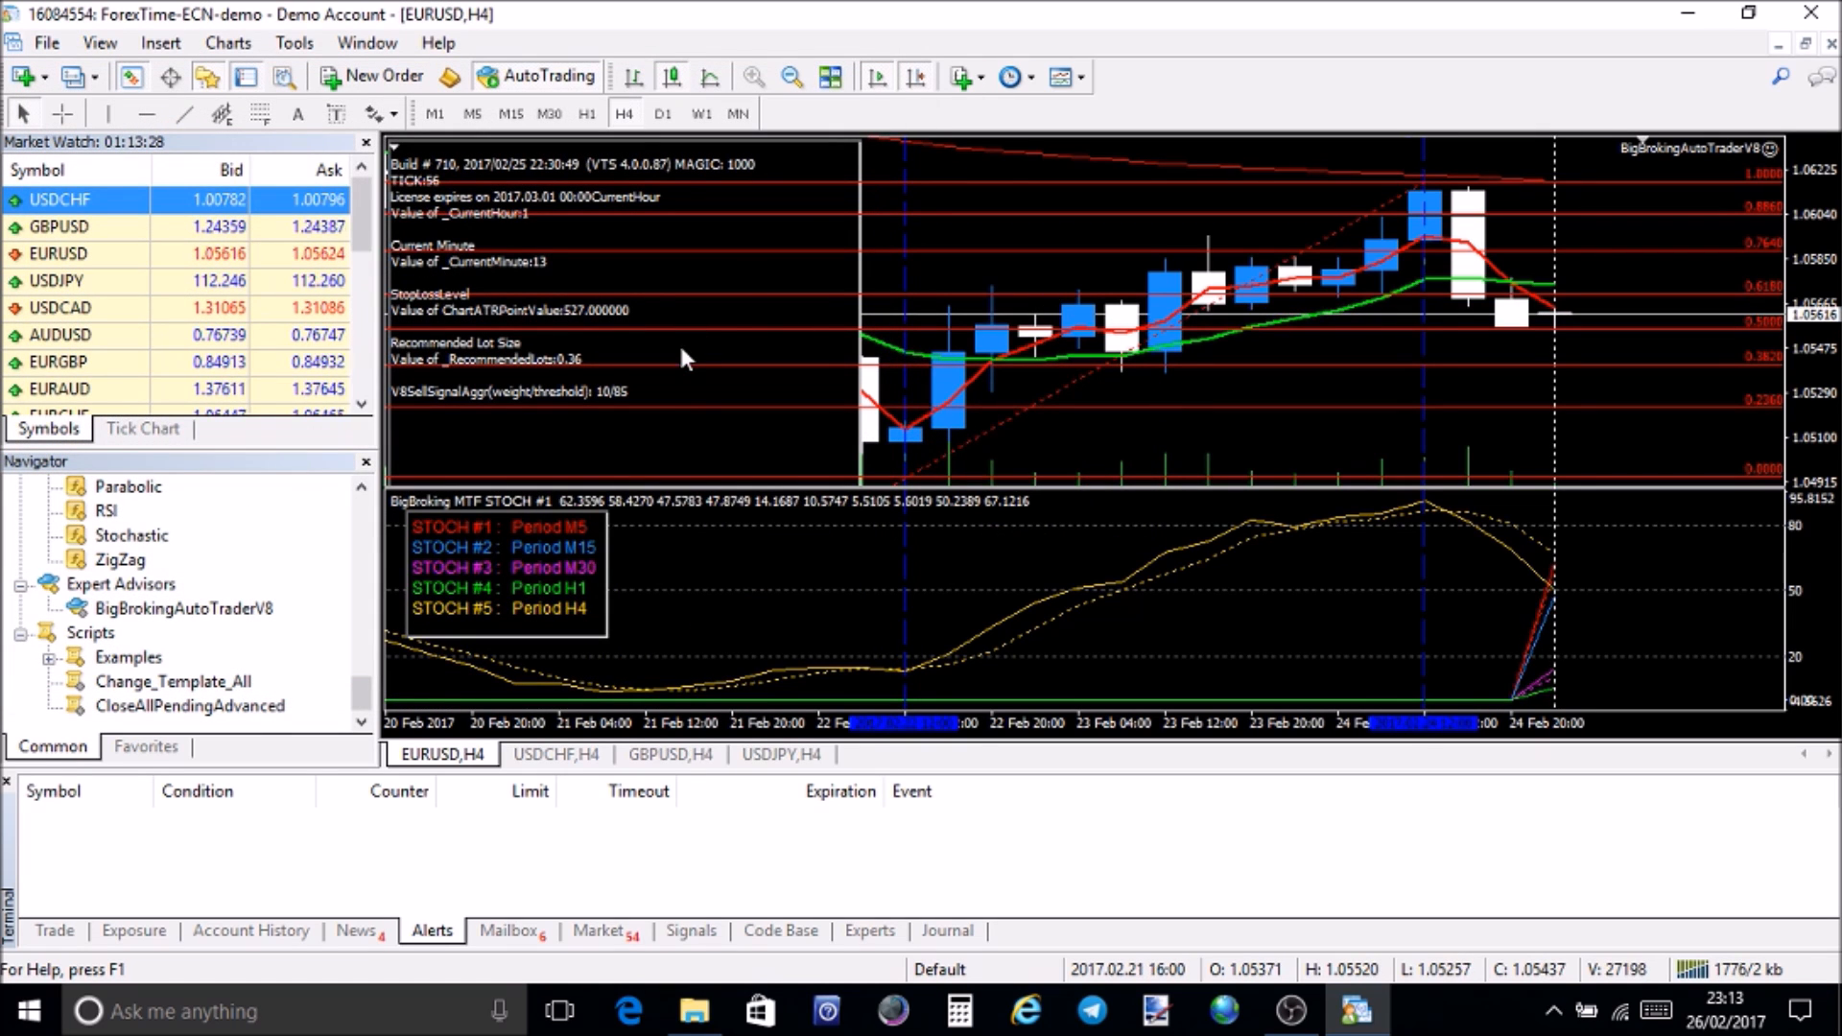
- Attach the BigBrokingAutoTraderV8 expert advisor to the USDCHF,H4 chart and enter the licence key in its LicenseKey input
{"action": "left_click", "coordinate": [529, 756]}
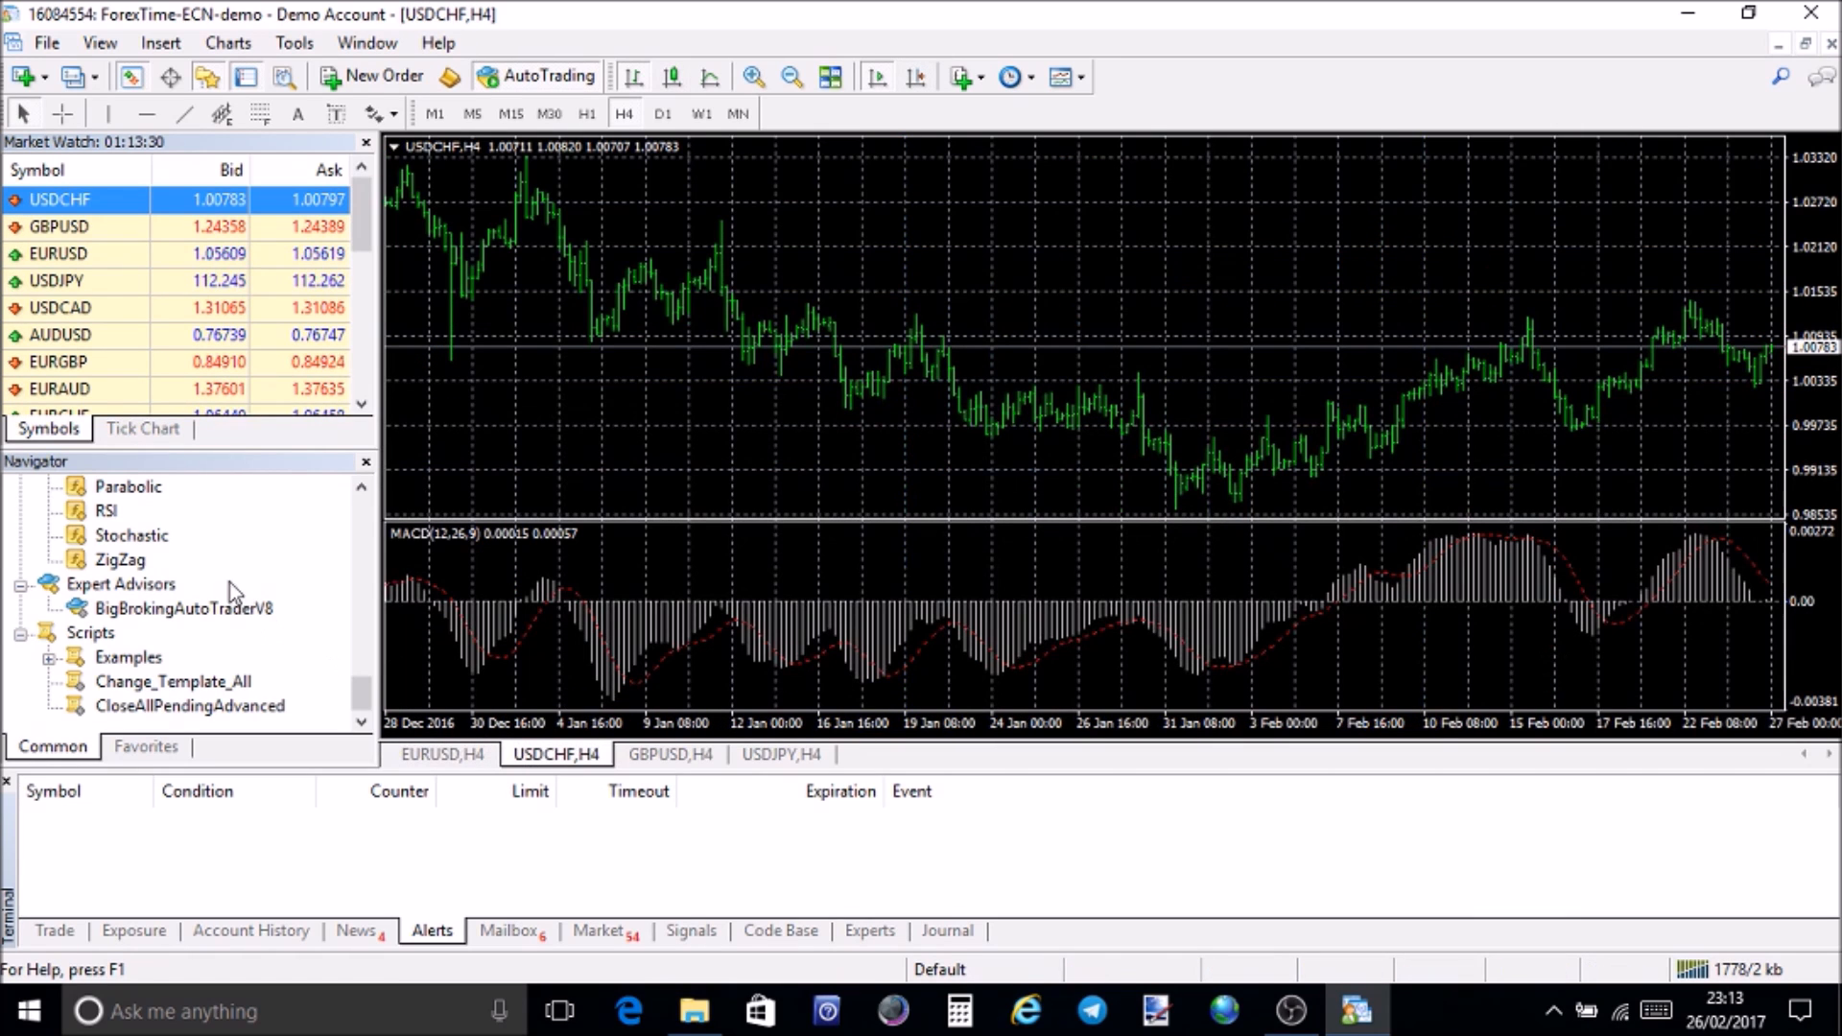
{"action": "double_click", "coordinate": [182, 609]}
{"action": "left_click", "coordinate": [736, 305]}
{"action": "left_click", "coordinate": [736, 305]}
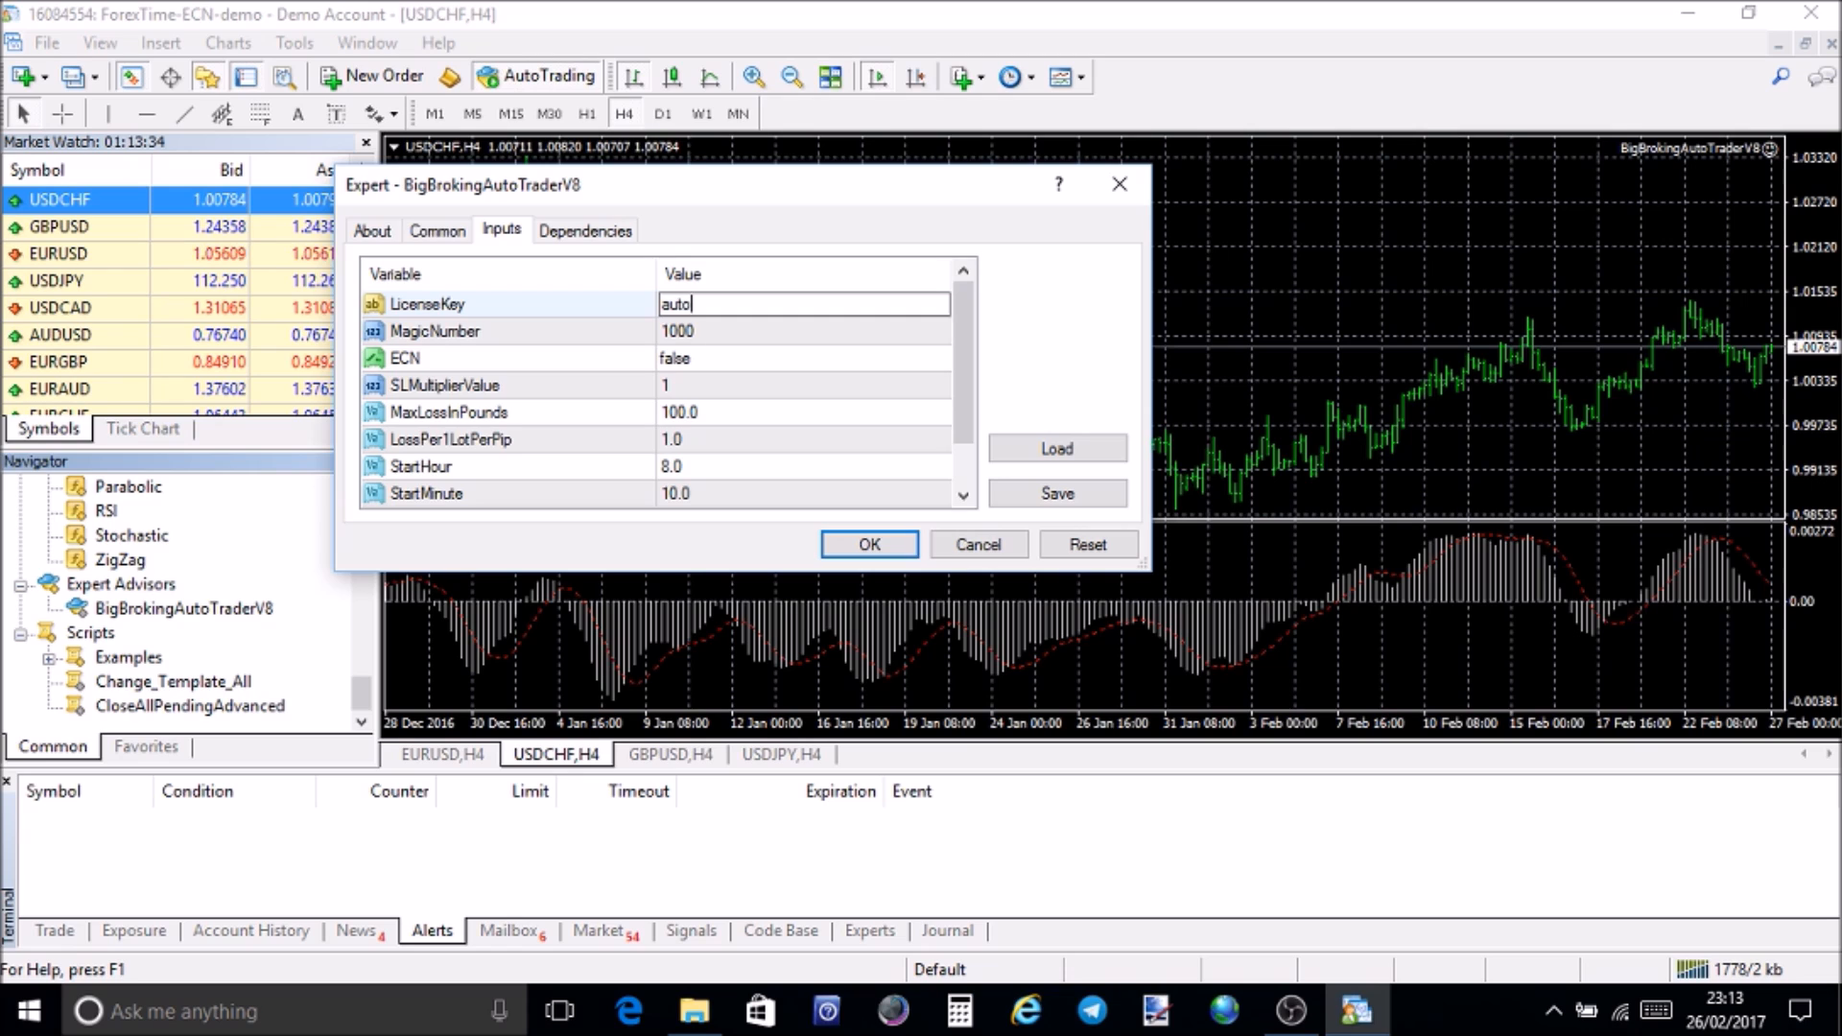
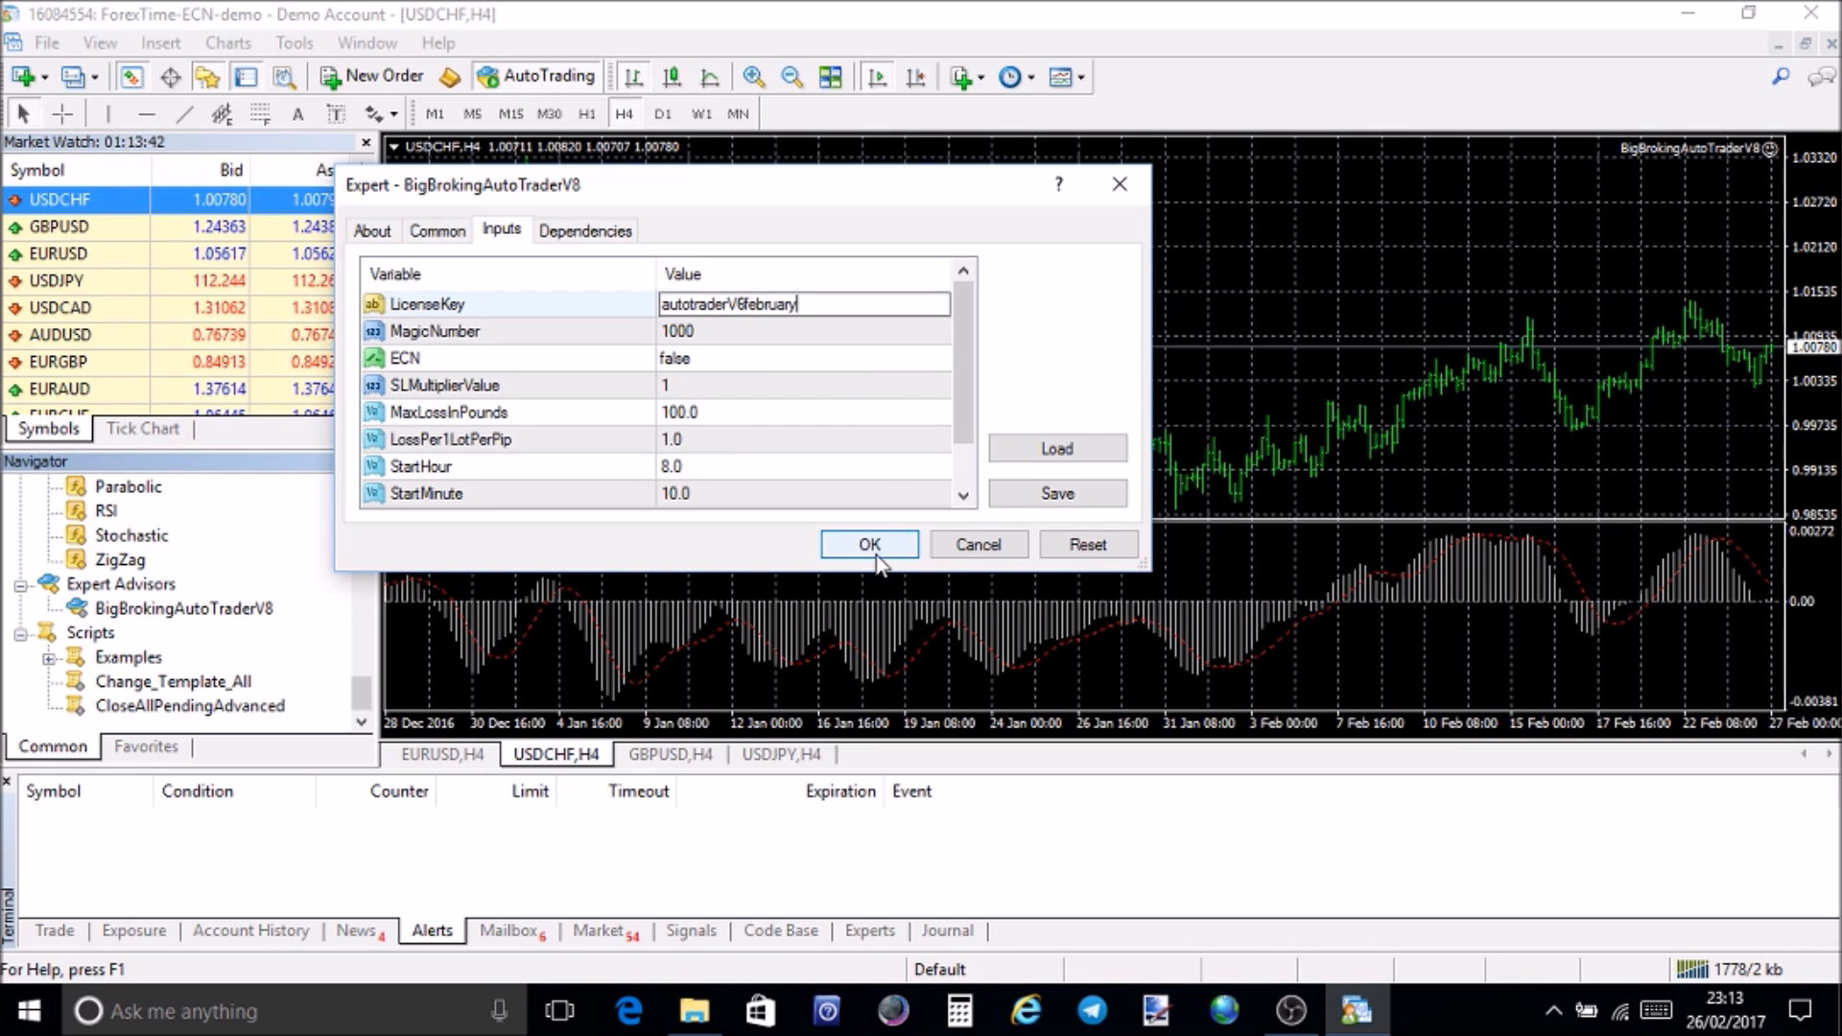
- Set the ECN input to true for the USDCHF,H4 expert and apply its settings to the chart
{"action": "left_click", "coordinate": [721, 364]}
{"action": "left_click", "coordinate": [721, 369]}
{"action": "left_click", "coordinate": [713, 361]}
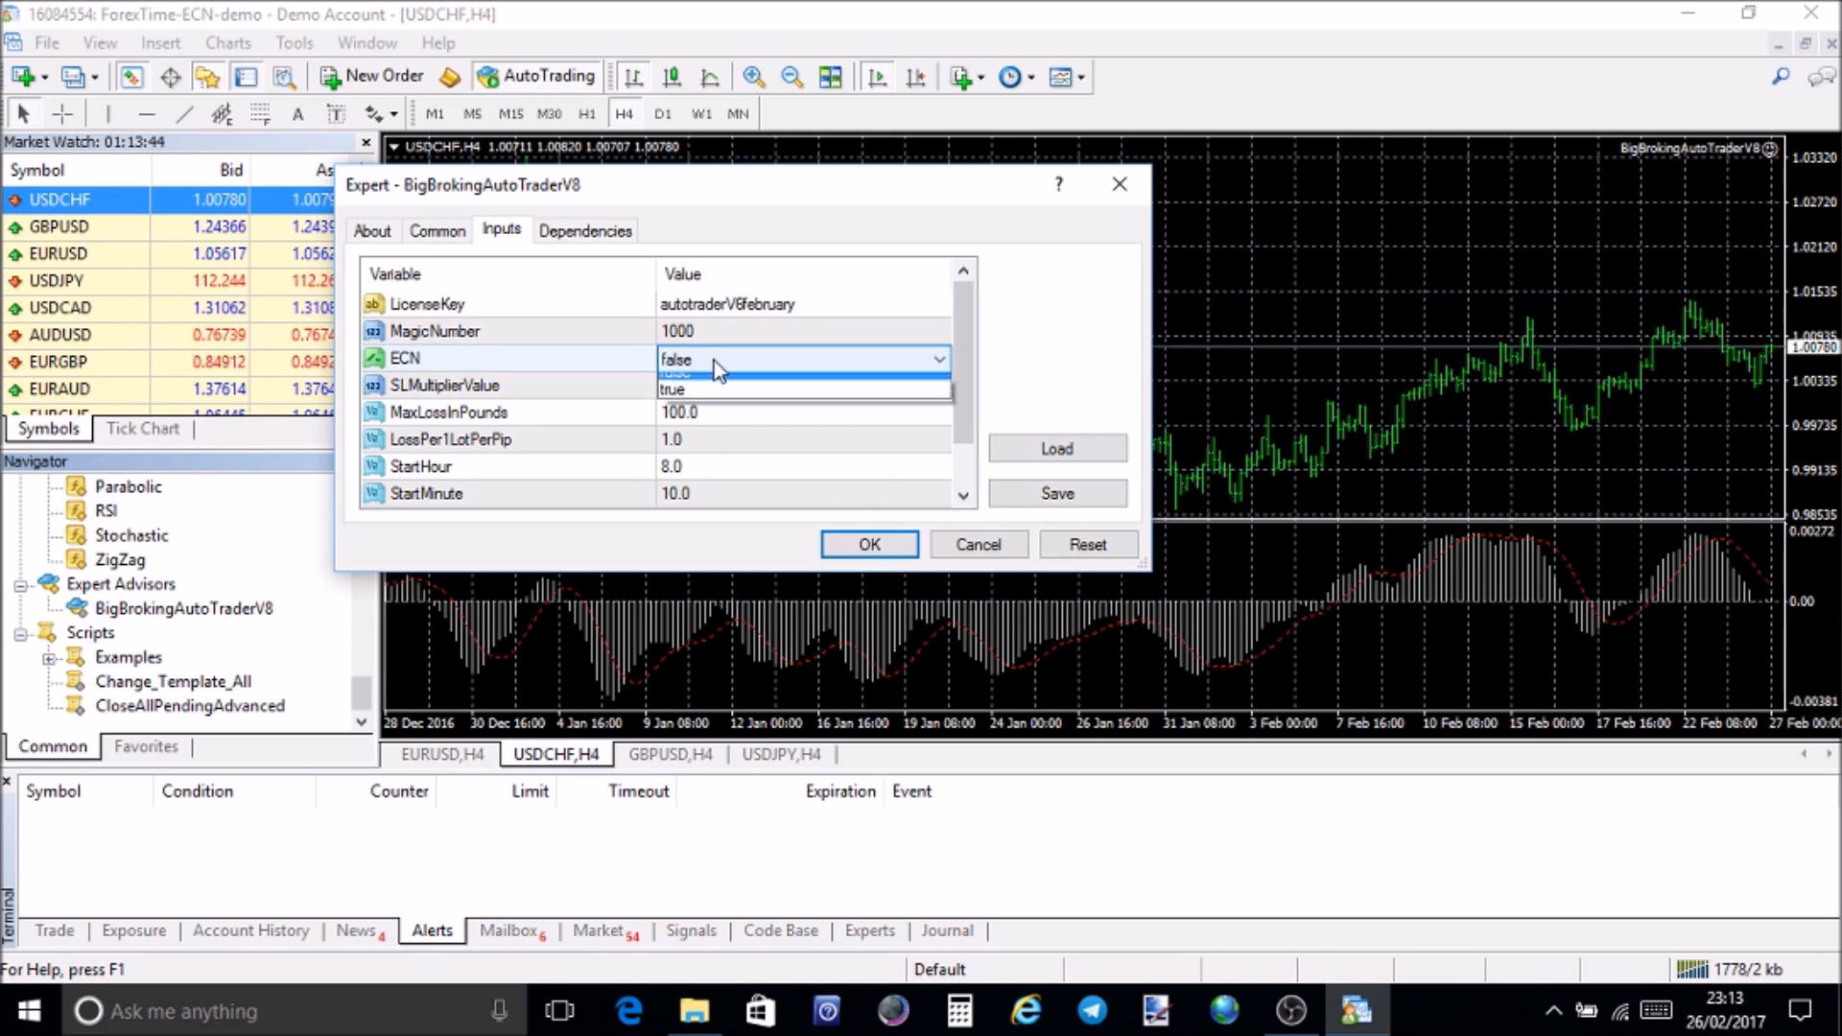
{"action": "left_click", "coordinate": [706, 379]}
{"action": "left_click", "coordinate": [871, 543]}
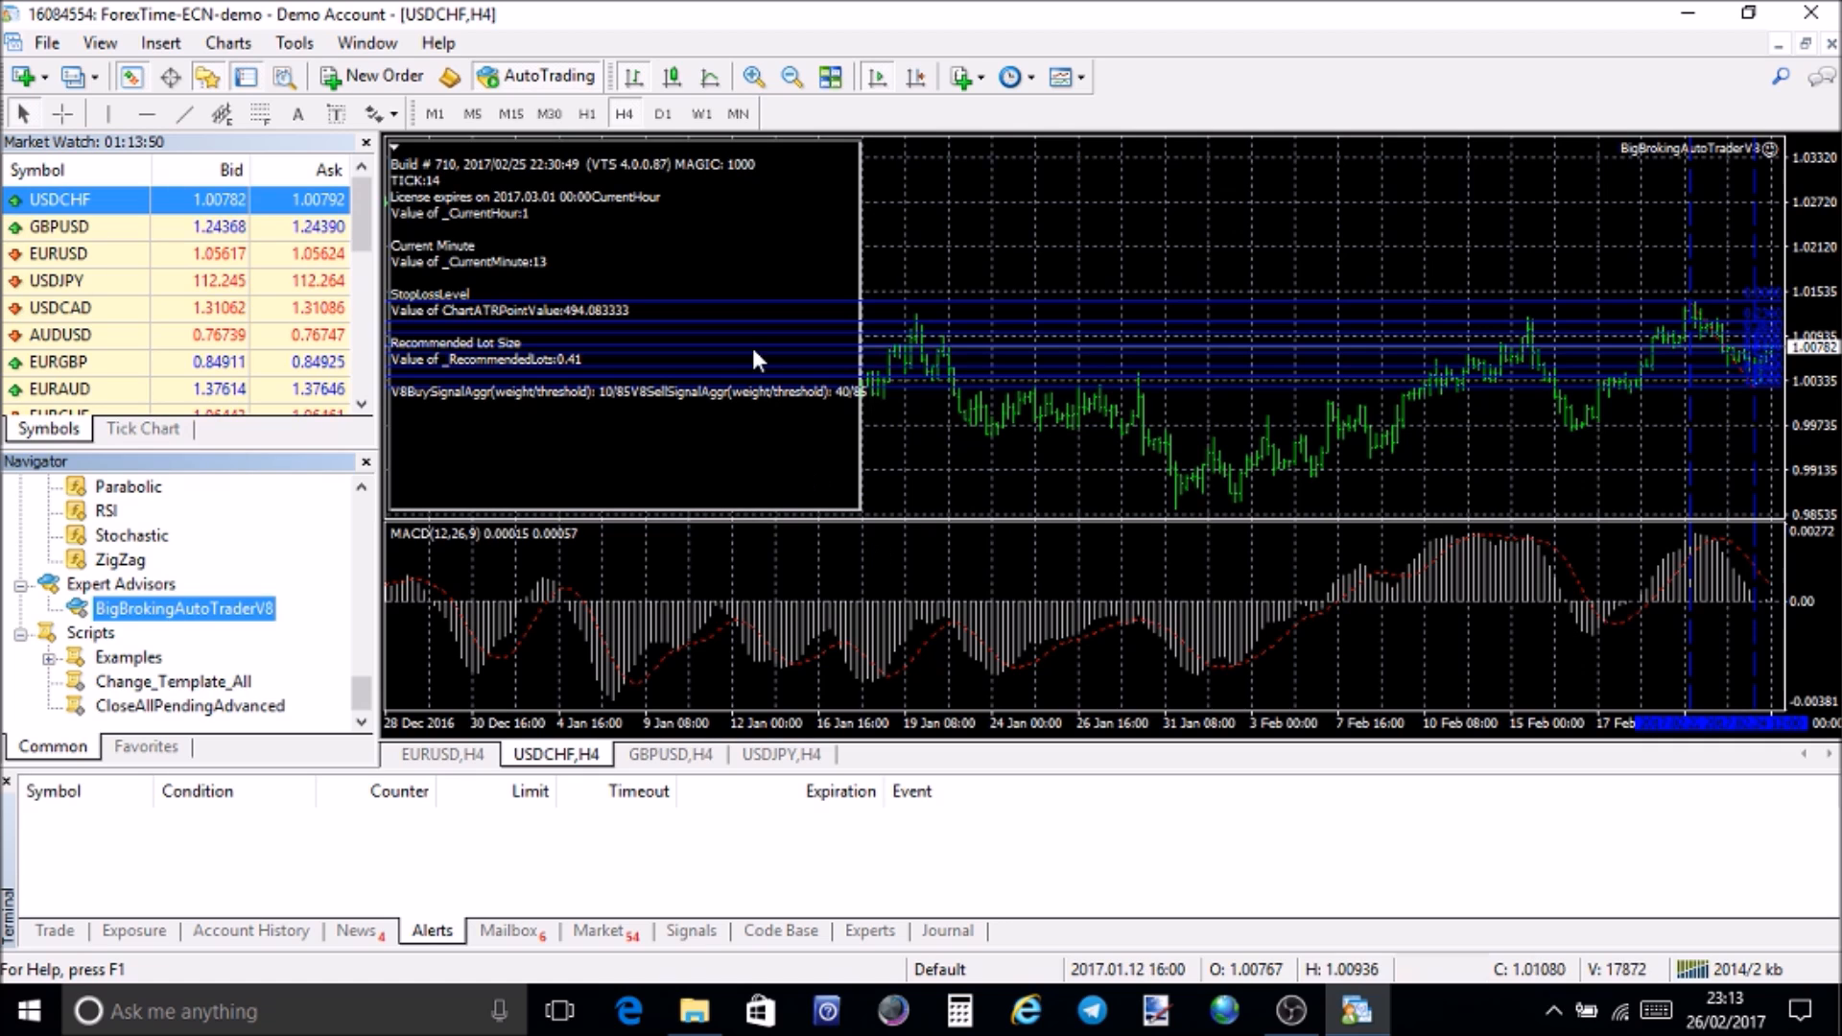
- Save the EURUSD,H4 chart setup as the default template, replacing the existing Default.tpl
{"action": "left_click", "coordinate": [457, 757]}
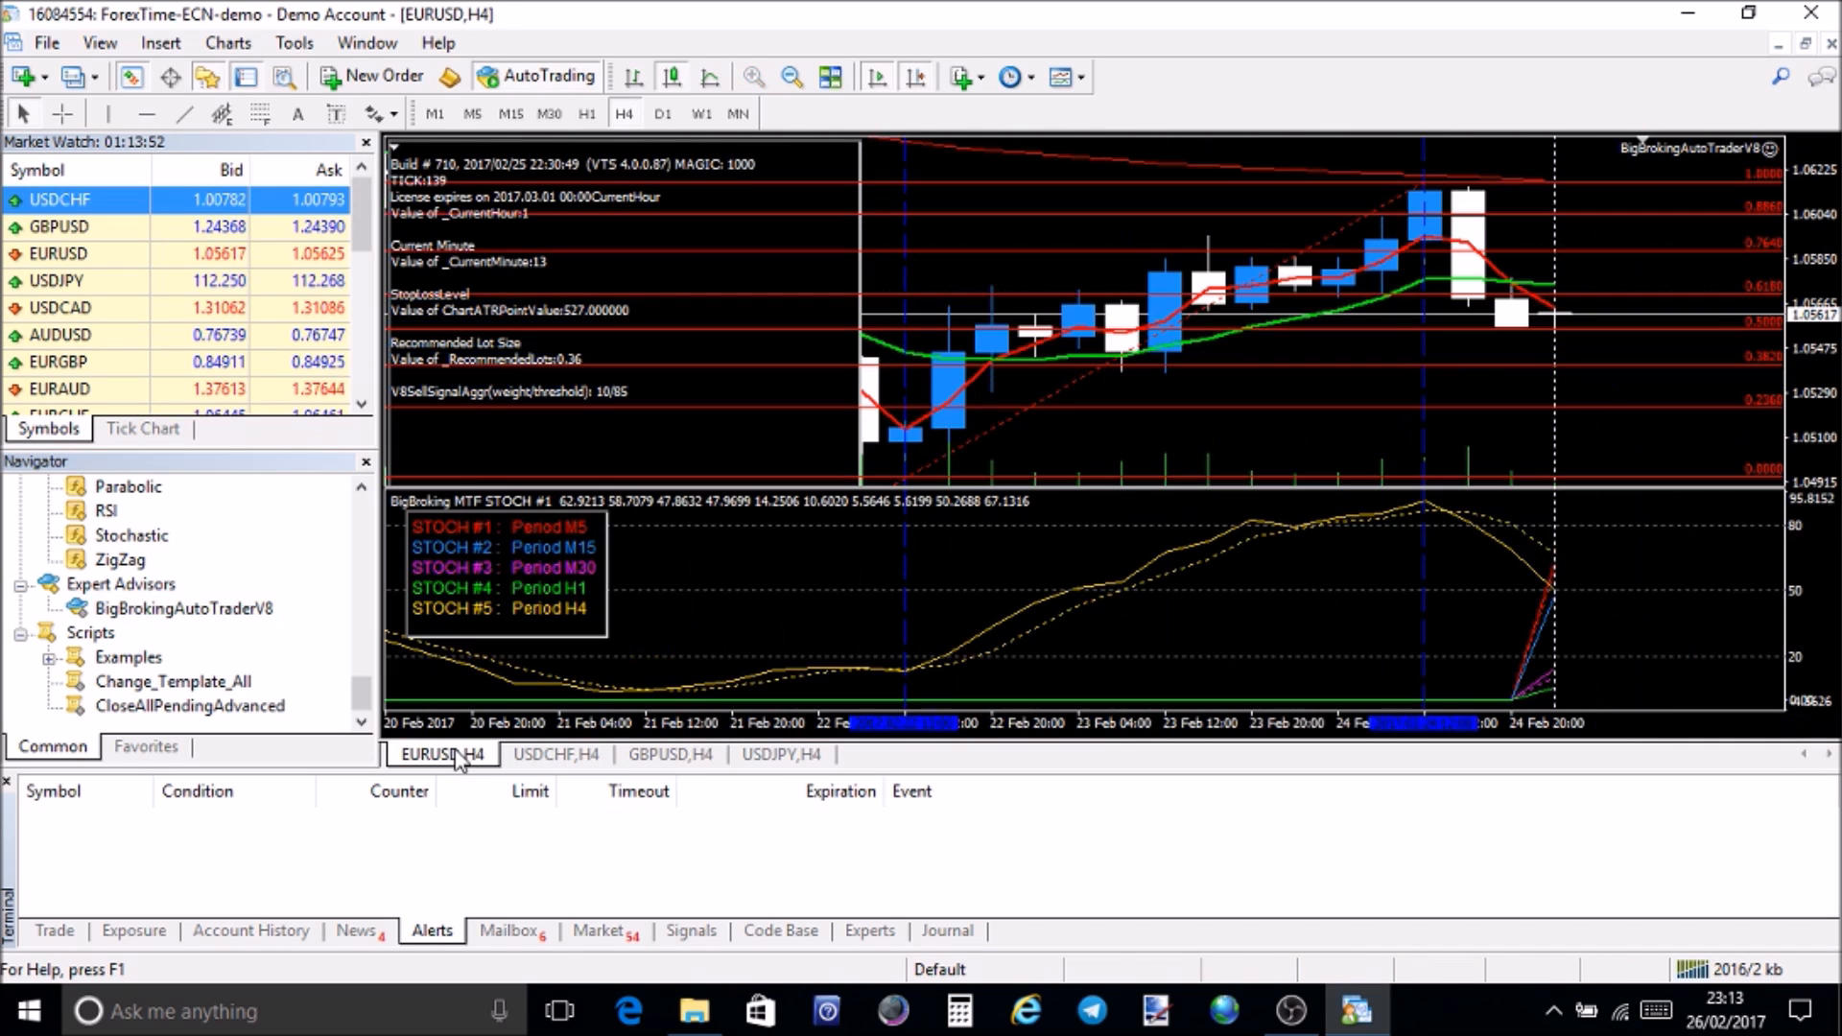
{"action": "right_click", "coordinate": [745, 382]}
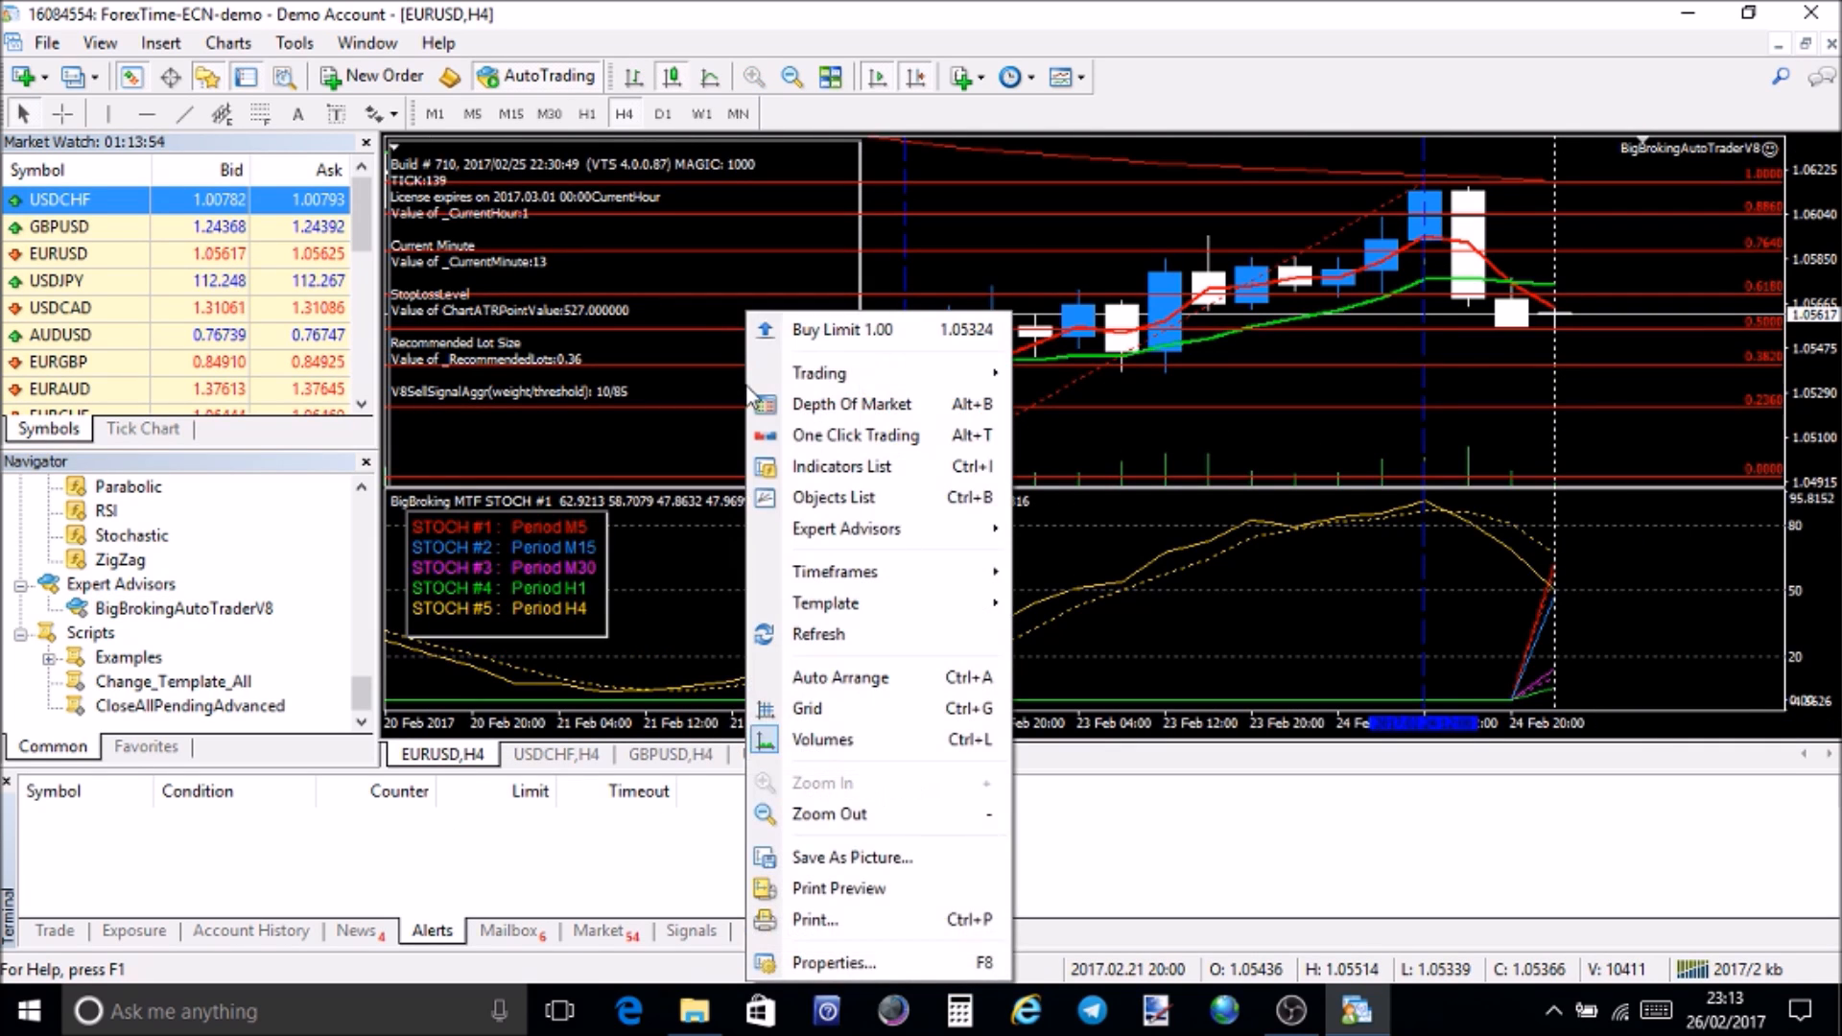
{"action": "mouse_move", "coordinate": [856, 604]}
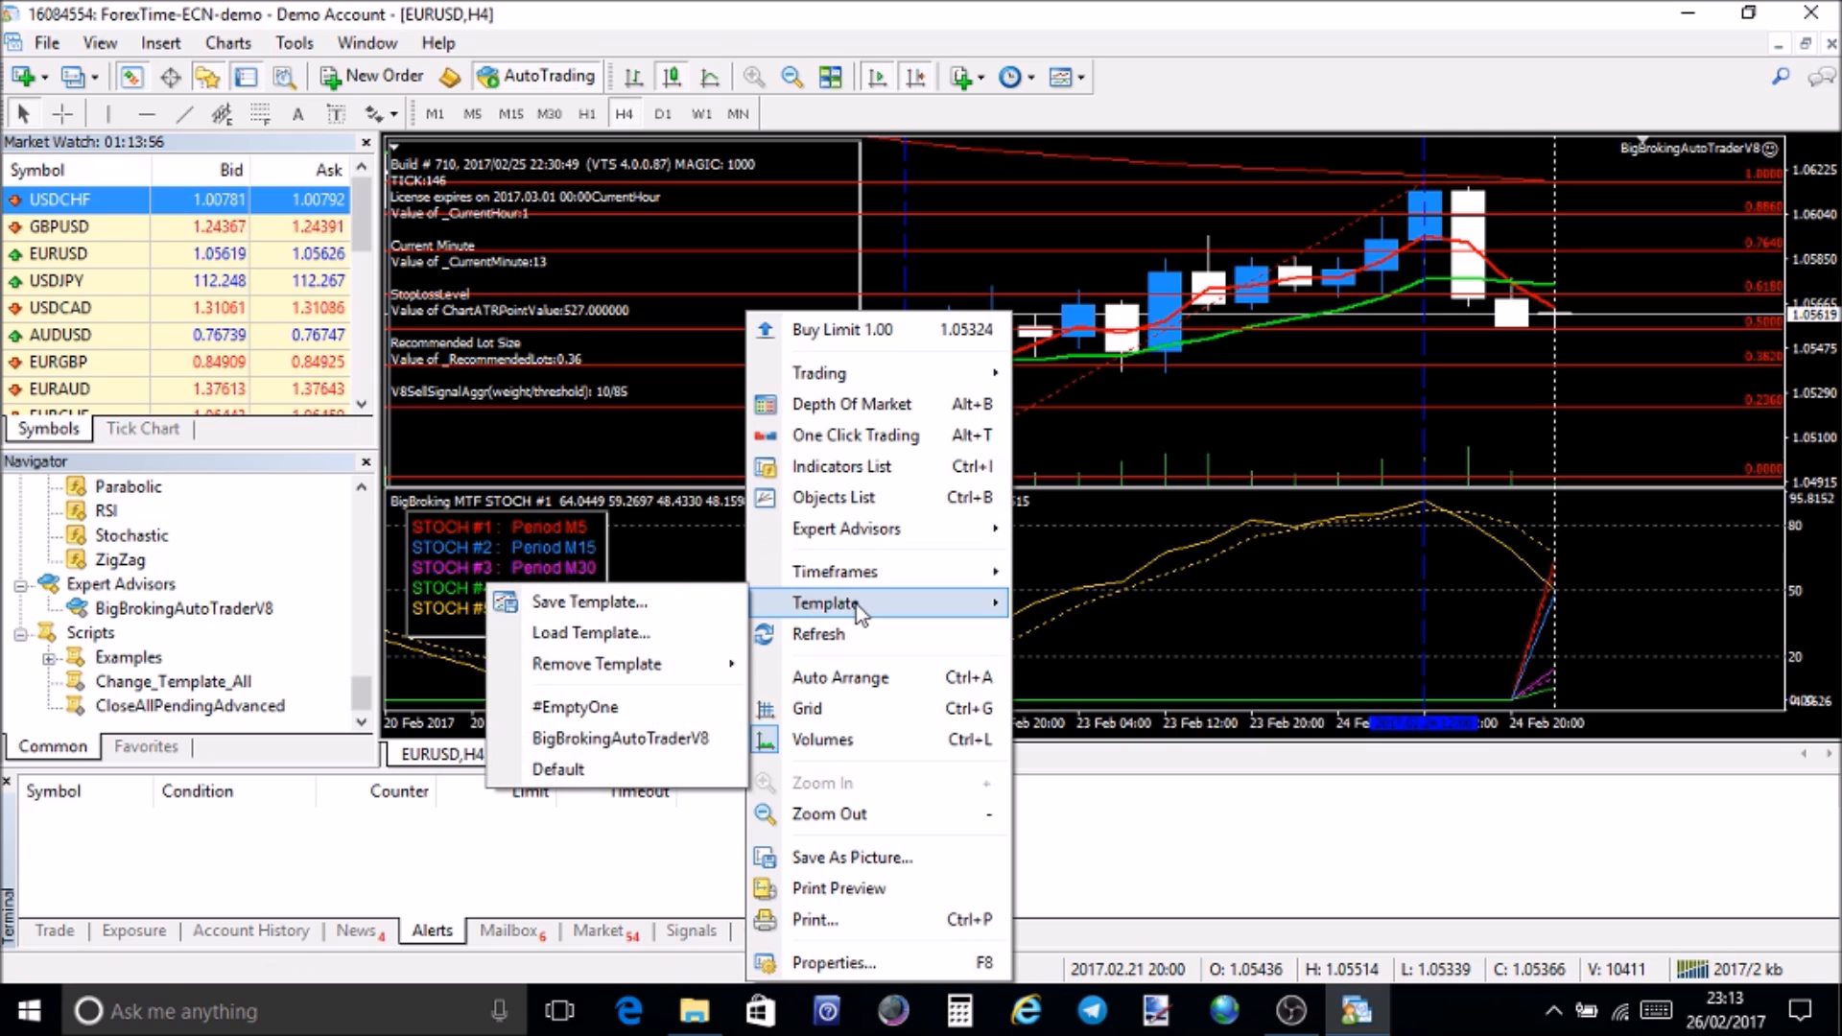
{"action": "left_click", "coordinate": [660, 607]}
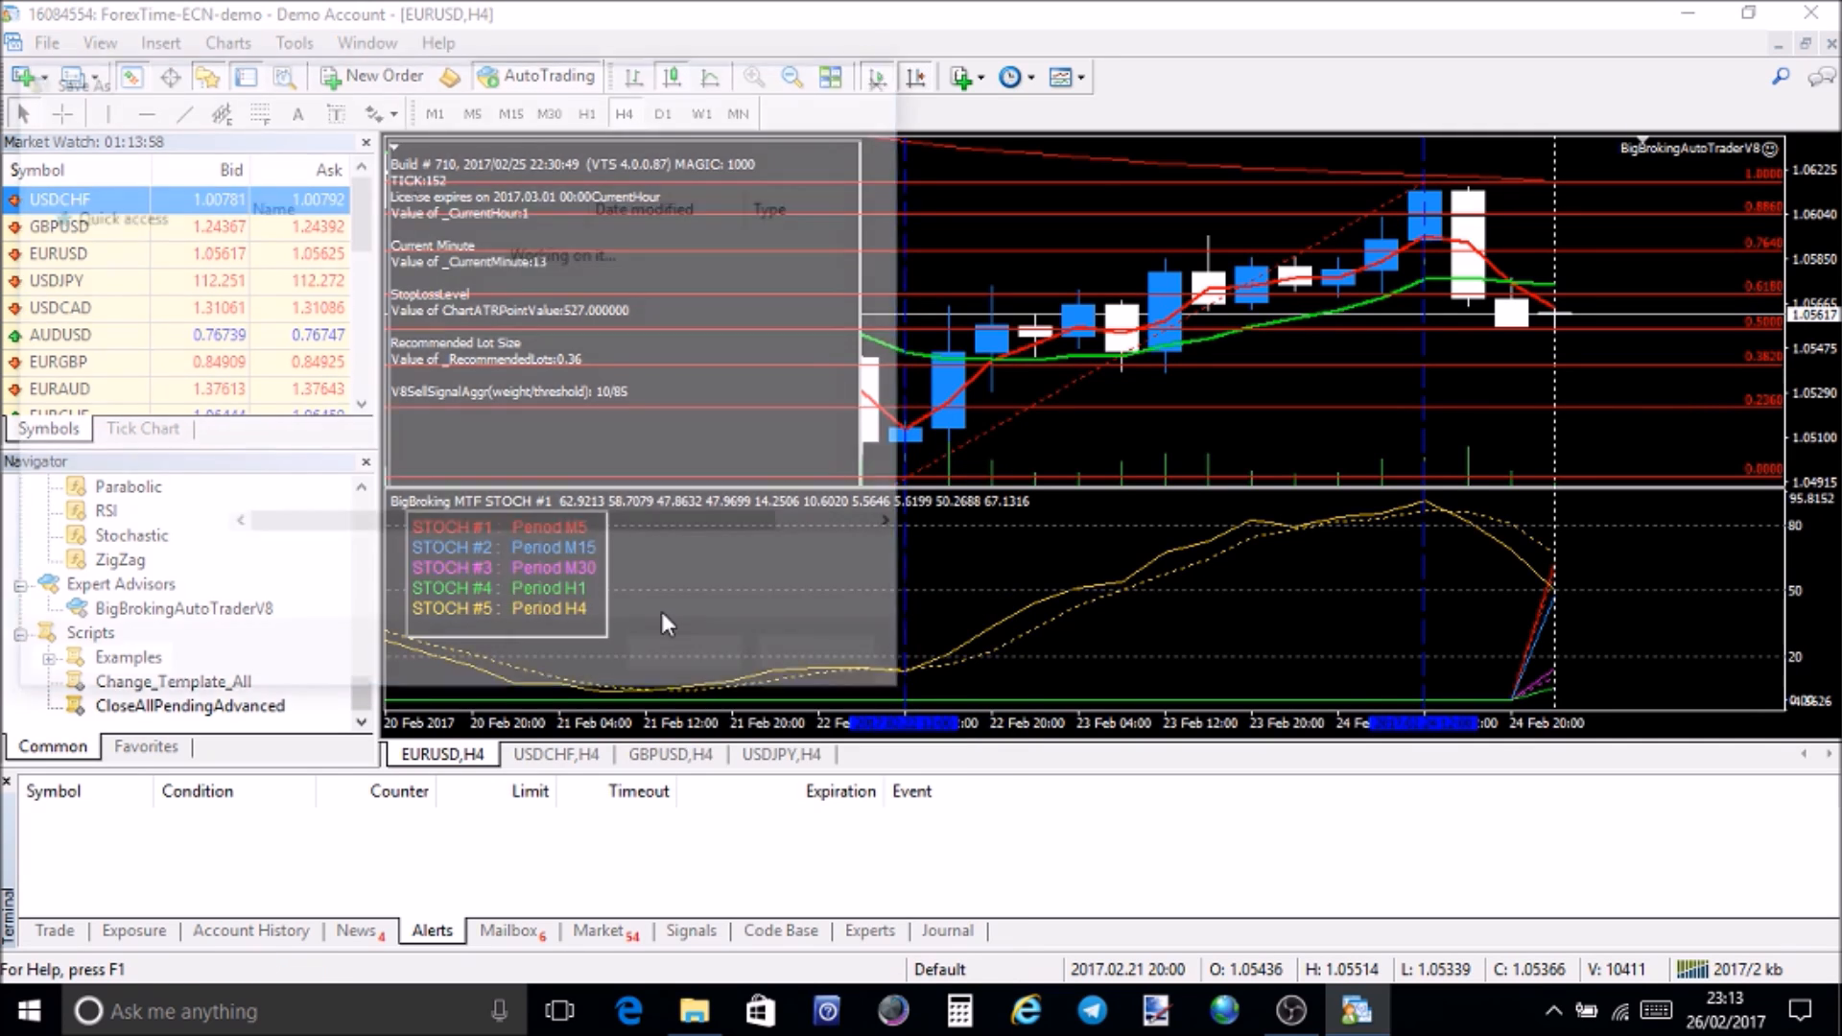
{"action": "left_click", "coordinate": [342, 303]}
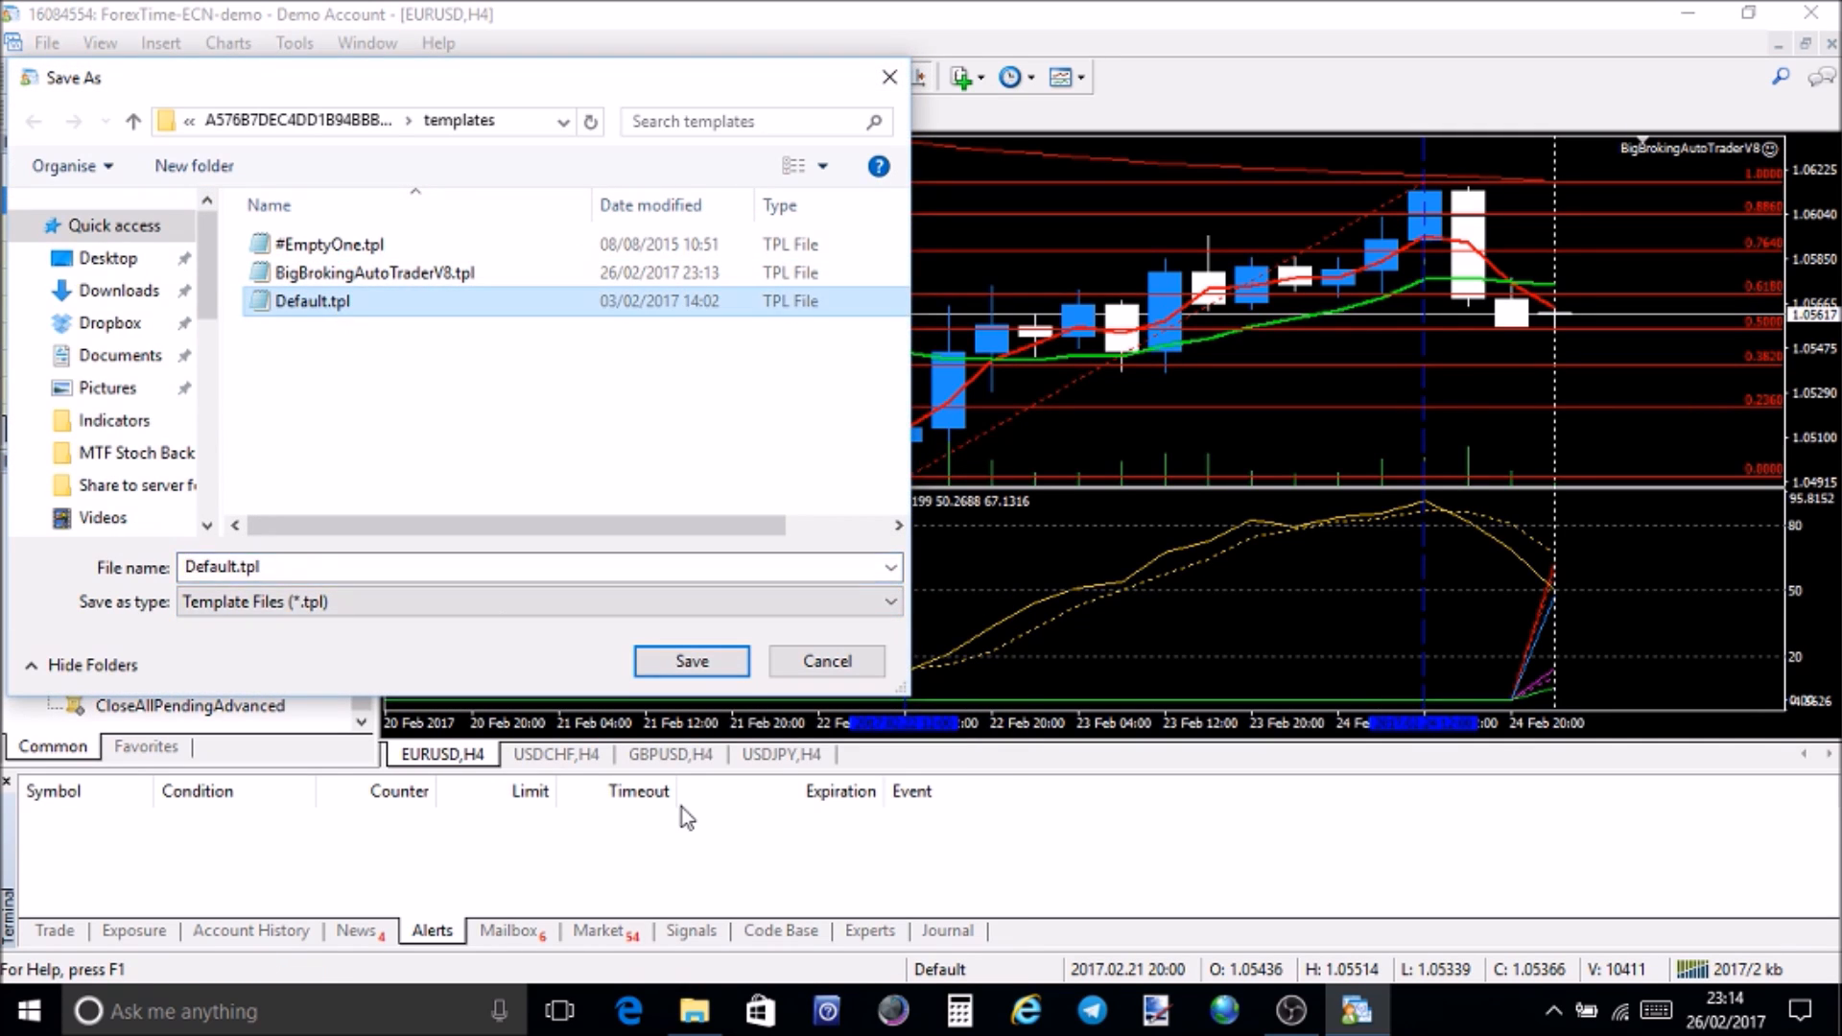
{"action": "left_click", "coordinate": [691, 660]}
{"action": "left_click", "coordinate": [999, 512]}
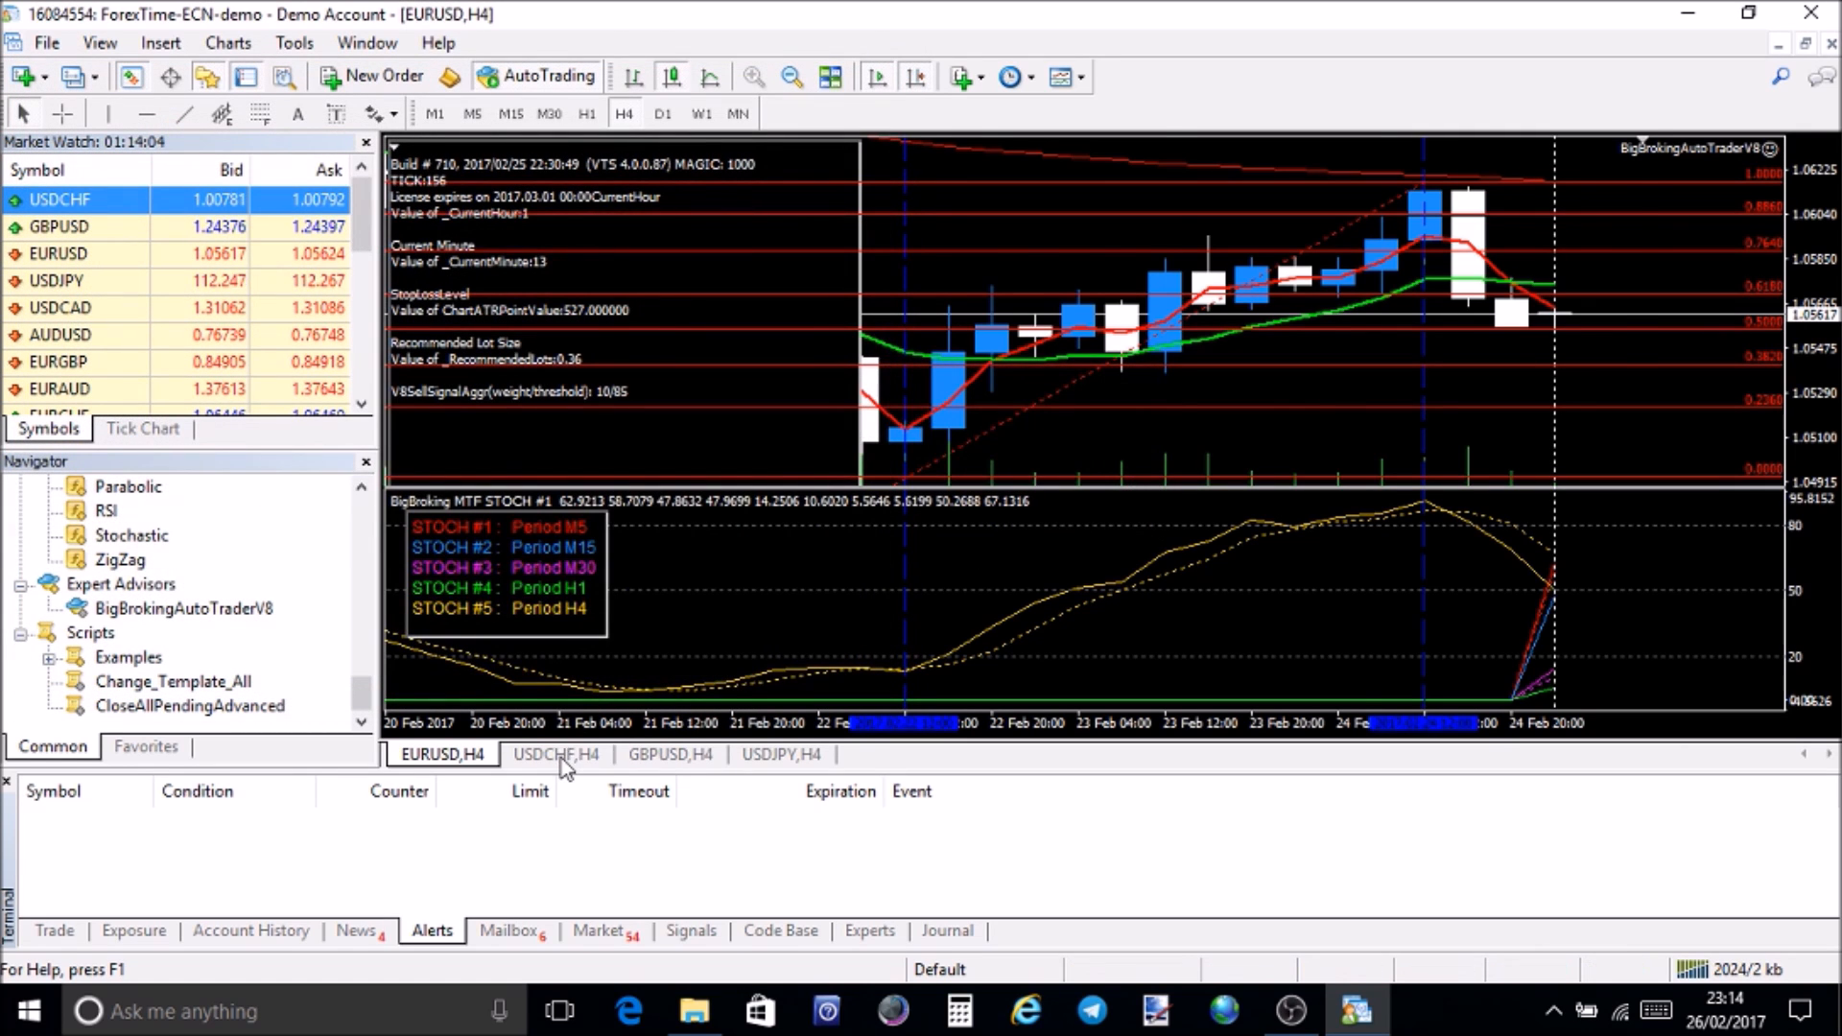
- Close the USDCHF,H4, GBPUSD,H4 and USDJPY,H4 charts, keeping only the EURUSD,H4 chart open
{"action": "left_click", "coordinate": [561, 763]}
{"action": "right_click", "coordinate": [561, 763]}
{"action": "left_click", "coordinate": [575, 773]}
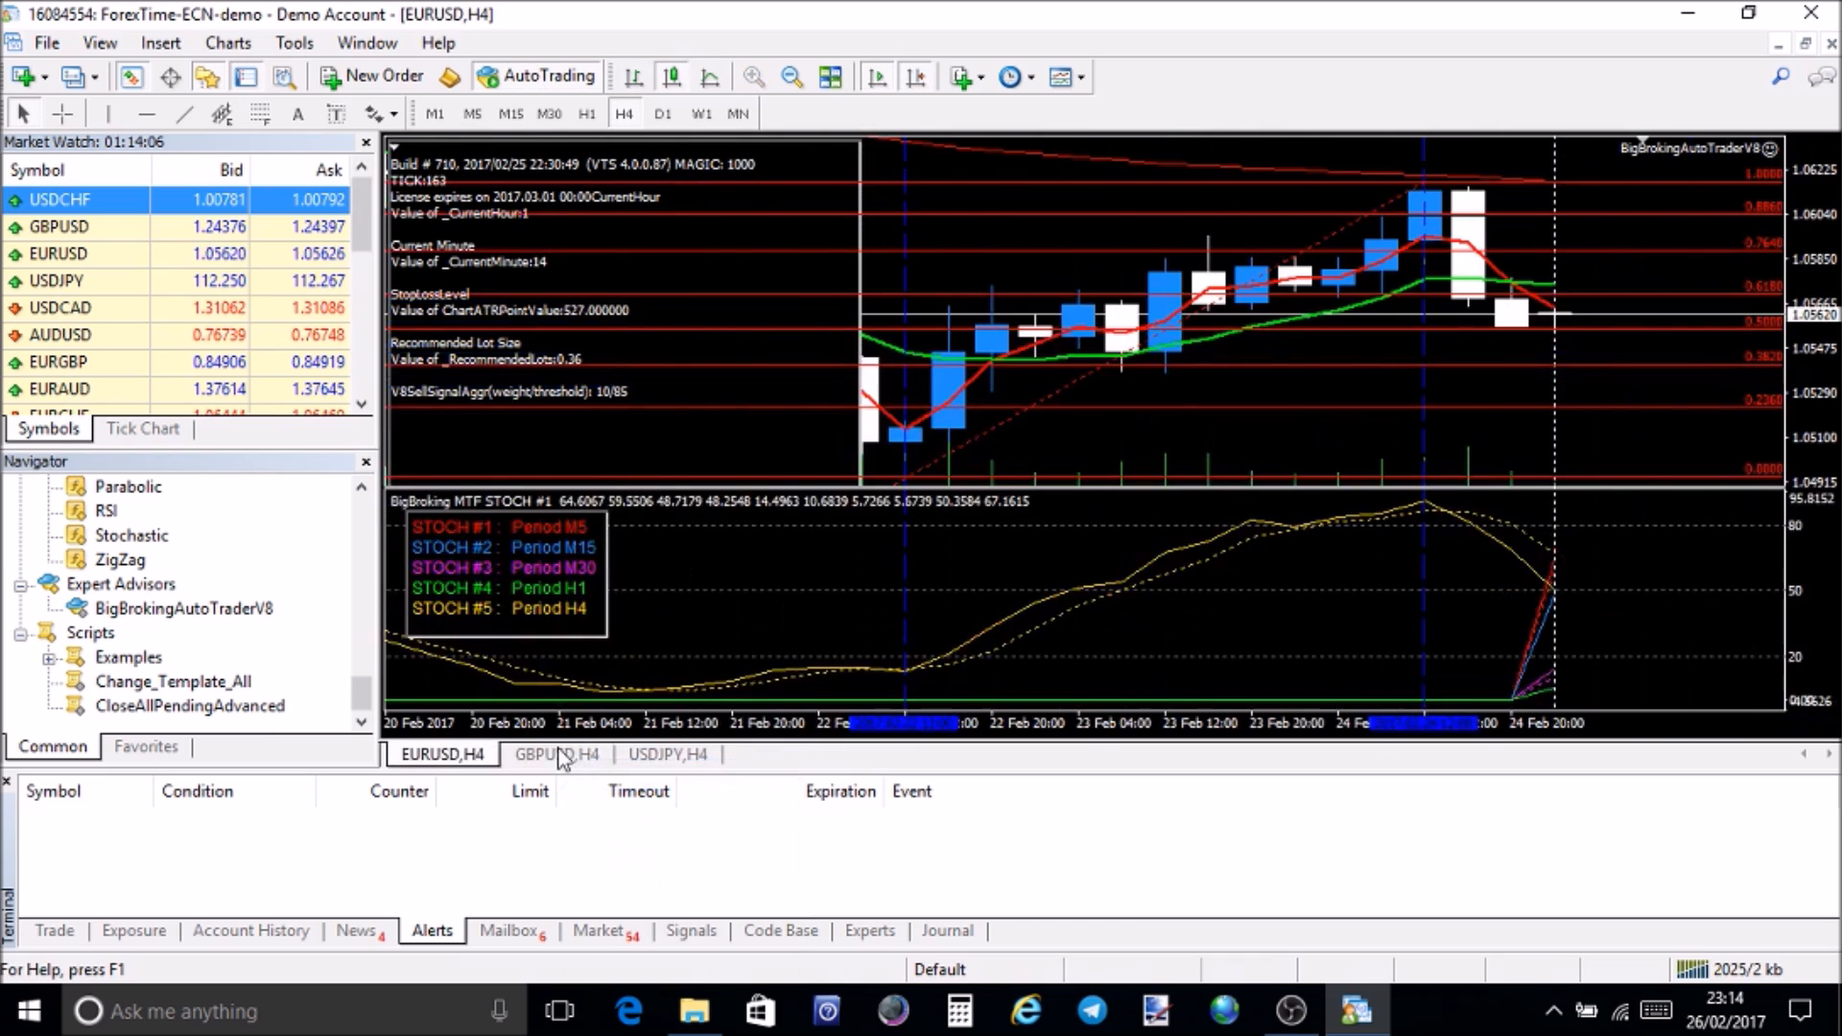
{"action": "left_click", "coordinate": [562, 759]}
{"action": "right_click", "coordinate": [561, 759]}
{"action": "left_click", "coordinate": [602, 775]}
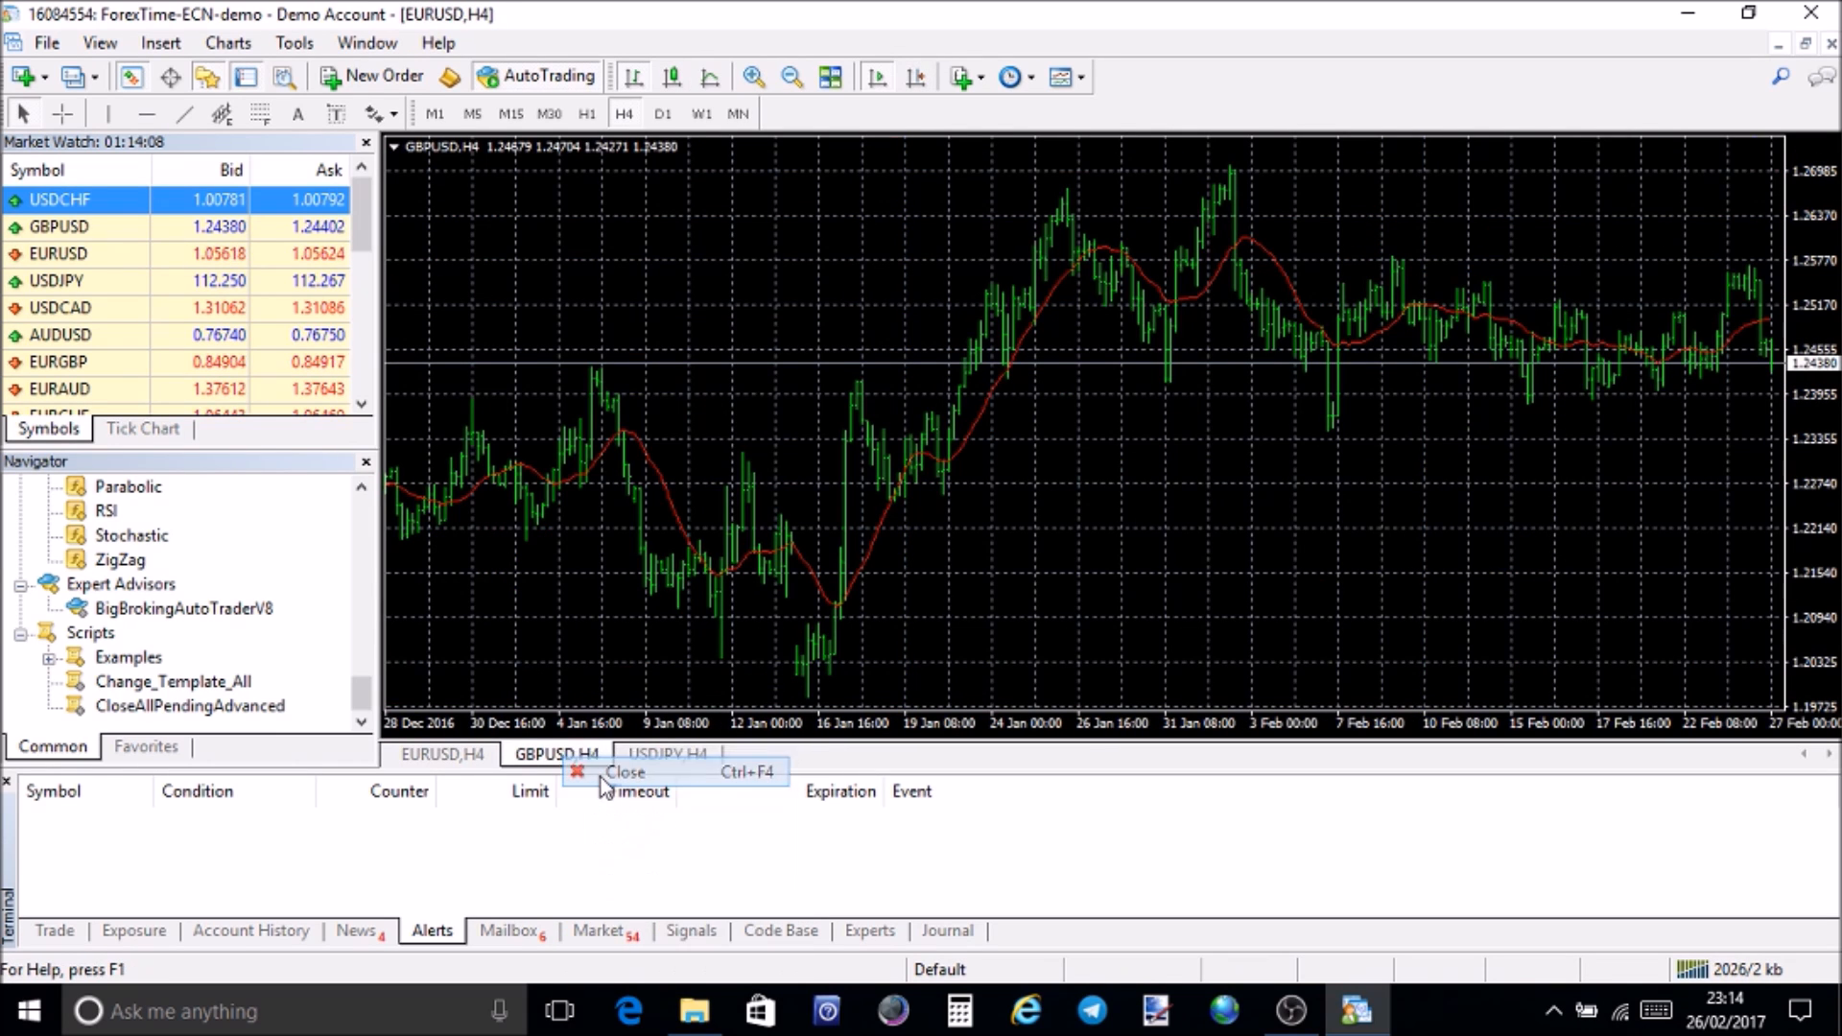
{"action": "left_click", "coordinate": [574, 752]}
{"action": "right_click", "coordinate": [574, 752]}
{"action": "left_click", "coordinate": [607, 765]}
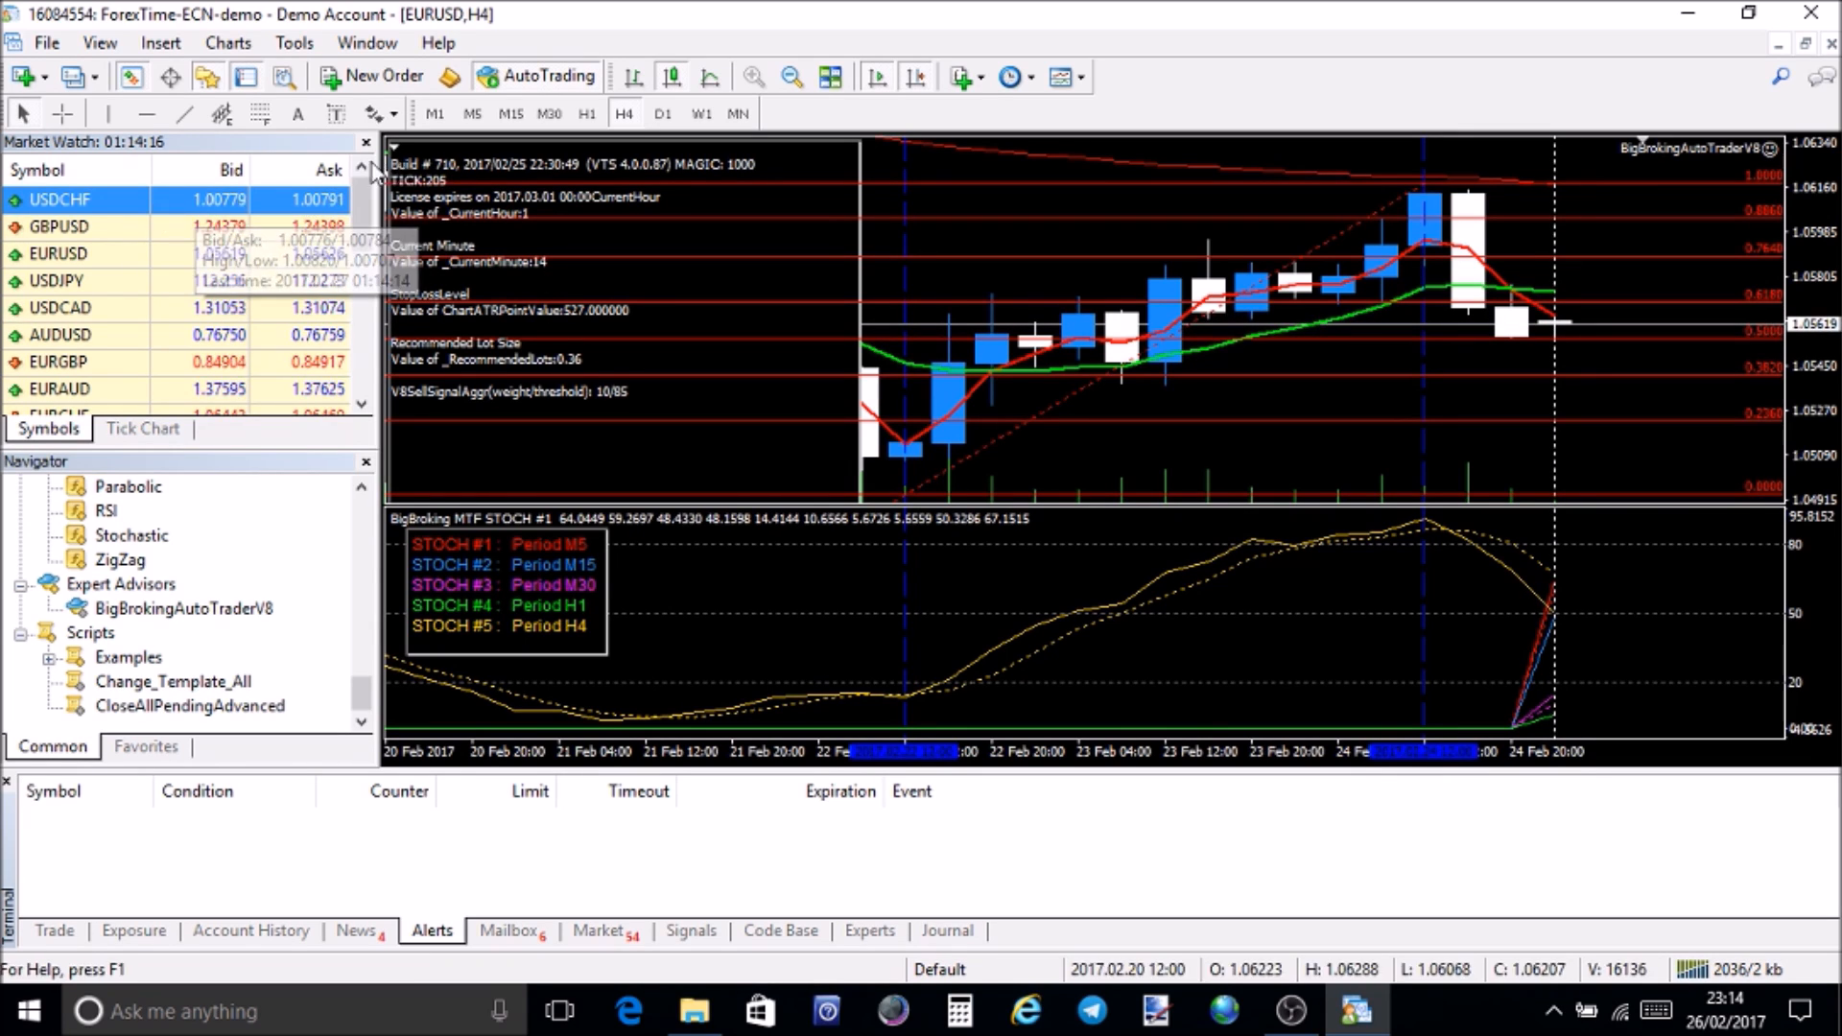
- Show the spread column in the Market Watch list and widen the list to fit it
{"action": "right_click", "coordinate": [107, 204]}
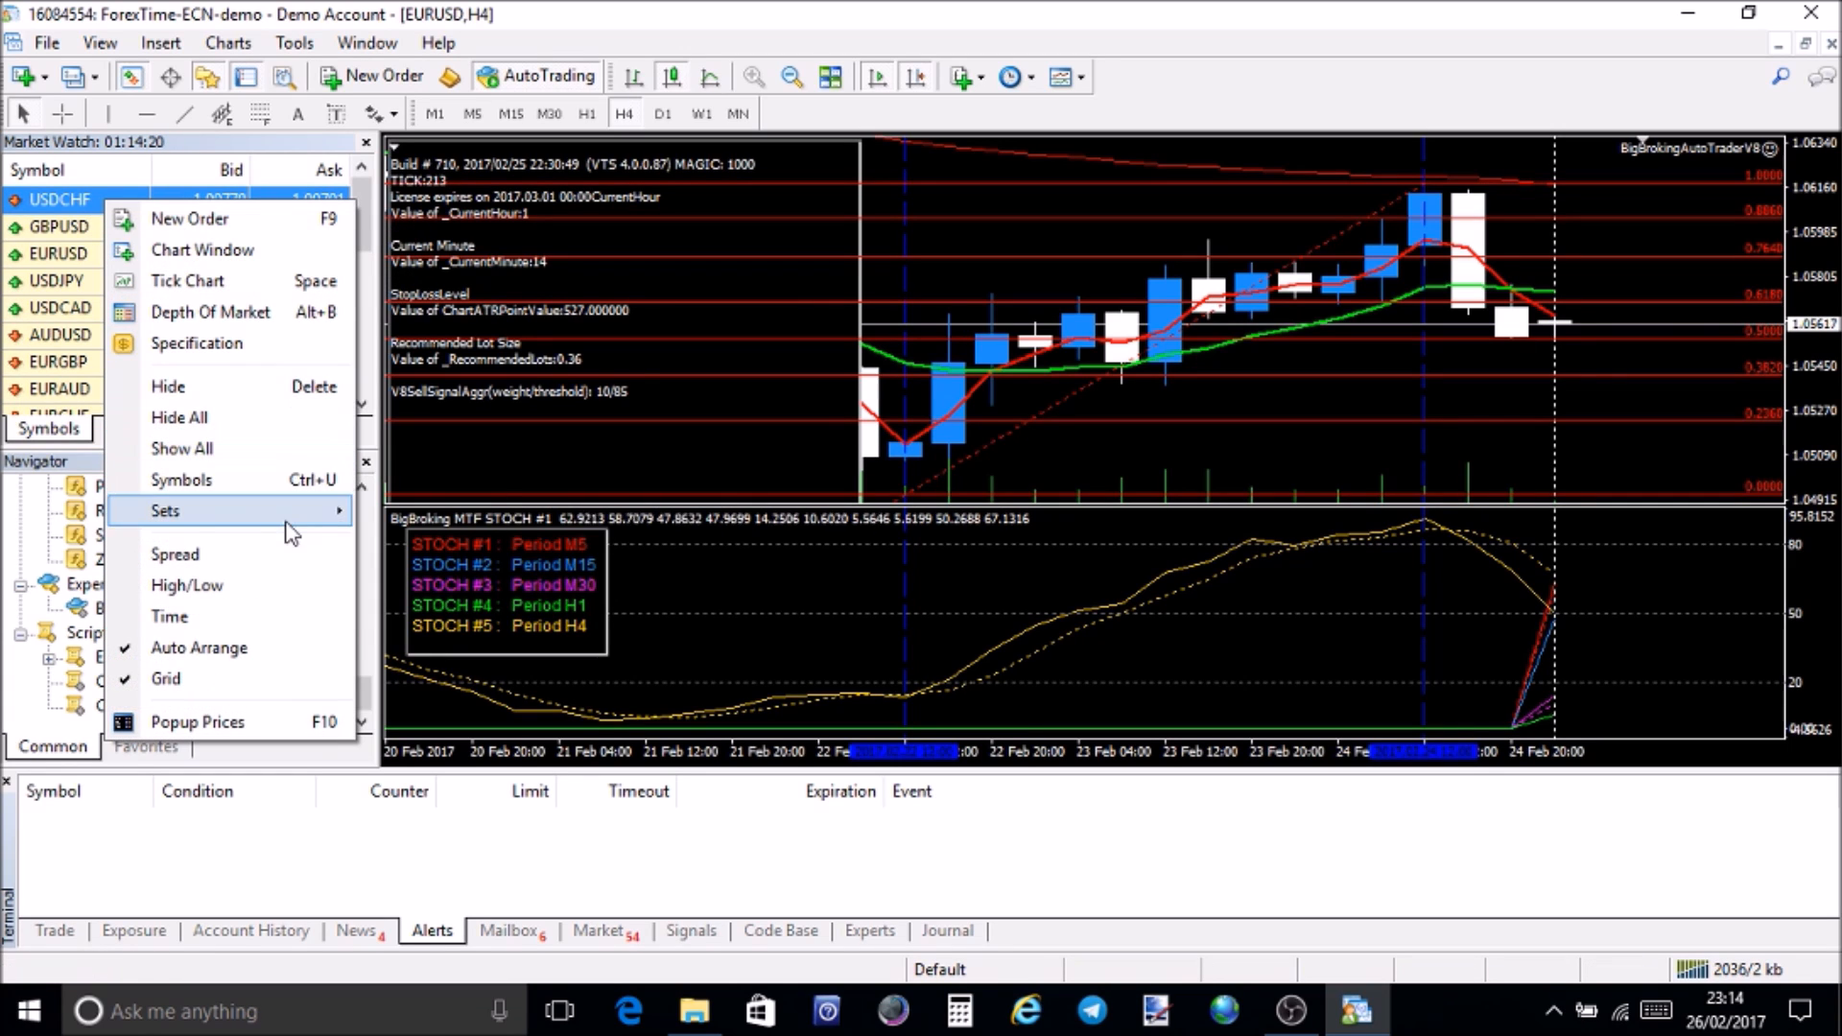
{"action": "left_click", "coordinate": [274, 549]}
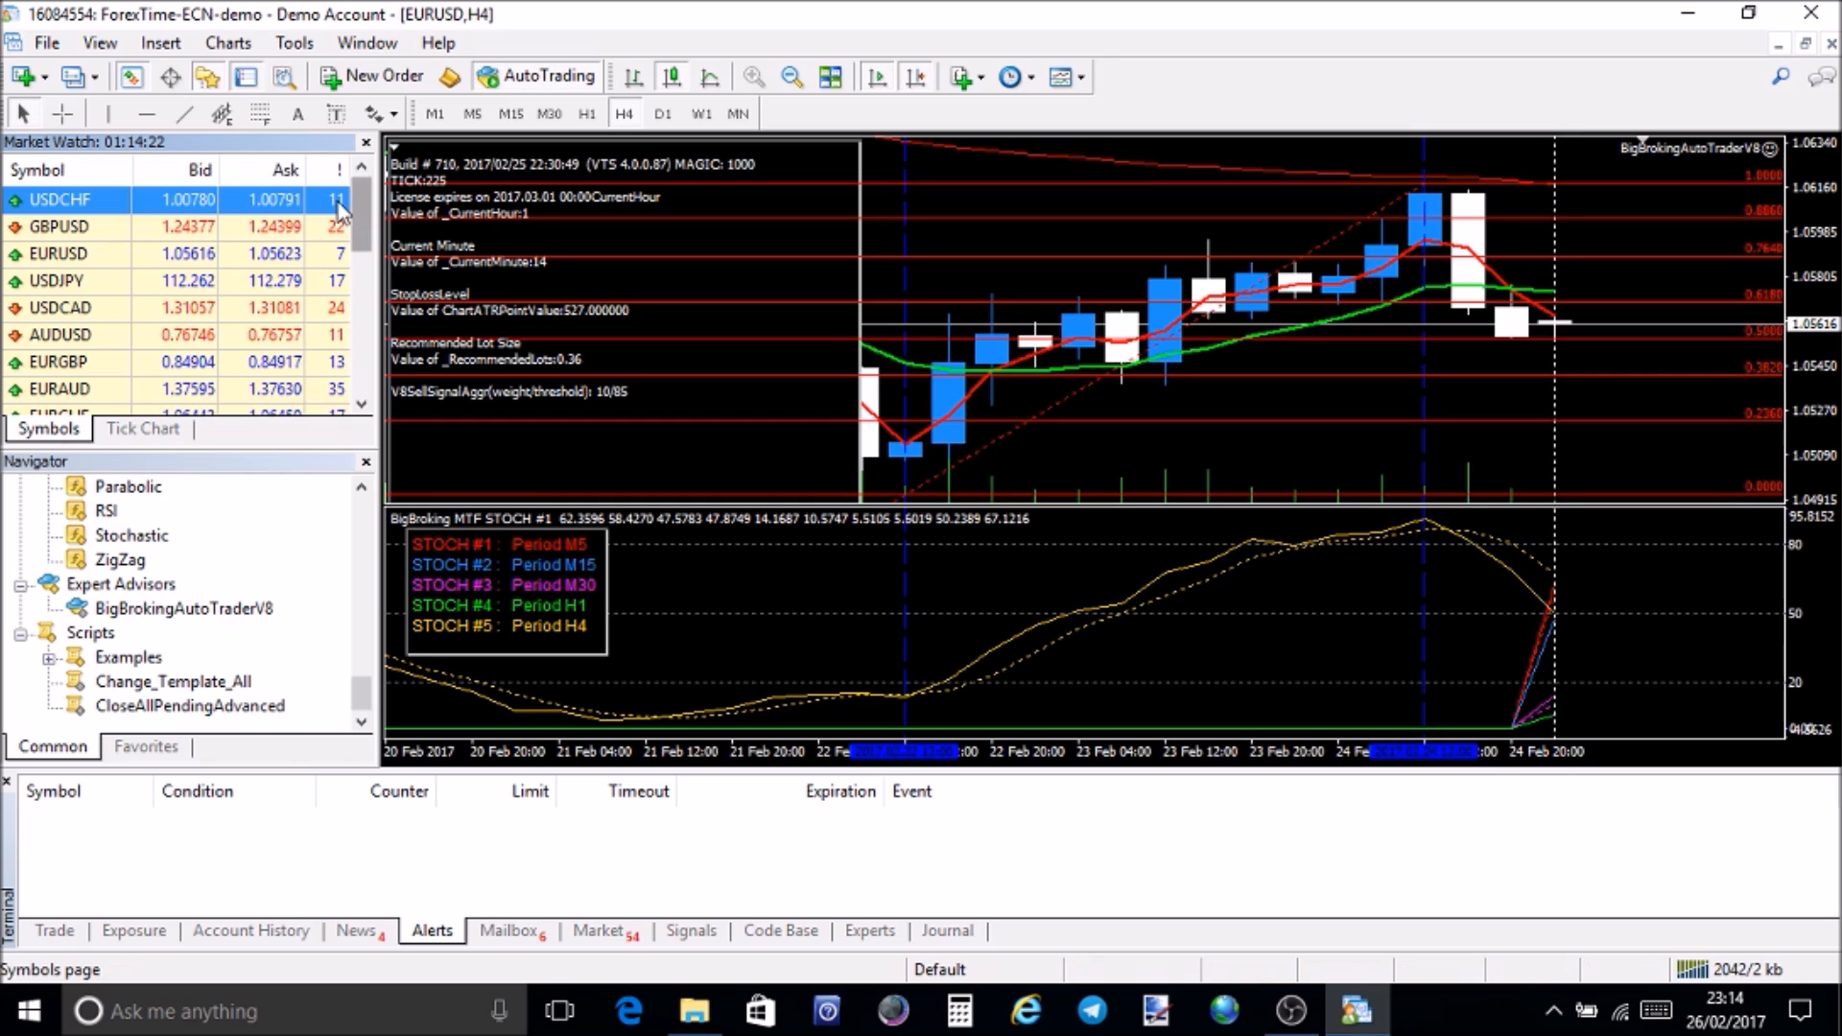
{"action": "left_click_drag", "start_coordinate": [380, 242], "coordinate": [422, 242]}
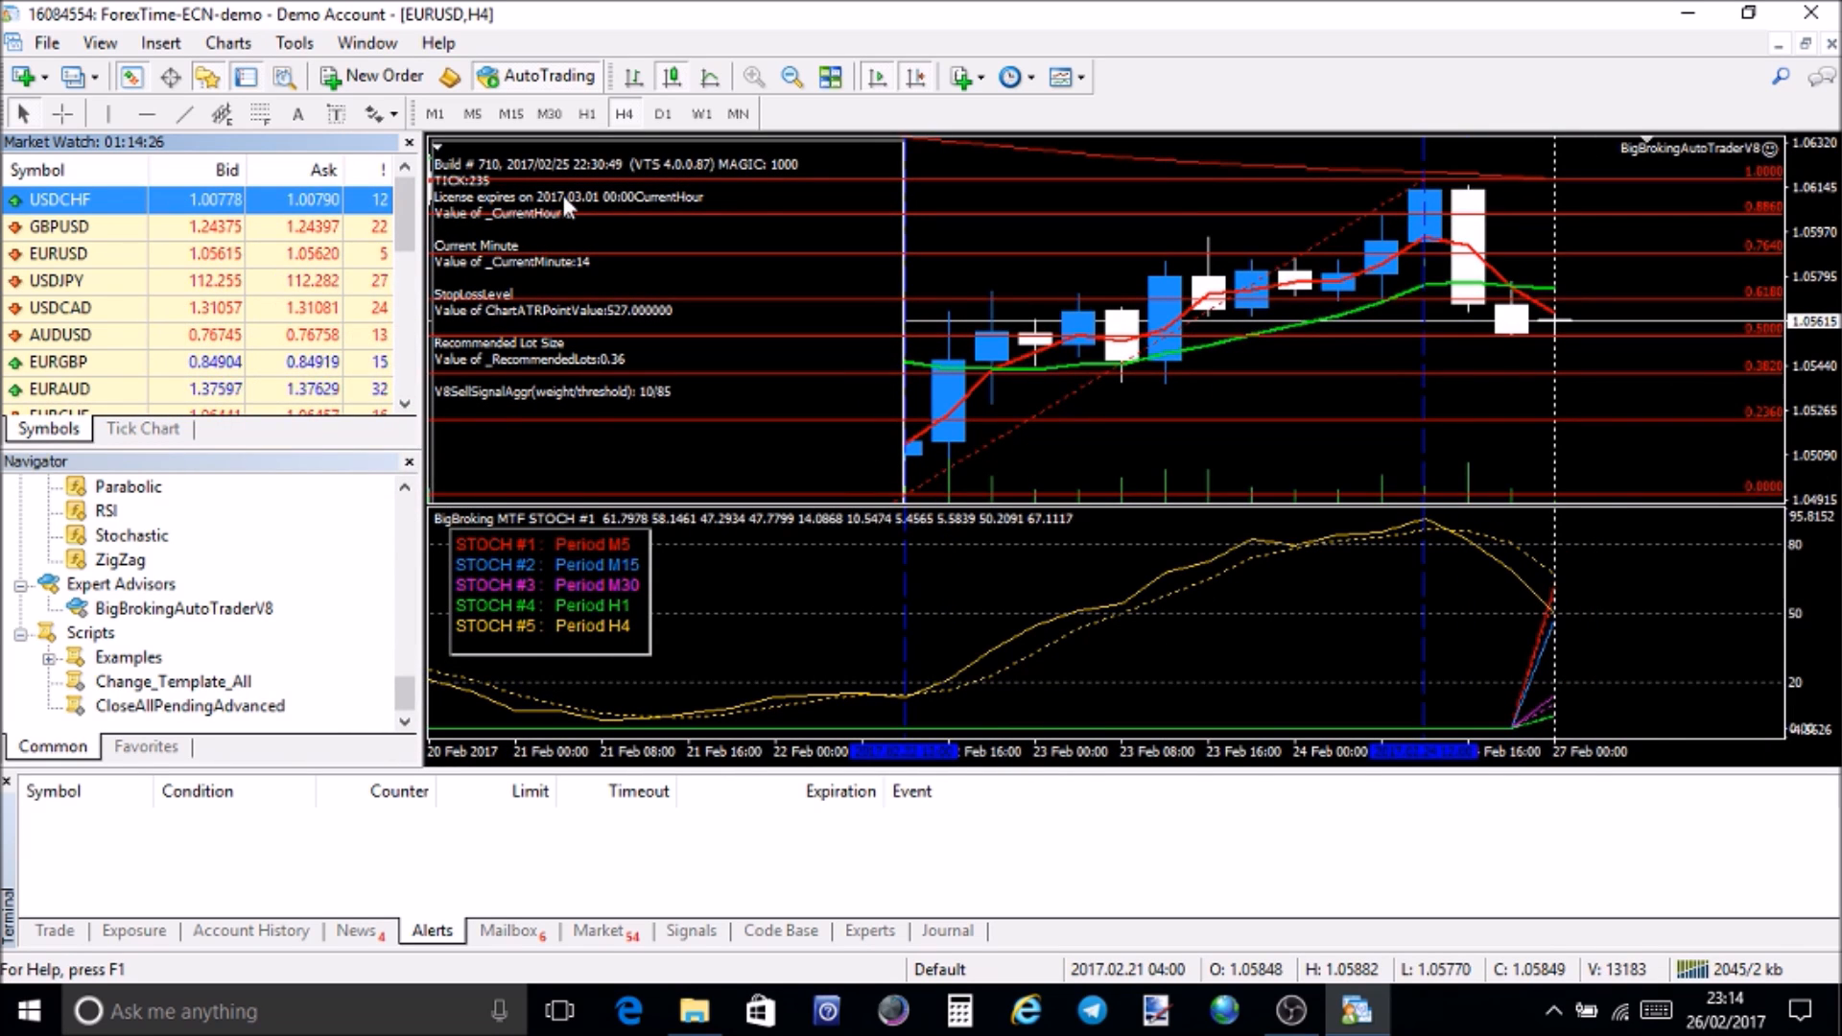
- Open new chart windows for USDCHF and USDJPY from the Market Watch list
{"action": "right_click", "coordinate": [94, 205]}
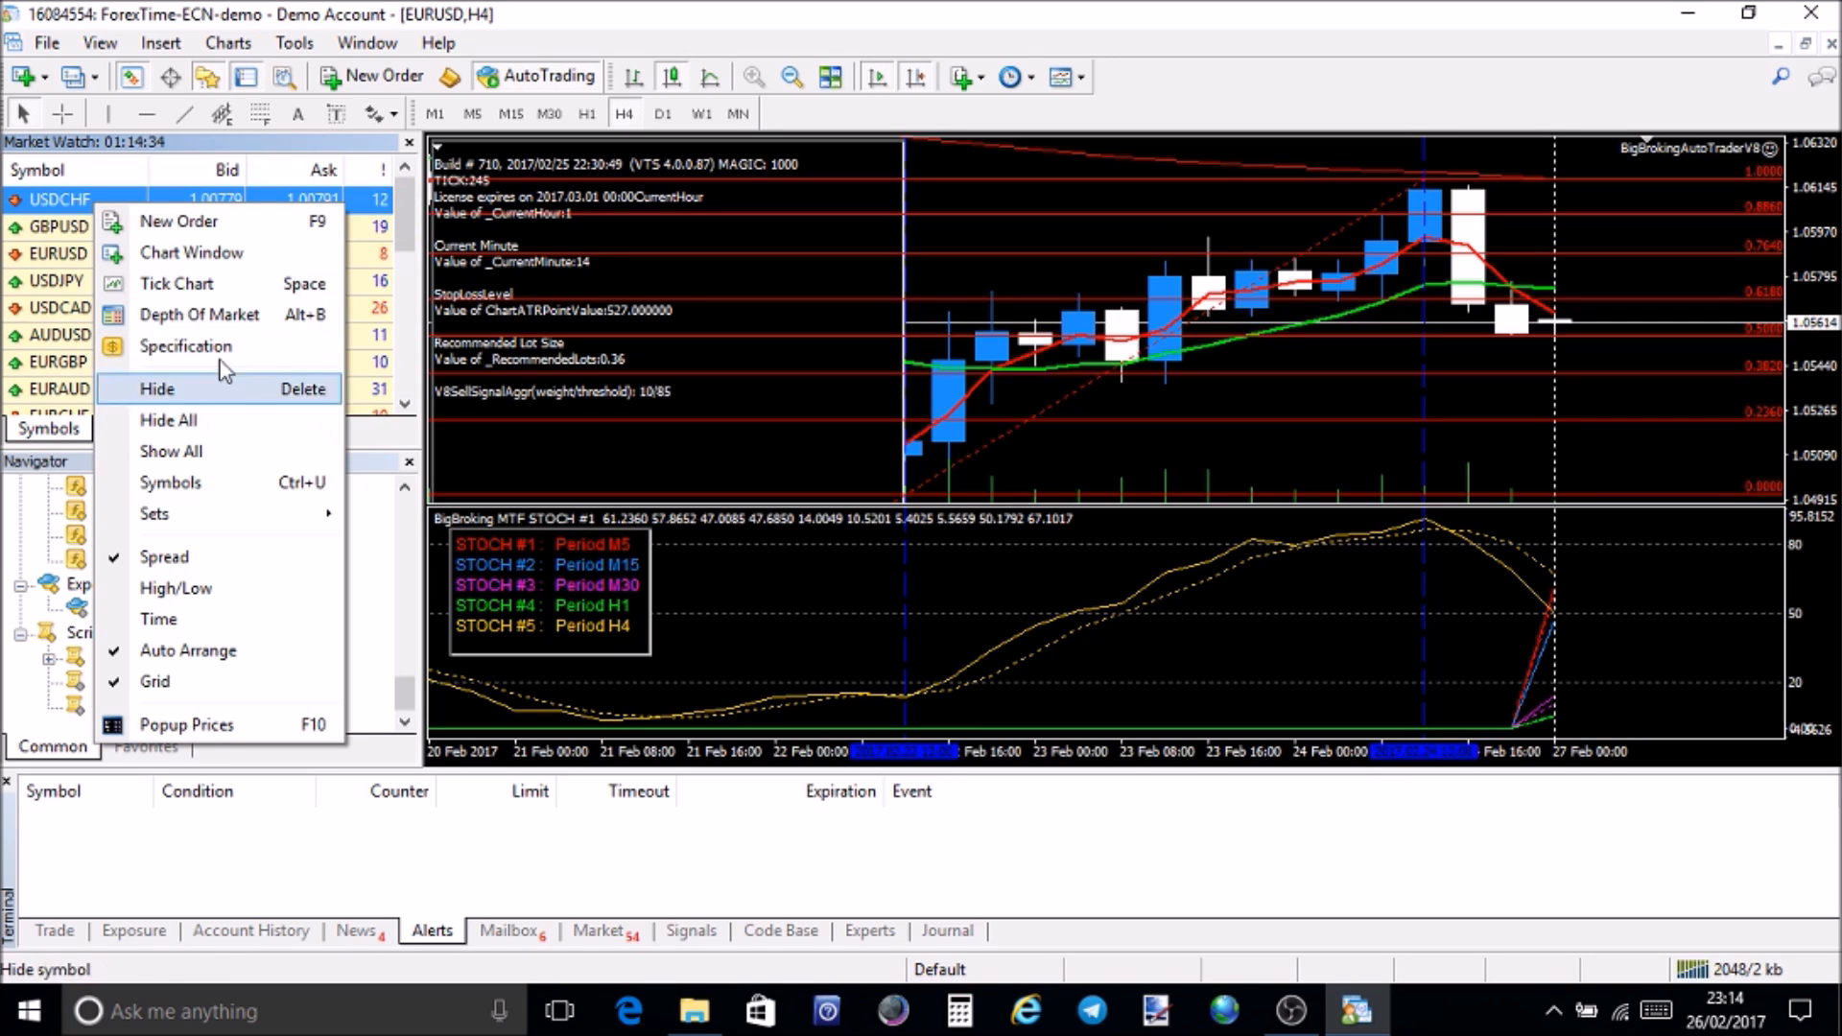
{"action": "left_click", "coordinate": [243, 262]}
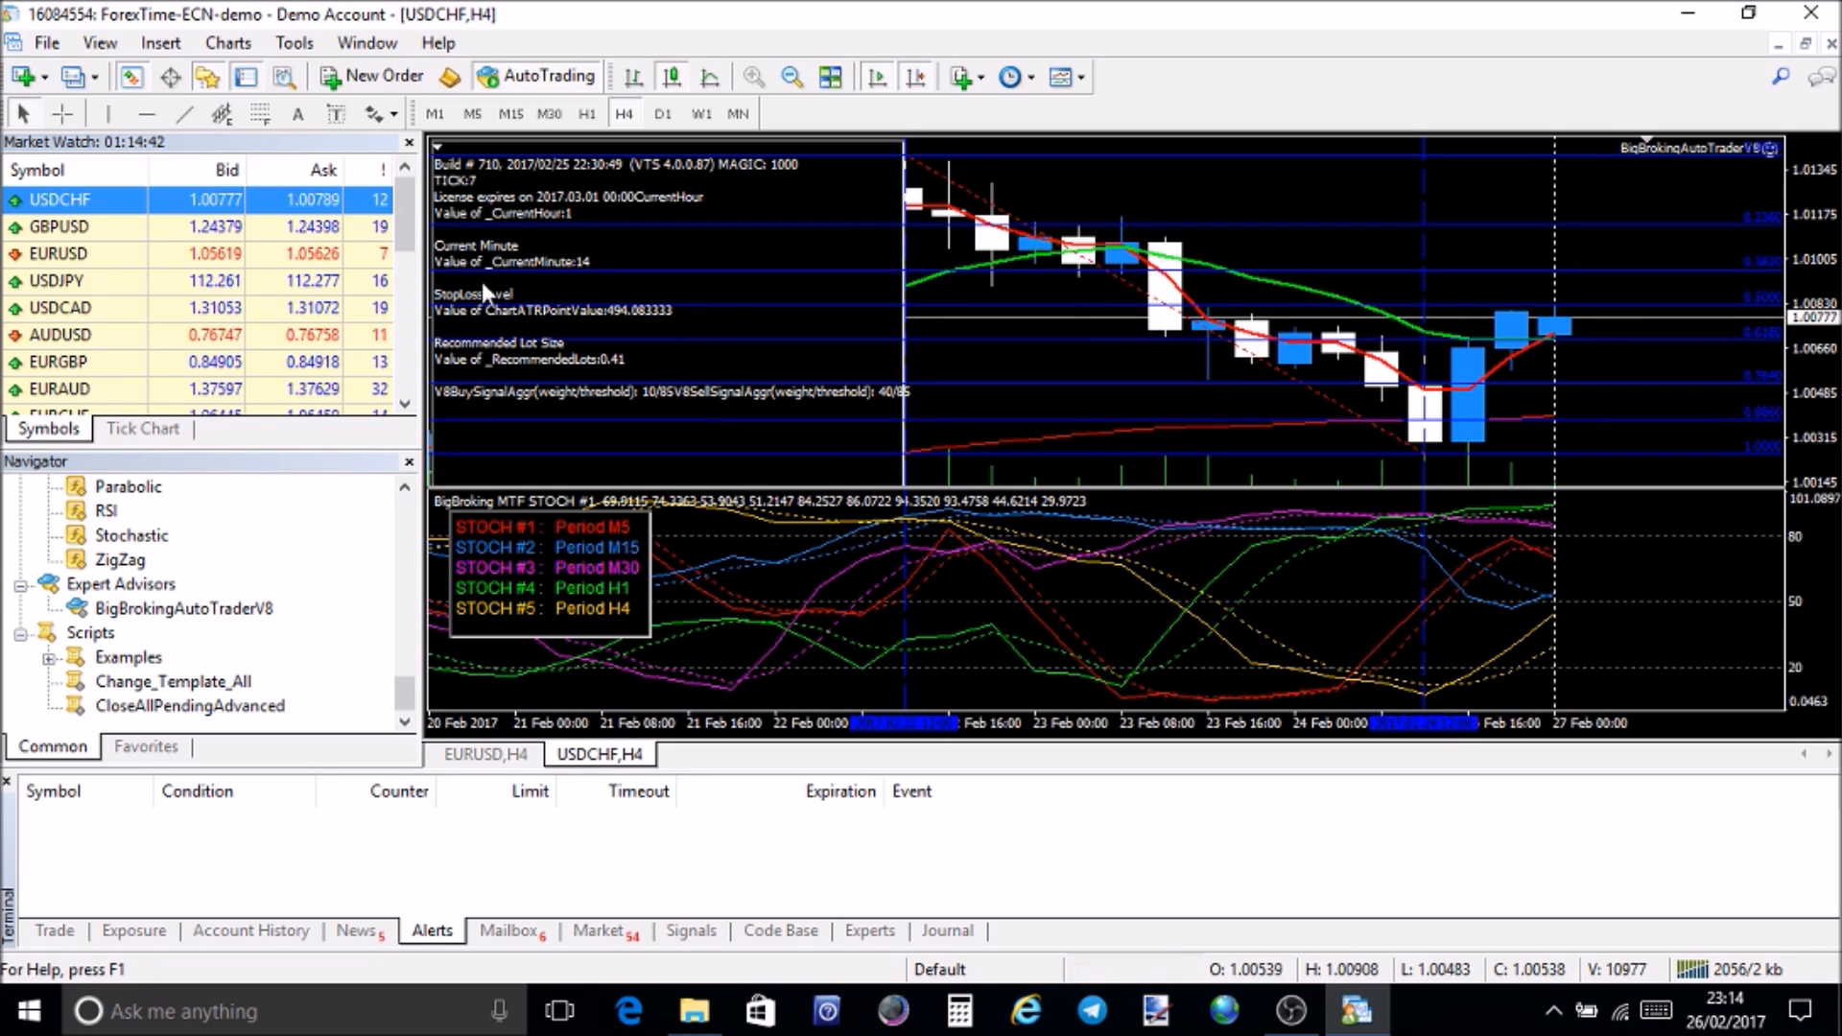
{"action": "left_click", "coordinate": [123, 280]}
{"action": "right_click", "coordinate": [120, 282]}
{"action": "left_click", "coordinate": [154, 333]}
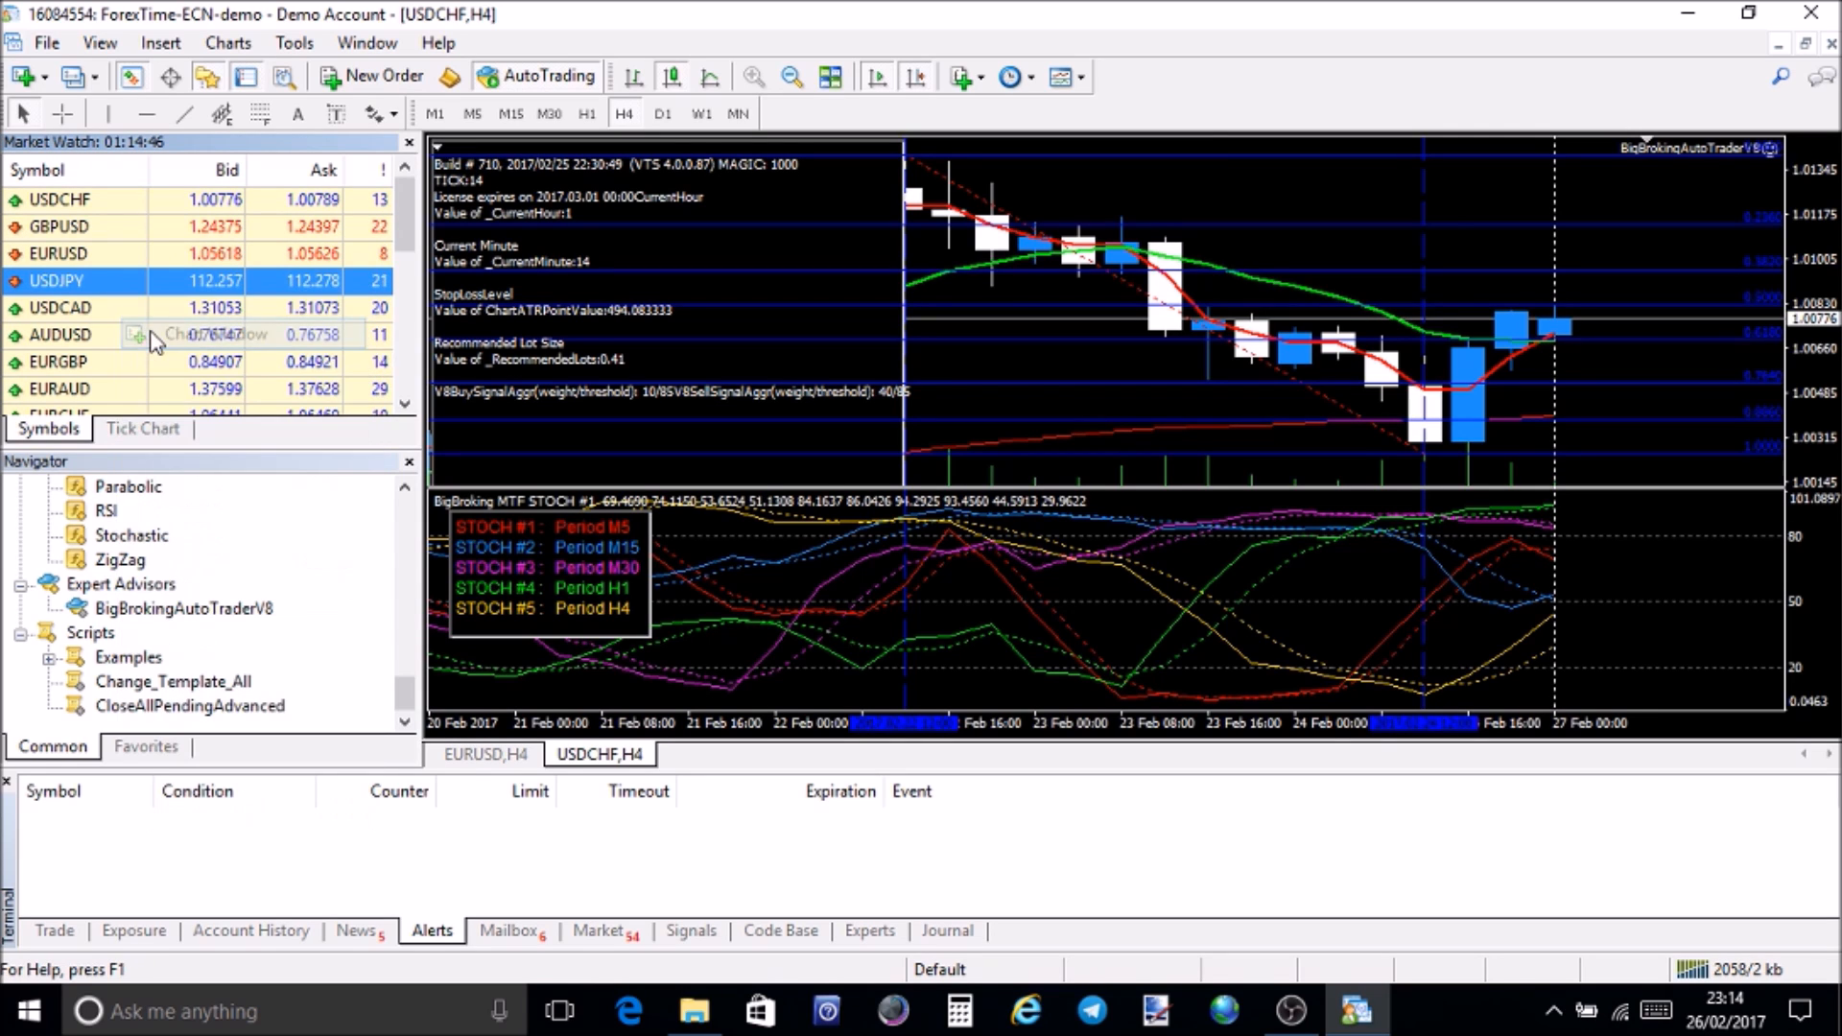
- Open new chart windows for AUDUSD and EURGBP from the Market Watch list
{"action": "left_click", "coordinate": [119, 308]}
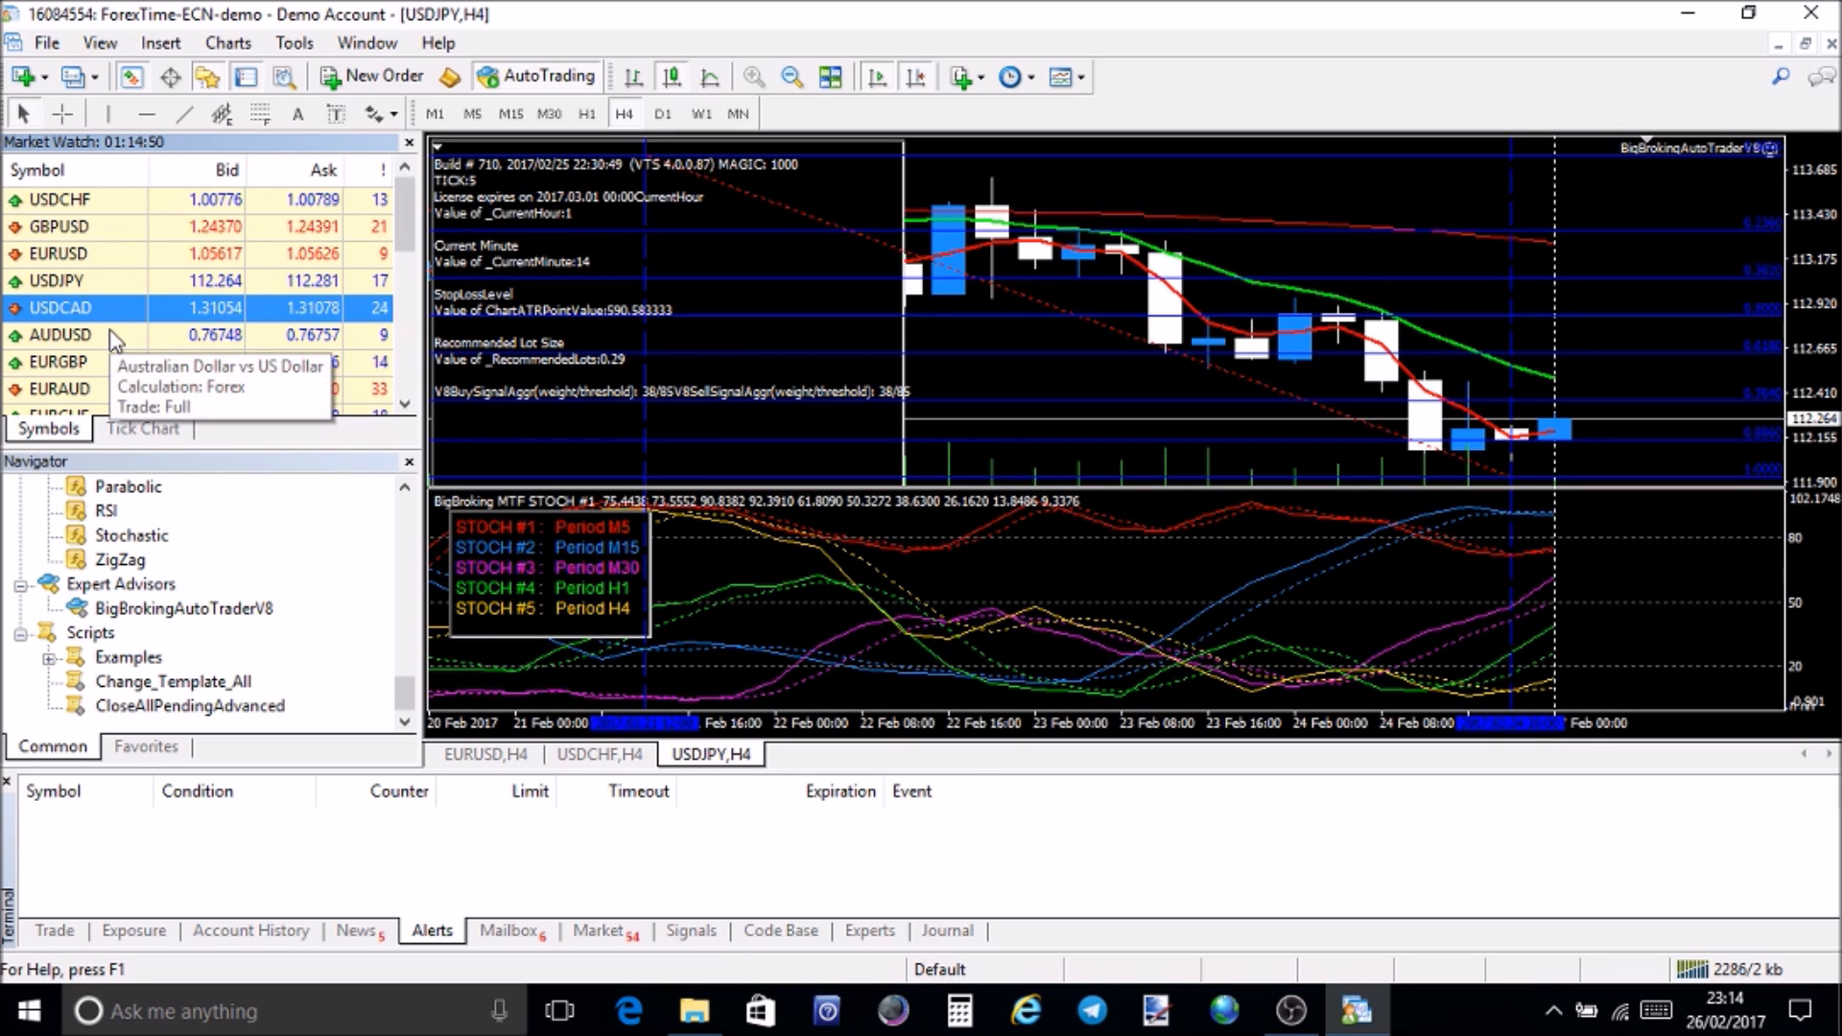
{"action": "left_click", "coordinate": [115, 335]}
{"action": "right_click", "coordinate": [115, 335]}
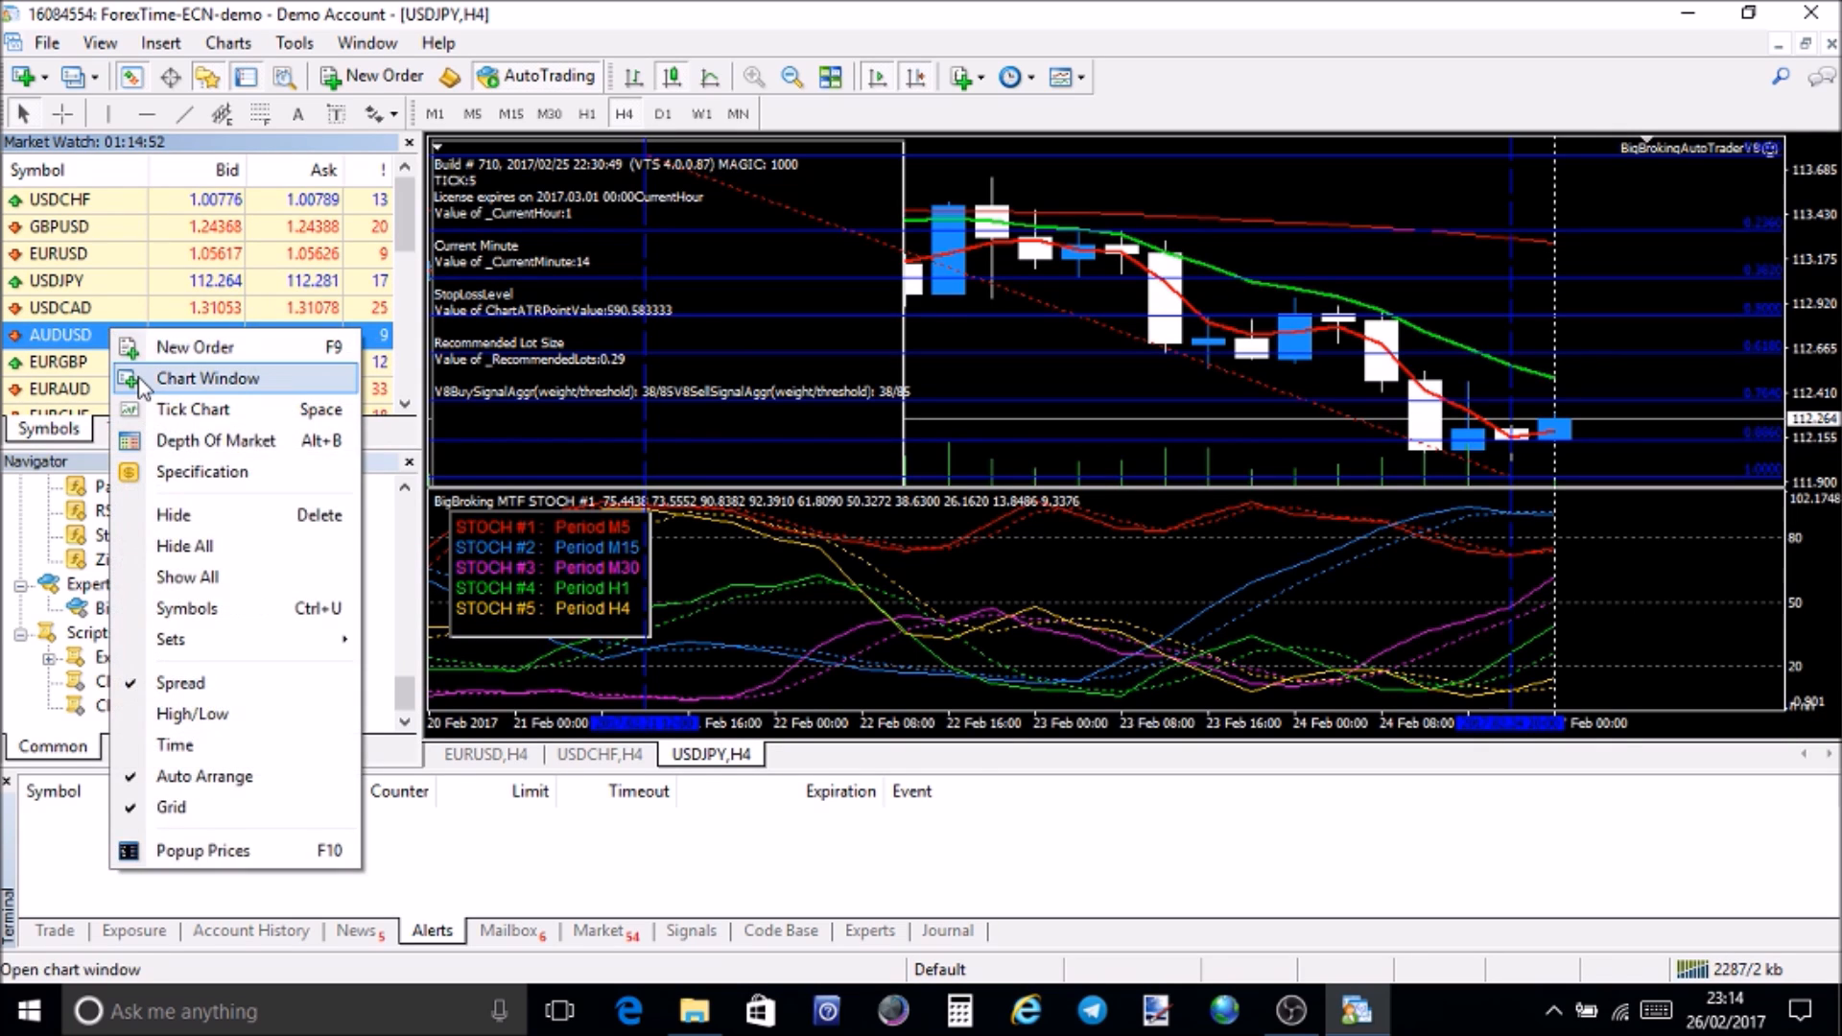
{"action": "left_click", "coordinate": [138, 377]}
{"action": "left_click", "coordinate": [117, 366]}
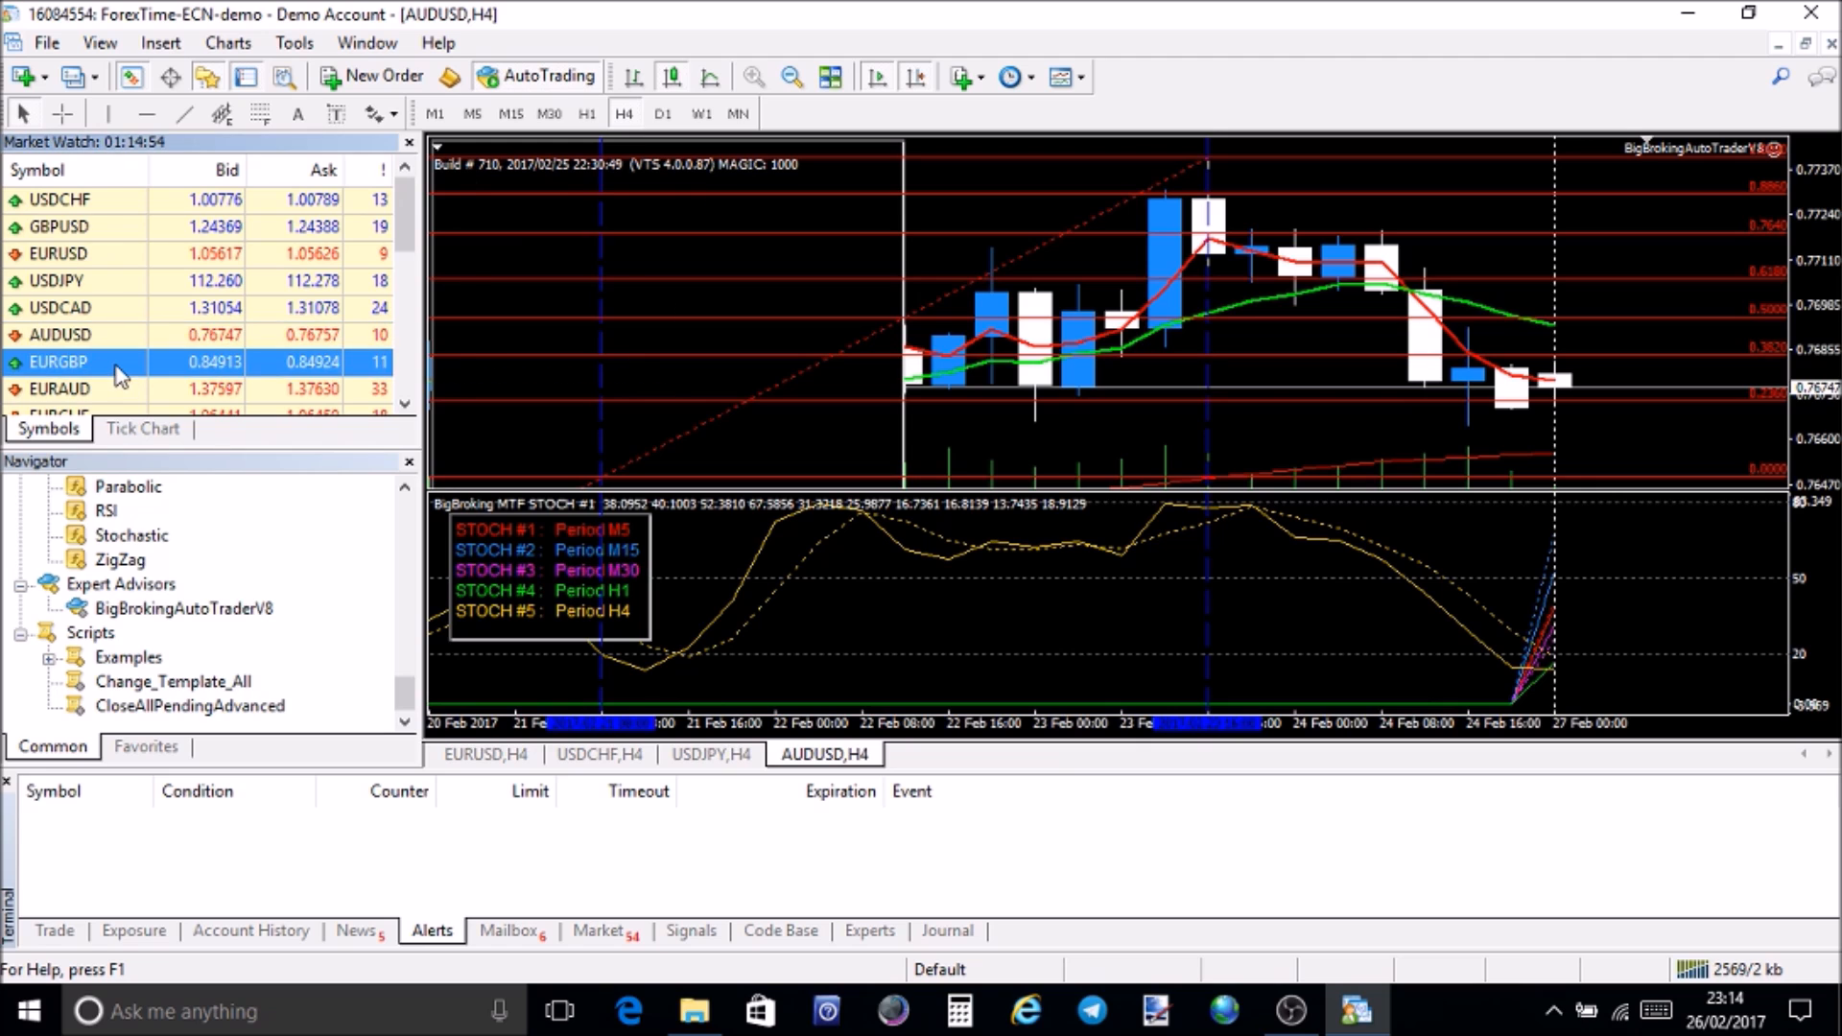
{"action": "right_click", "coordinate": [117, 374]}
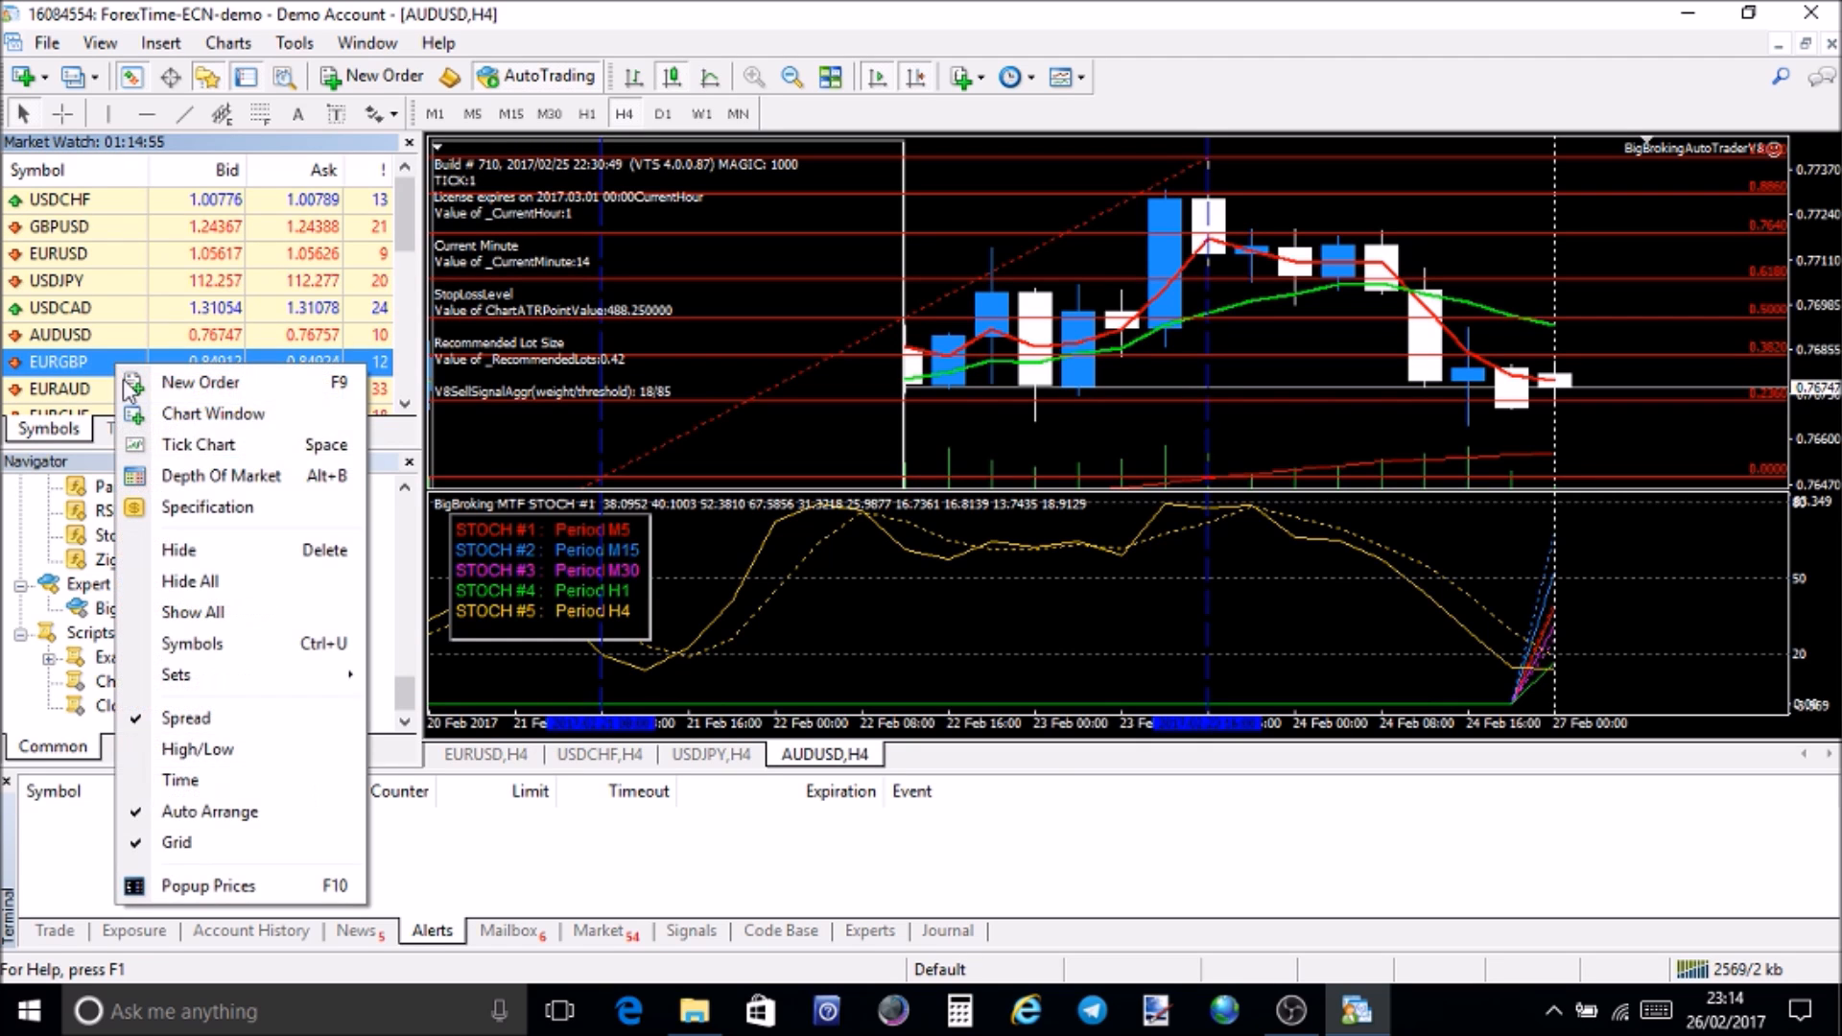
{"action": "left_click", "coordinate": [151, 424]}
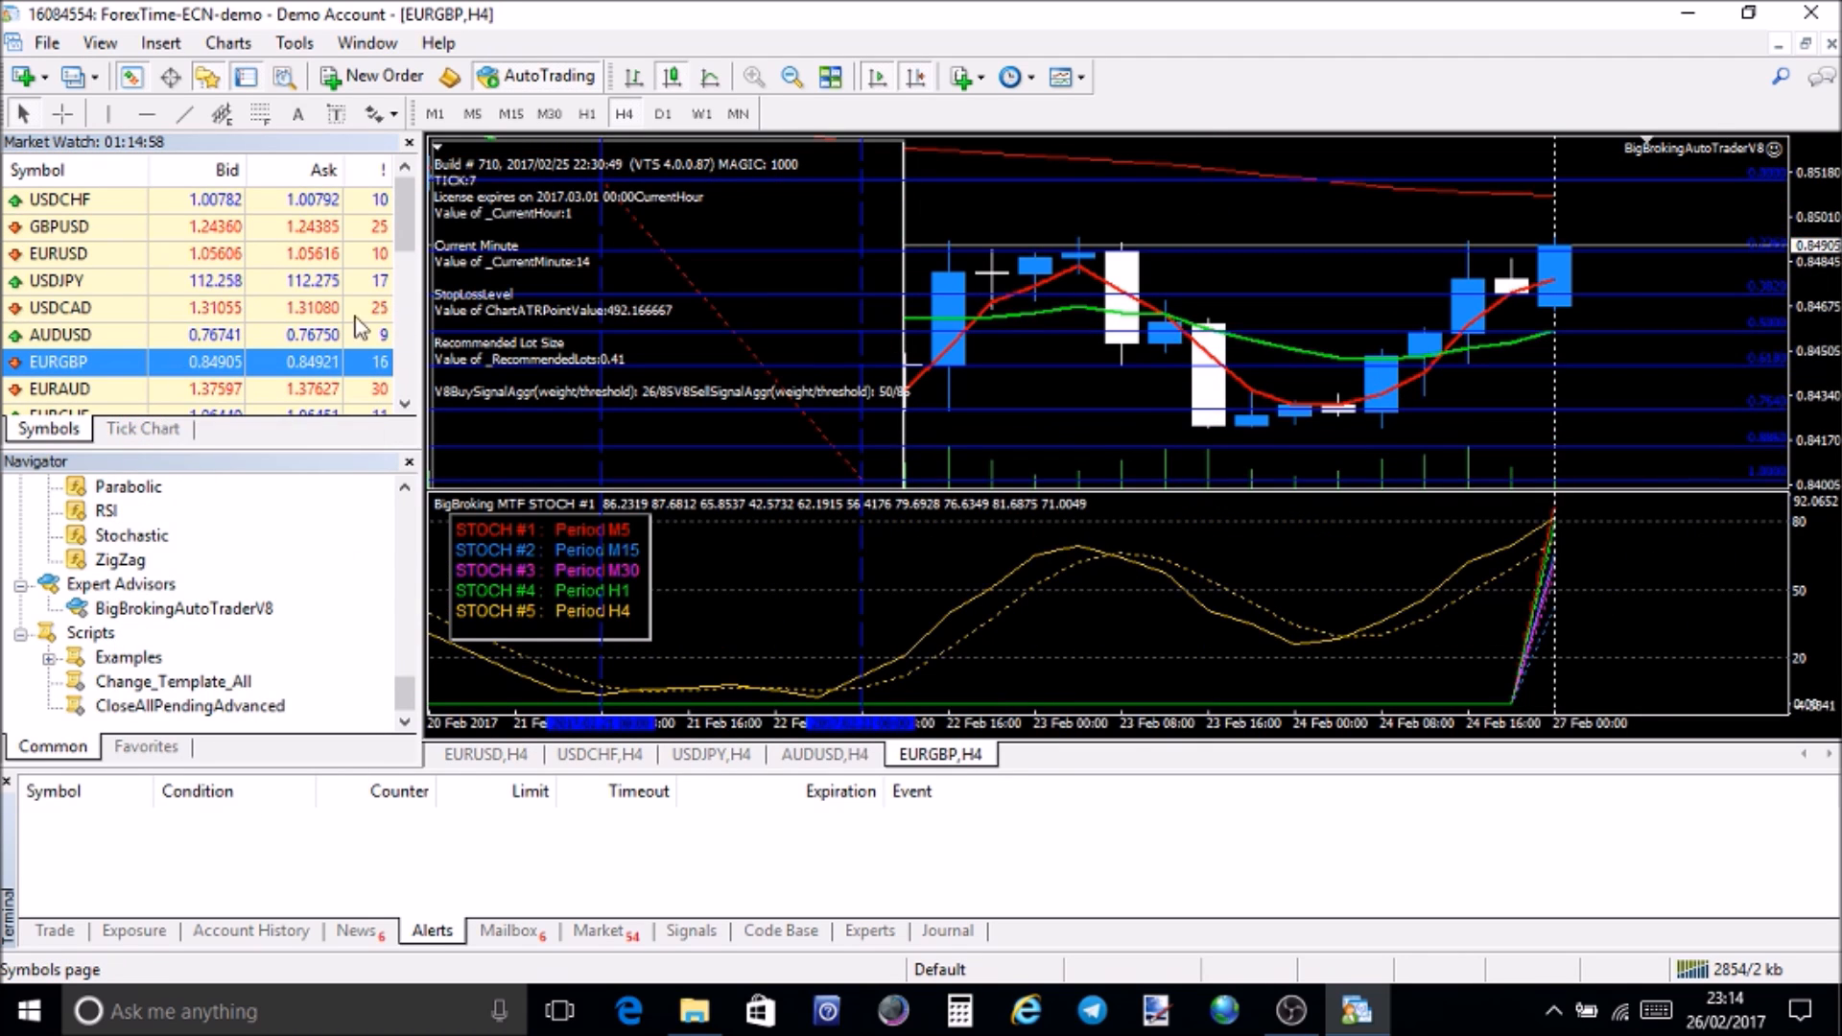
- Open a new chart window for EURCHF from the Market Watch list
{"action": "left_click", "coordinate": [404, 405]}
{"action": "left_click", "coordinate": [404, 405]}
{"action": "left_click", "coordinate": [404, 405]}
{"action": "left_click", "coordinate": [404, 405]}
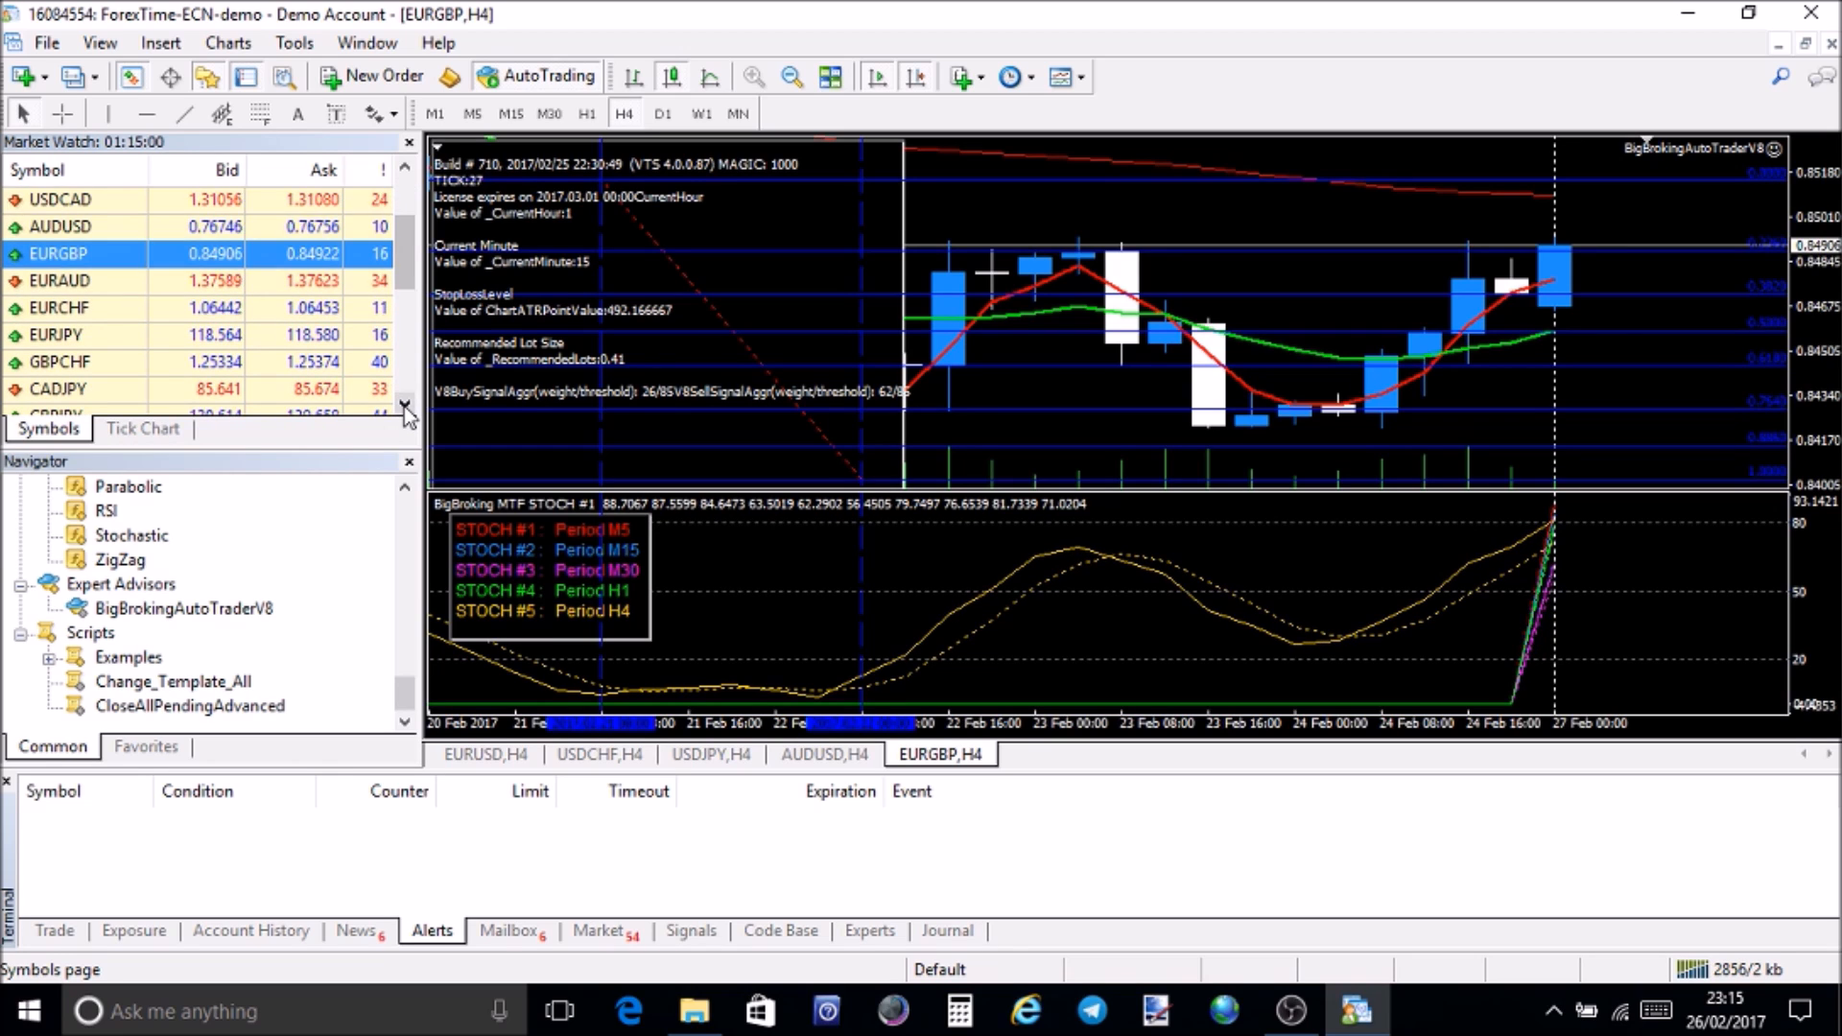
{"action": "left_click", "coordinate": [115, 309]}
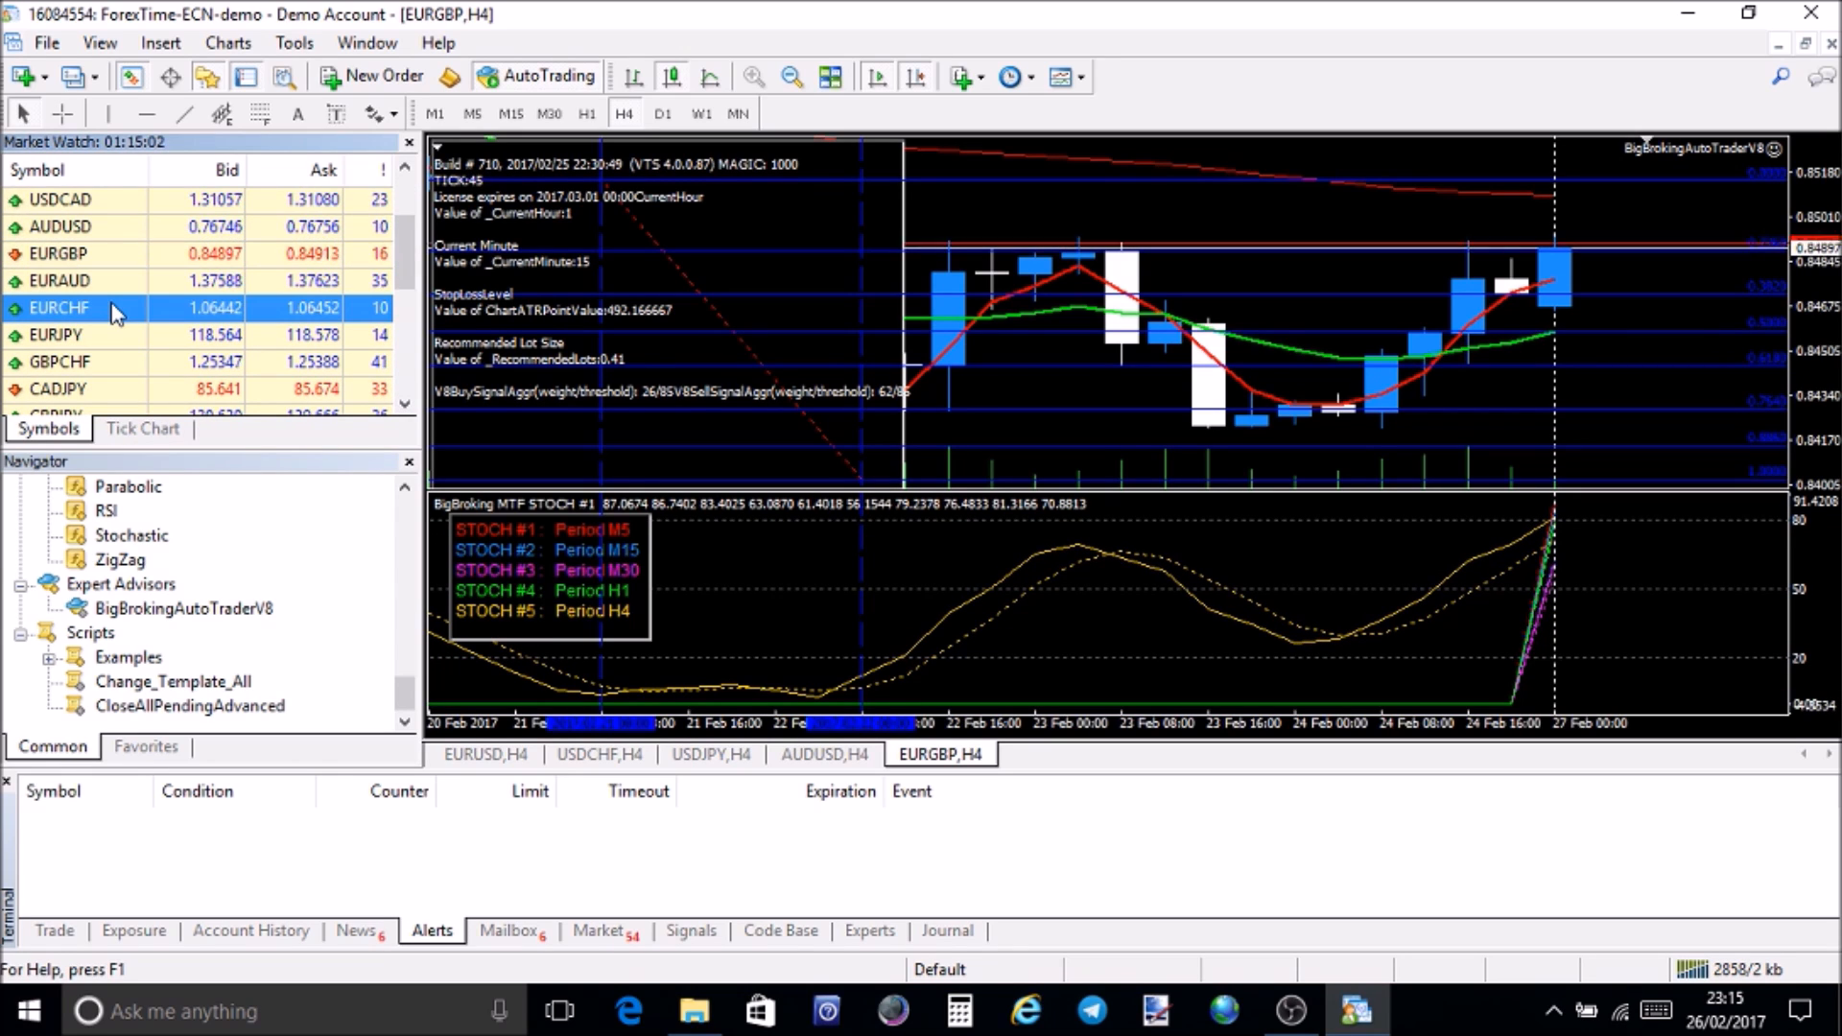
{"action": "right_click", "coordinate": [116, 309]}
{"action": "left_click", "coordinate": [139, 352]}
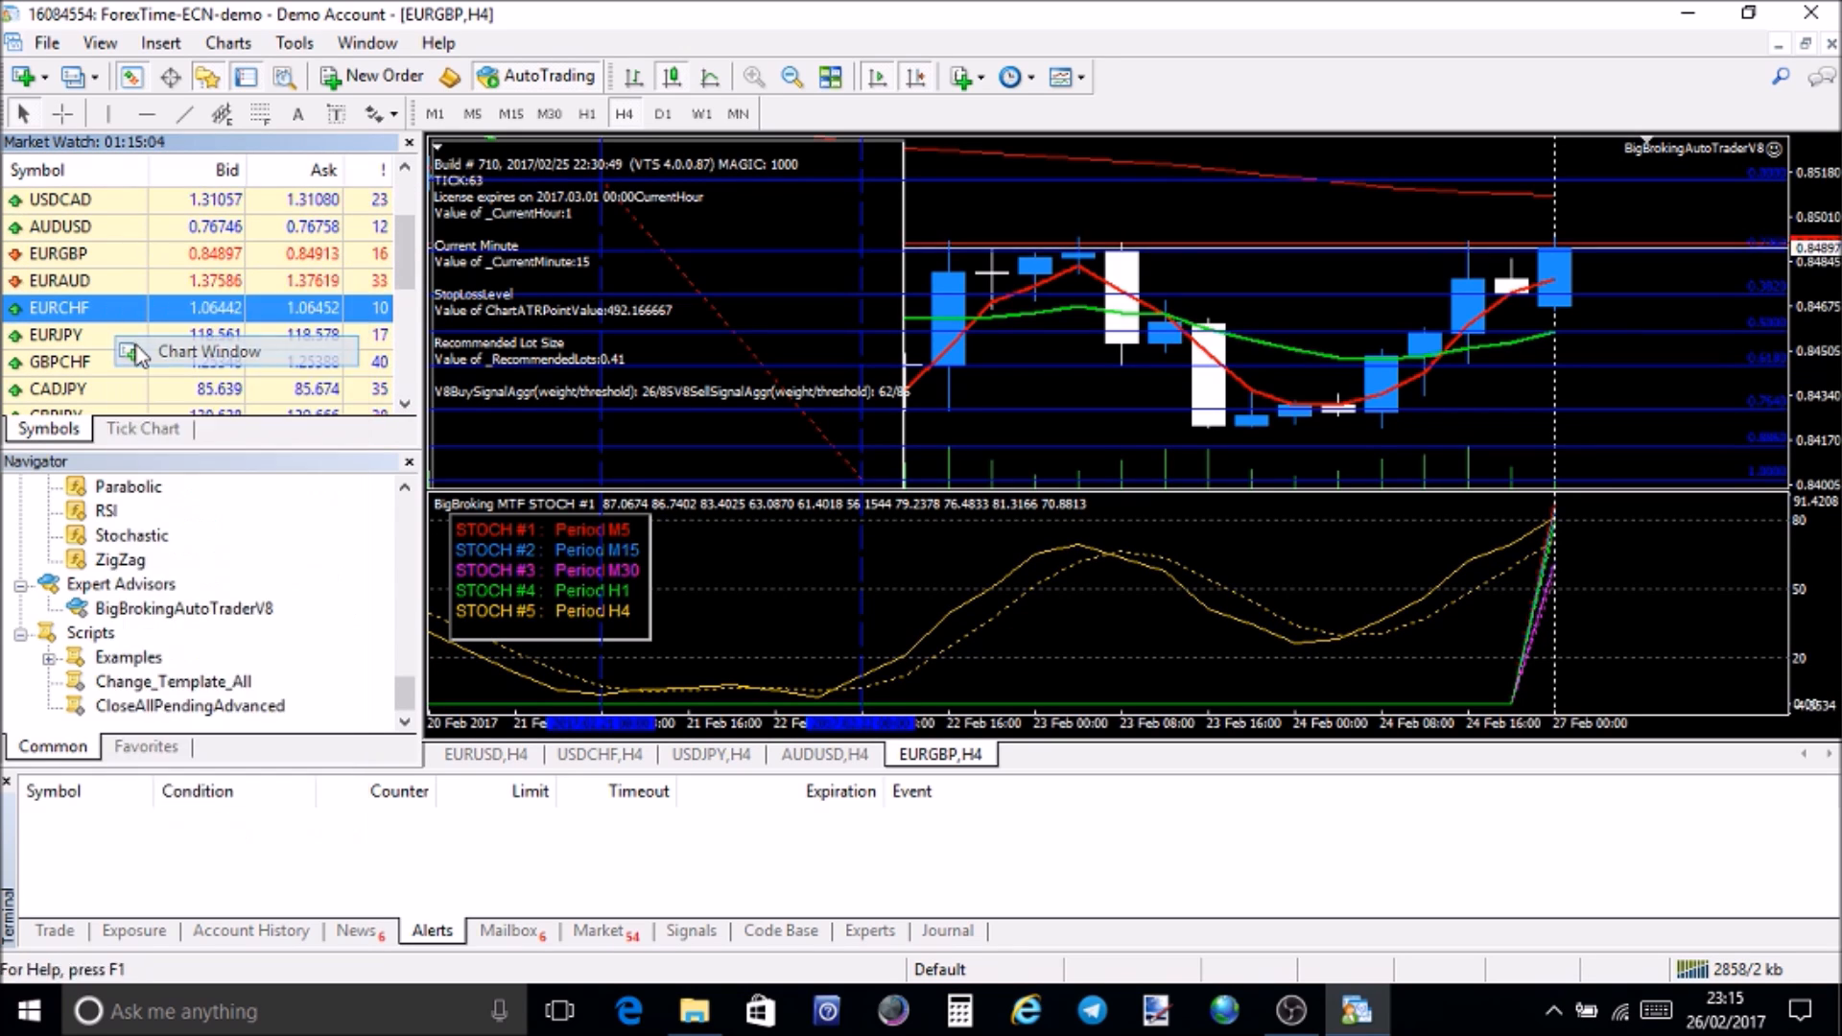
- Open a new chart window for EURJPY from the Market Watch list
{"action": "left_click", "coordinate": [128, 346]}
{"action": "right_click", "coordinate": [100, 343]}
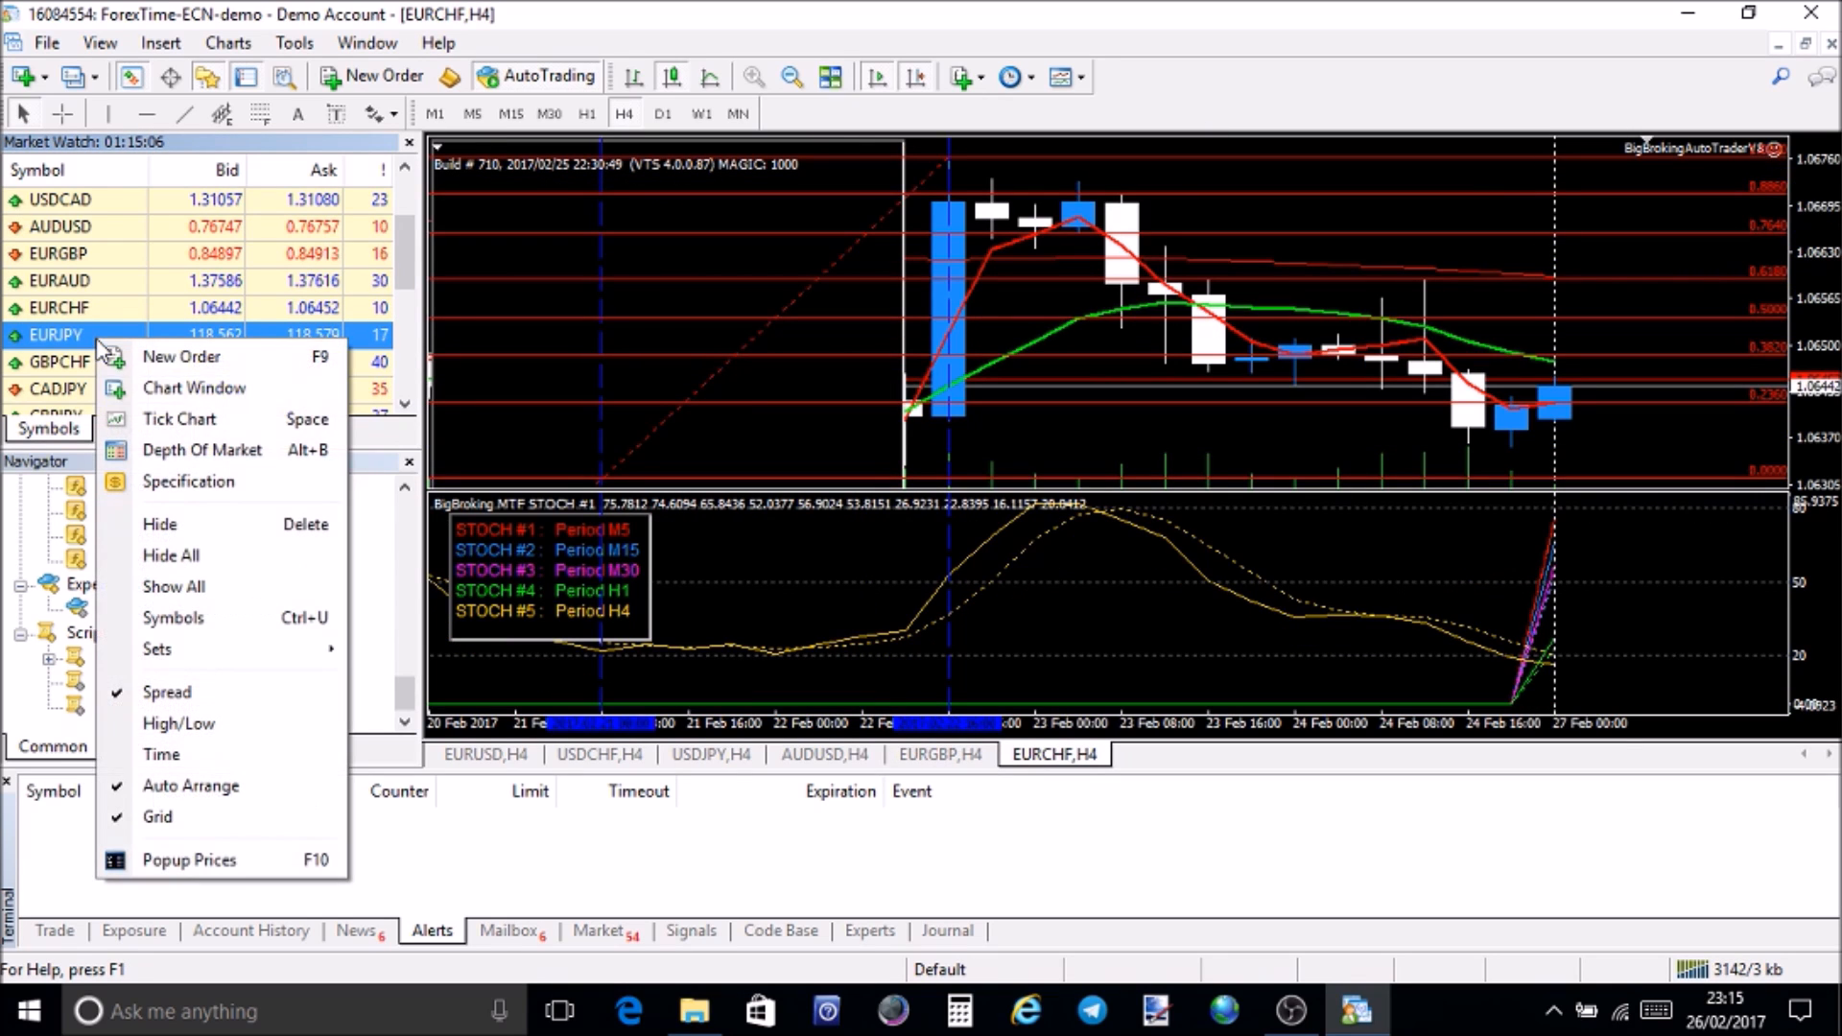
{"action": "left_click", "coordinate": [128, 392]}
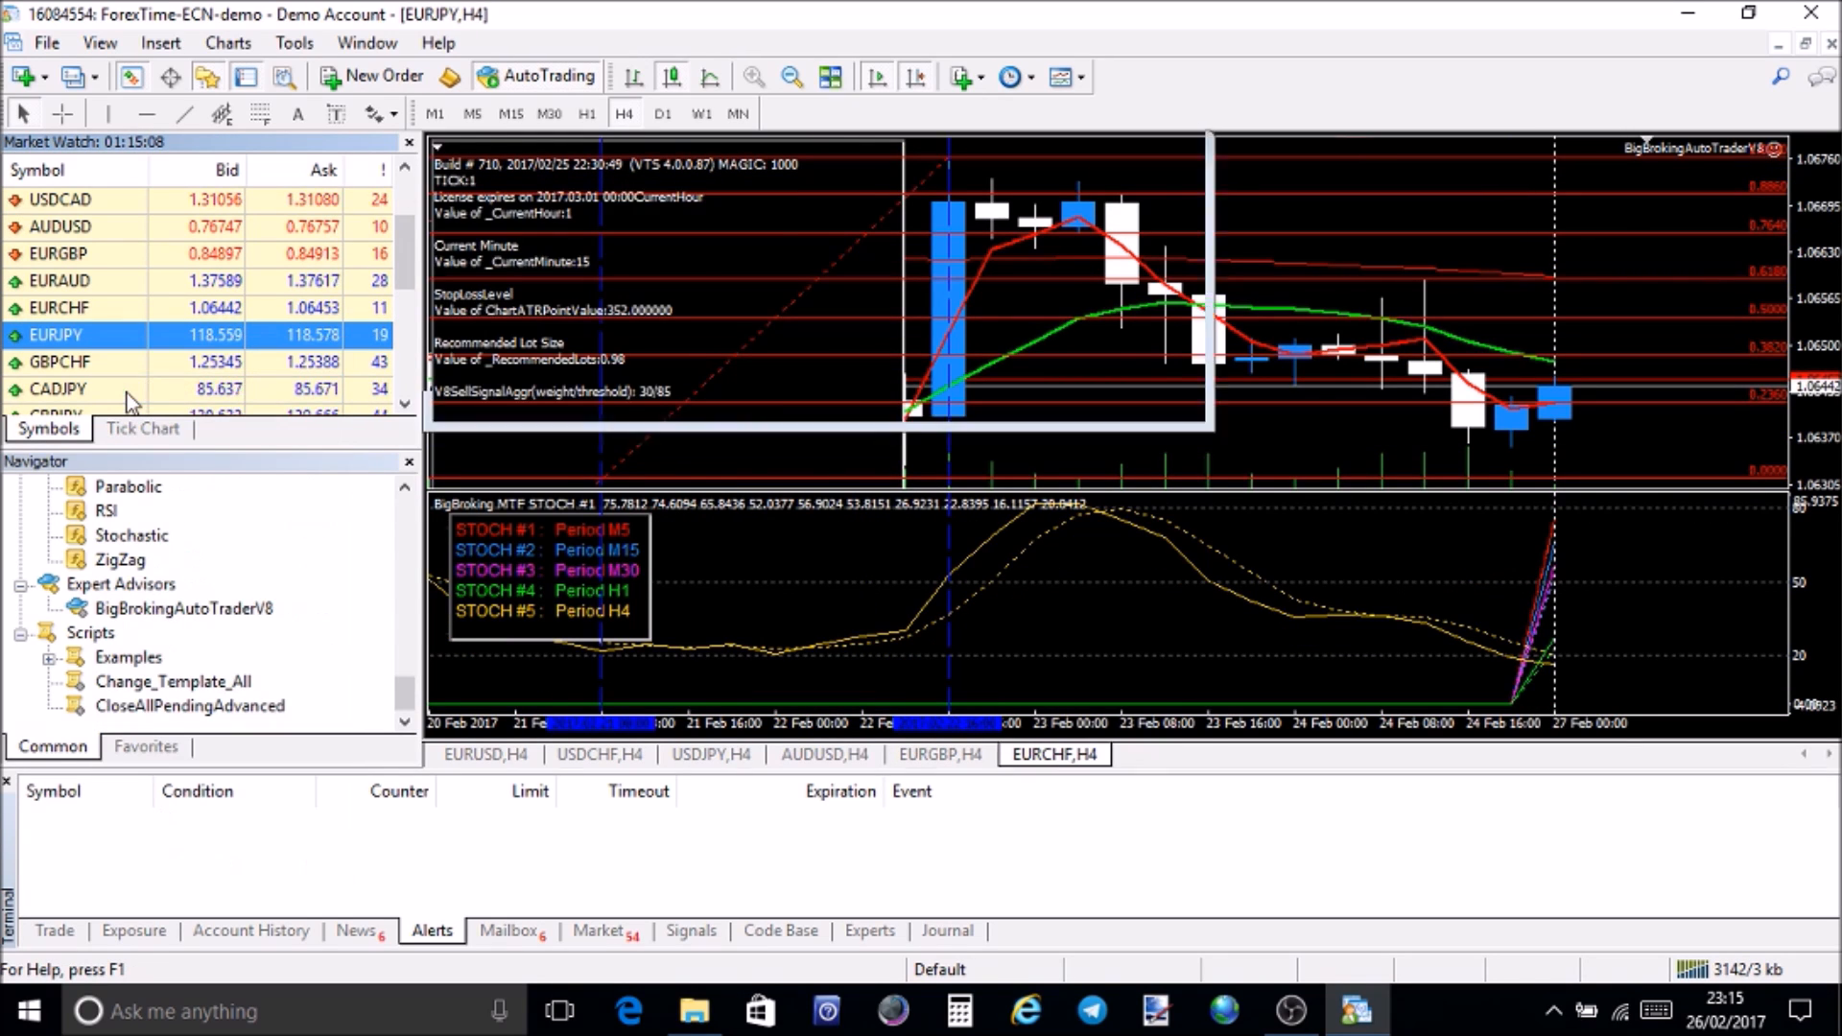
- Open a new chart window for AUDJPY from the Market Watch list
{"action": "scroll", "coordinate": [407, 399], "scroll_direction": "down", "scroll_amount": 5}
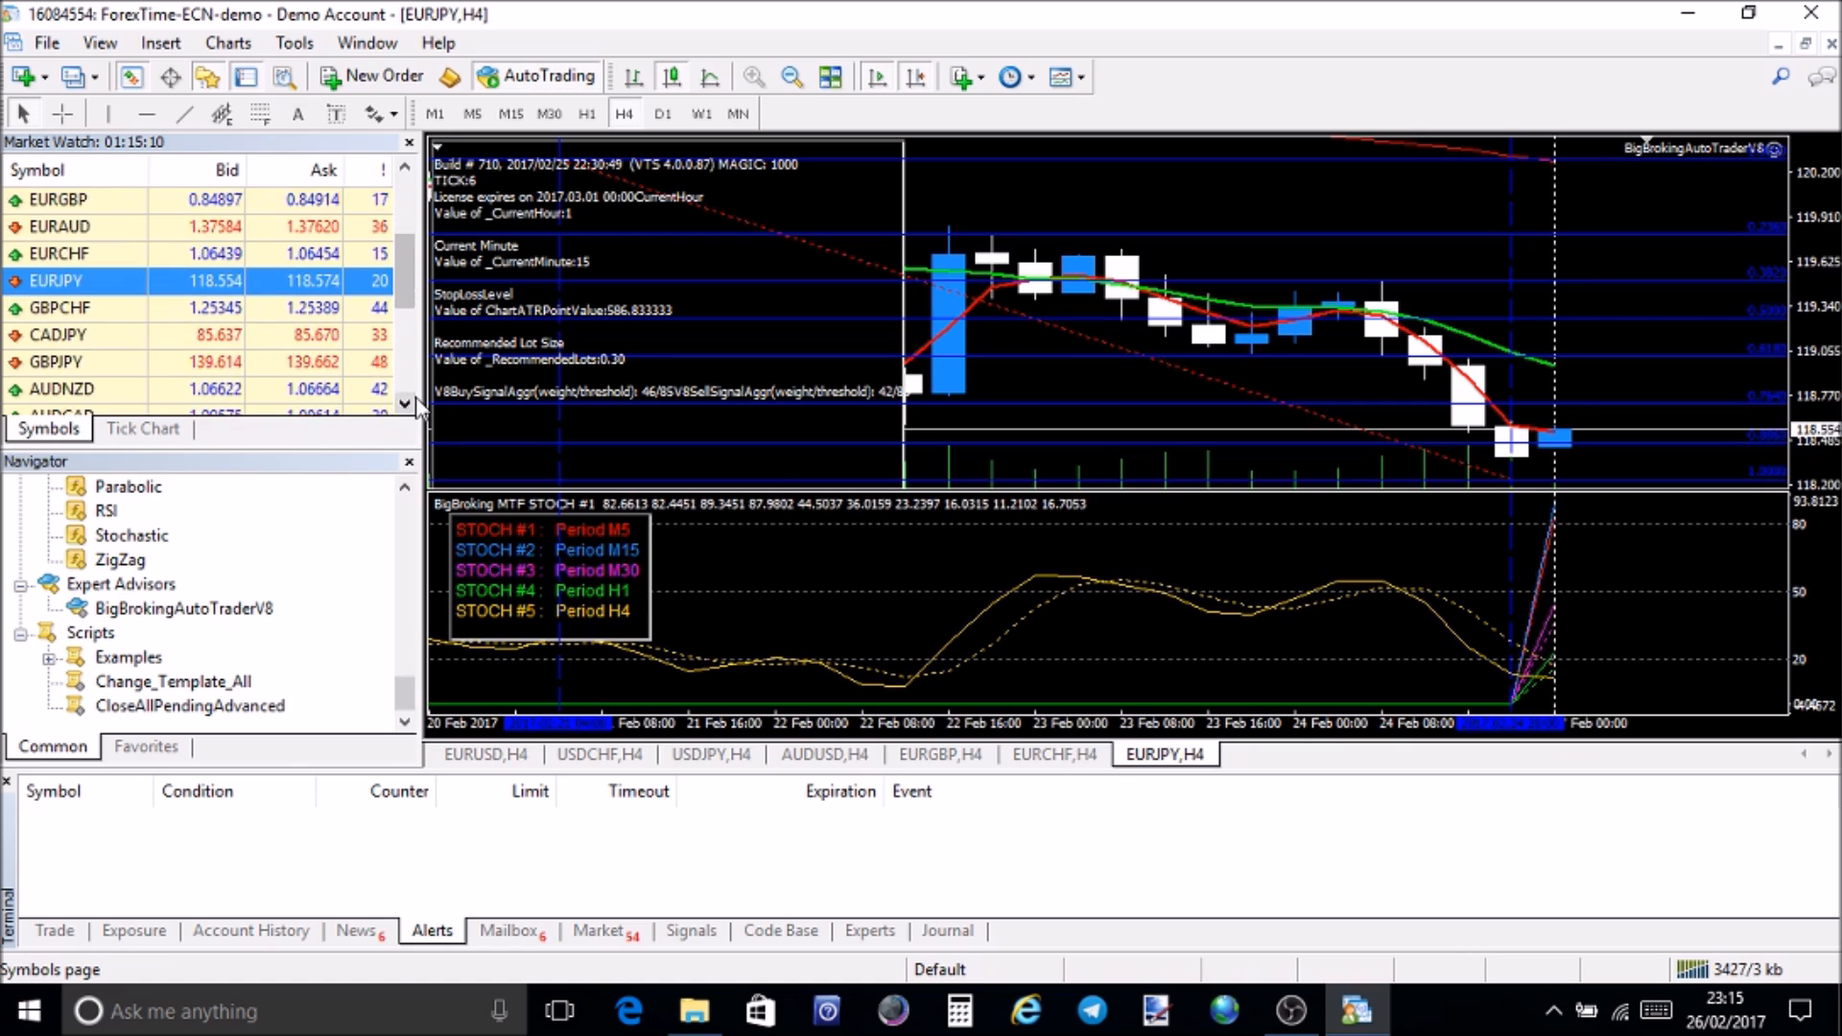
{"action": "scroll", "coordinate": [417, 408], "scroll_direction": "down", "scroll_amount": 1}
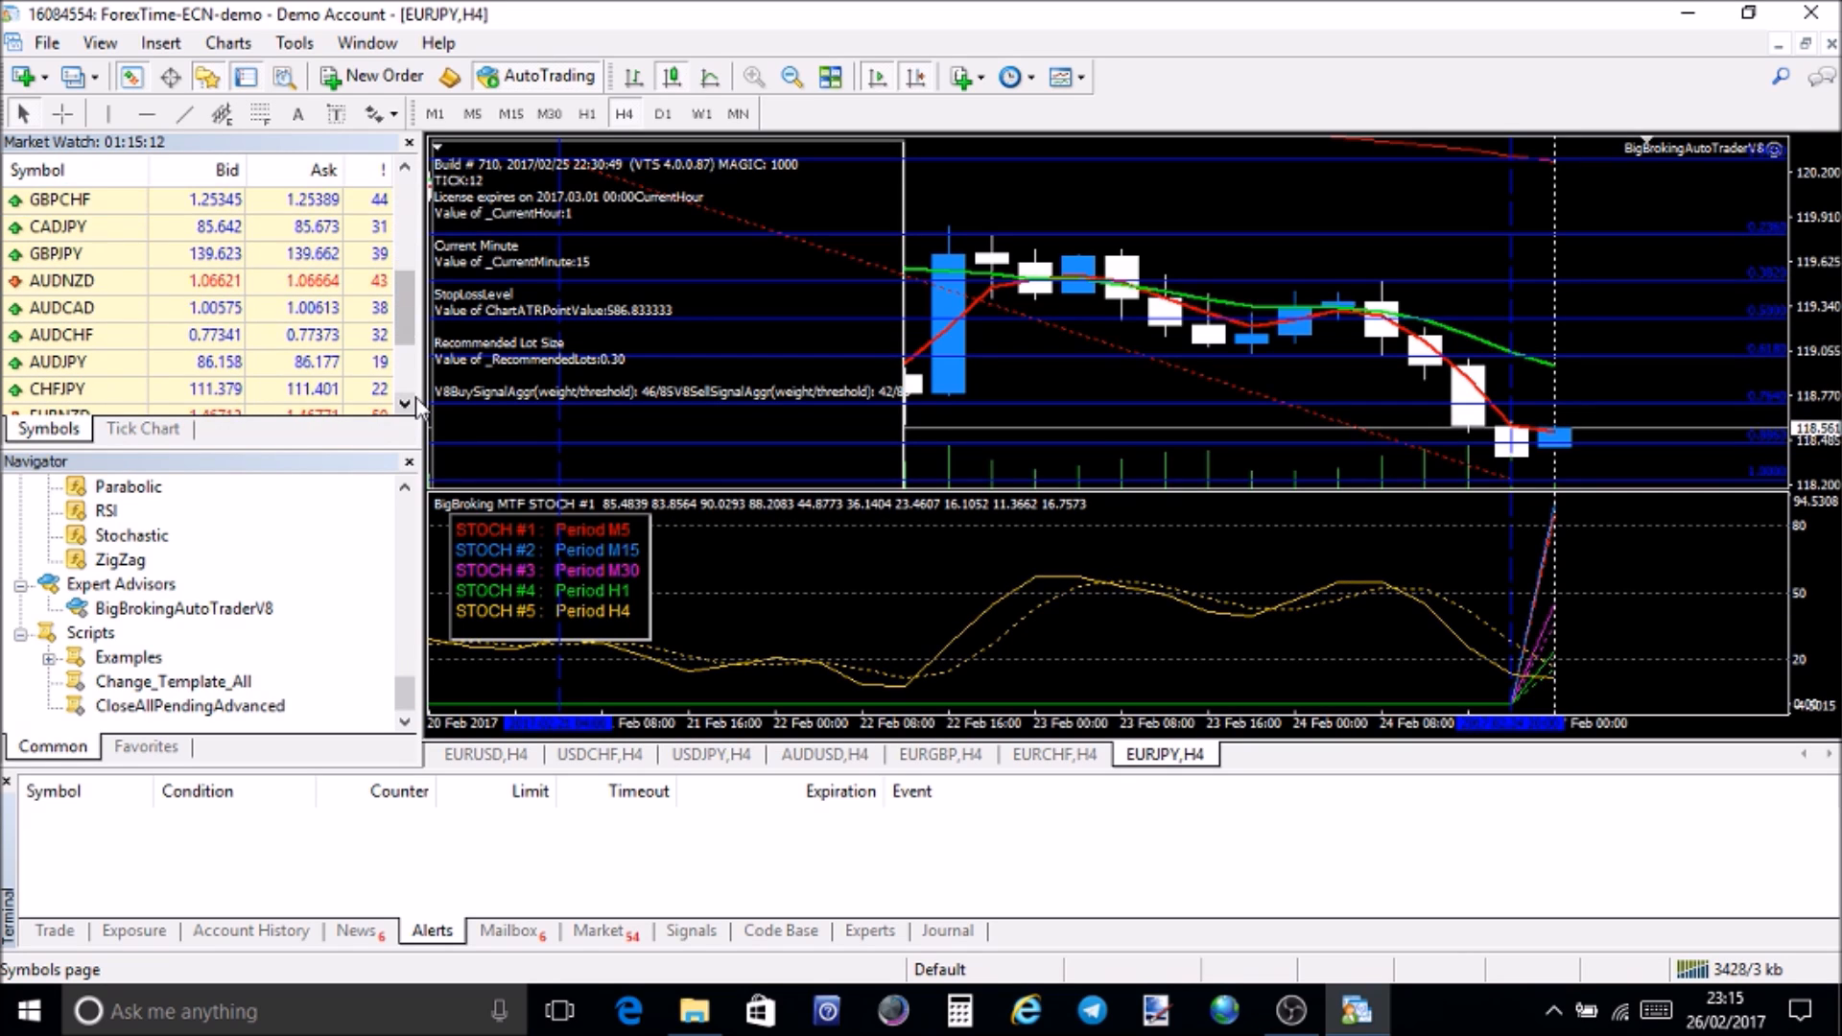
{"action": "left_click", "coordinate": [136, 369]}
{"action": "right_click", "coordinate": [135, 369]}
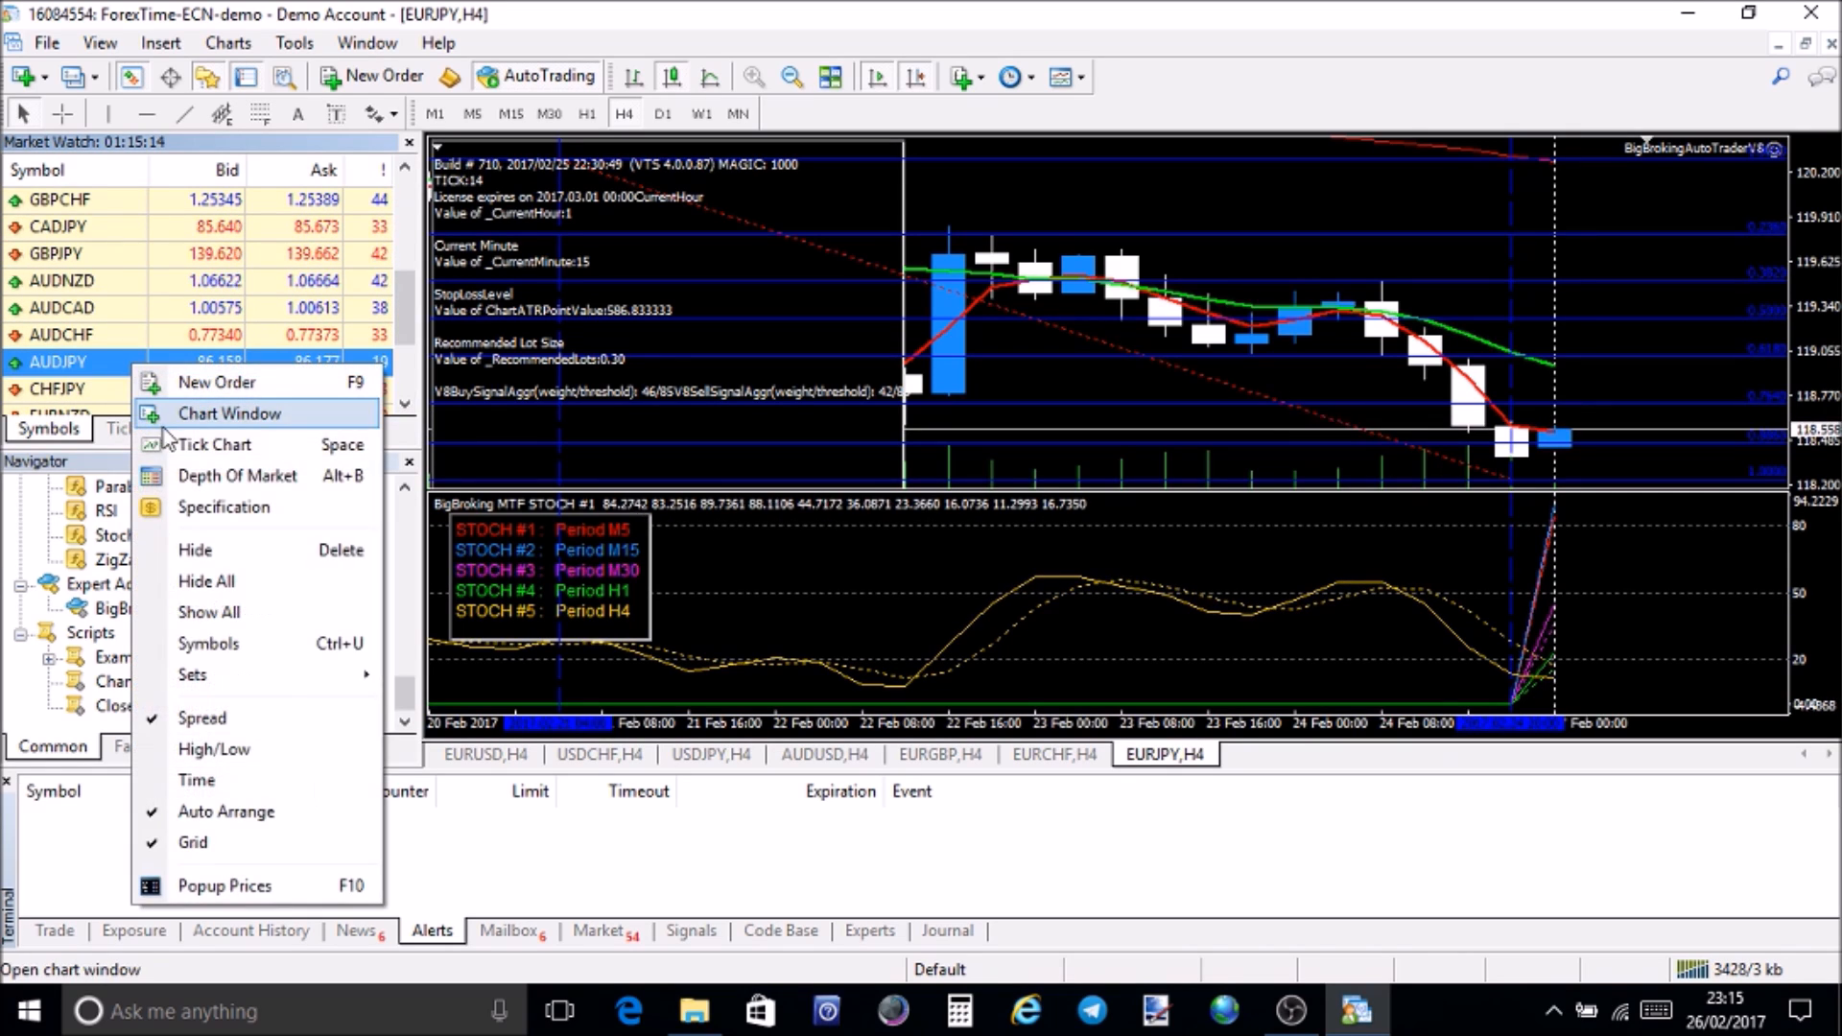
{"action": "left_click", "coordinate": [168, 415]}
- Open a new chart window for NZDUSD from the Market Watch list
{"action": "scroll", "coordinate": [407, 407], "scroll_direction": "down", "scroll_amount": 4}
{"action": "scroll", "coordinate": [407, 414], "scroll_direction": "down", "scroll_amount": 1}
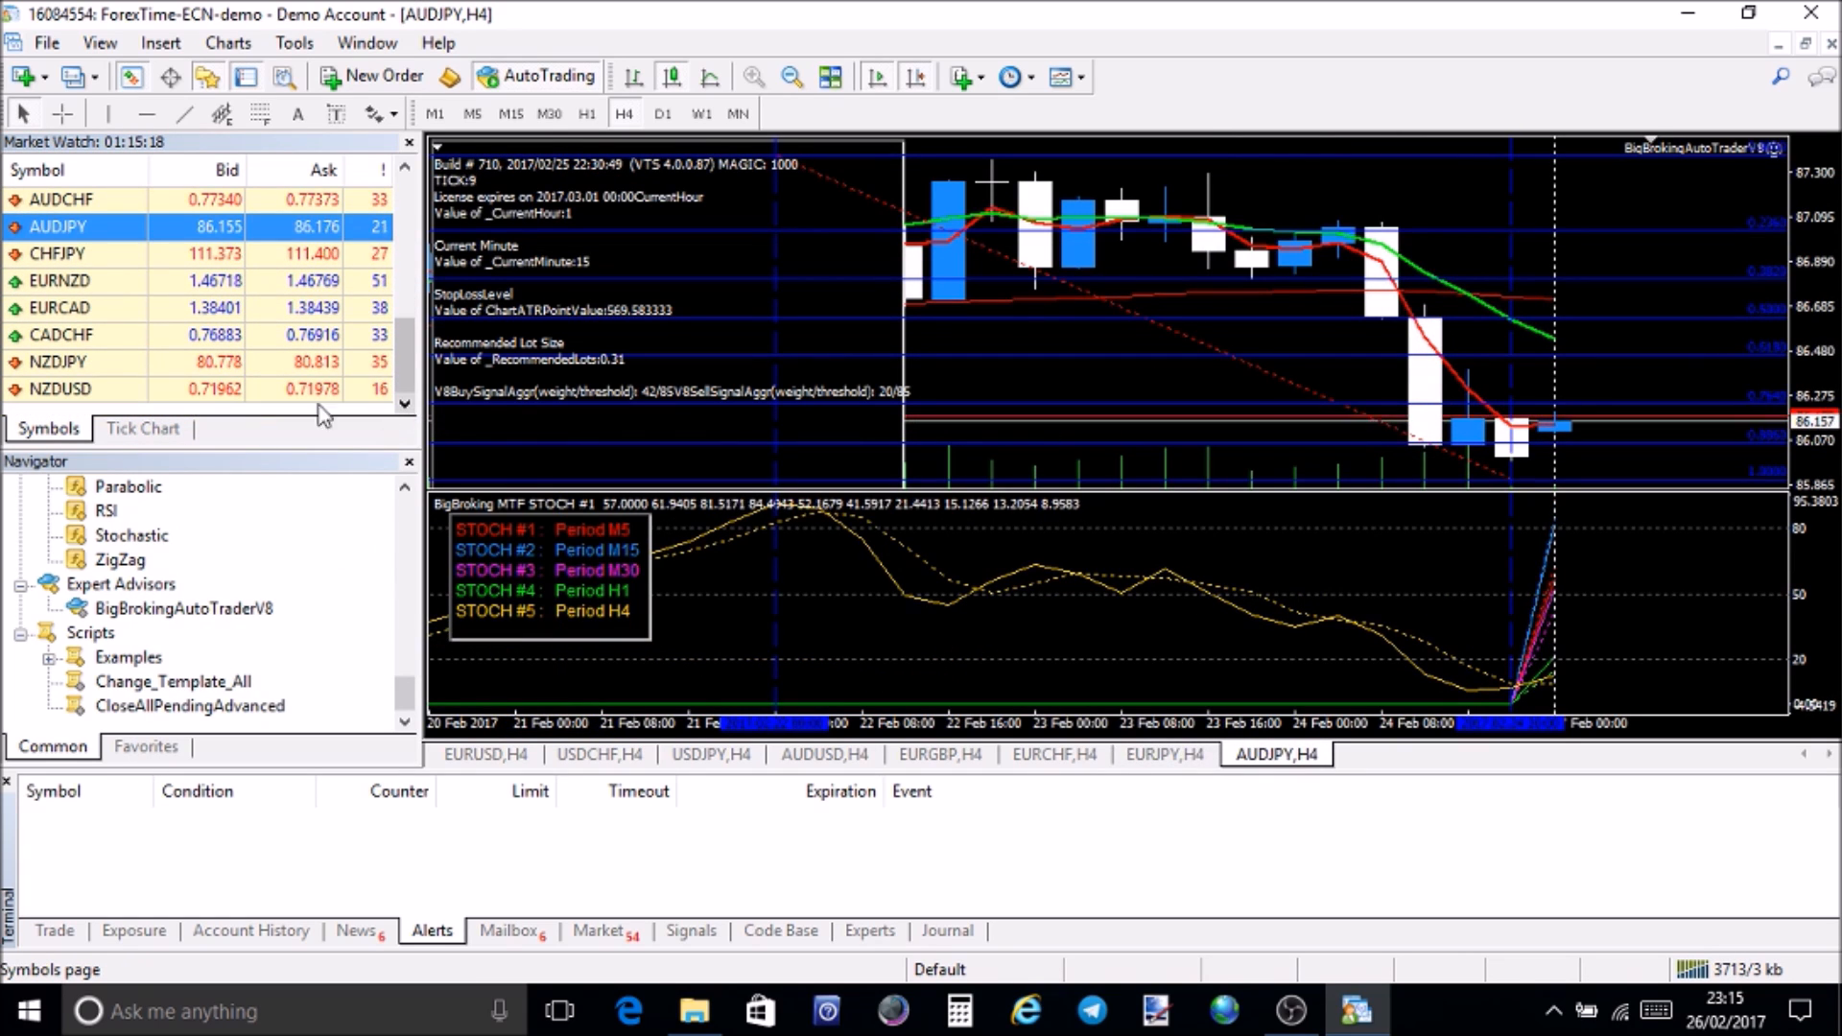
{"action": "left_click", "coordinate": [156, 391]}
{"action": "right_click", "coordinate": [158, 393]}
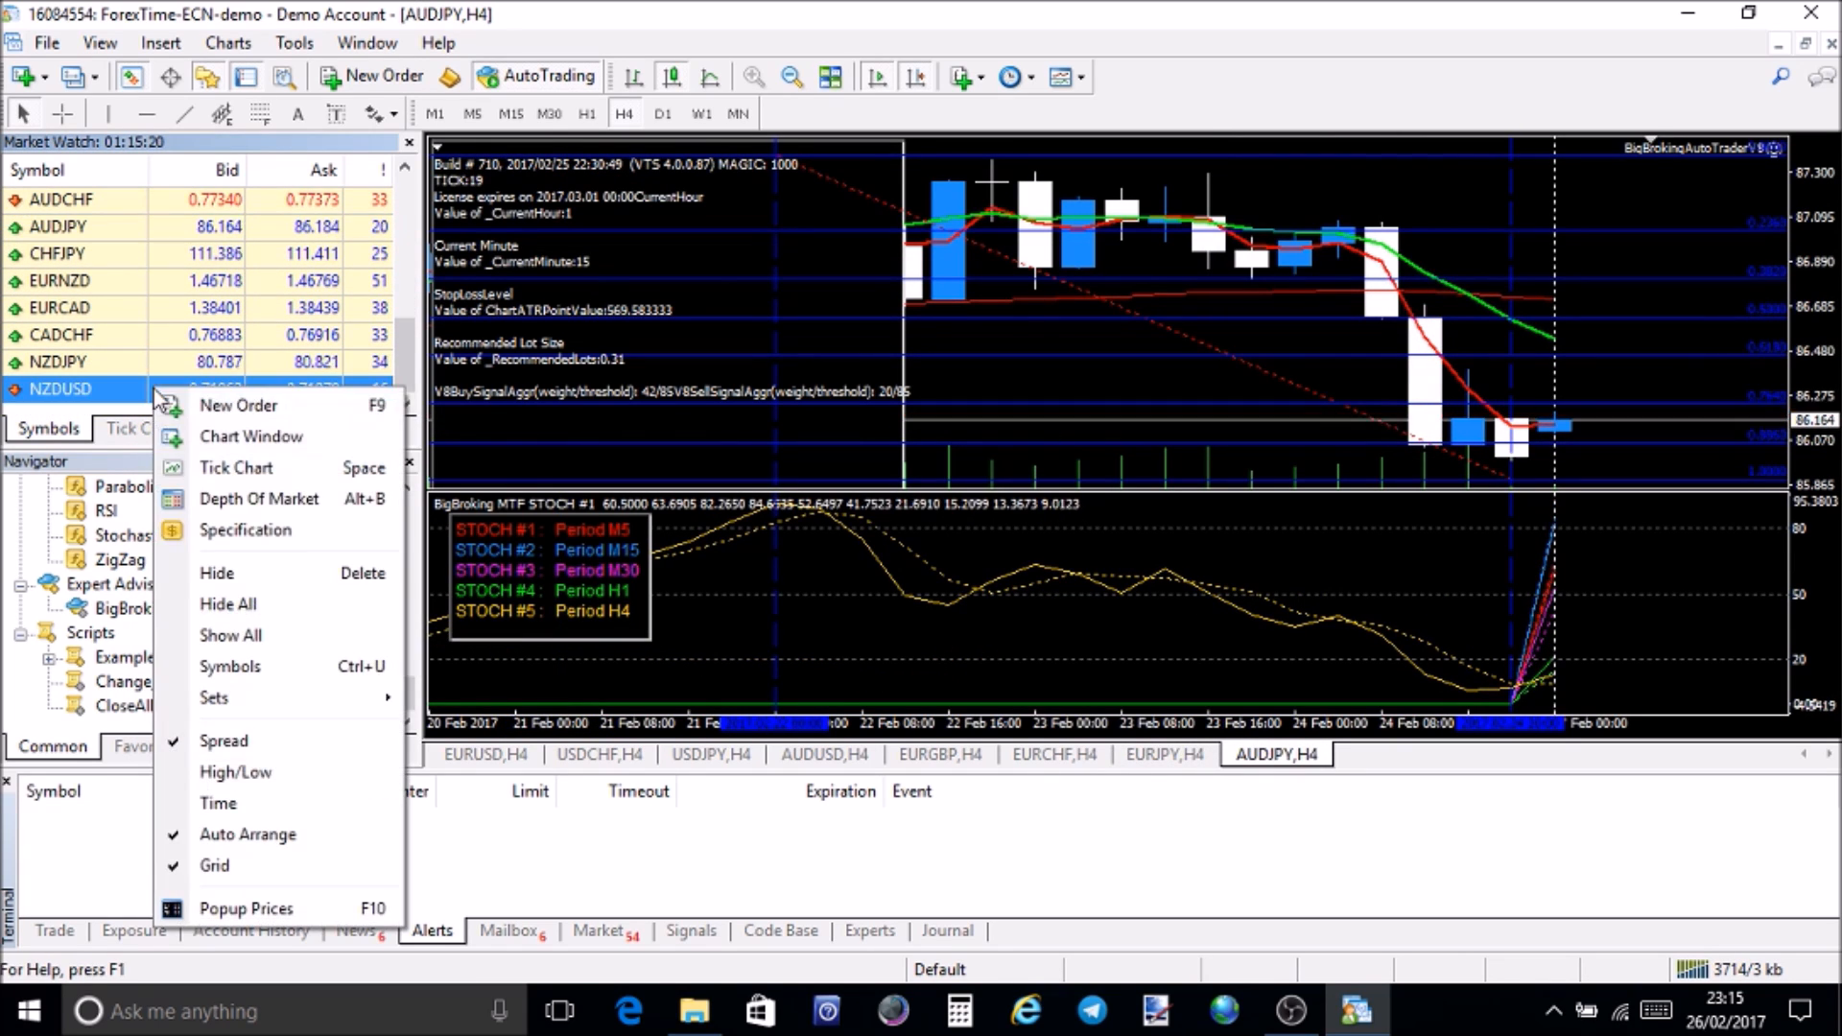
{"action": "left_click", "coordinate": [199, 438]}
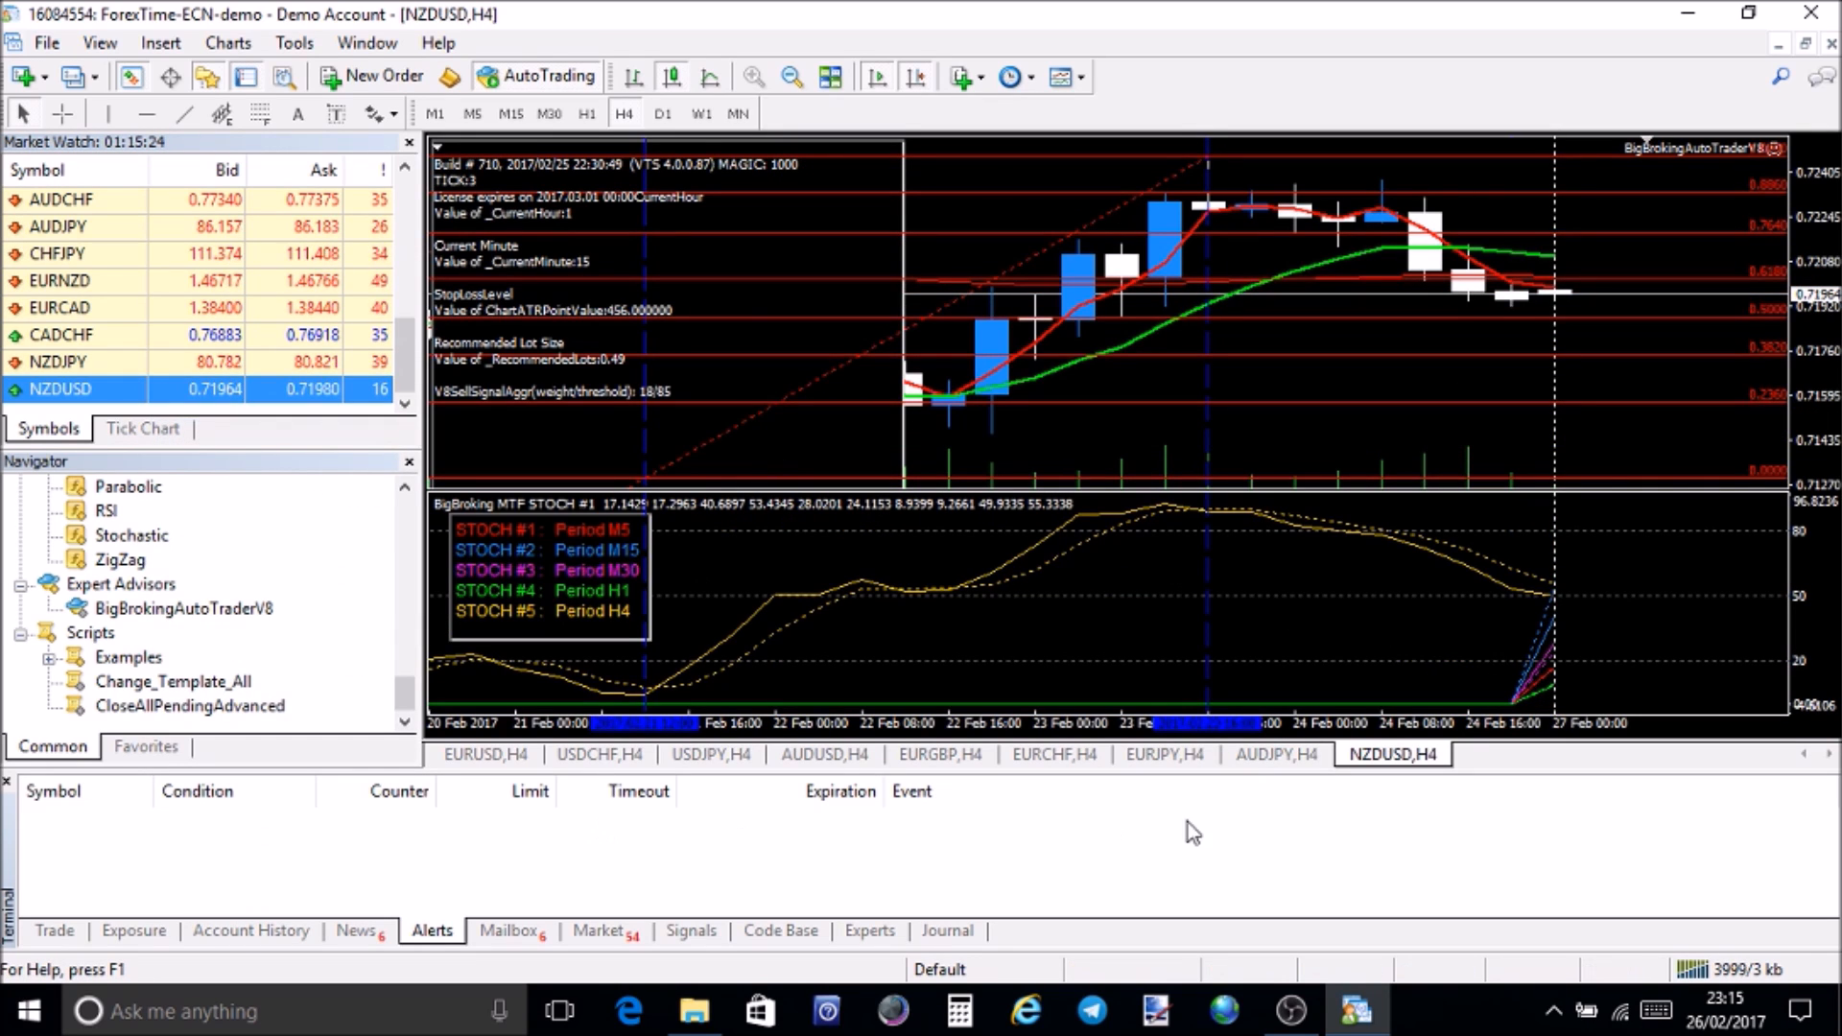
- Look through the open H4 charts one by one, from AUDJPY back to USDCHF
{"action": "left_click", "coordinate": [1272, 754]}
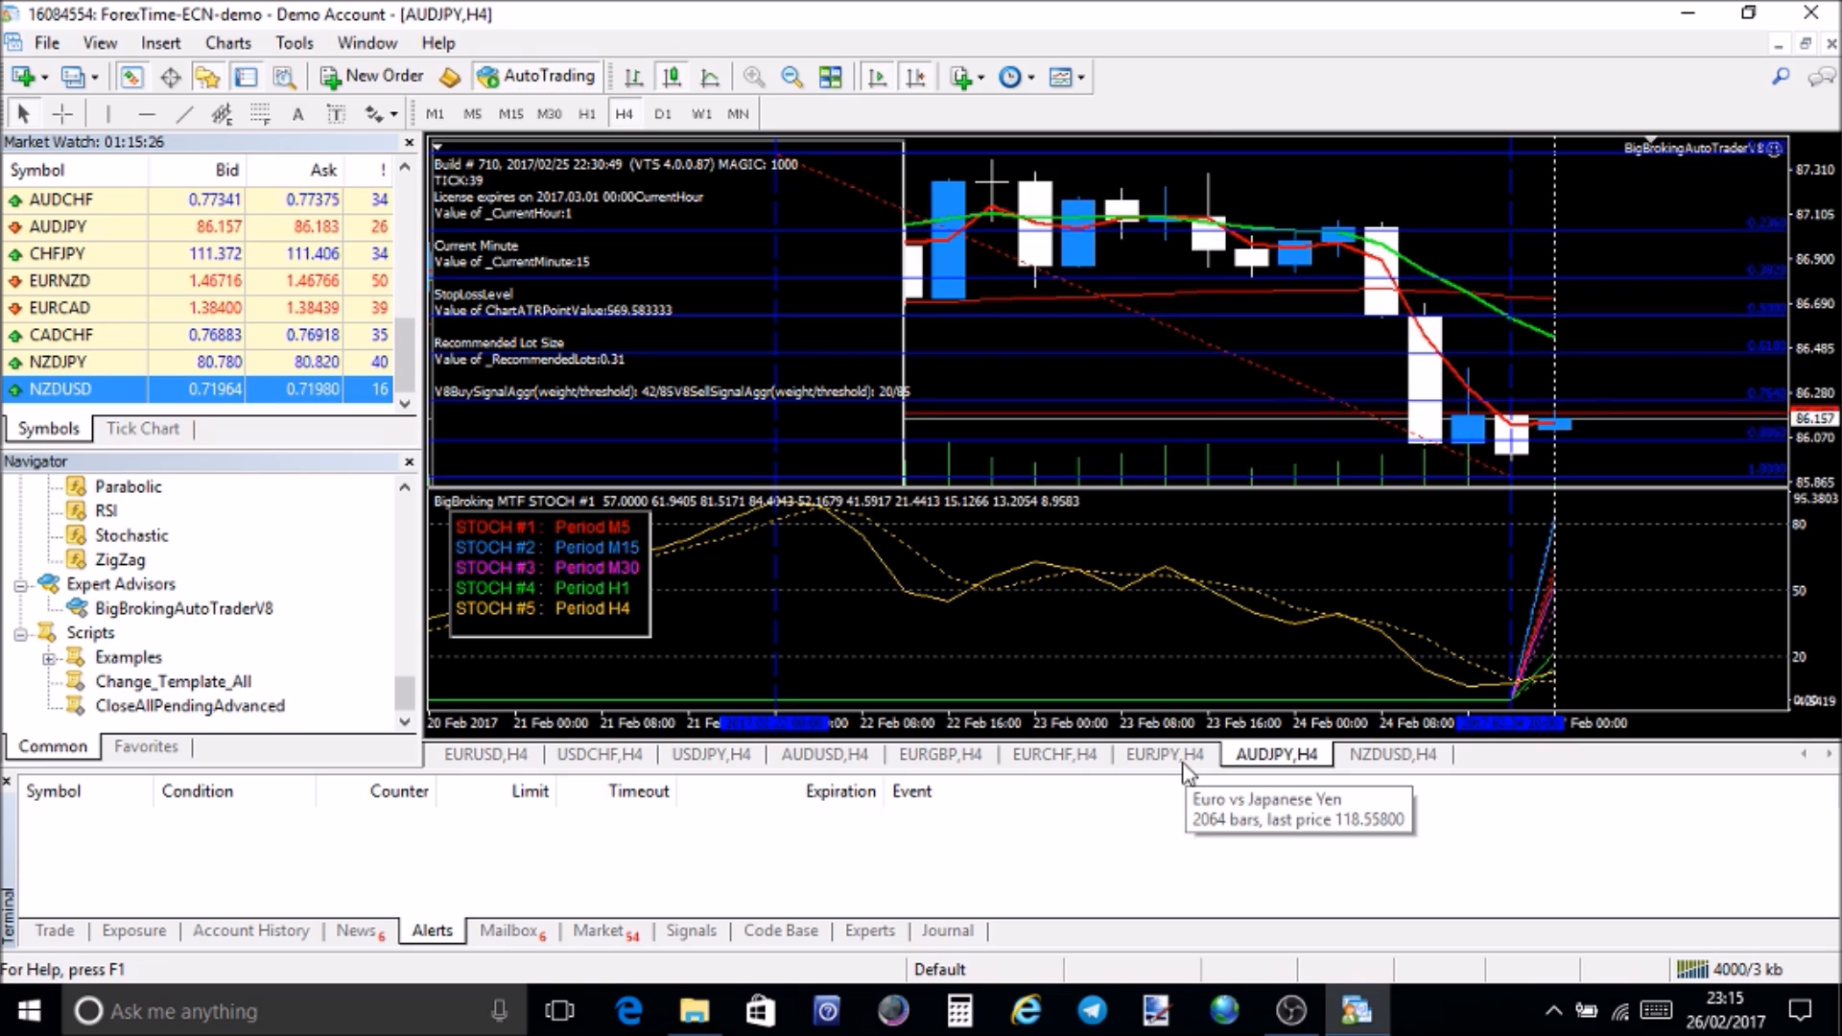
{"action": "left_click", "coordinate": [1182, 763]}
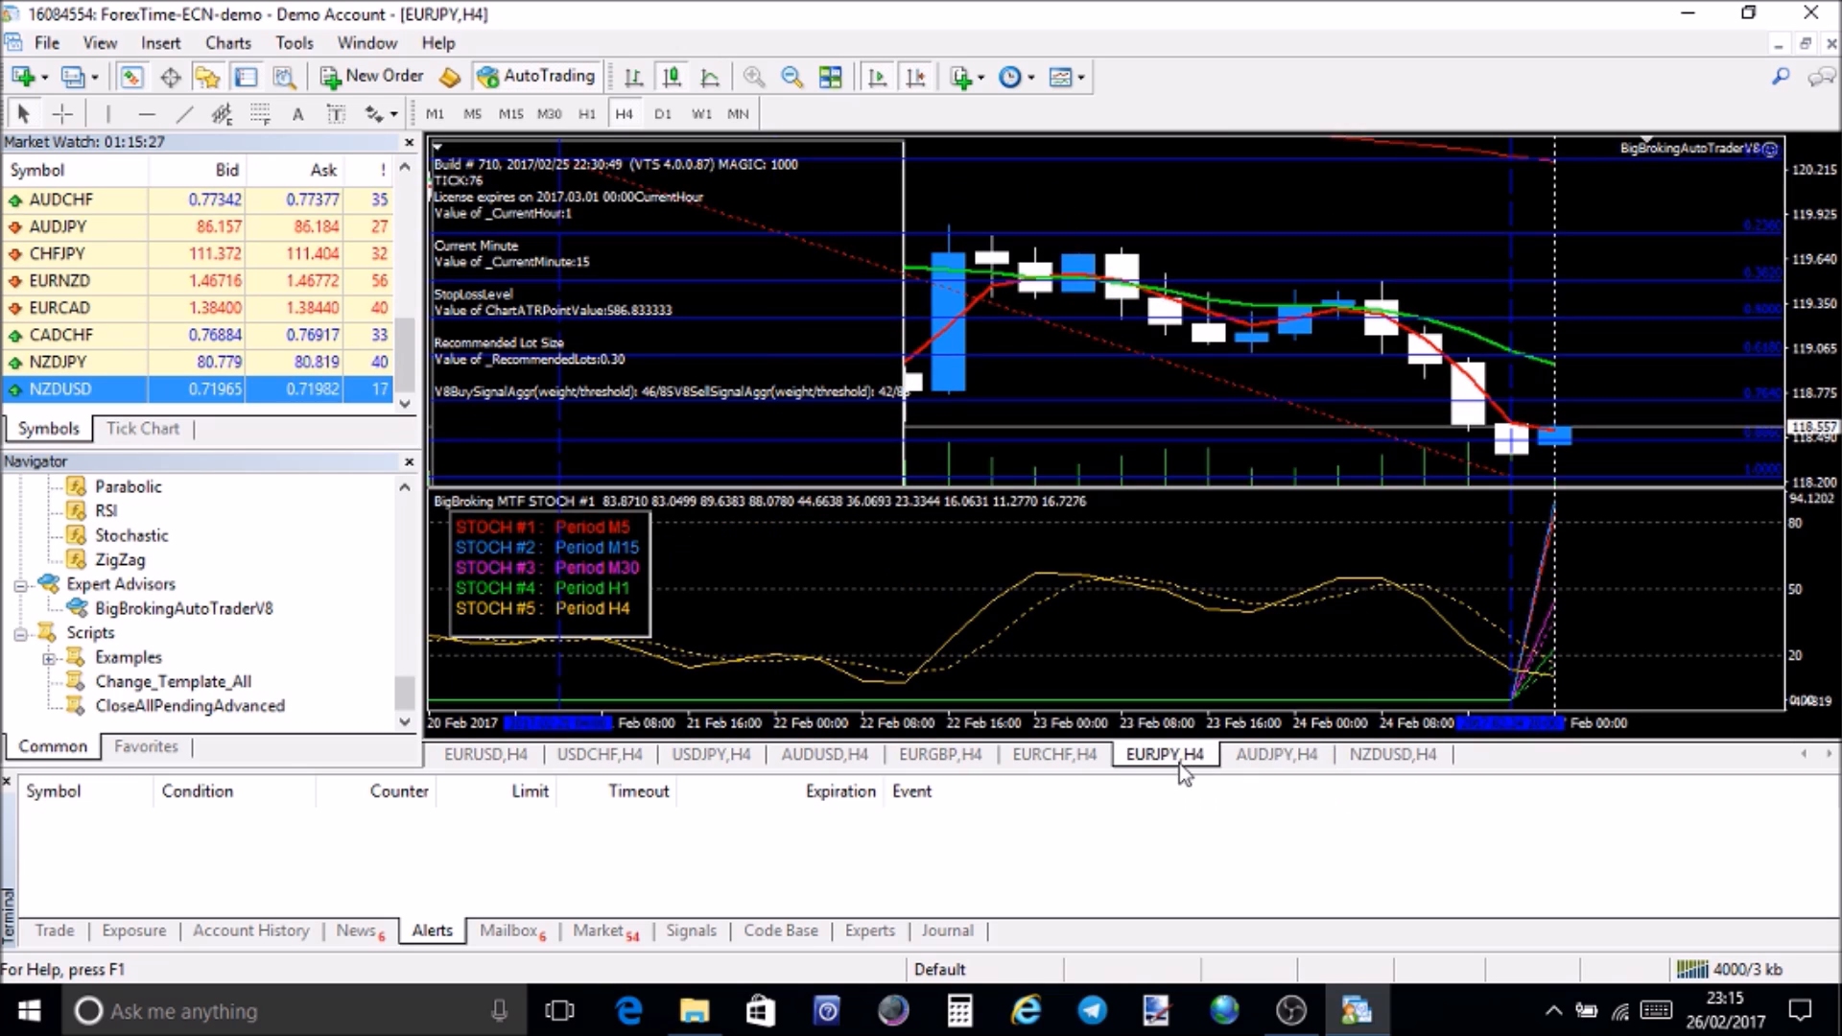
{"action": "left_click", "coordinate": [1091, 764]}
{"action": "left_click", "coordinate": [979, 760]}
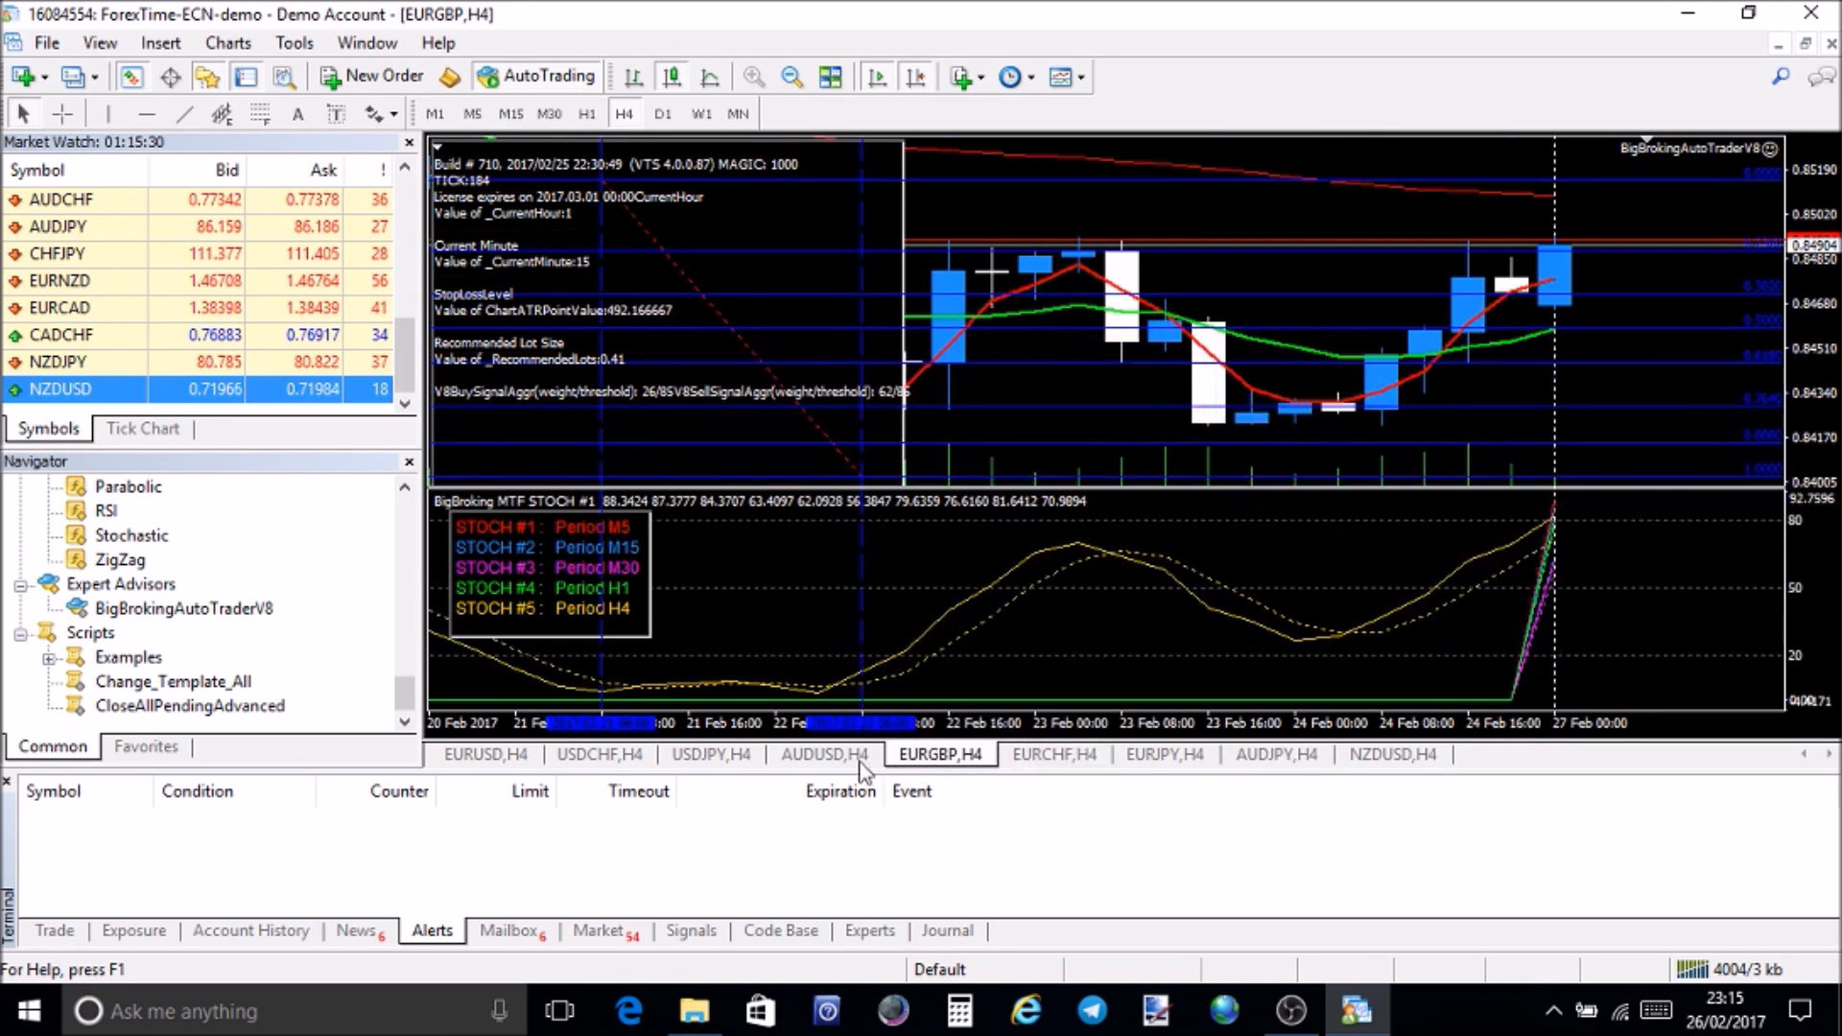
{"action": "left_click", "coordinate": [825, 757]}
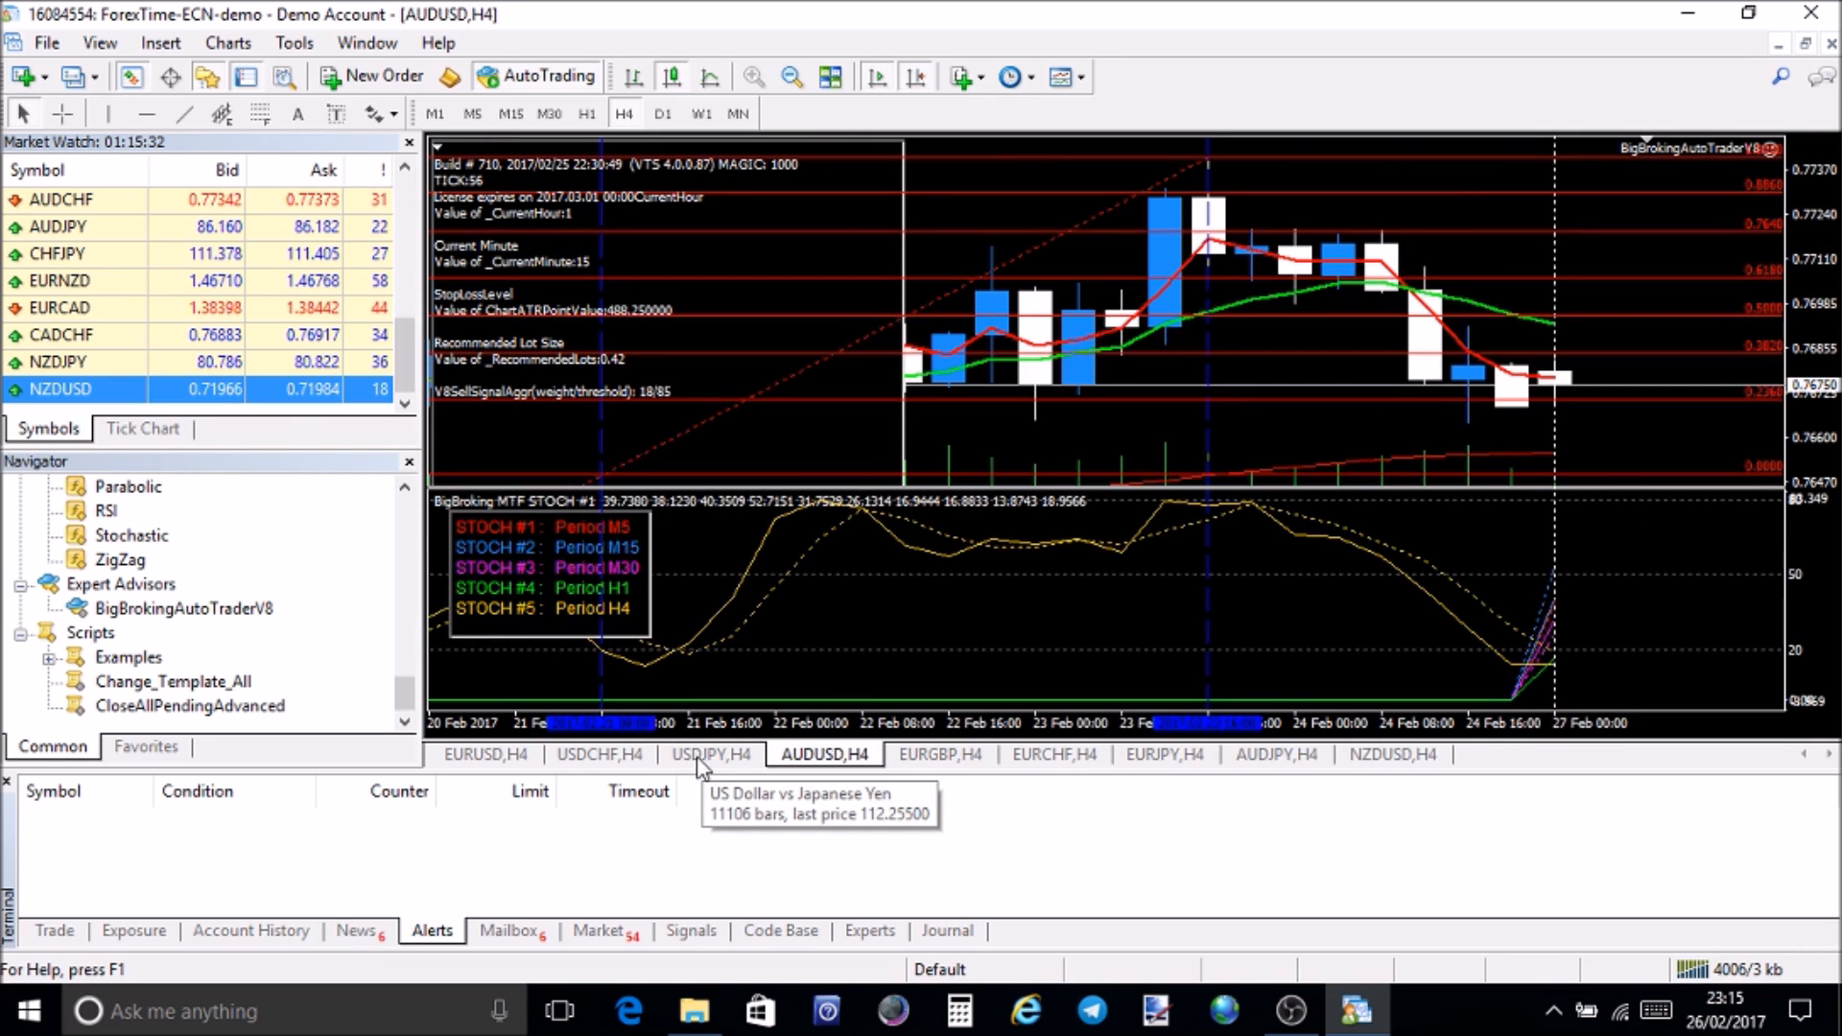
{"action": "left_click", "coordinate": [705, 760]}
{"action": "left_click", "coordinate": [604, 760]}
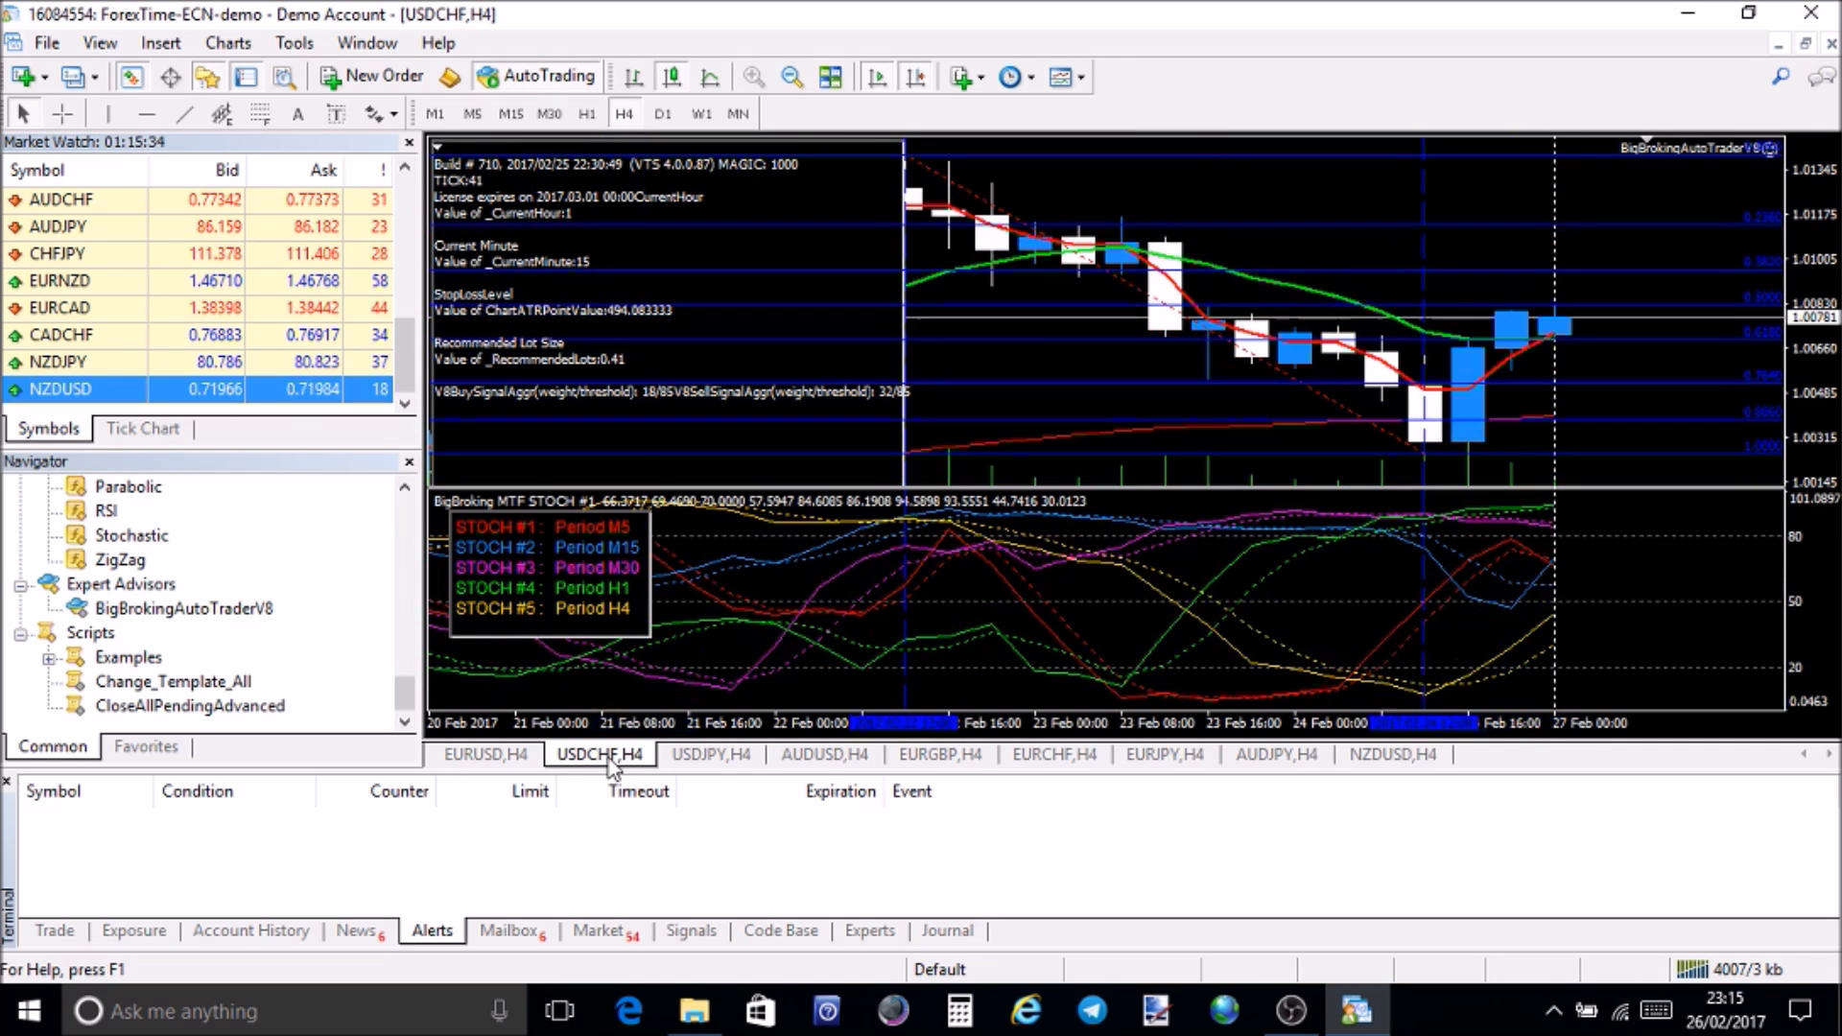
- Switch the EURUSD chart to the H1 timeframe and back to H4
{"action": "left_click", "coordinate": [485, 758]}
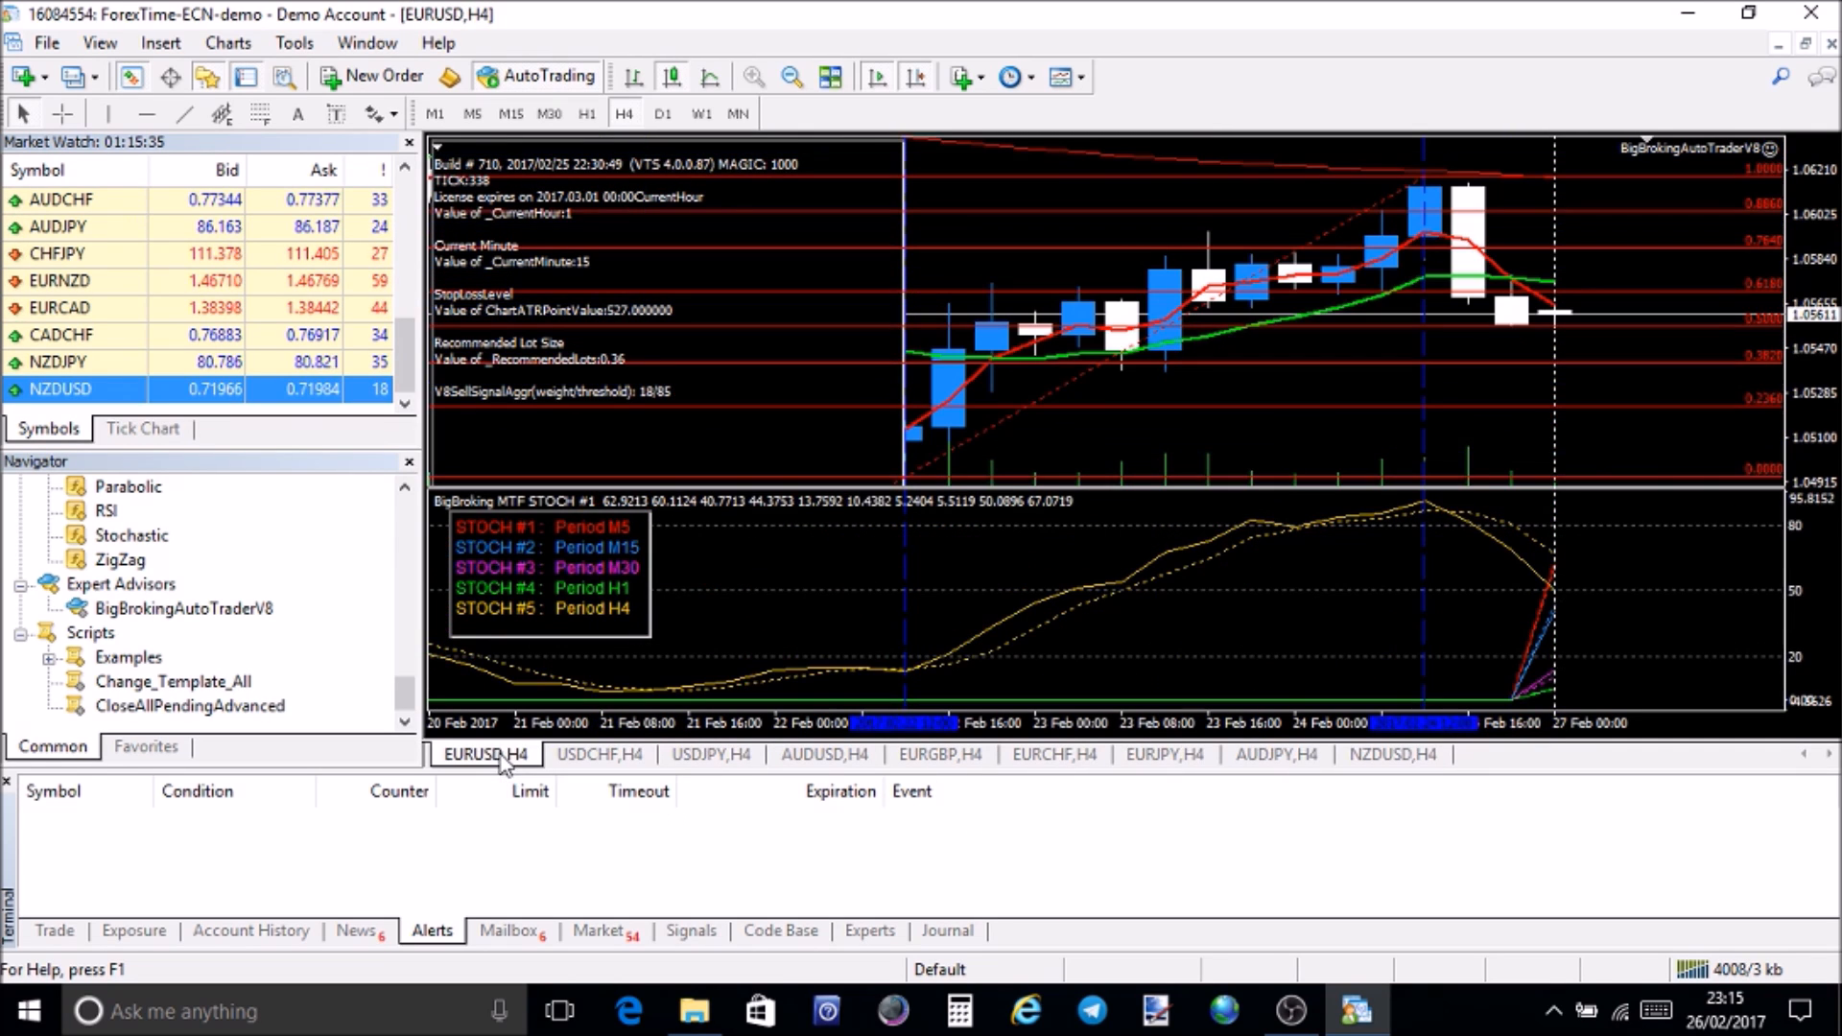
{"action": "left_click", "coordinate": [579, 123]}
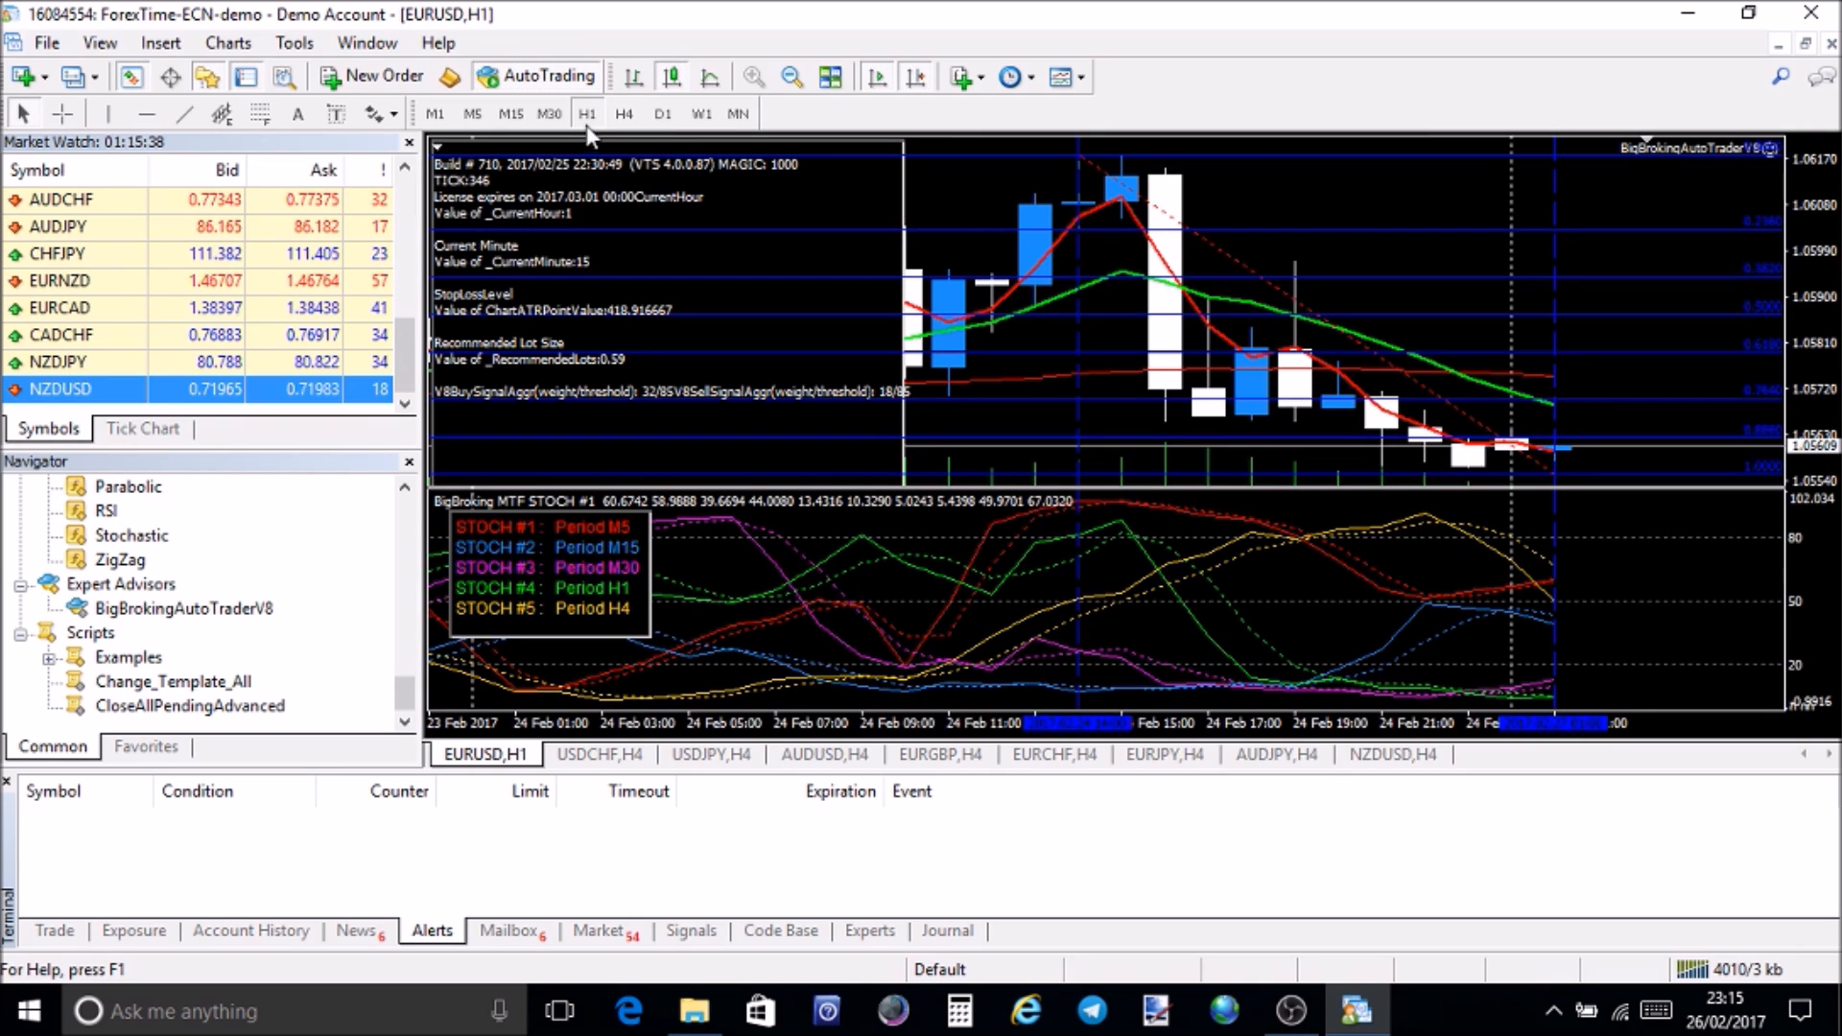
{"action": "left_click", "coordinate": [623, 115]}
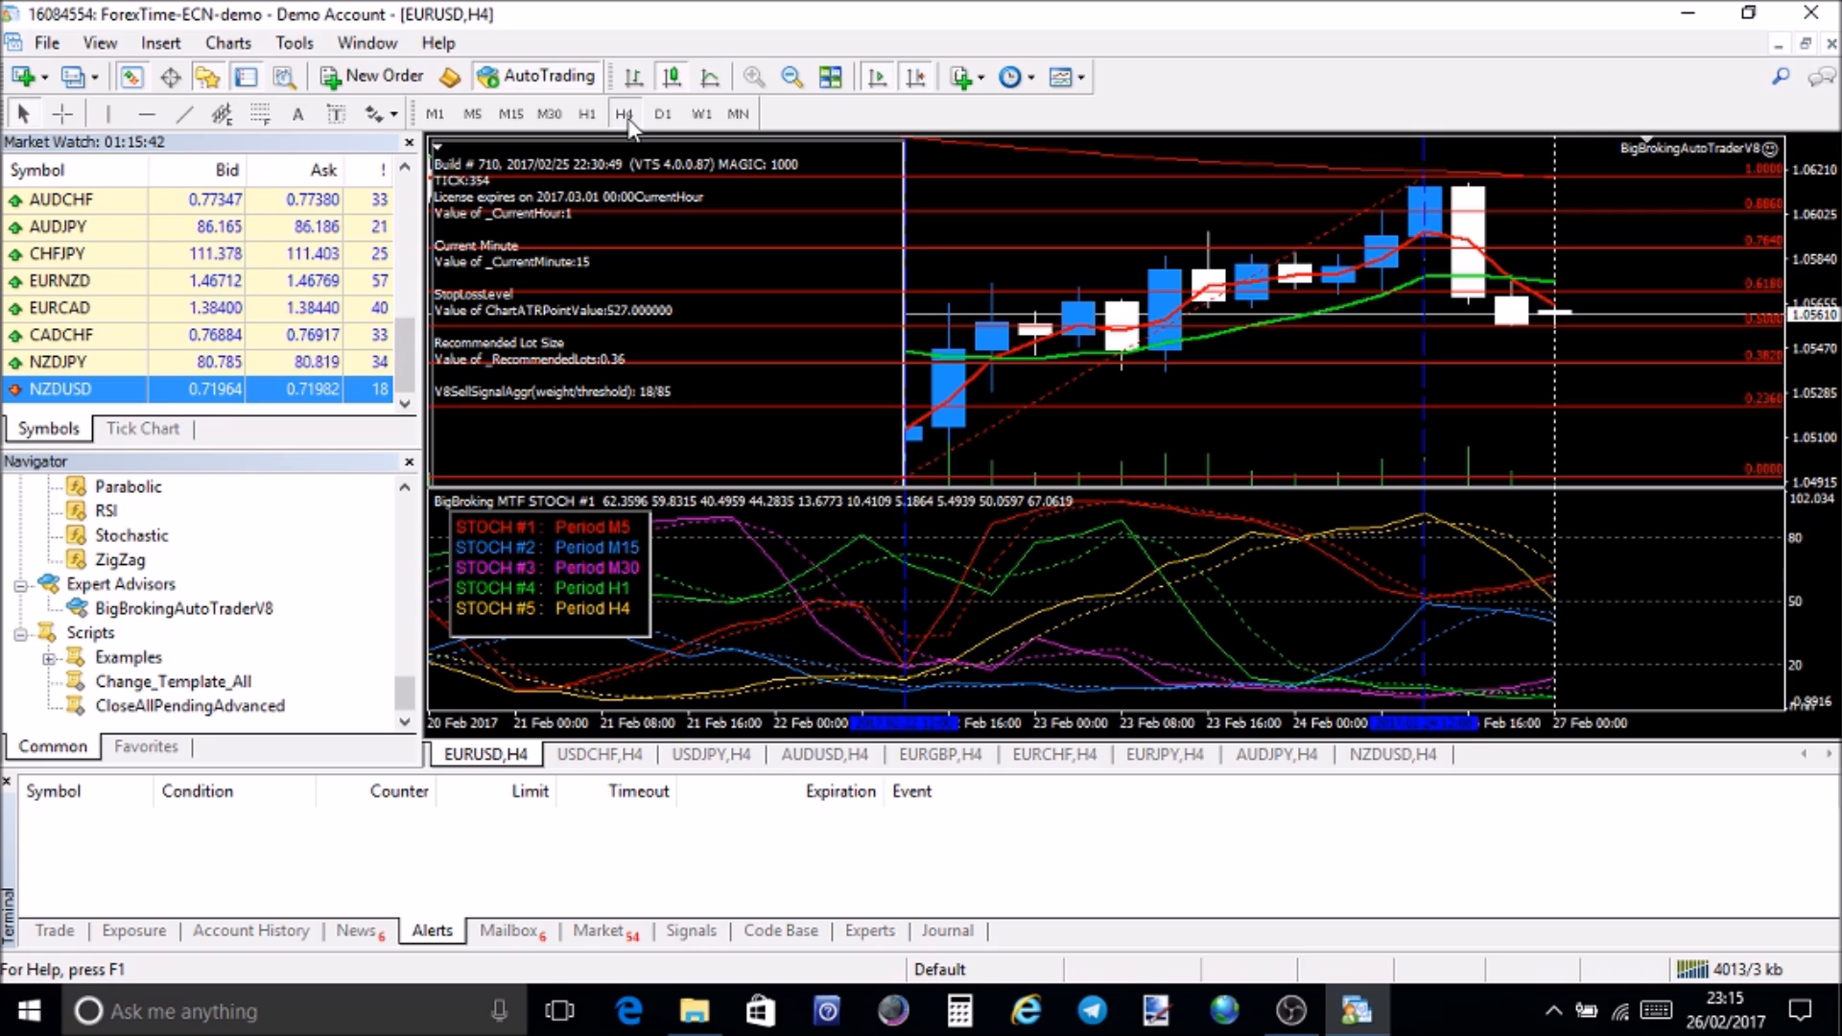
- Examine the expert's buy and sell signal weights and the stochastics on each chart from USDCHF through NZDUSD
{"action": "left_click", "coordinate": [629, 757]}
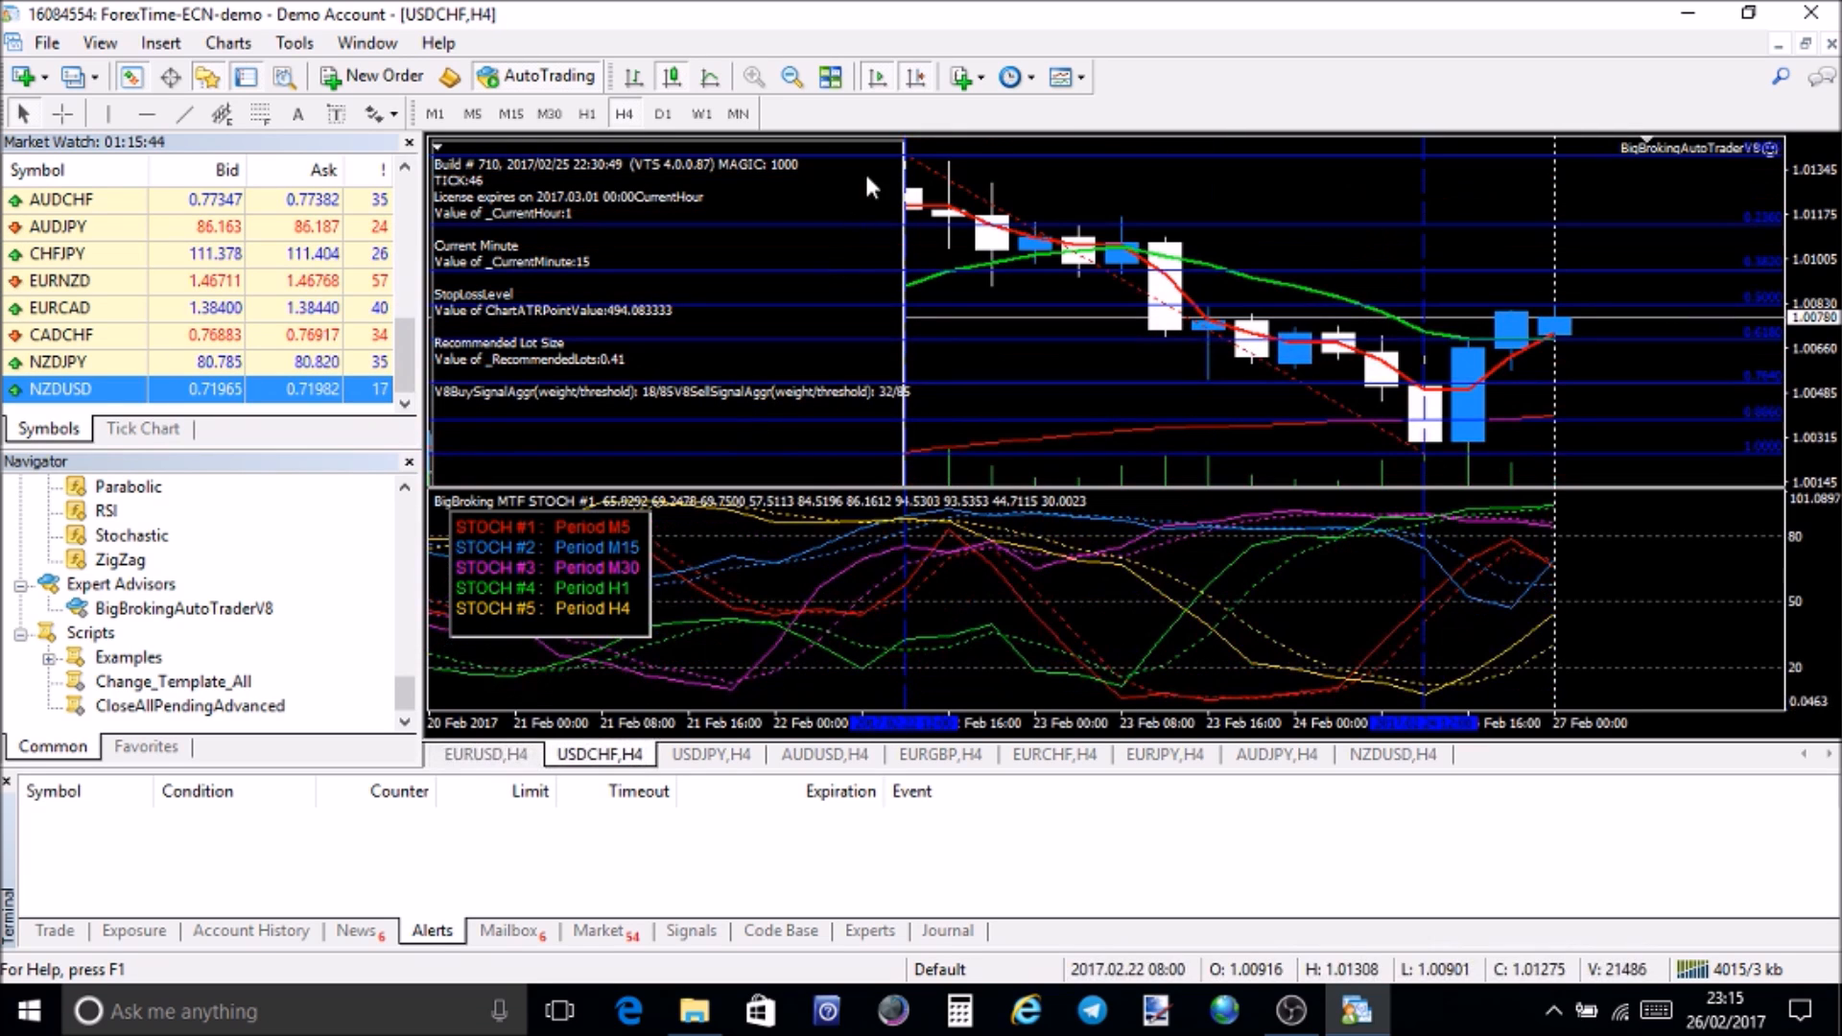
{"action": "left_click", "coordinate": [711, 756]}
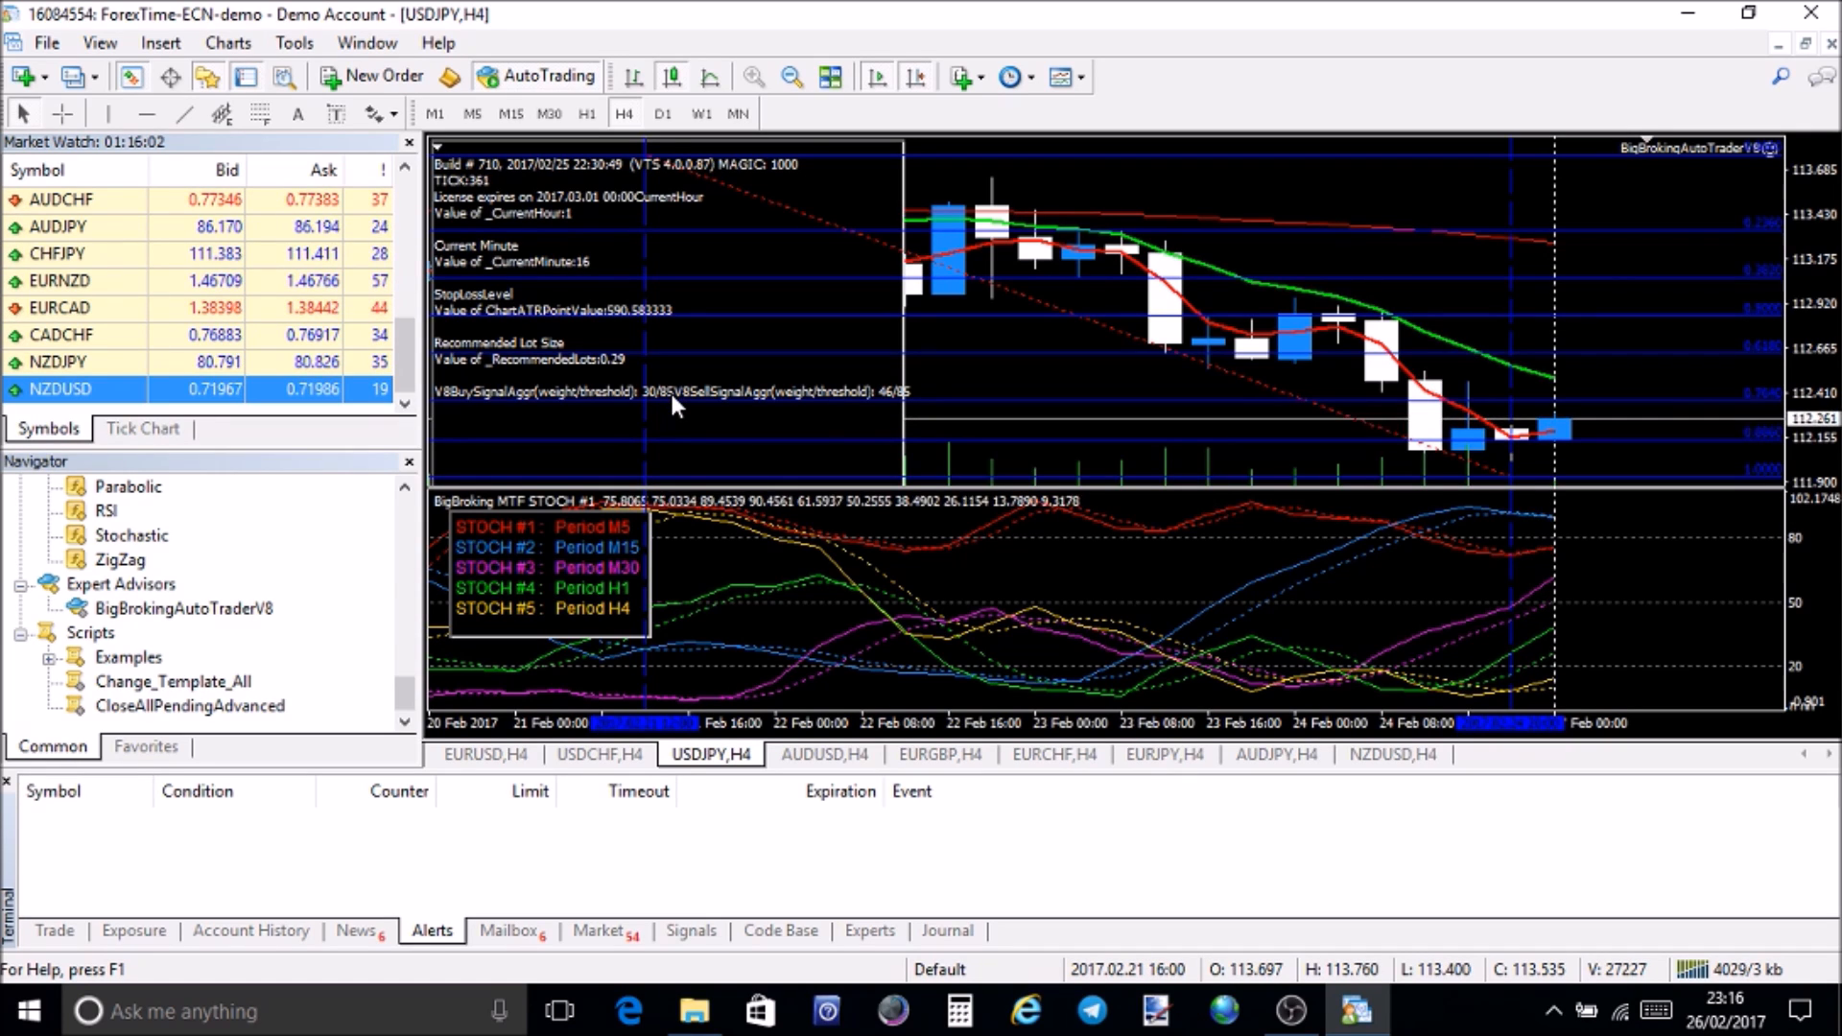
{"action": "left_click", "coordinate": [587, 760]}
{"action": "left_click", "coordinate": [827, 763]}
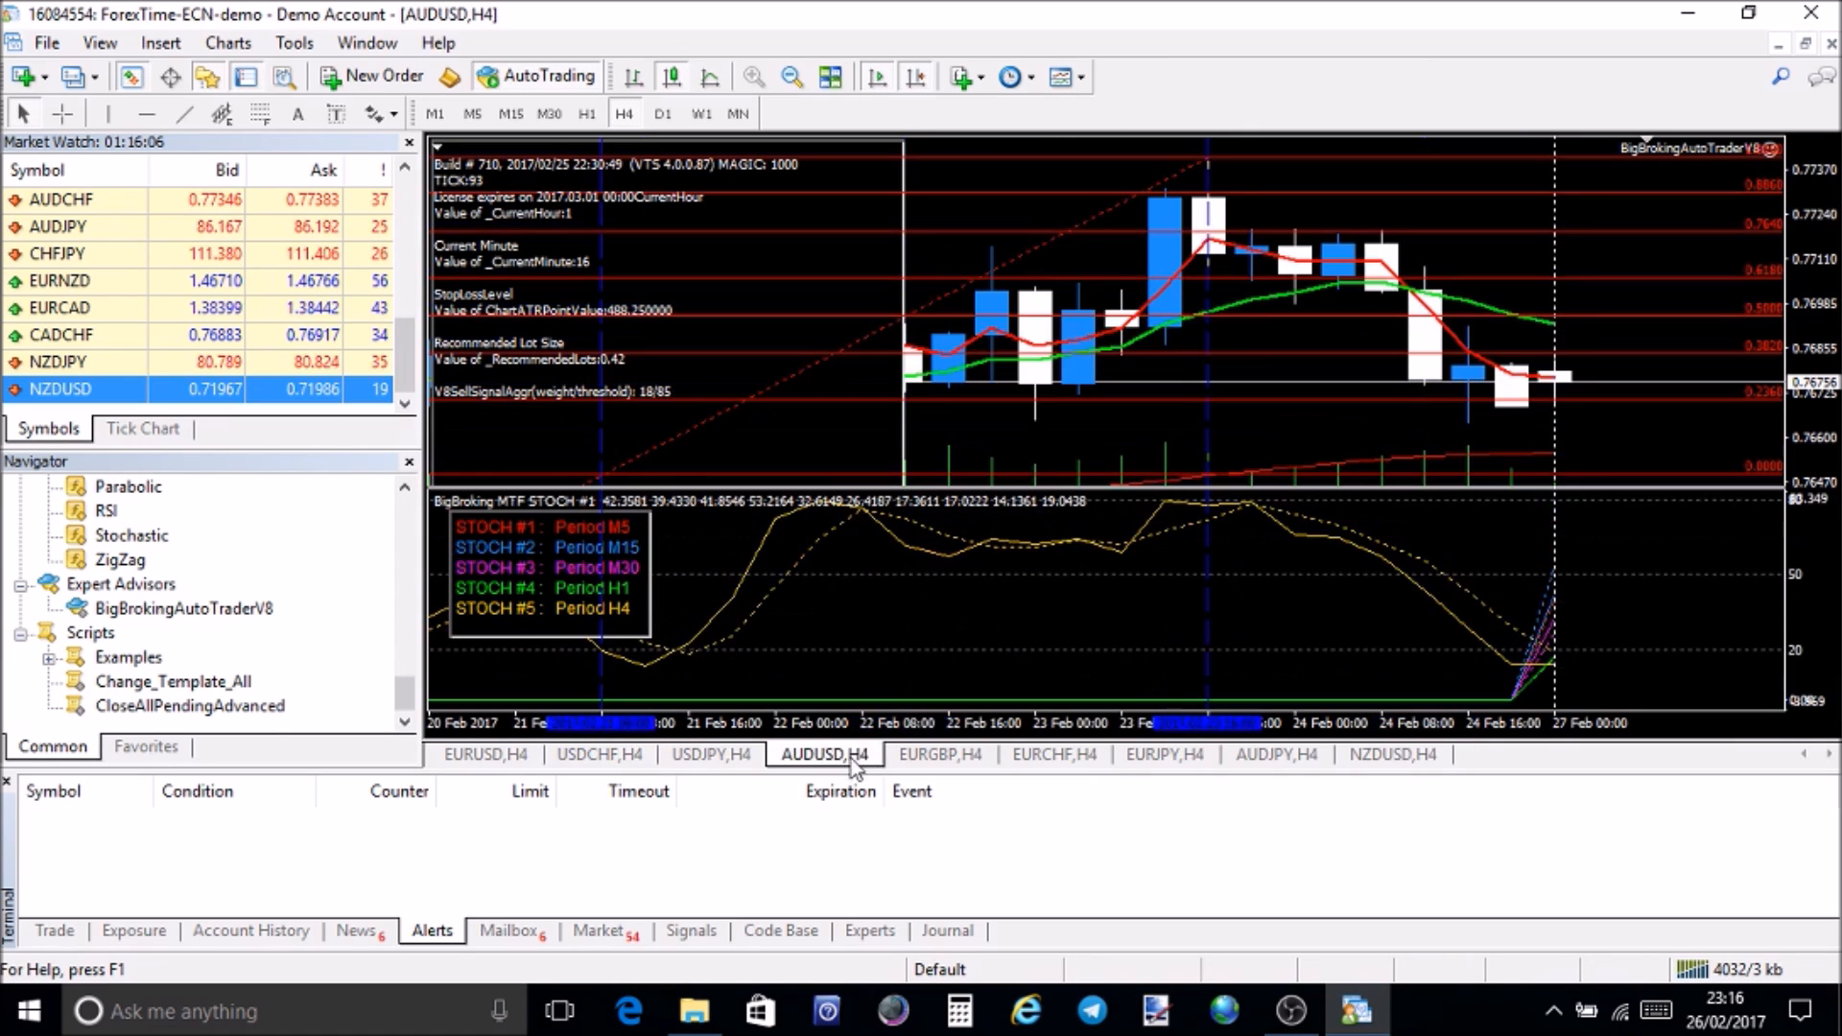
{"action": "left_click", "coordinate": [934, 762]}
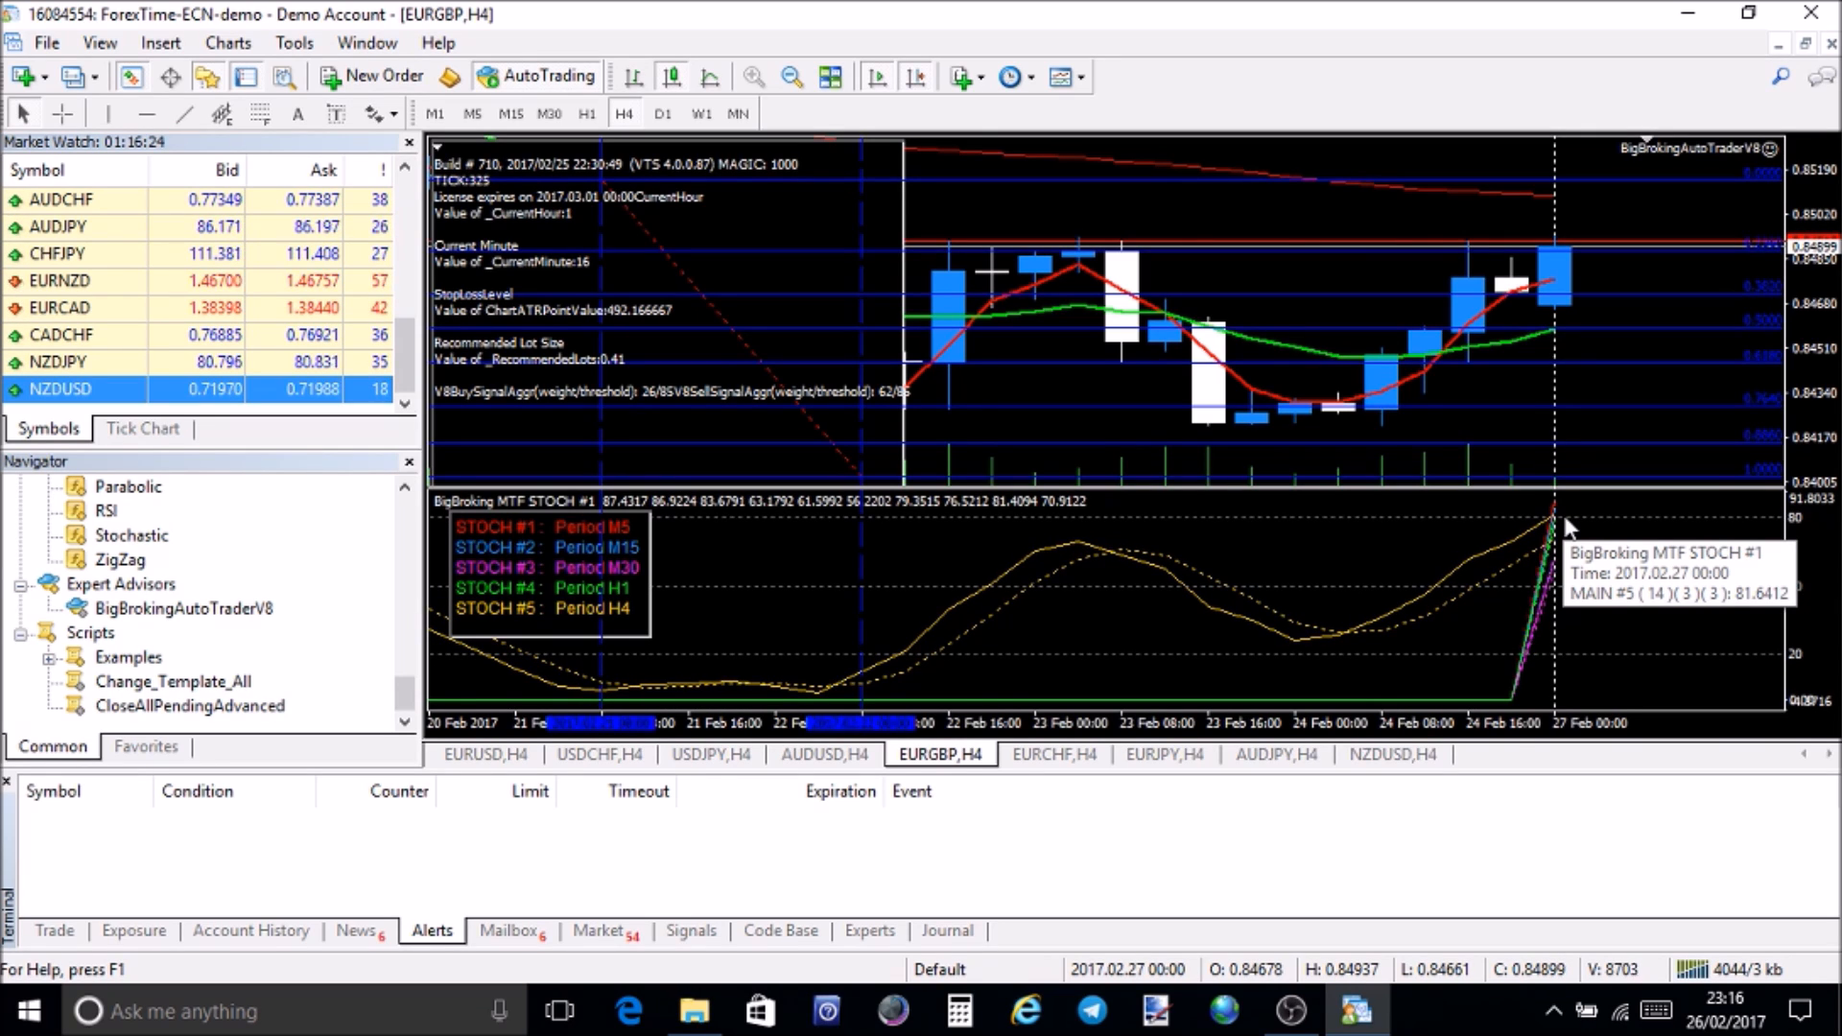
{"action": "left_click", "coordinate": [1052, 756]}
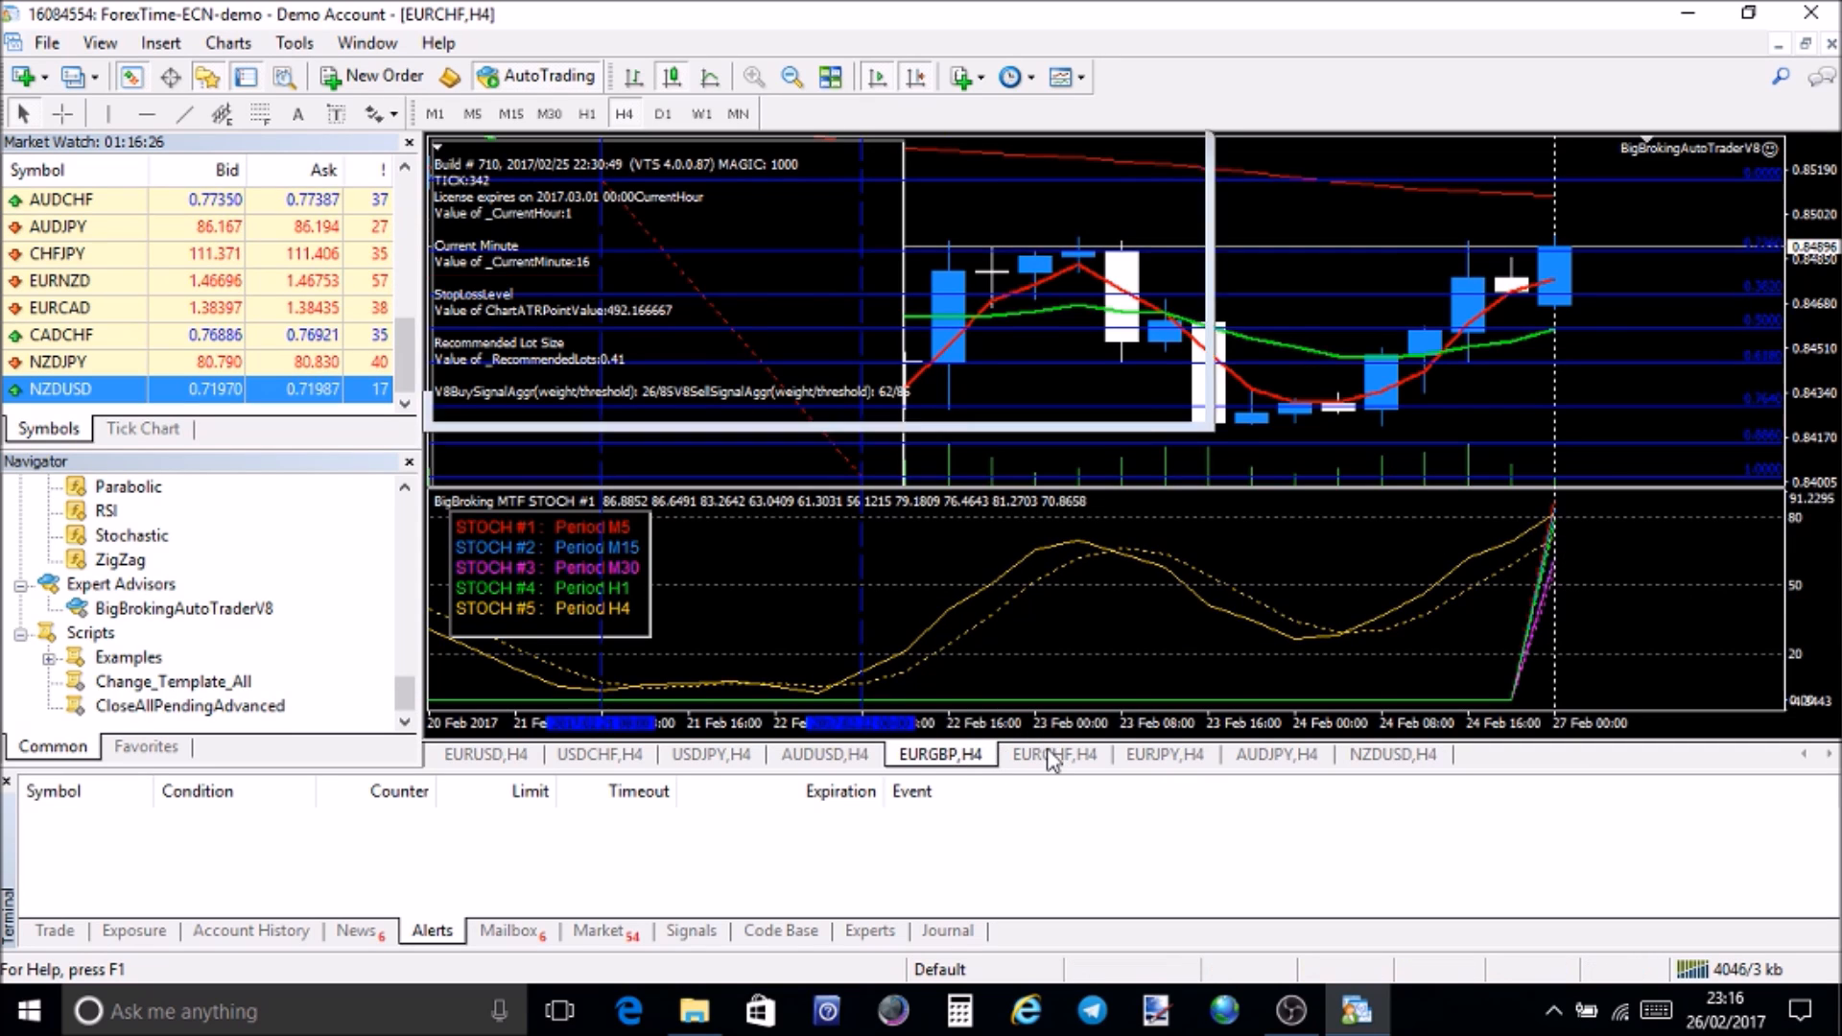
{"action": "left_click", "coordinate": [1180, 758]}
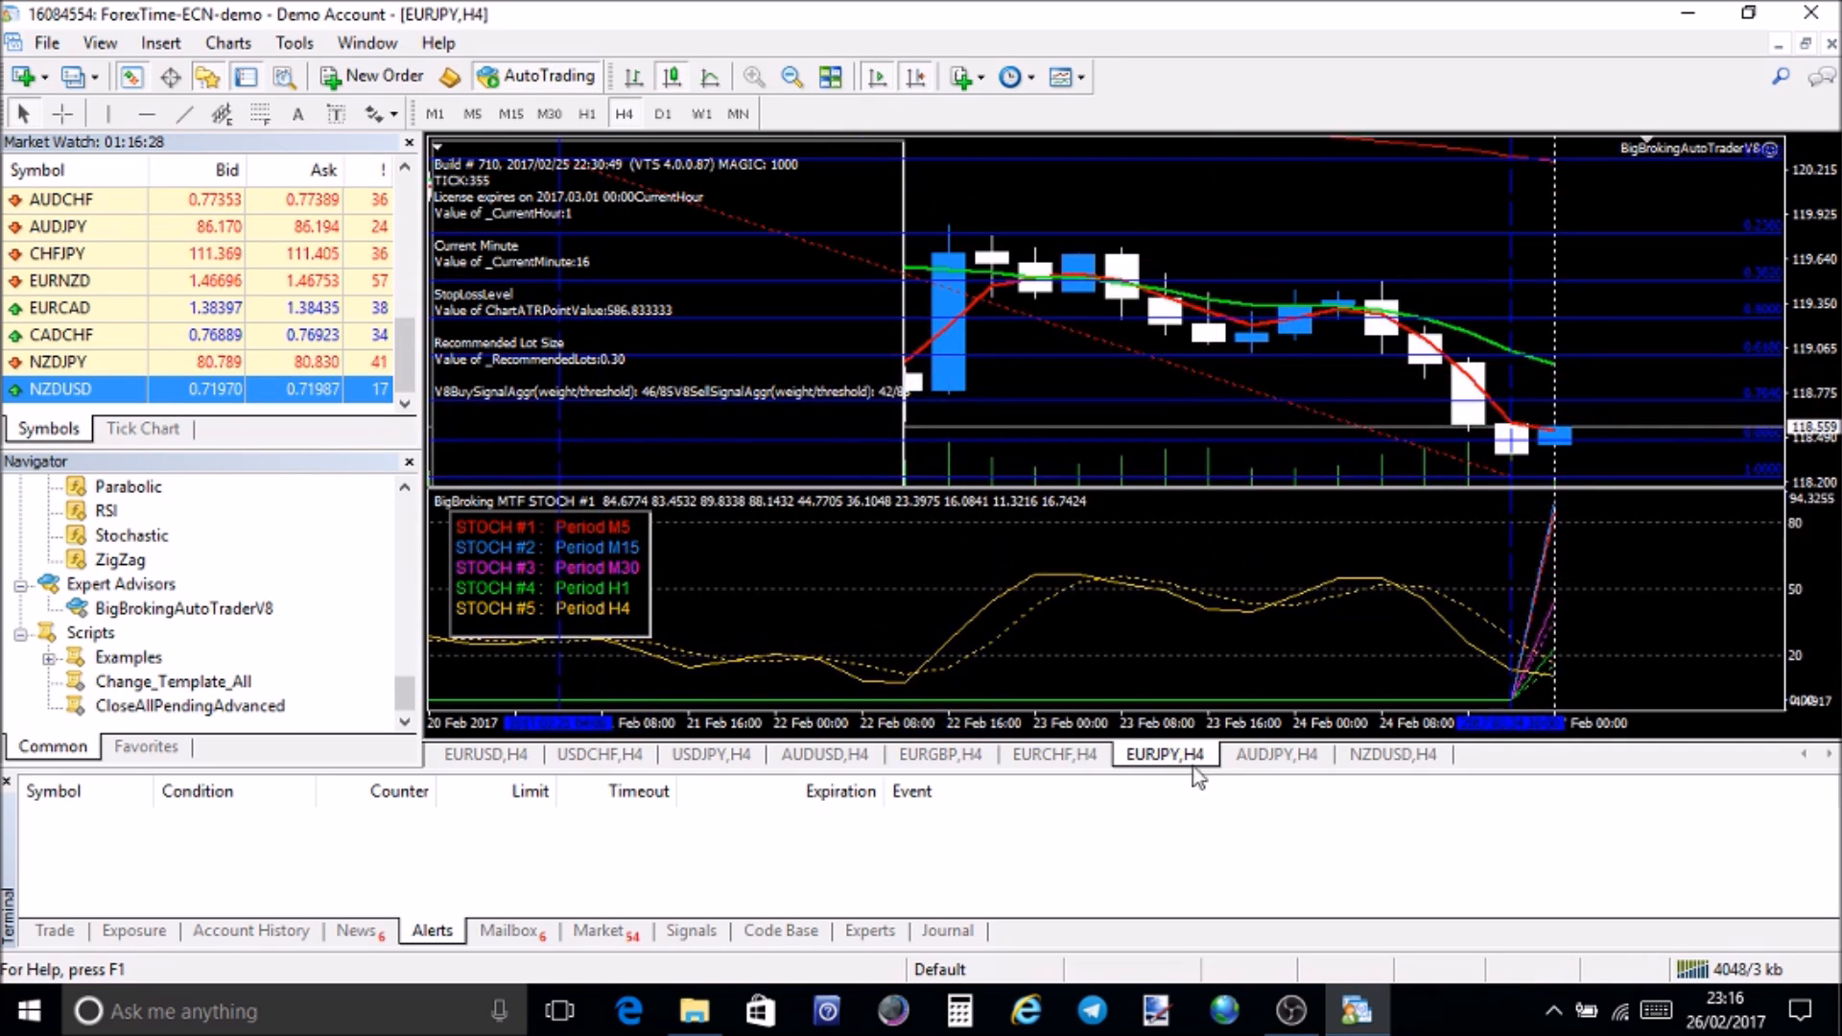
{"action": "left_click", "coordinate": [1247, 756]}
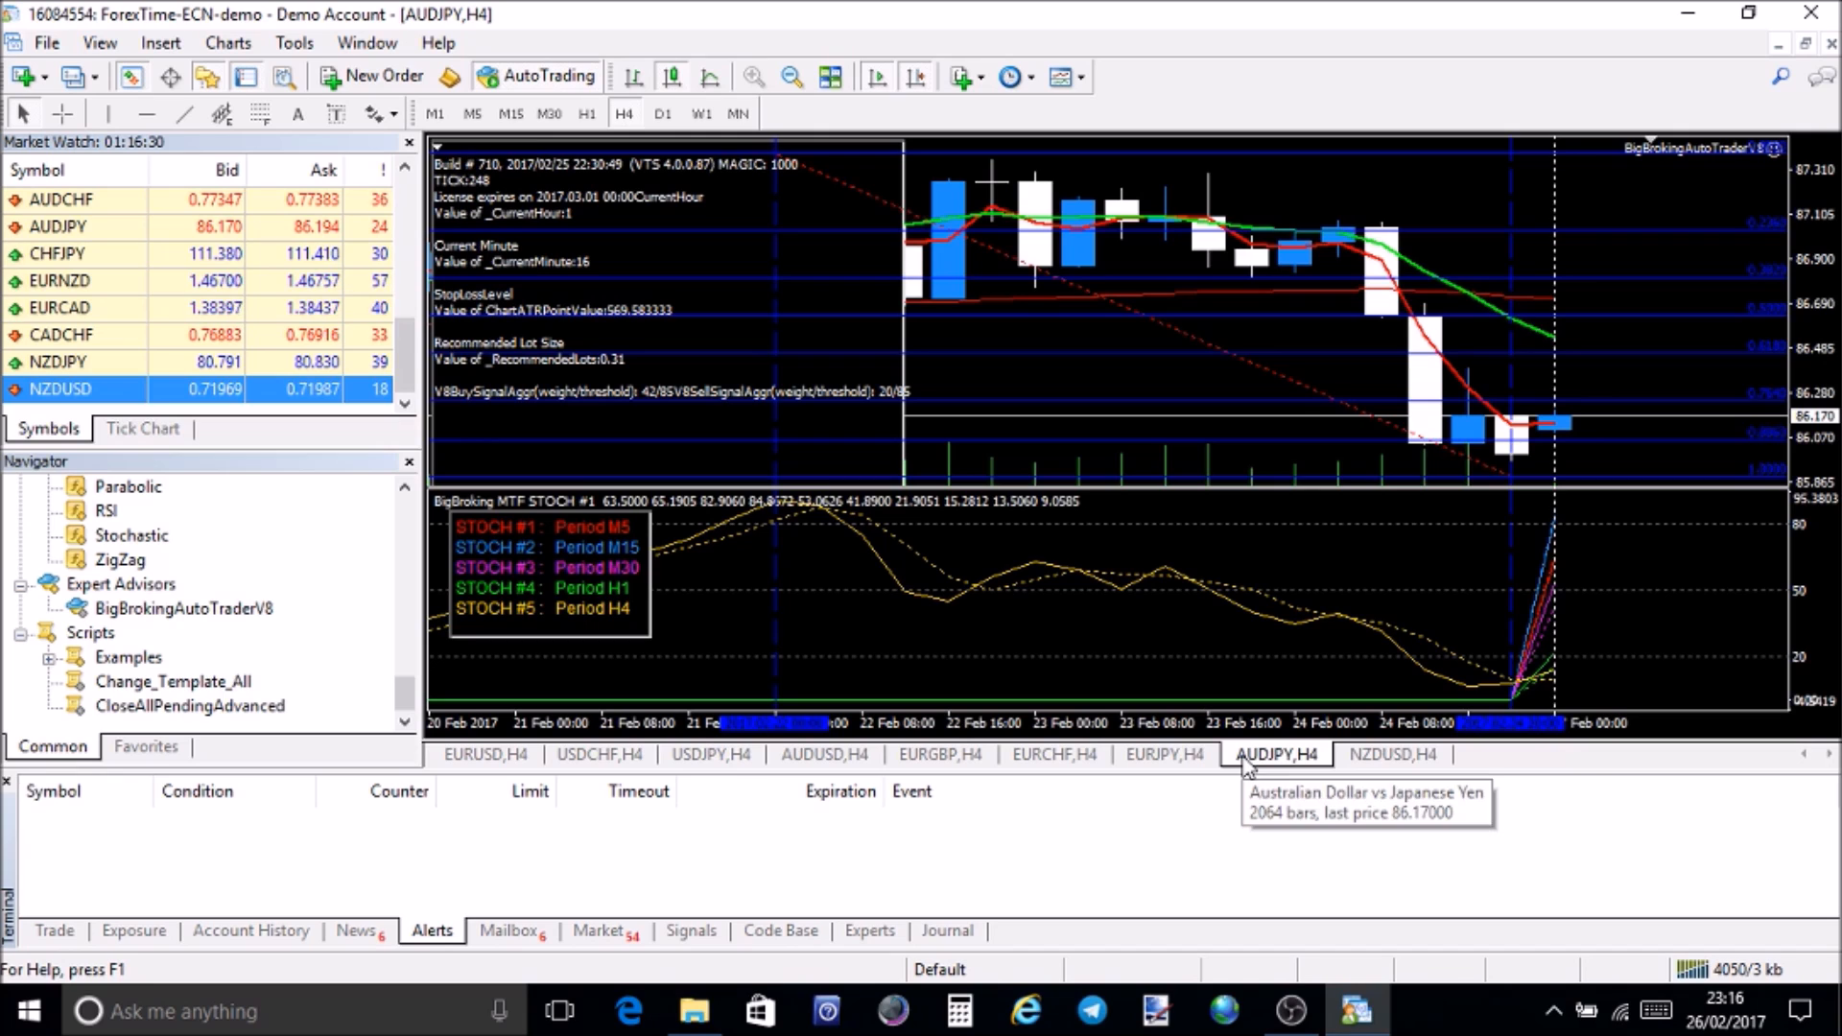
{"action": "left_click", "coordinate": [1375, 754]}
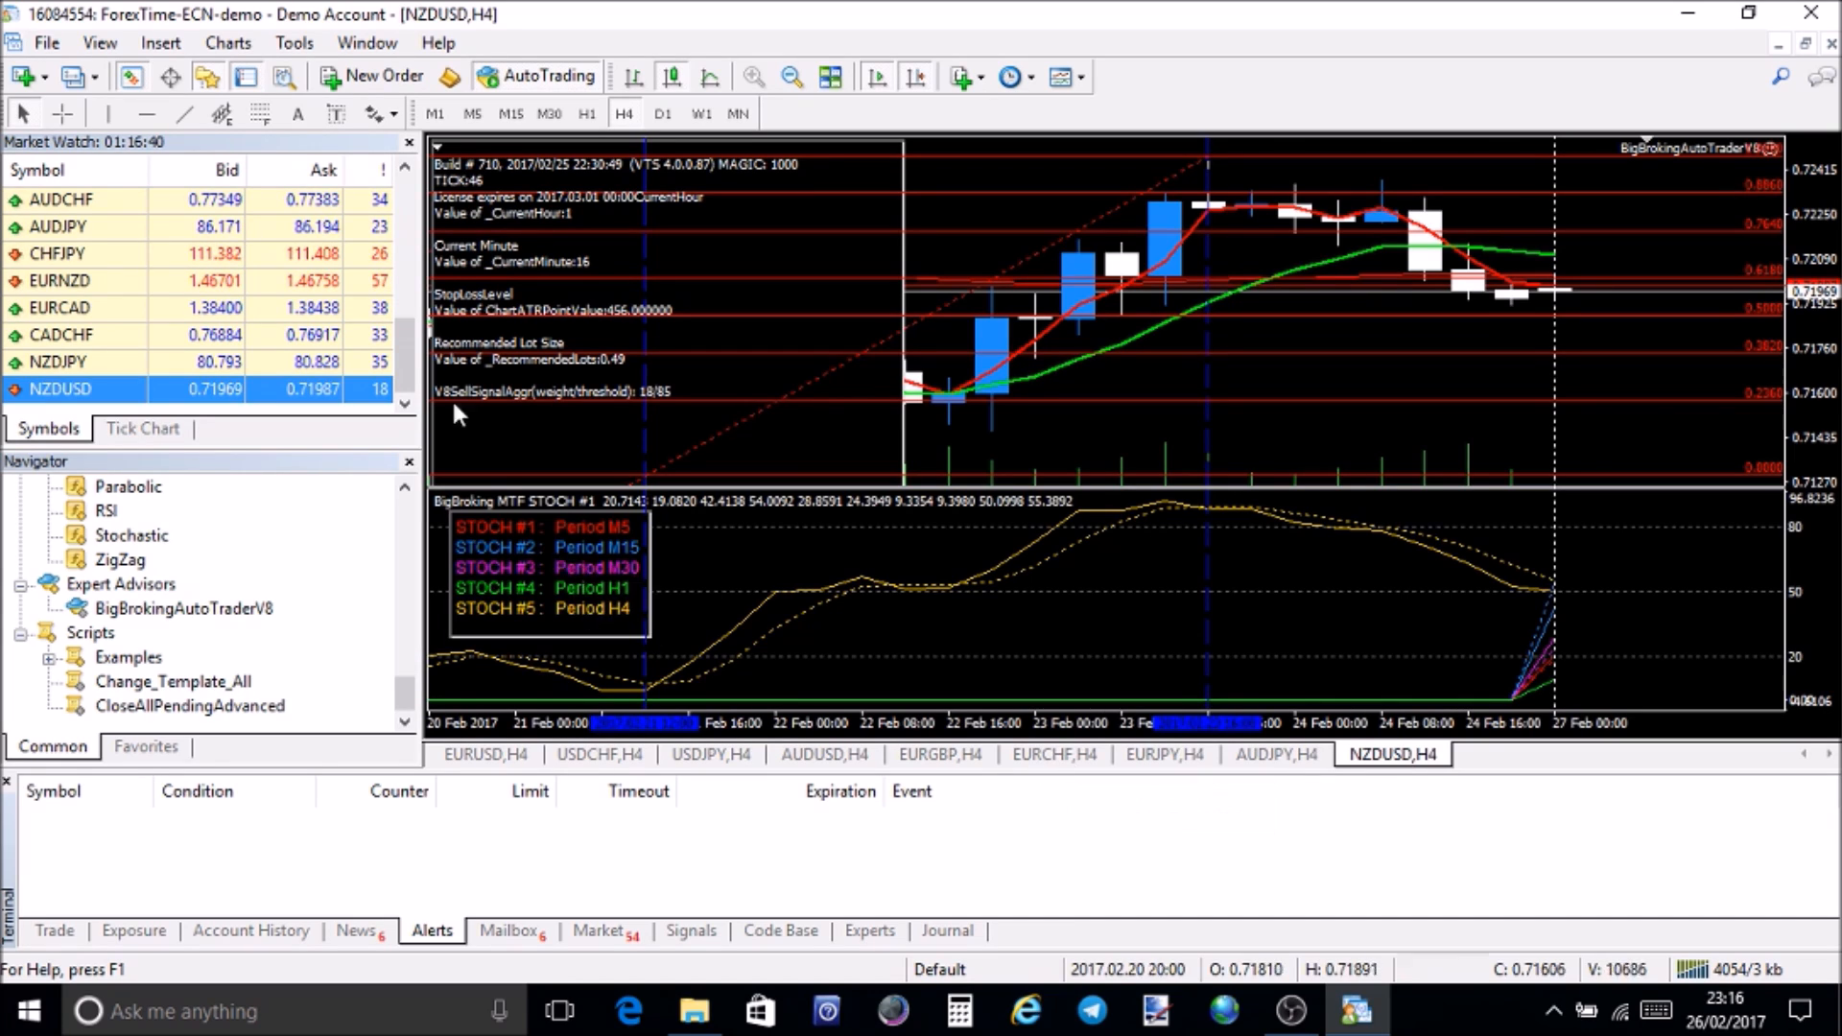
{"action": "mouse_move", "coordinate": [188, 393]}
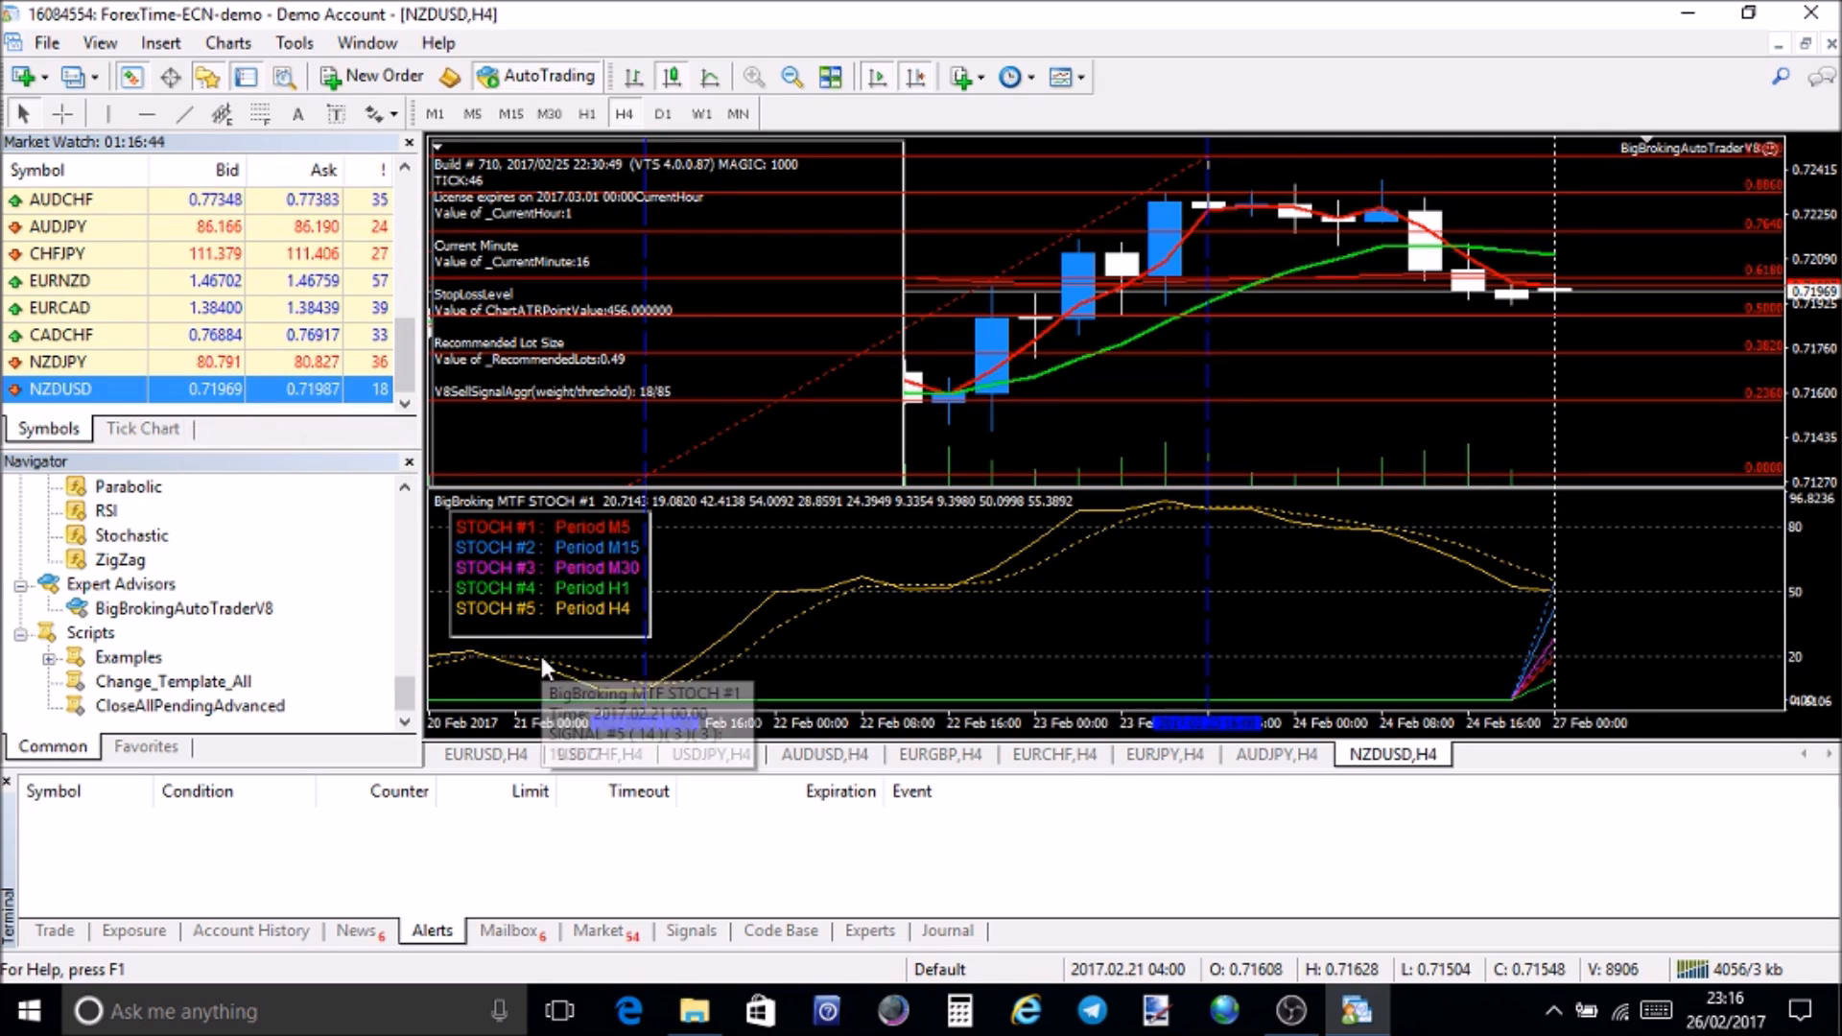
- Examine the Fibonacci levels and the BigBroking MTF stochastic lines on the EURUSD H4 chart
{"action": "left_click", "coordinate": [516, 757]}
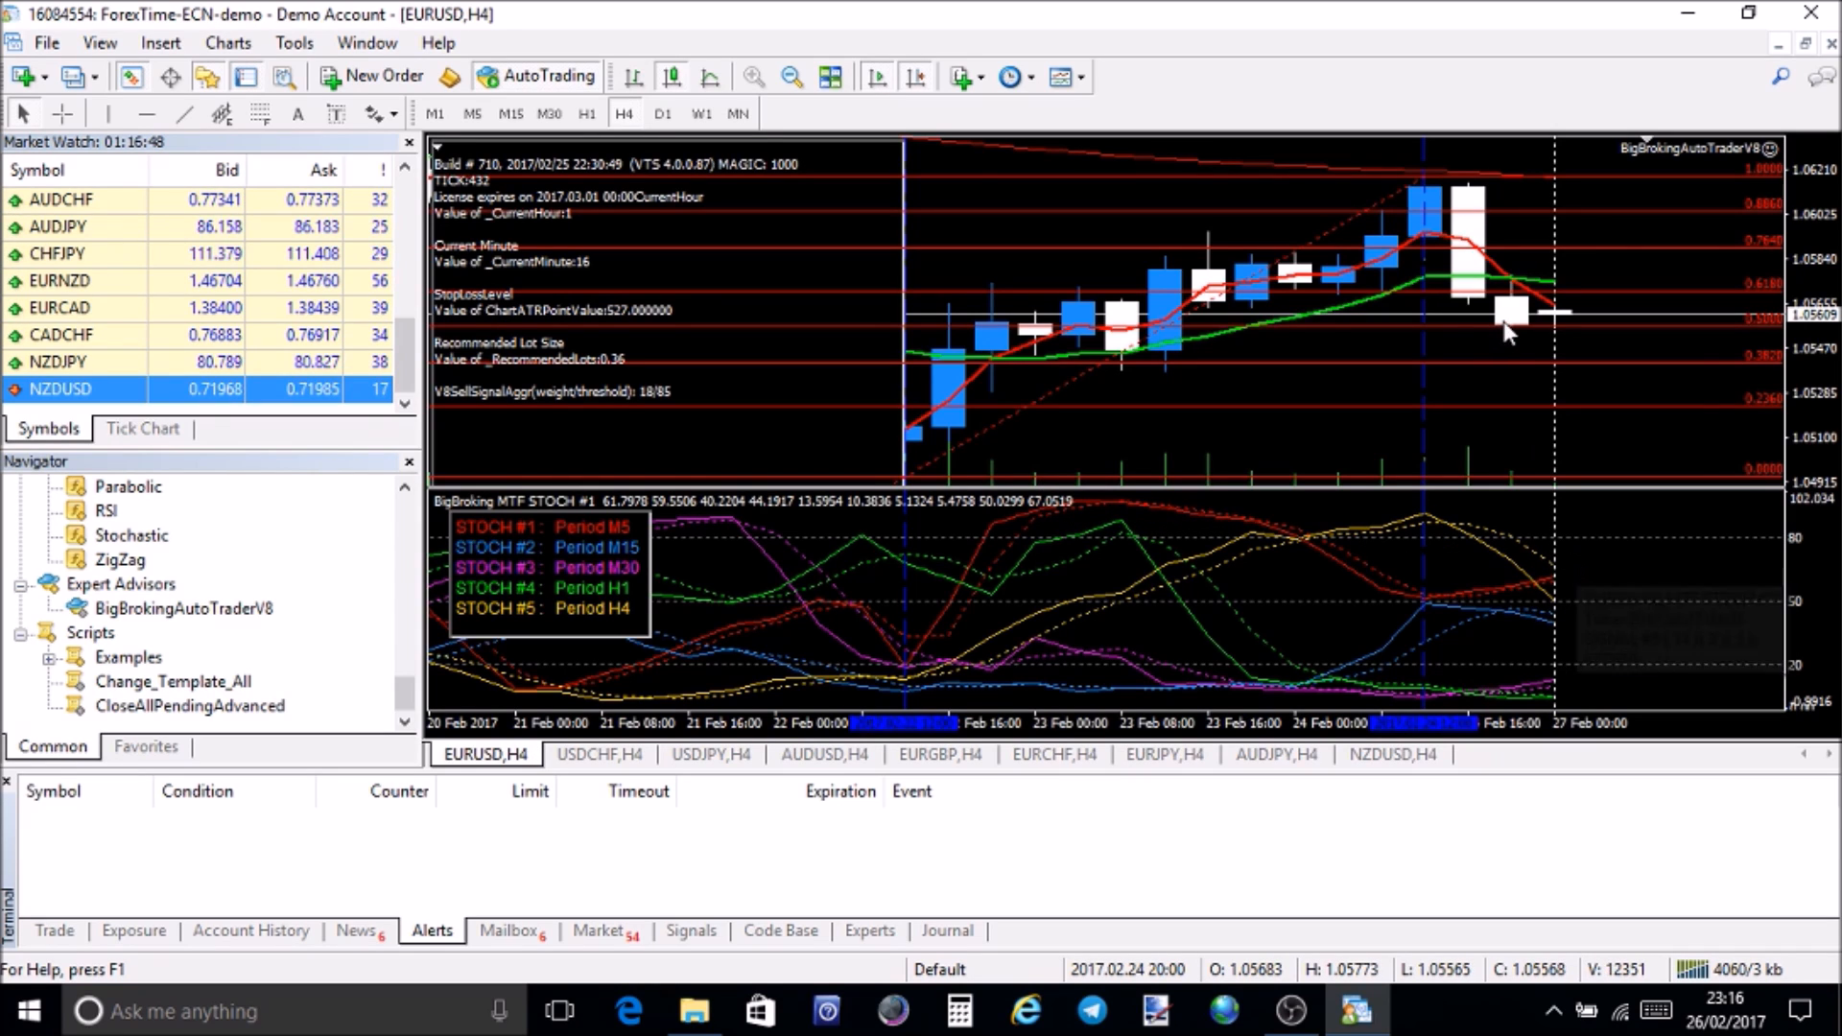
{"action": "mouse_move", "coordinate": [1511, 330]}
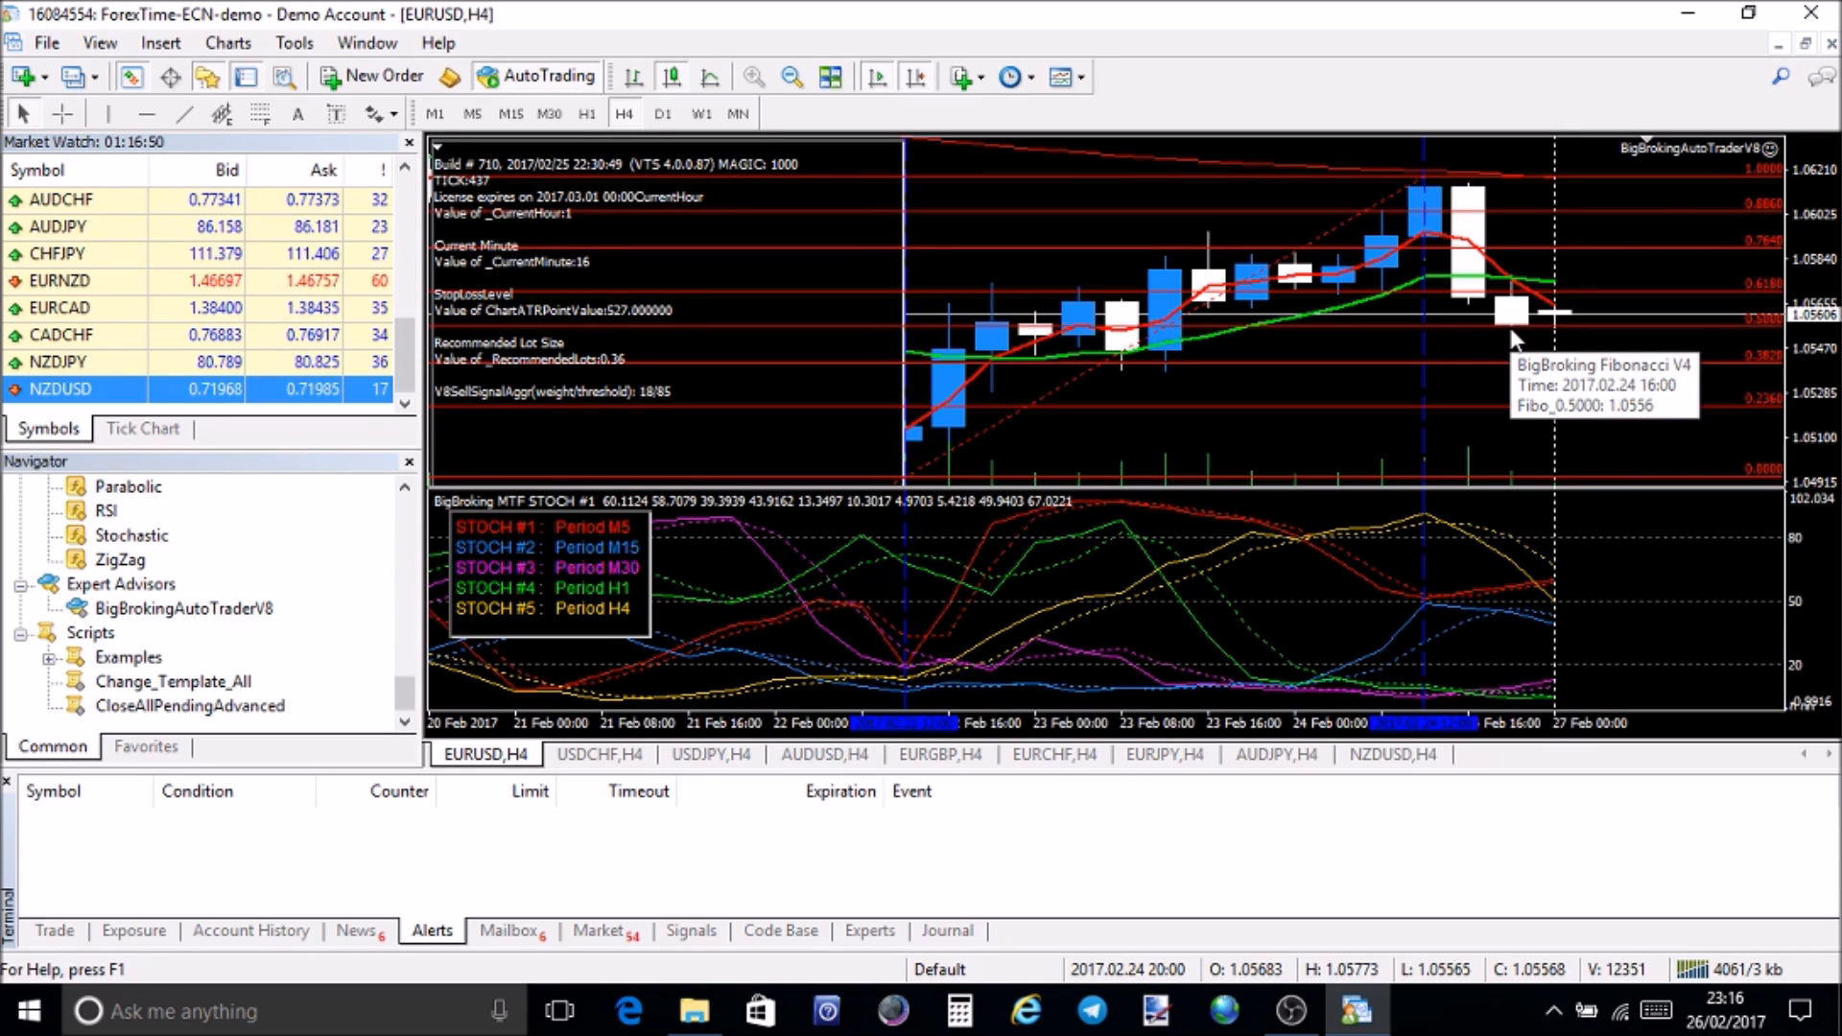
{"action": "mouse_move", "coordinate": [1559, 606]}
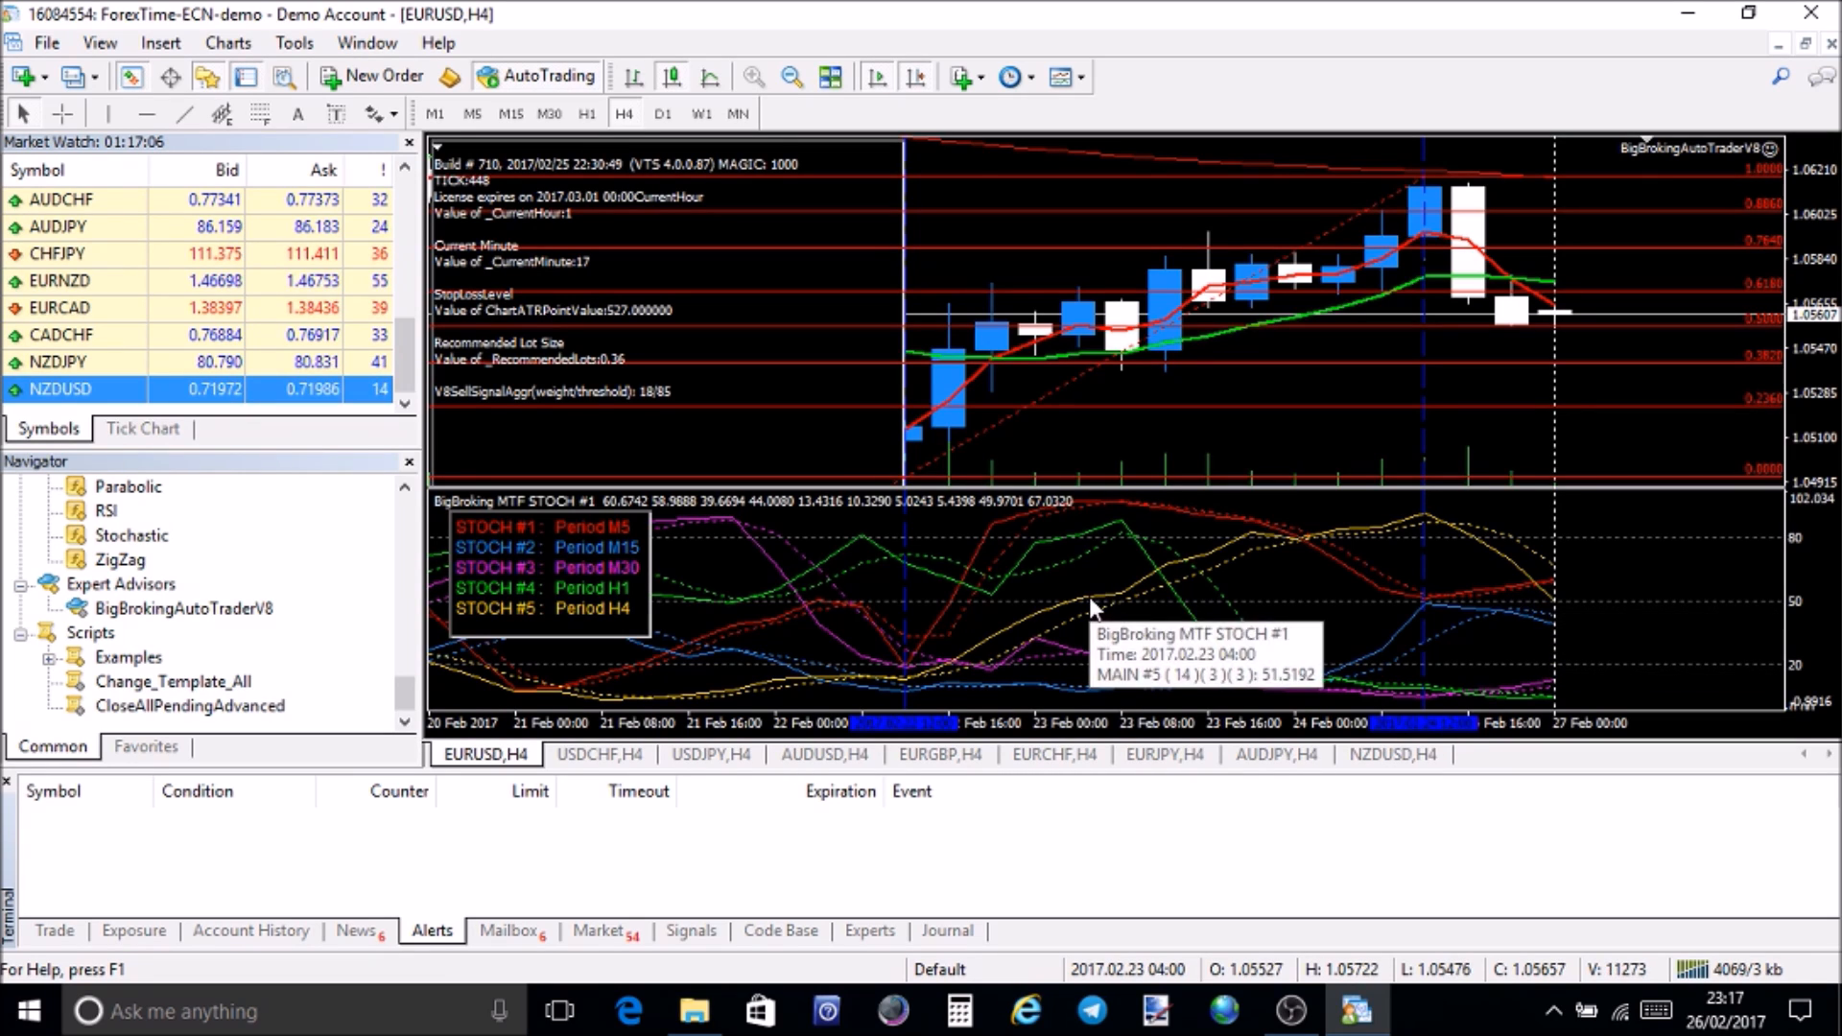
- Review the BigBrokingAutoTraderV8 input variables on the EURUSD chart and close the settings without changes
{"action": "right_click", "coordinate": [735, 333]}
{"action": "mouse_move", "coordinate": [835, 529]}
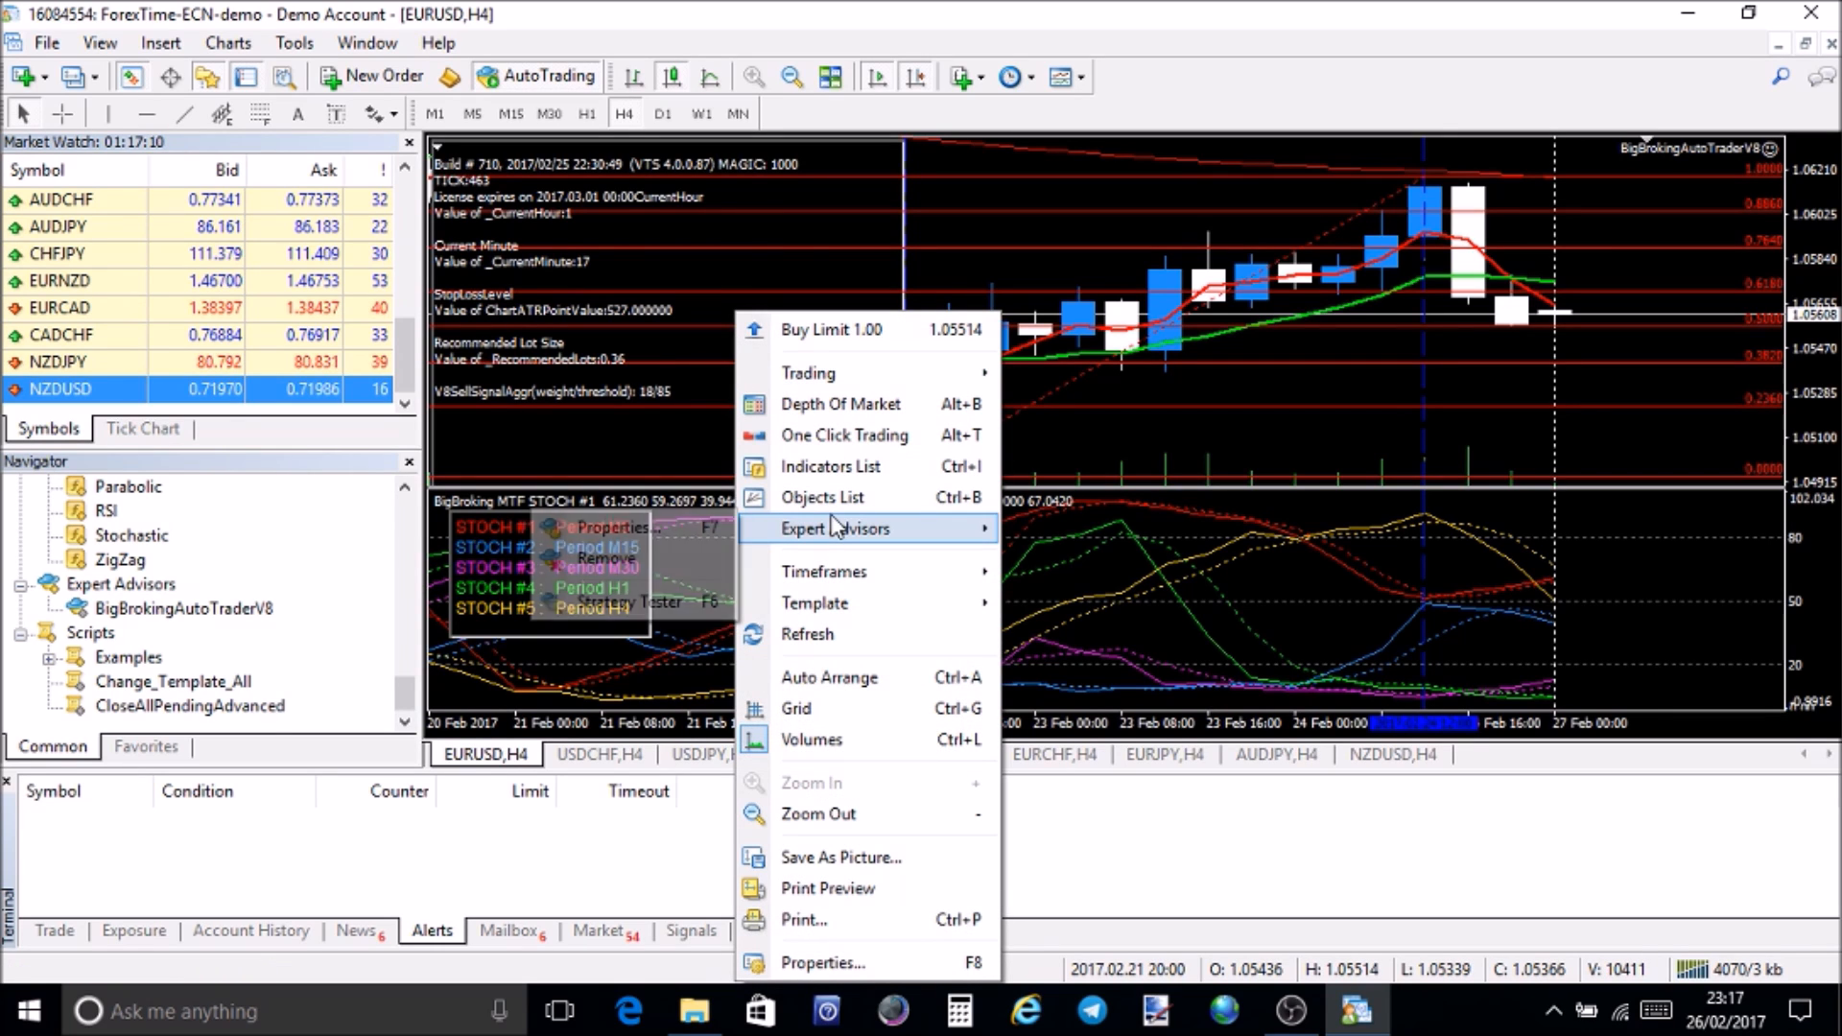
{"action": "left_click", "coordinate": [624, 529]}
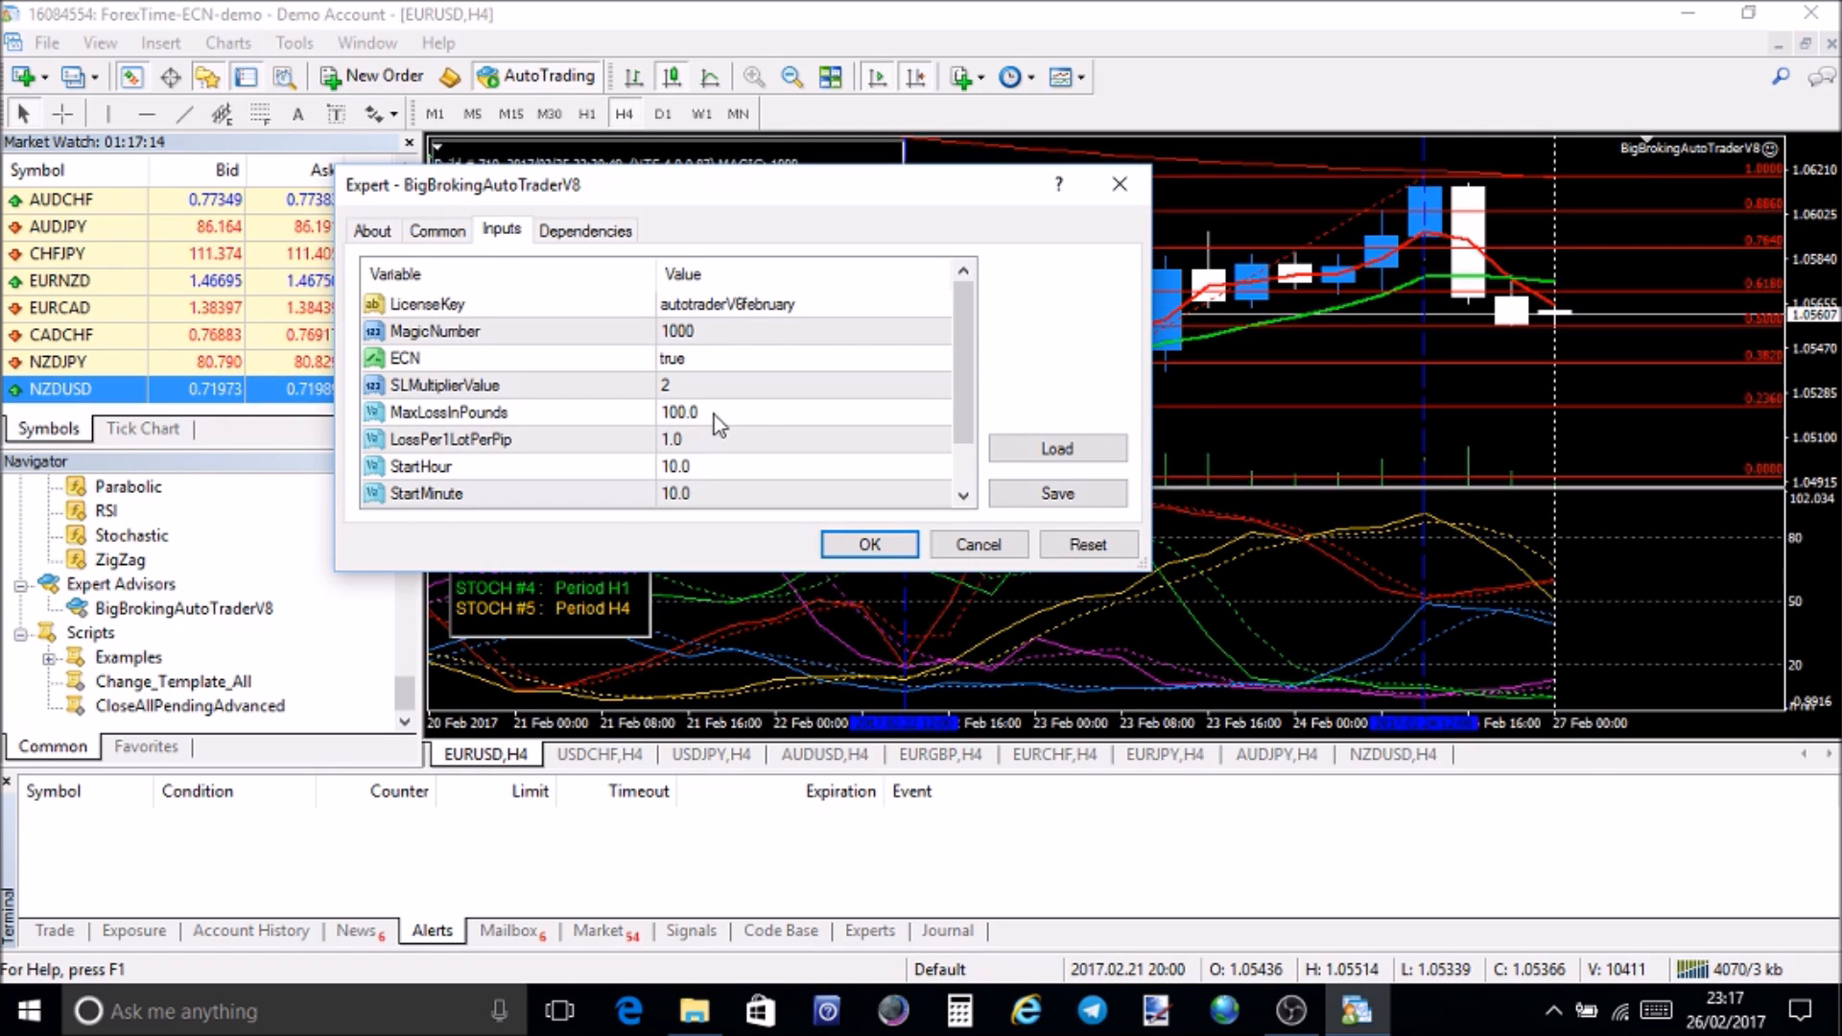
{"action": "left_click", "coordinate": [978, 544]}
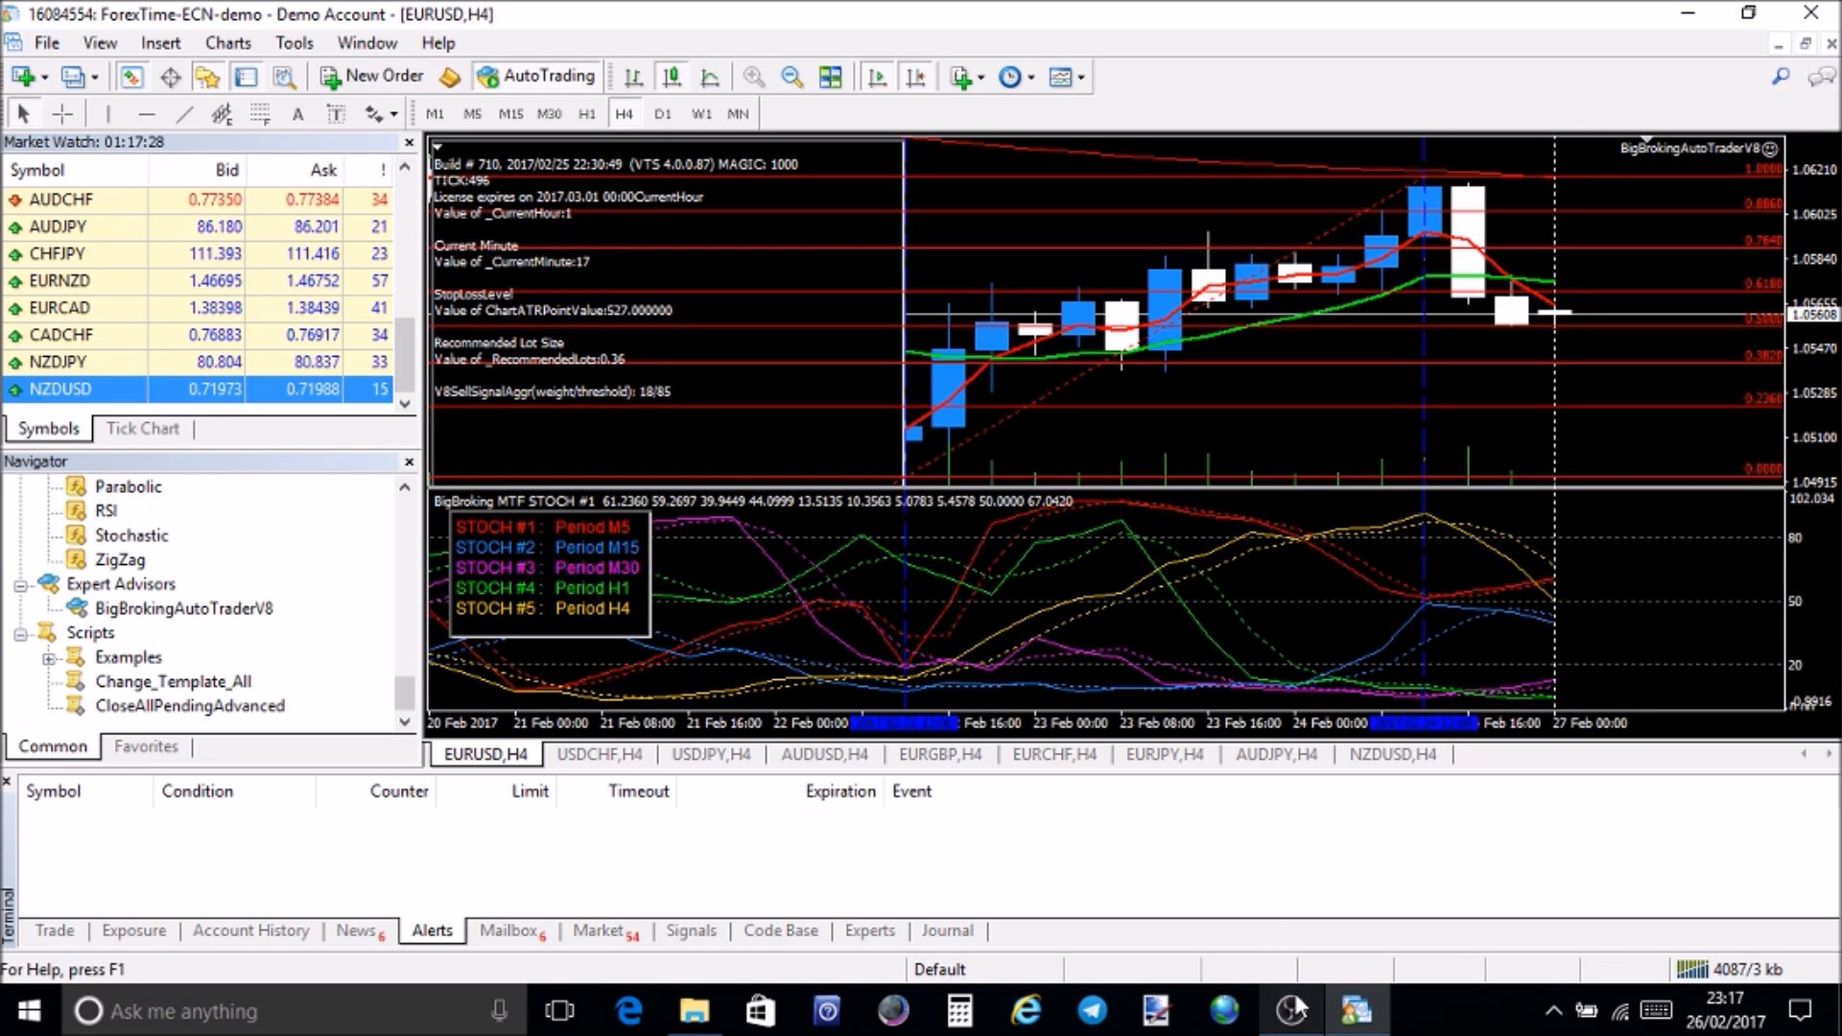
{"action": "mouse_move", "coordinate": [1297, 1005]}
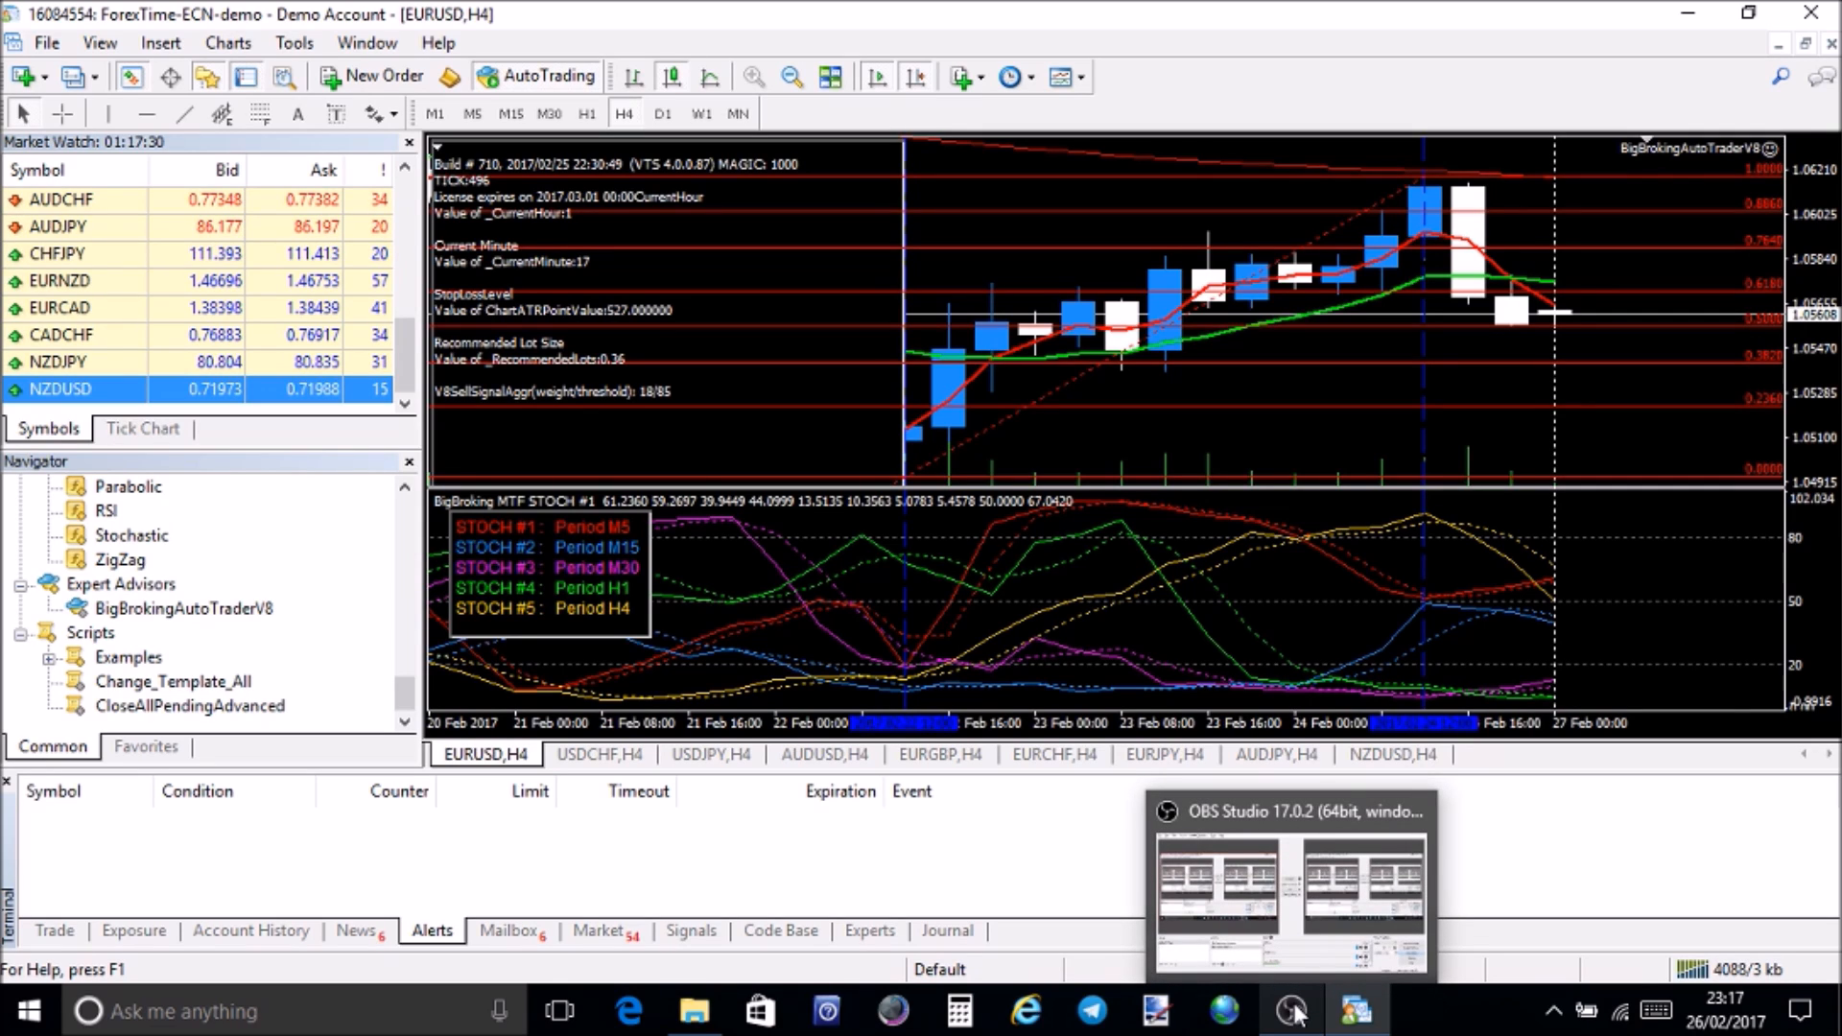